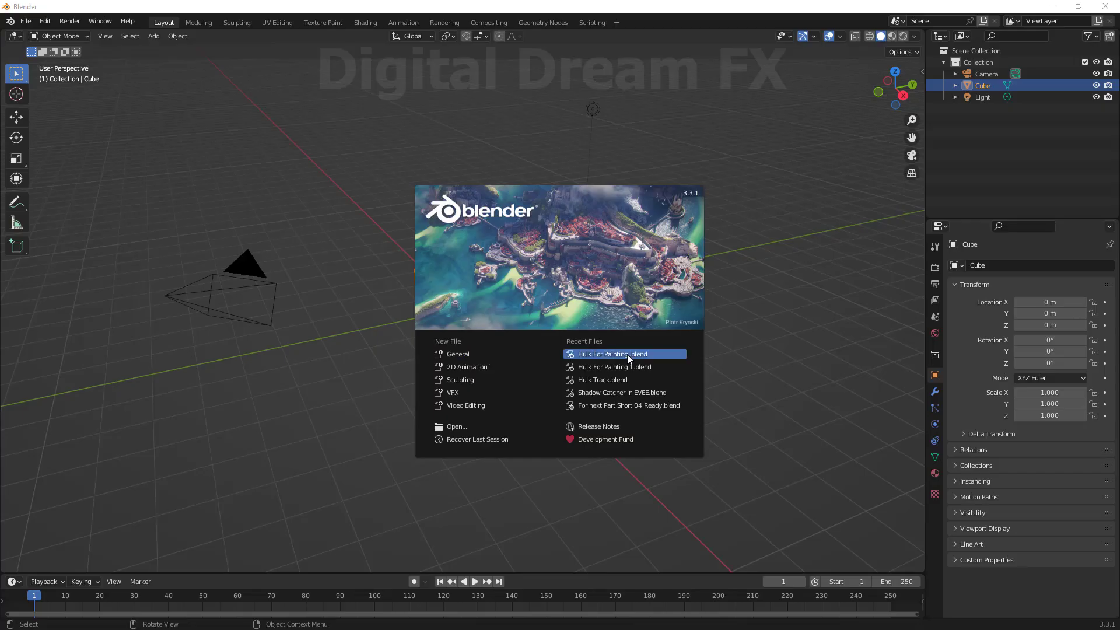
Open the Hulk For Painting.blend file from the recent files list.
{"action": "left_click", "coordinate": [628, 355]}
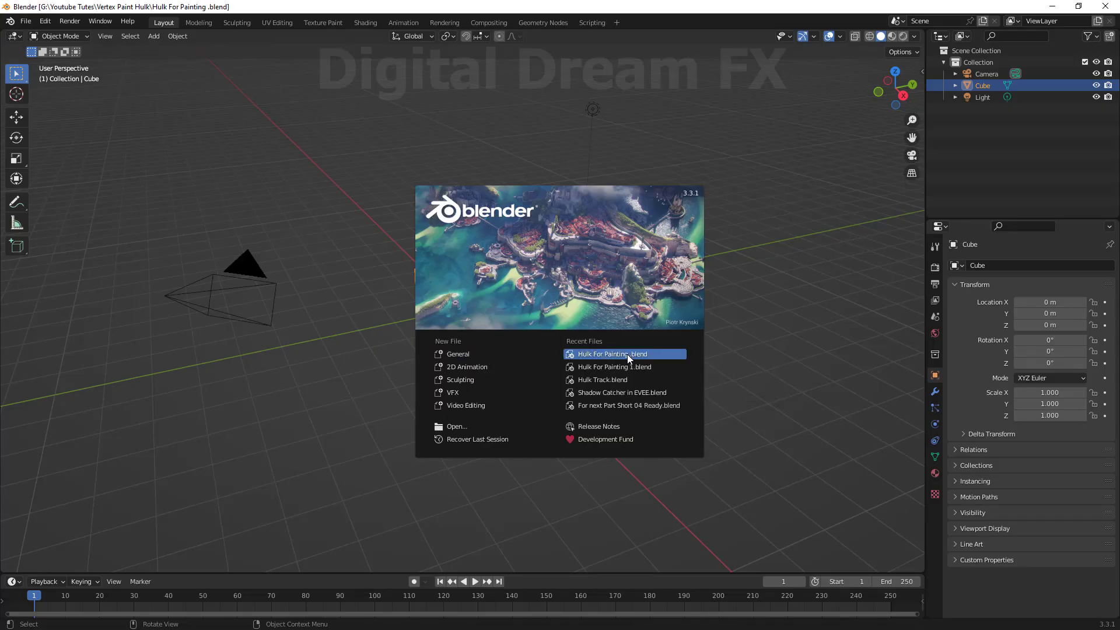
{"action": "middle_click_drag", "start_coordinate": [621, 369], "coordinate": [729, 399]}
{"action": "scroll", "coordinate": [595, 383], "scroll_direction": "down", "scroll_amount": 5}
{"action": "left_click", "coordinate": [611, 390]}
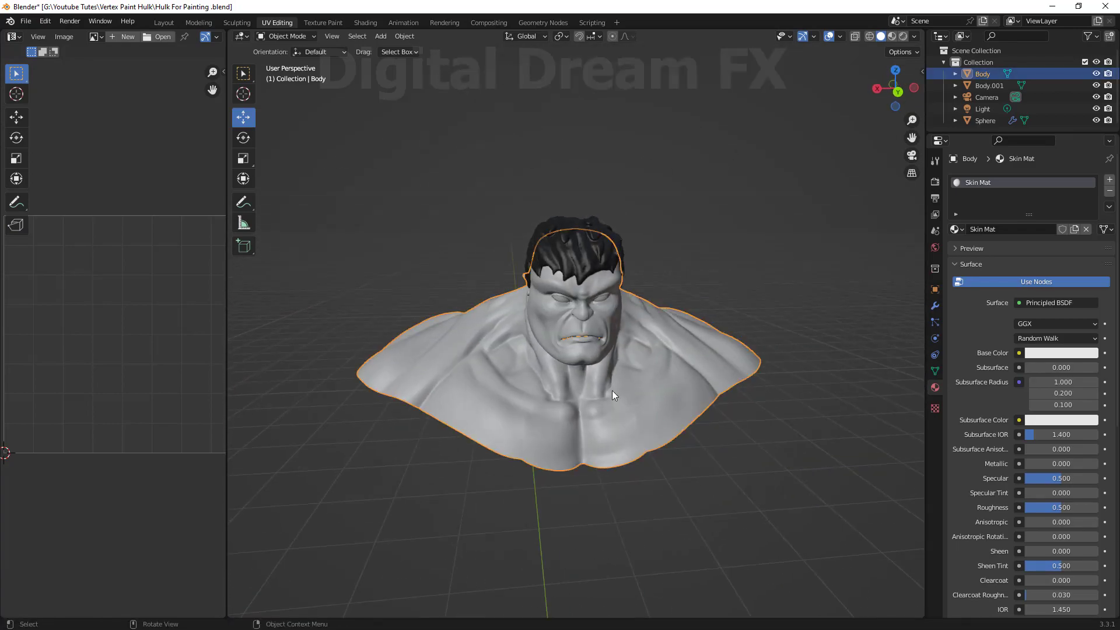
Enter Edit Mode and inspect the face mesh's wireframe around the eyes, nose and mouth.
{"action": "scroll", "coordinate": [611, 390], "scroll_direction": "up", "scroll_amount": 5}
{"action": "middle_click_drag", "start_coordinate": [660, 393], "coordinate": [590, 382]}
{"action": "key", "text": "Tab"}
{"action": "scroll", "coordinate": [656, 383], "scroll_direction": "down", "scroll_amount": 5}
{"action": "scroll", "coordinate": [590, 382], "scroll_direction": "up", "scroll_amount": 8}
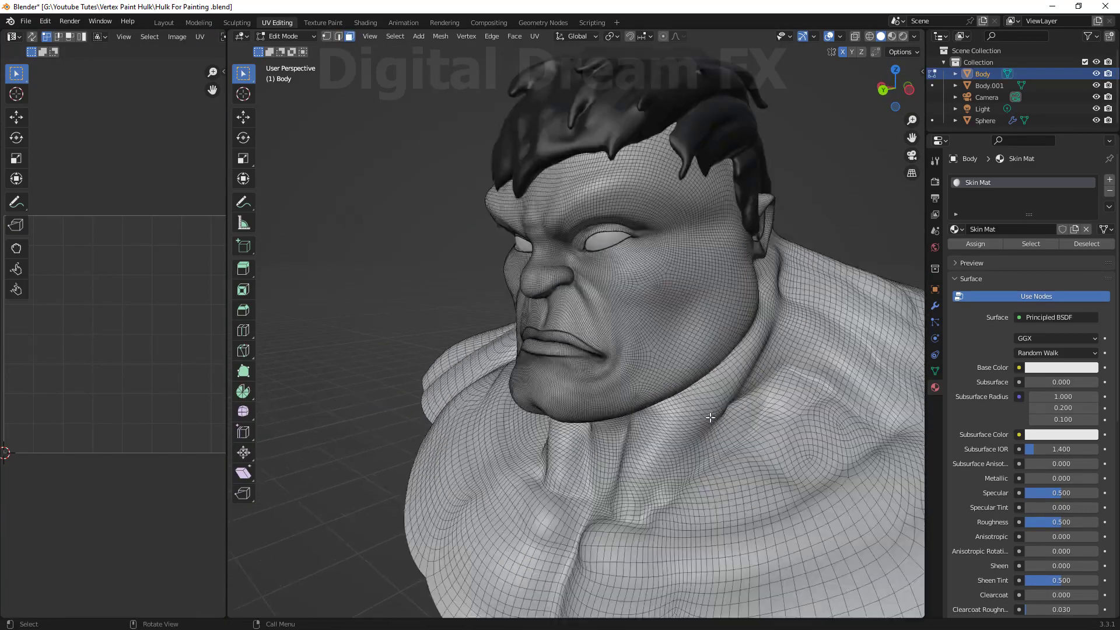
{"action": "middle_click_drag", "start_coordinate": [379, 352], "coordinate": [404, 352]}
{"action": "scroll", "coordinate": [404, 353], "scroll_direction": "down", "scroll_amount": 4}
{"action": "middle_click_drag", "start_coordinate": [525, 379], "coordinate": [631, 339]}
{"action": "scroll", "coordinate": [631, 340], "scroll_direction": "up", "scroll_amount": 5}
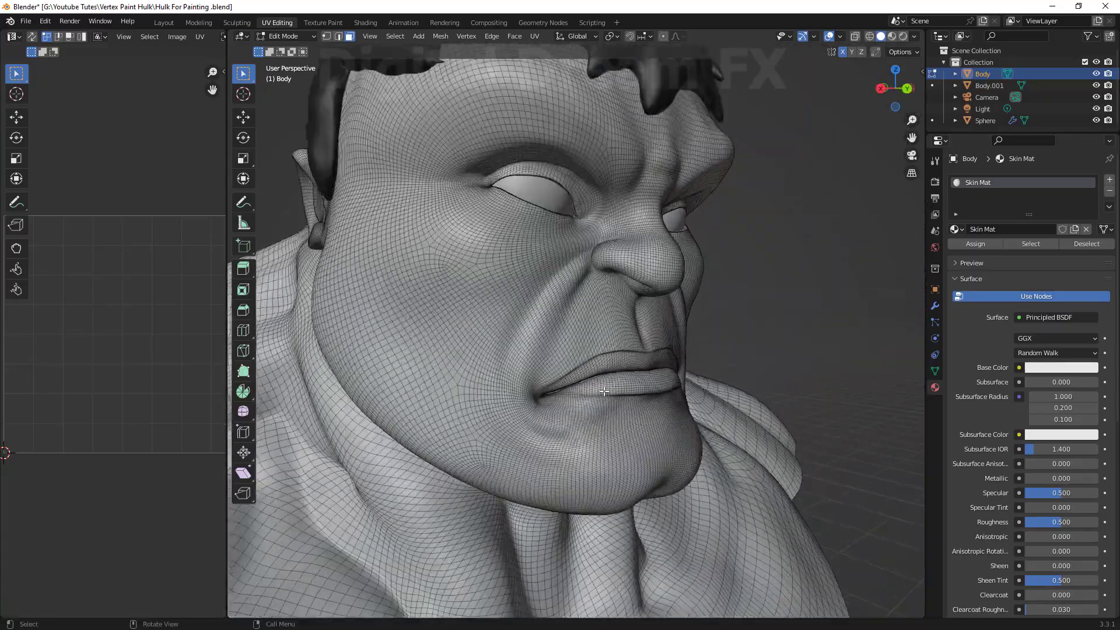
{"action": "scroll", "coordinate": [532, 356], "scroll_direction": "down", "scroll_amount": 3}
{"action": "scroll", "coordinate": [531, 357], "scroll_direction": "down", "scroll_amount": 4}
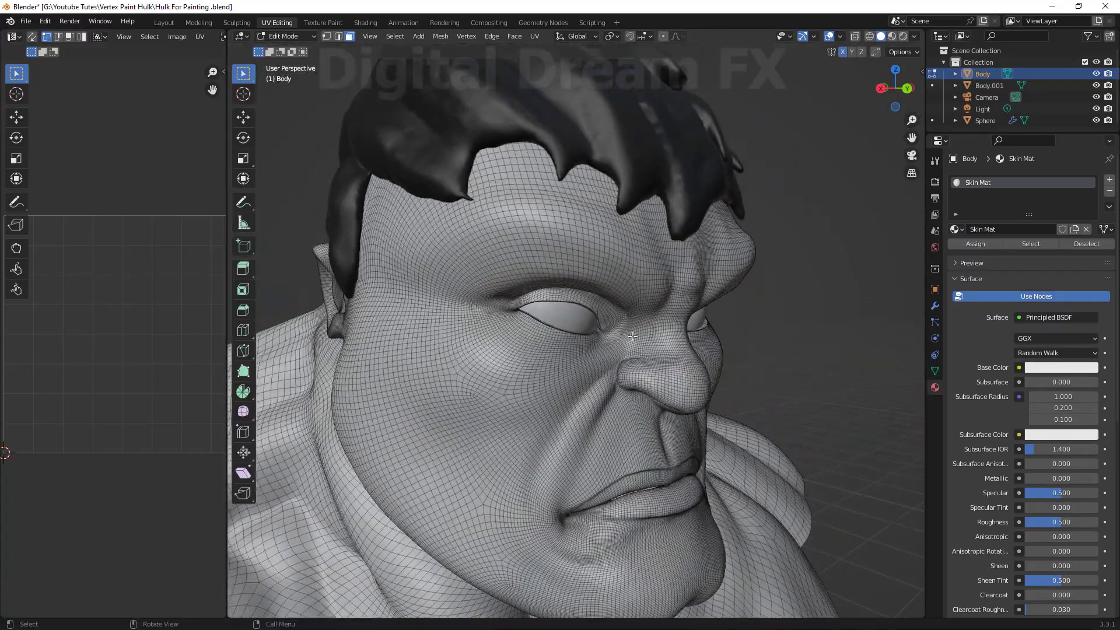
{"action": "middle_click_drag", "start_coordinate": [532, 357], "coordinate": [610, 420]}
{"action": "scroll", "coordinate": [609, 397], "scroll_direction": "up", "scroll_amount": 6}
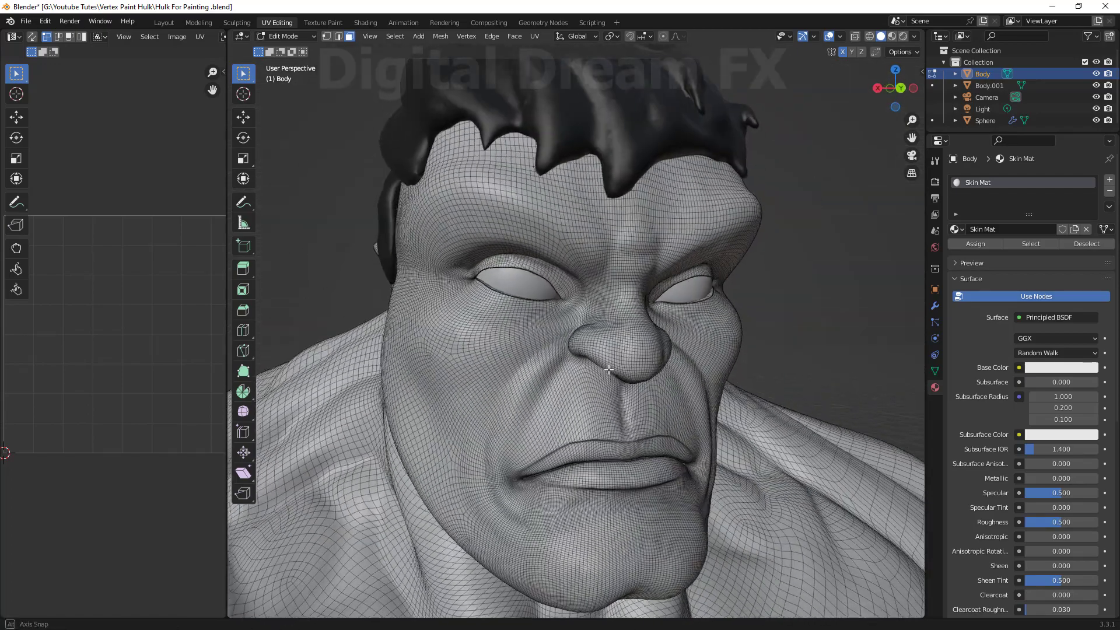
{"action": "middle_click_drag", "start_coordinate": [608, 370], "coordinate": [658, 385]}
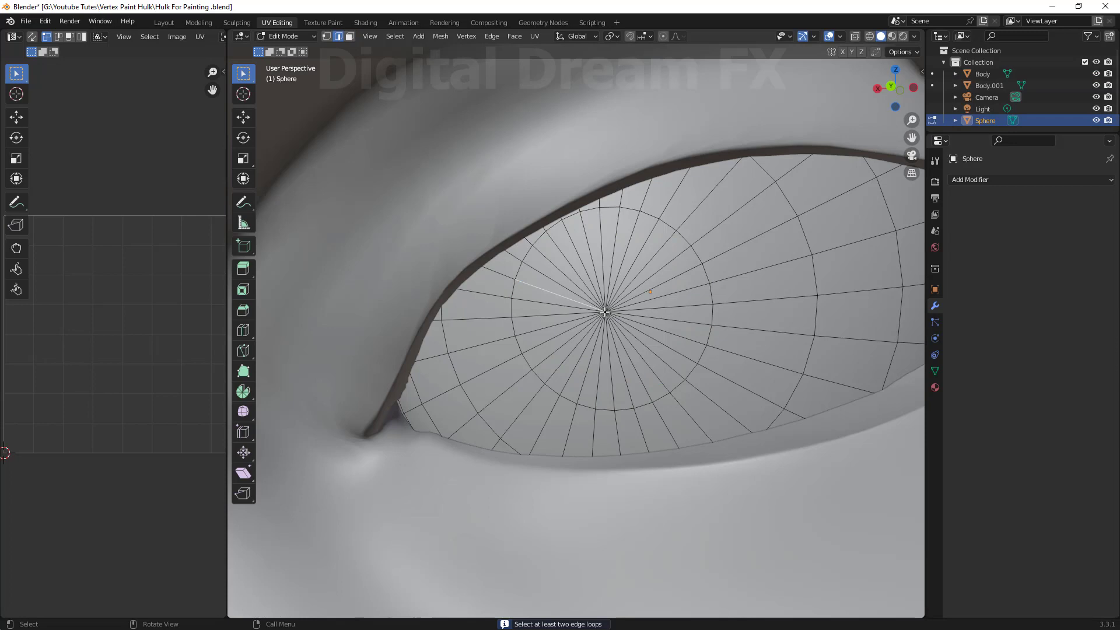
Switch to vertex selection, select the eye sphere's centre vertex and bevel it into a small pupil circle.
{"action": "key", "text": "1"}
{"action": "left_click", "coordinate": [604, 312]}
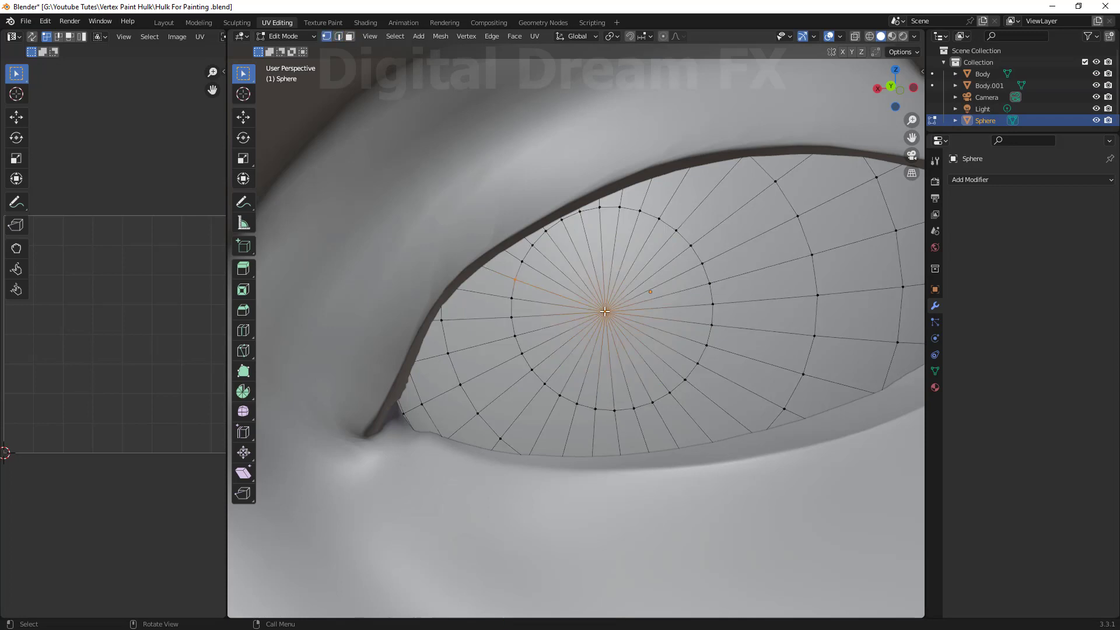
{"action": "right_click", "coordinate": [593, 317]}
{"action": "left_click", "coordinate": [593, 318]}
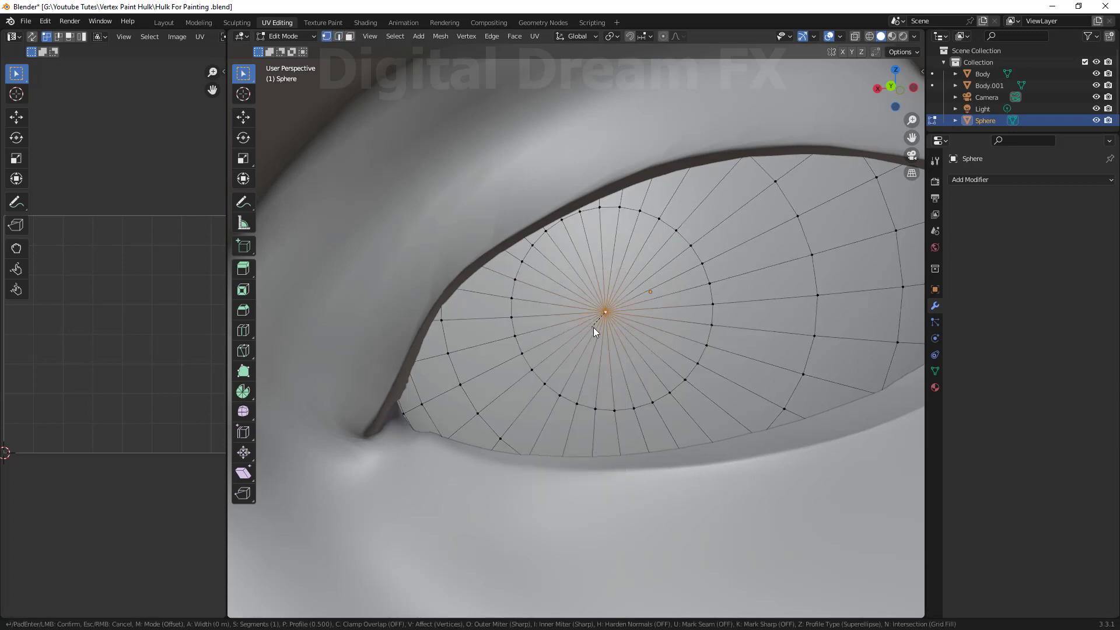
{"action": "left_click", "coordinate": [592, 359]}
Add four loop cuts around the pupil ring of the eye.
{"action": "scroll", "coordinate": [592, 359], "scroll_direction": "down", "scroll_amount": 8}
{"action": "middle_click_drag", "start_coordinate": [593, 360], "coordinate": [610, 363]}
{"action": "middle_click_drag", "start_coordinate": [610, 363], "coordinate": [660, 407], "text": "shift"}
{"action": "scroll", "coordinate": [660, 407], "scroll_direction": "up", "scroll_amount": 2}
{"action": "scroll", "coordinate": [659, 408], "scroll_direction": "down", "scroll_amount": 6}
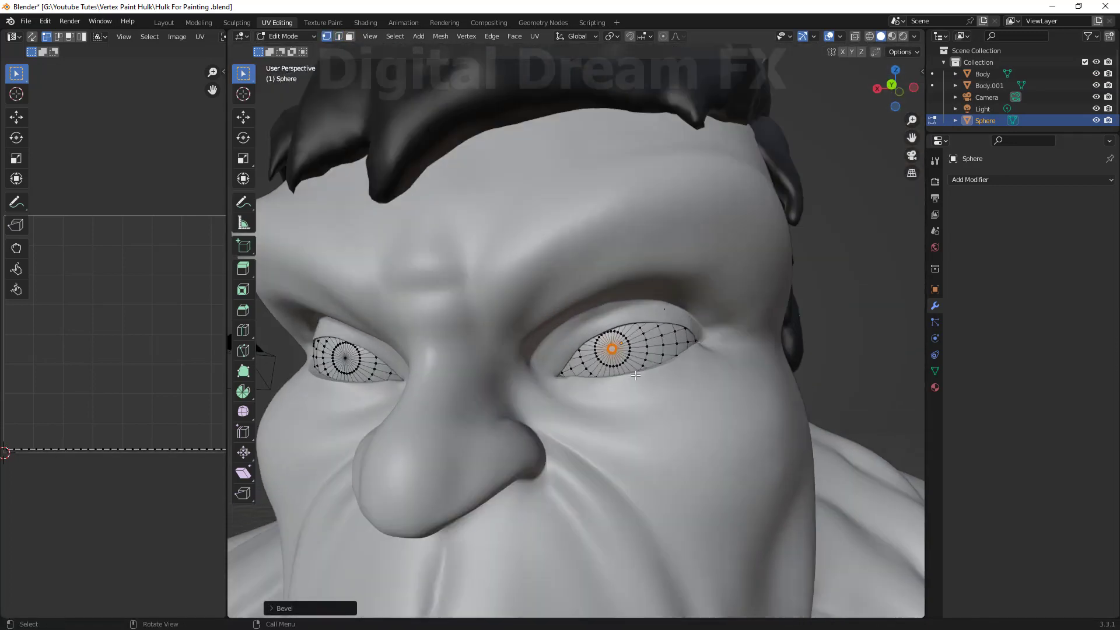
{"action": "scroll", "coordinate": [651, 331], "scroll_direction": "up", "scroll_amount": 10}
{"action": "key", "text": "ctrl+r"}
{"action": "scroll", "coordinate": [664, 330], "scroll_direction": "up", "scroll_amount": 7}
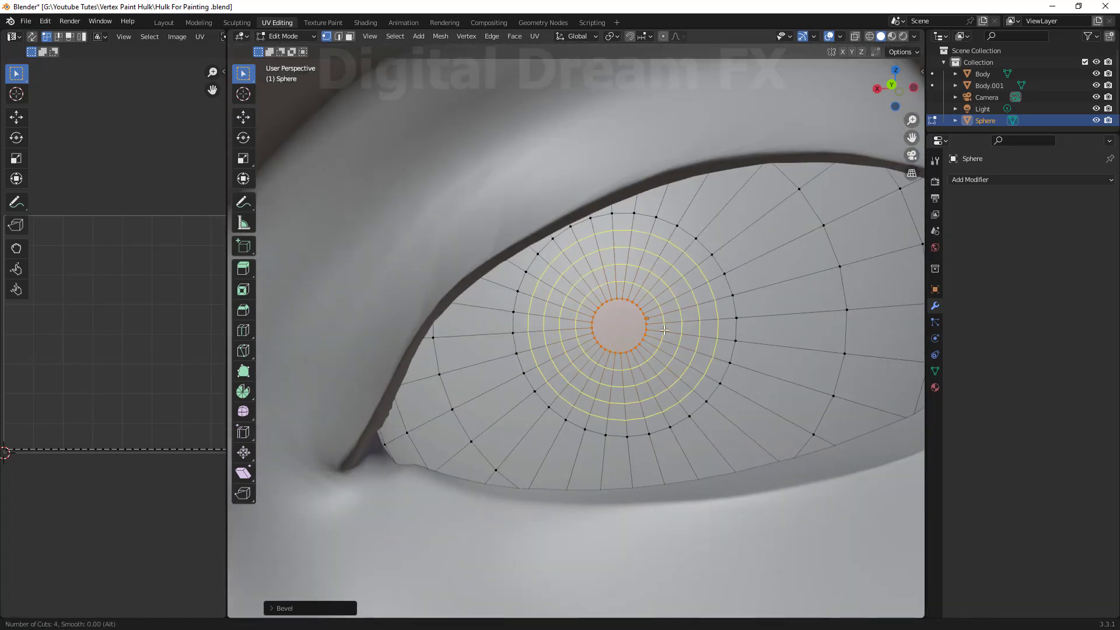
{"action": "left_click", "coordinate": [662, 325]}
{"action": "right_click", "coordinate": [662, 325]}
Add one more edge loop on the eye and slide it outward to mark the iris edge.
{"action": "key", "text": "ctrl+e"}
{"action": "left_click", "coordinate": [775, 252]}
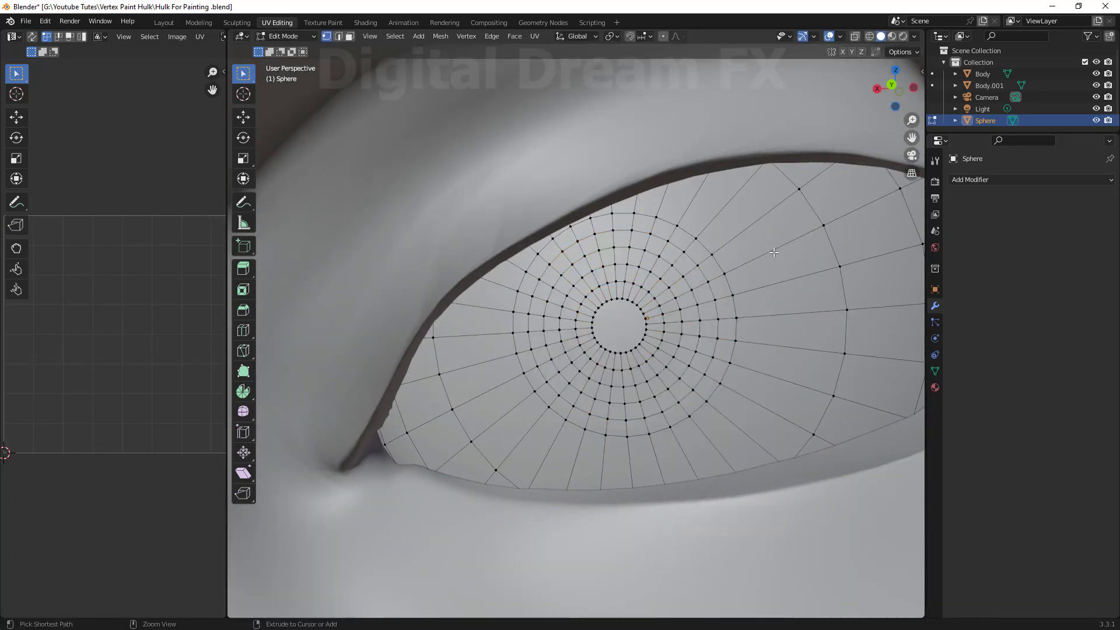
{"action": "key", "text": "ctrl+r"}
{"action": "left_click", "coordinate": [764, 260]}
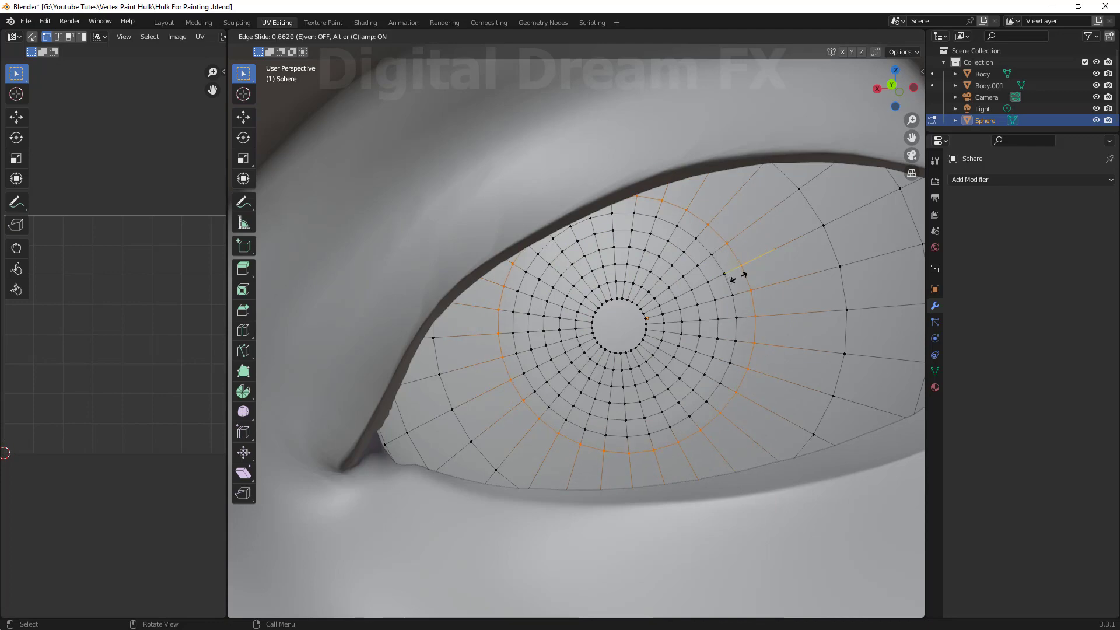
{"action": "left_click", "coordinate": [740, 276]}
Add four loop cuts between the iris edge and the eye's outer rings.
{"action": "key", "text": "ctrl+r"}
{"action": "scroll", "coordinate": [784, 306], "scroll_direction": "up", "scroll_amount": 3}
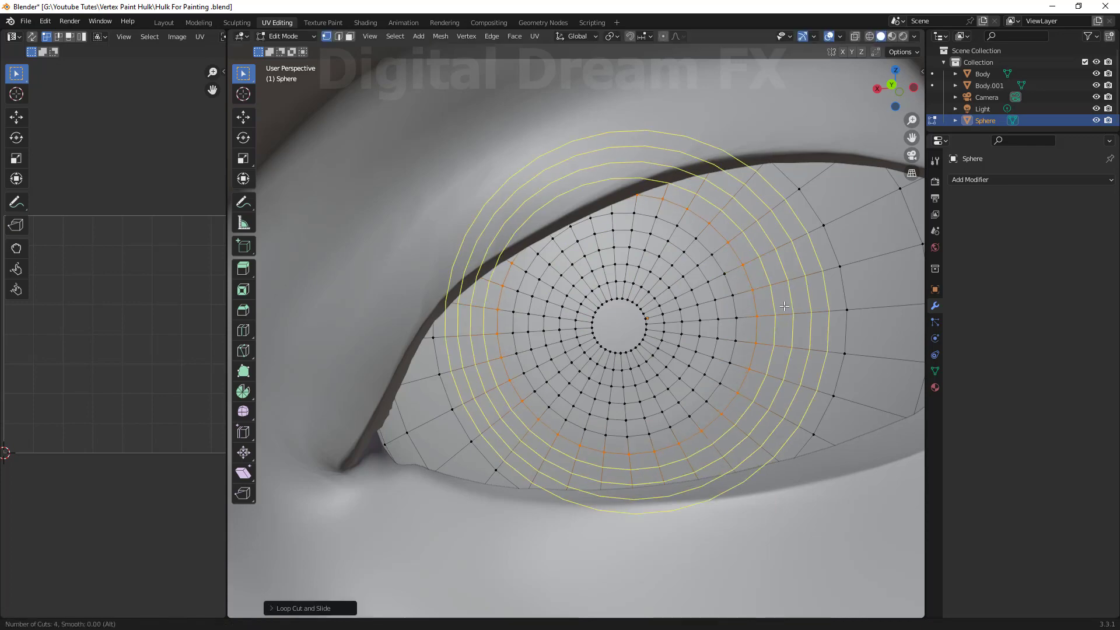
{"action": "left_click", "coordinate": [785, 306]}
{"action": "scroll", "coordinate": [785, 306], "scroll_direction": "down", "scroll_amount": 8}
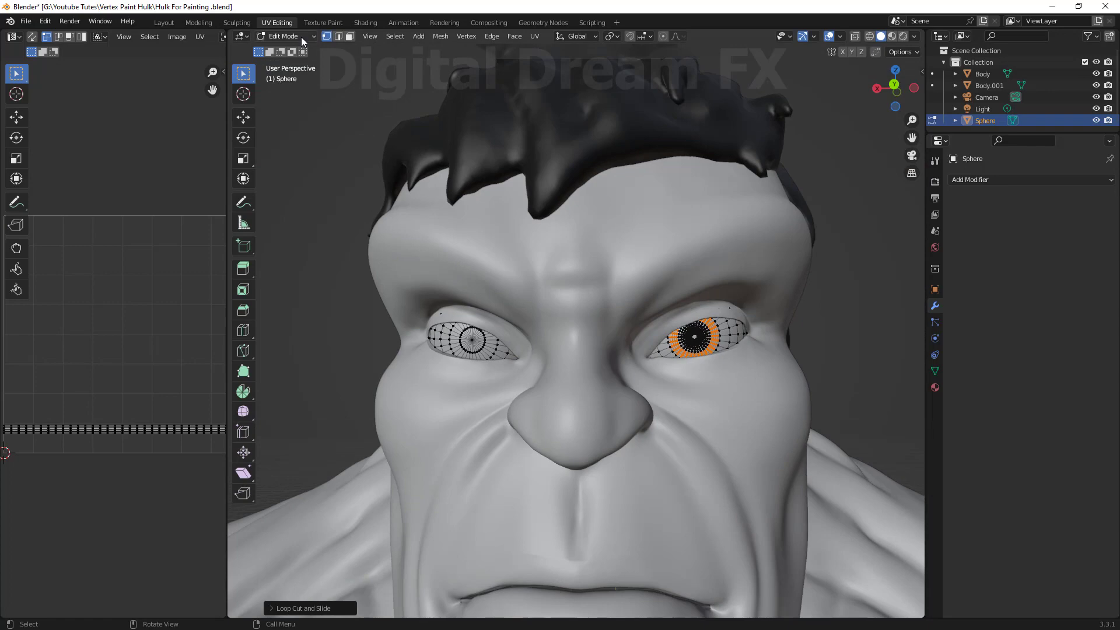
Select the other eye's centre vertex and bevel it into a pupil circle.
{"action": "scroll", "coordinate": [468, 355], "scroll_direction": "up", "scroll_amount": 9}
{"action": "middle_click_drag", "start_coordinate": [467, 356], "coordinate": [589, 370], "text": "shift"}
{"action": "left_click", "coordinate": [589, 370]}
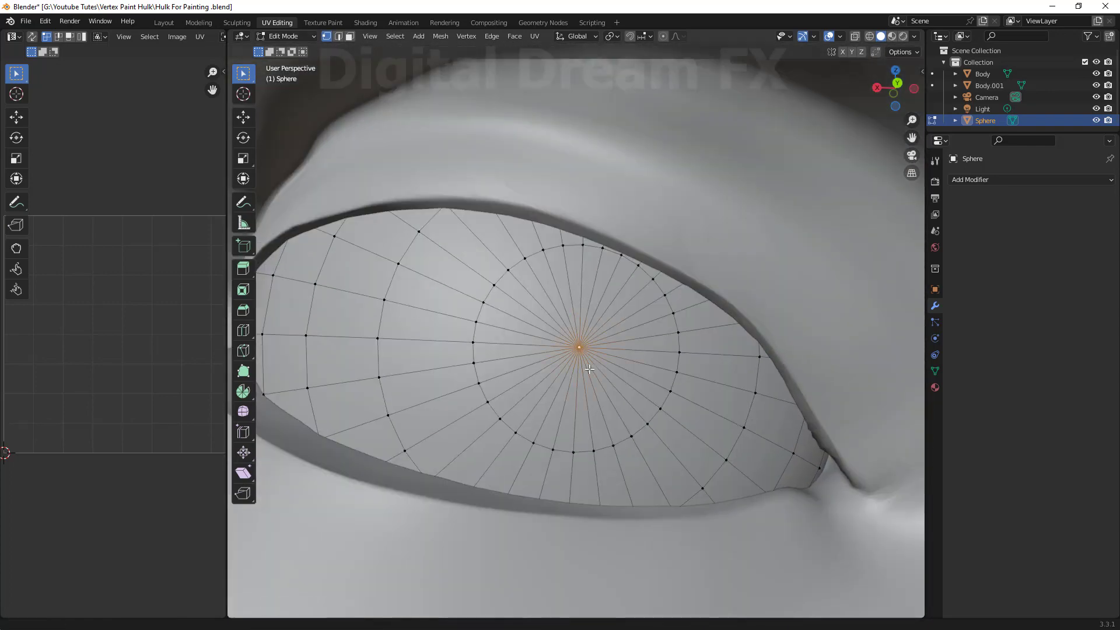
{"action": "key", "text": "ctrl+shift+b"}
{"action": "left_click", "coordinate": [626, 376]}
Add five loop cuts around the second eye's pupil.
{"action": "scroll", "coordinate": [625, 380], "scroll_direction": "down", "scroll_amount": 9}
{"action": "middle_click_drag", "start_coordinate": [645, 397], "coordinate": [624, 400]}
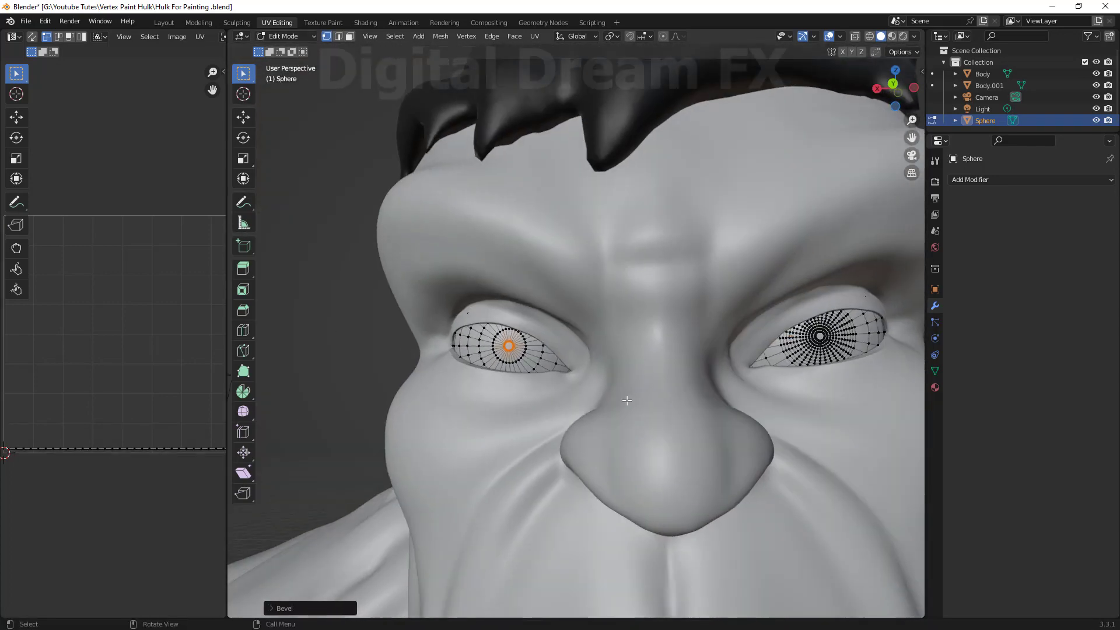
{"action": "scroll", "coordinate": [467, 379], "scroll_direction": "up", "scroll_amount": 6}
{"action": "middle_click_drag", "start_coordinate": [444, 382], "coordinate": [557, 367], "text": "shift"}
{"action": "scroll", "coordinate": [557, 367], "scroll_direction": "up", "scroll_amount": 3}
{"action": "middle_click_drag", "start_coordinate": [680, 372], "coordinate": [630, 364], "text": "shift"}
{"action": "key", "text": "ctrl+r"}
{"action": "scroll", "coordinate": [630, 365], "scroll_direction": "up", "scroll_amount": 4}
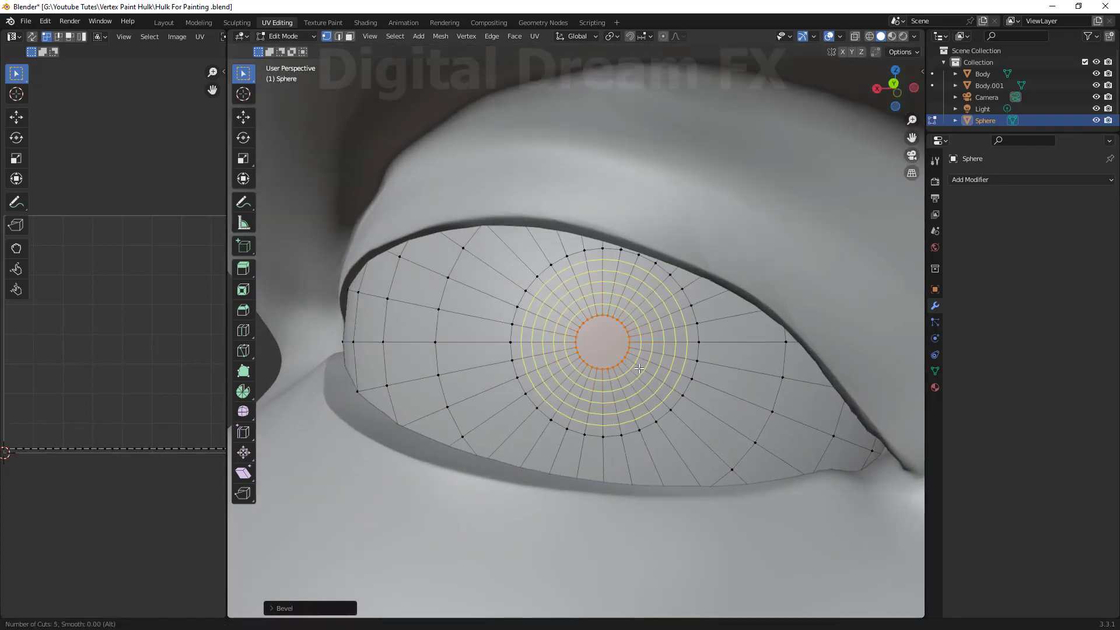
{"action": "double_click", "coordinate": [631, 364]}
Add one edge loop on the second eye and slide it outward to mark the iris edge.
{"action": "key", "text": "ctrl+r"}
{"action": "left_click", "coordinate": [711, 389]}
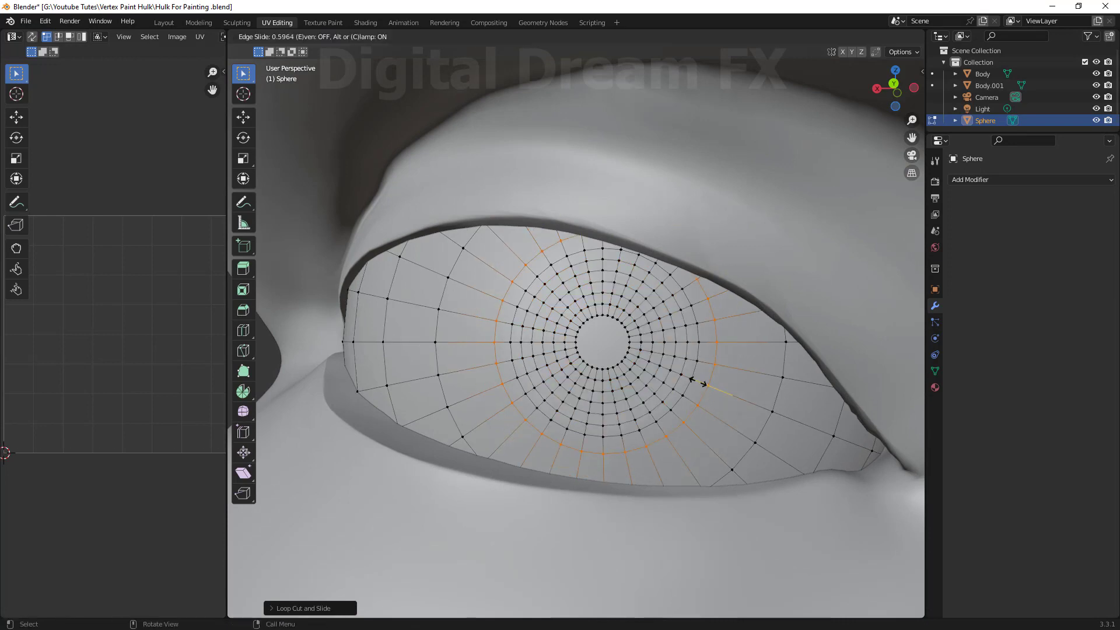
{"action": "left_click", "coordinate": [697, 383]}
Add several more loop cuts outside the second eye's iris edge.
{"action": "key", "text": "ctrl+r"}
{"action": "scroll", "coordinate": [727, 395], "scroll_direction": "up", "scroll_amount": 2}
{"action": "left_click", "coordinate": [728, 395]}
{"action": "left_click", "coordinate": [727, 395]}
{"action": "scroll", "coordinate": [740, 413], "scroll_direction": "down", "scroll_amount": 12}
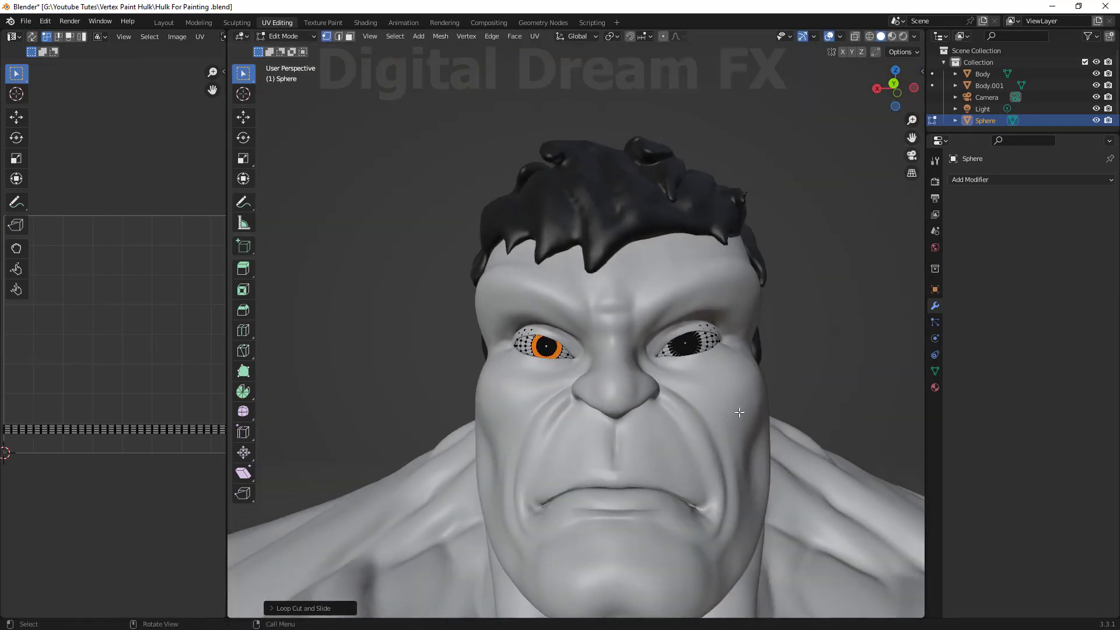
Return to Object Mode, select the body and switch the viewport to rendered shading.
{"action": "key", "text": "Tab"}
{"action": "middle_click_drag", "start_coordinate": [740, 413], "coordinate": [663, 336]}
{"action": "scroll", "coordinate": [789, 342], "scroll_direction": "up", "scroll_amount": 6}
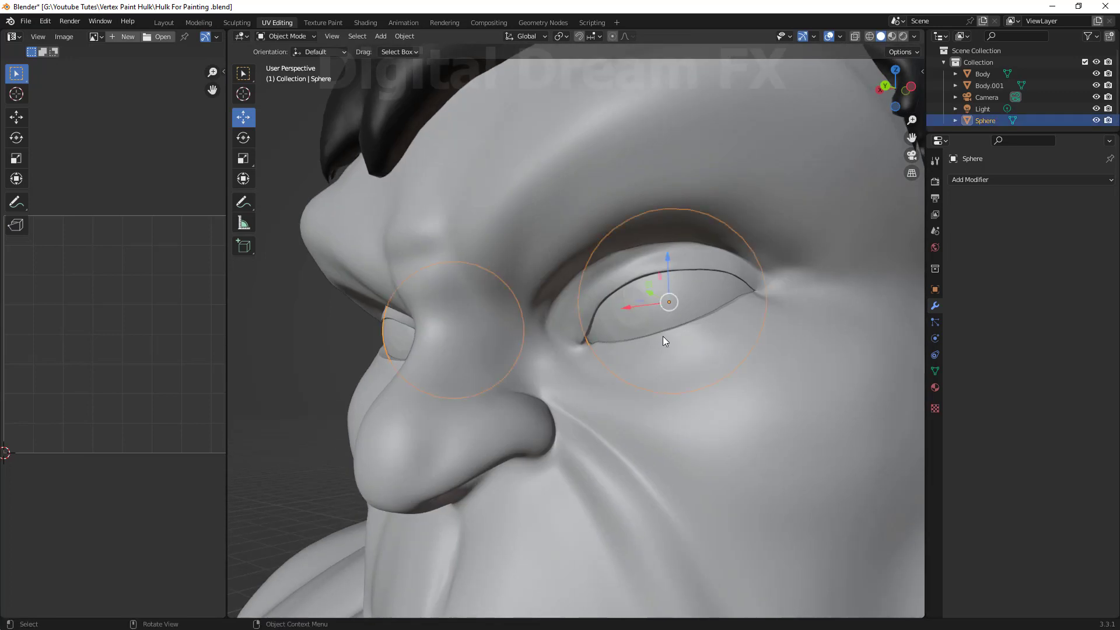
{"action": "scroll", "coordinate": [663, 336], "scroll_direction": "down", "scroll_amount": 8}
{"action": "left_click", "coordinate": [614, 247]}
{"action": "middle_click_drag", "start_coordinate": [613, 248], "coordinate": [715, 321]}
{"action": "left_click", "coordinate": [716, 321]}
{"action": "scroll", "coordinate": [642, 326], "scroll_direction": "down", "scroll_amount": 6}
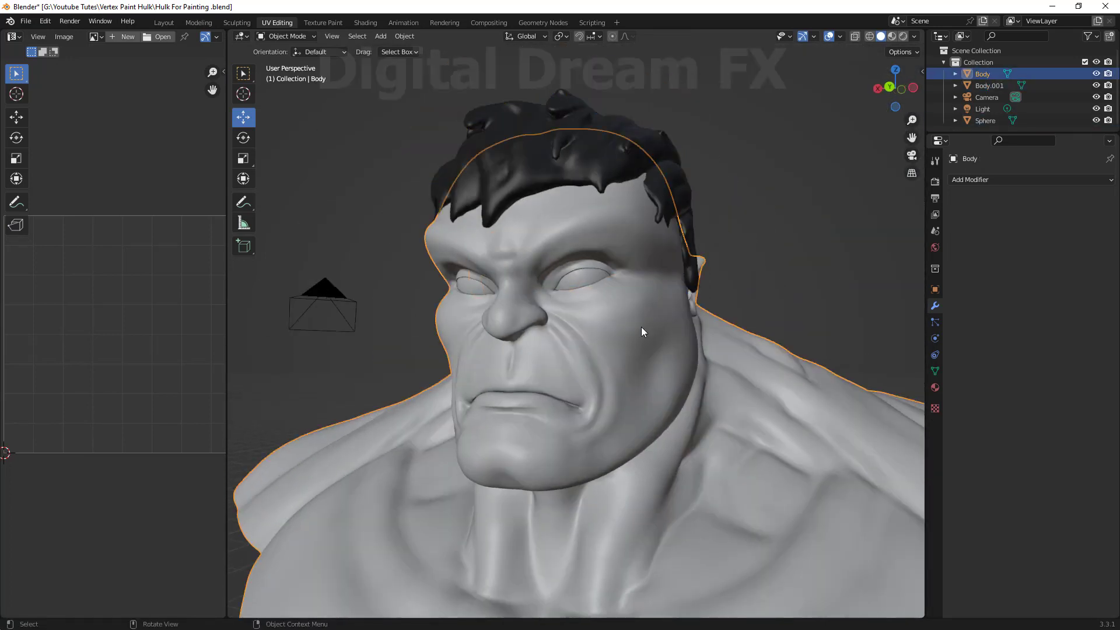
{"action": "left_click", "coordinate": [903, 36]}
Select the light and move it to the upper left of the bust.
{"action": "middle_click_drag", "start_coordinate": [750, 262], "coordinate": [799, 260]}
{"action": "scroll", "coordinate": [666, 311], "scroll_direction": "down", "scroll_amount": 5}
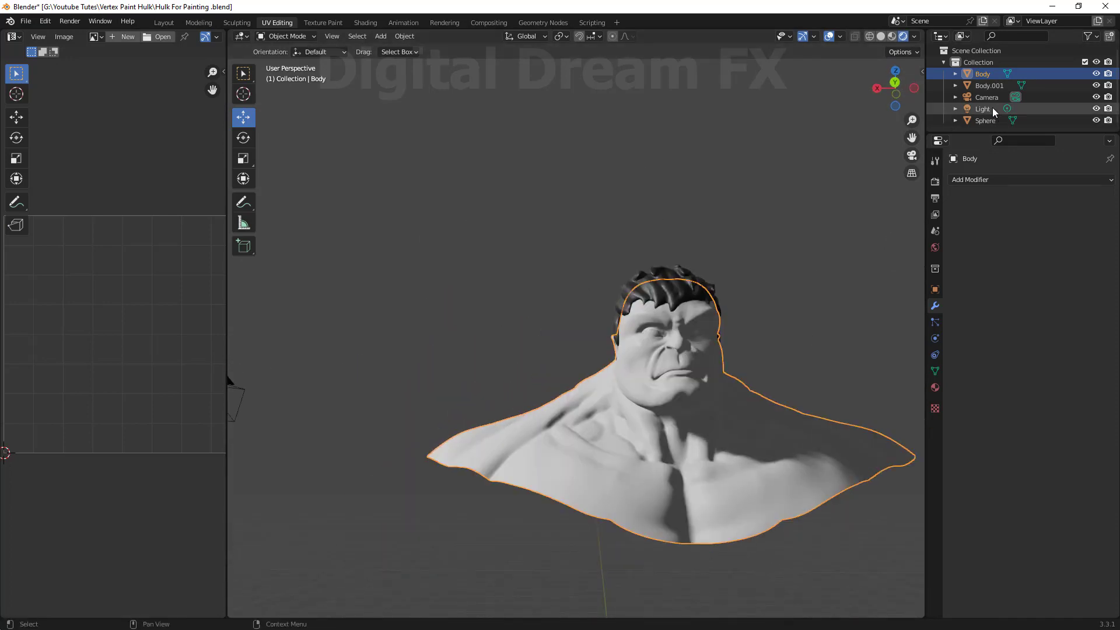
{"action": "left_click", "coordinate": [993, 111]}
{"action": "scroll", "coordinate": [712, 333], "scroll_direction": "down", "scroll_amount": 8}
{"action": "key", "text": "g"}
{"action": "left_click", "coordinate": [671, 449]}
{"action": "scroll", "coordinate": [700, 350], "scroll_direction": "up", "scroll_amount": 7}
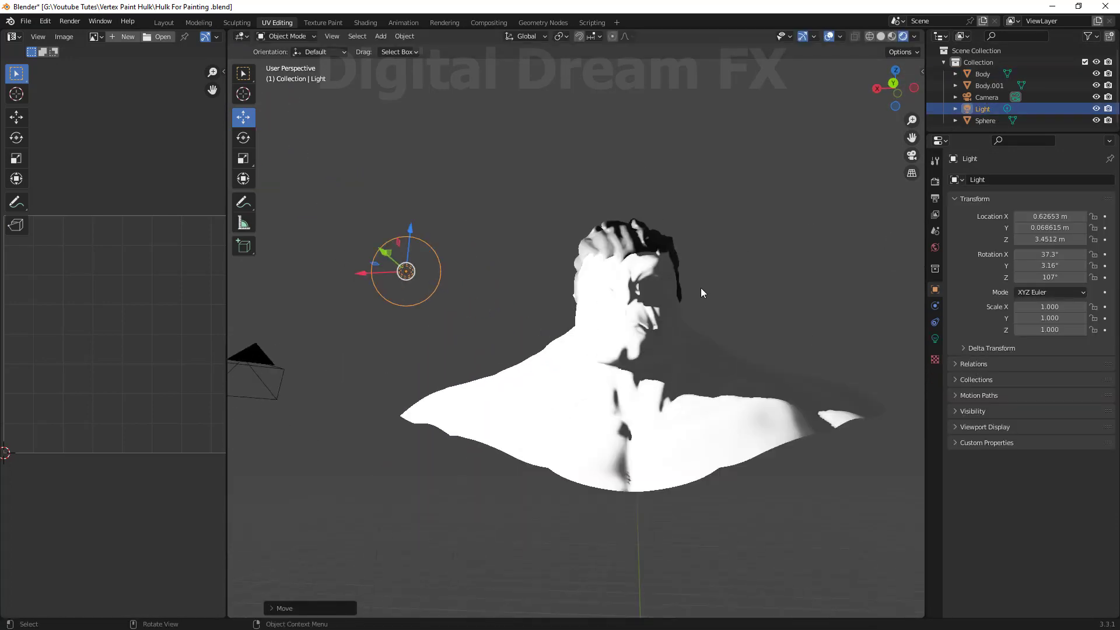
{"action": "scroll", "coordinate": [701, 292], "scroll_direction": "up", "scroll_amount": 1}
Set the light's power to 40 W and change it to an Area light.
{"action": "left_click", "coordinate": [935, 339]}
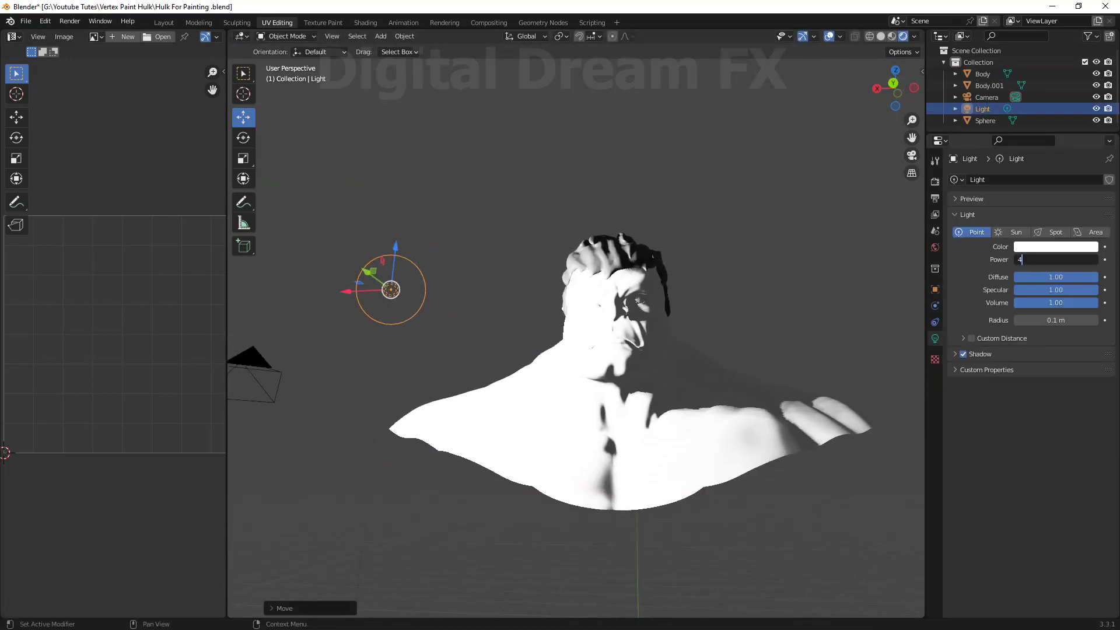
{"action": "type", "text": "0"}
{"action": "key", "text": "Return"}
{"action": "middle_click_drag", "start_coordinate": [618, 315], "coordinate": [650, 327]}
{"action": "left_click", "coordinate": [1091, 231]}
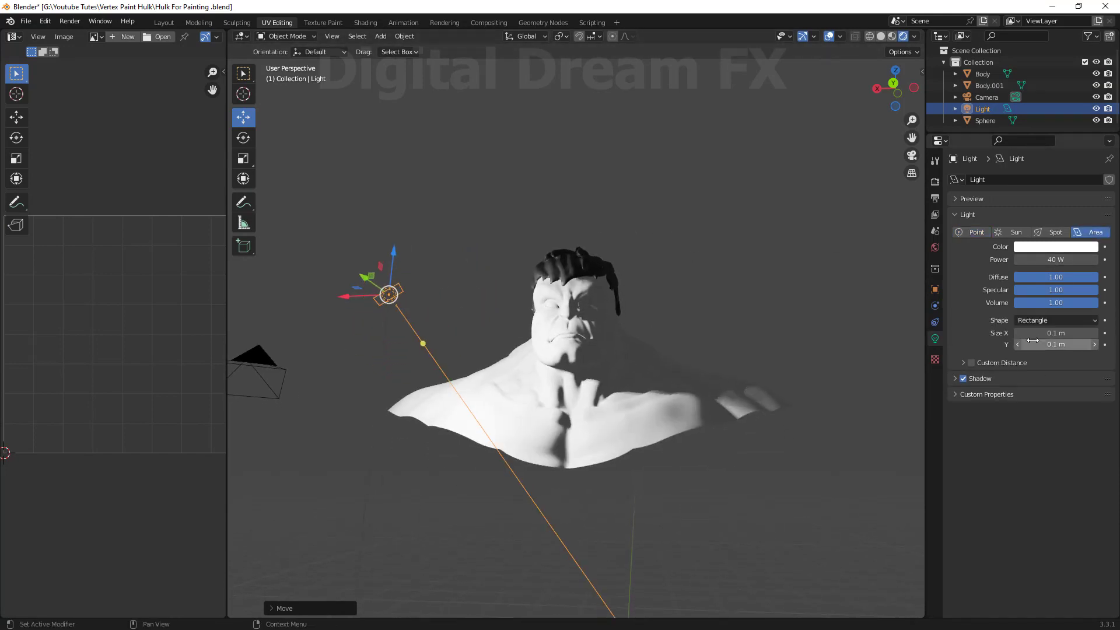
Enlarge the area light to about 1.41 m by 1.09 m and rotate it toward the head.
{"action": "left_click_drag", "start_coordinate": [1033, 333], "coordinate": [1108, 334]}
{"action": "left_click_drag", "start_coordinate": [1034, 344], "coordinate": [1091, 344]}
{"action": "key", "text": "r"}
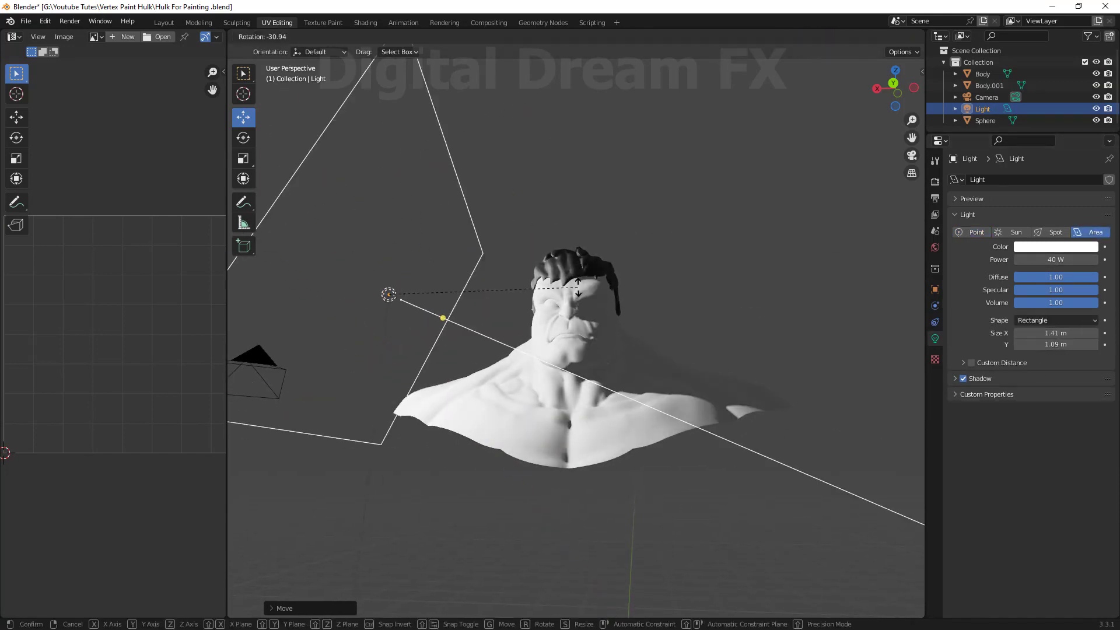
{"action": "left_click", "coordinate": [566, 306]}
Duplicate the area light and rotate the copy about 84° to face the bust from above.
{"action": "key", "text": "shift+d"}
{"action": "key", "text": "r"}
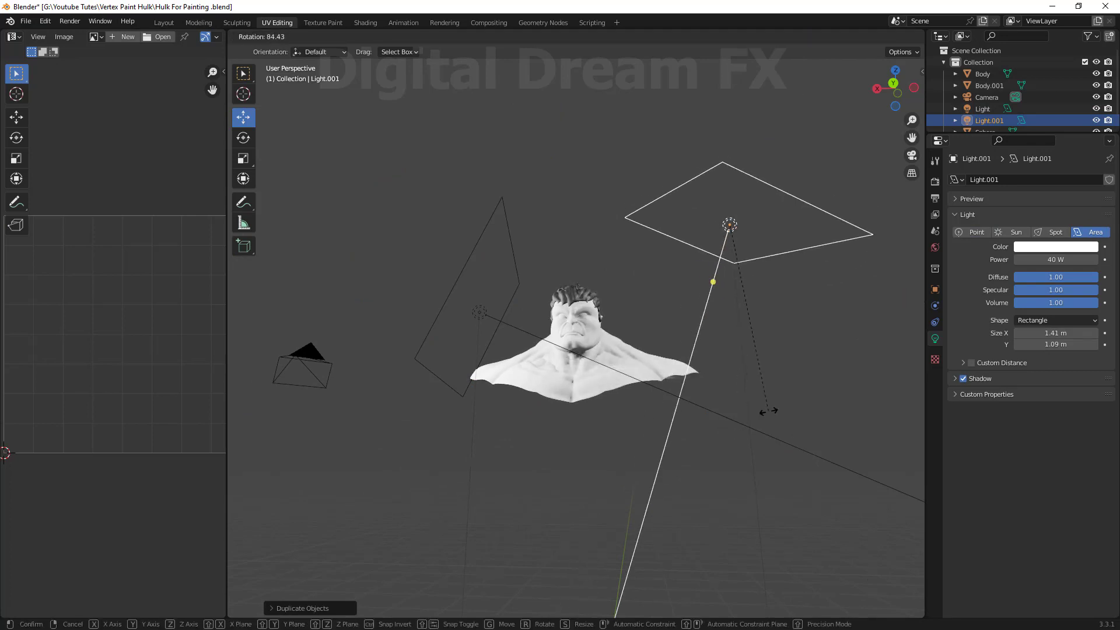
{"action": "left_click", "coordinate": [769, 411]}
Set the duplicated light's power to 20 W.
{"action": "type", "text": "20"}
{"action": "key", "text": "Return"}
{"action": "scroll", "coordinate": [700, 373], "scroll_direction": "up", "scroll_amount": 8}
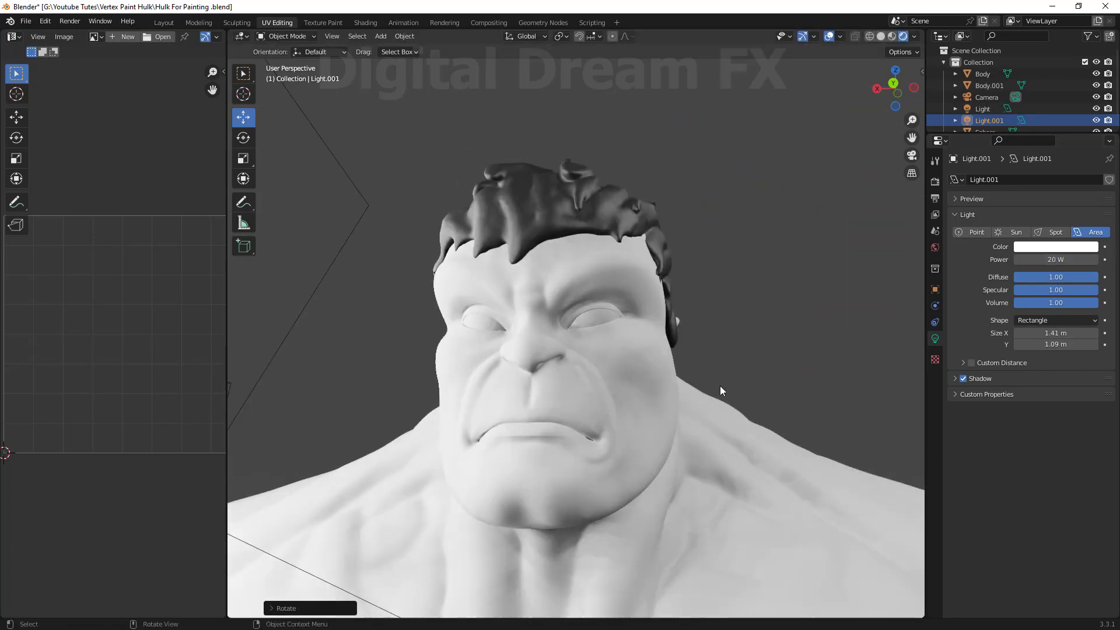
{"action": "middle_click_drag", "start_coordinate": [720, 387], "coordinate": [695, 398]}
{"action": "scroll", "coordinate": [734, 415], "scroll_direction": "down", "scroll_amount": 10}
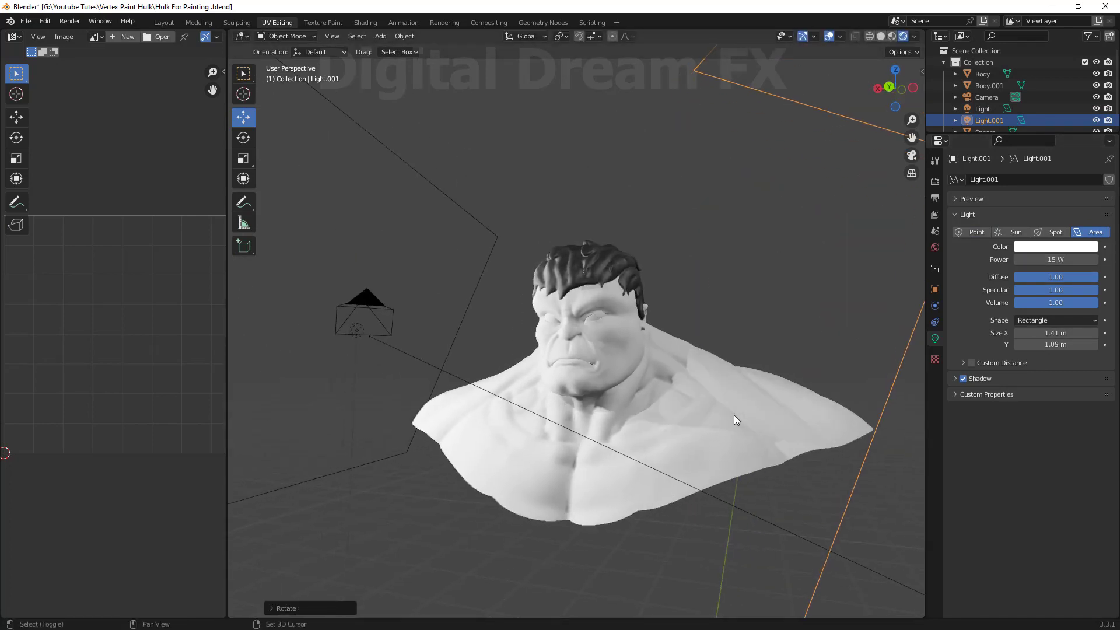
Select the first area light and set its power to 30 W.
{"action": "left_click", "coordinate": [540, 273]}
{"action": "type", "text": "30"}
{"action": "key", "text": "Return"}
{"action": "scroll", "coordinate": [355, 447], "scroll_direction": "up", "scroll_amount": 2}
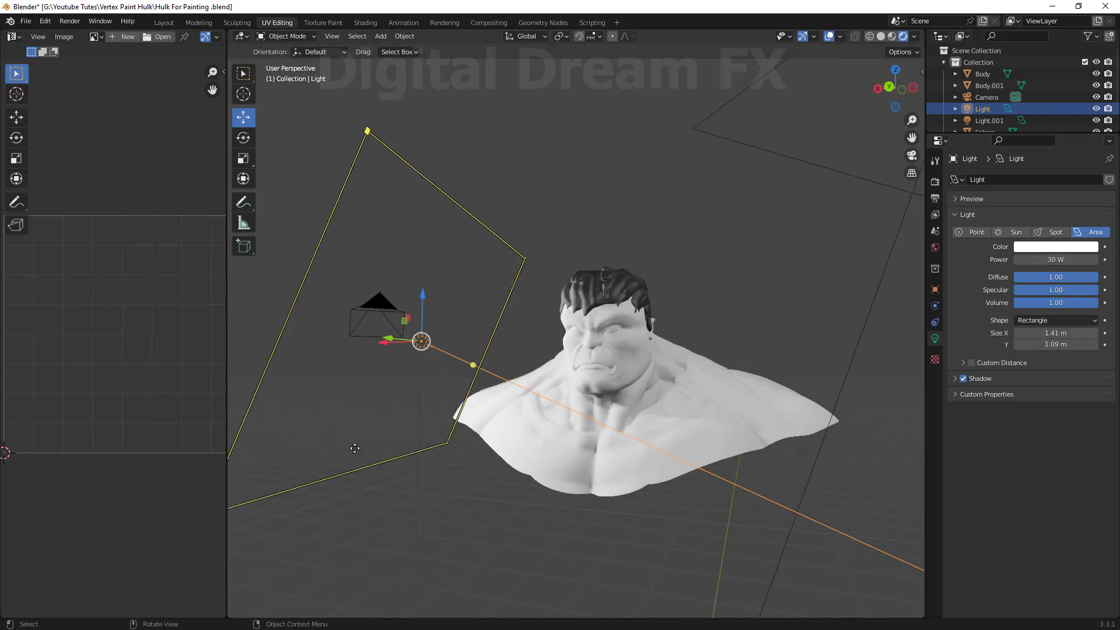
Duplicate the first light again and place the copy above the bust.
{"action": "middle_click_drag", "start_coordinate": [355, 448], "coordinate": [703, 445]}
{"action": "scroll", "coordinate": [703, 446], "scroll_direction": "down", "scroll_amount": 4}
{"action": "key", "text": "shift+d"}
{"action": "left_click", "coordinate": [486, 256]}
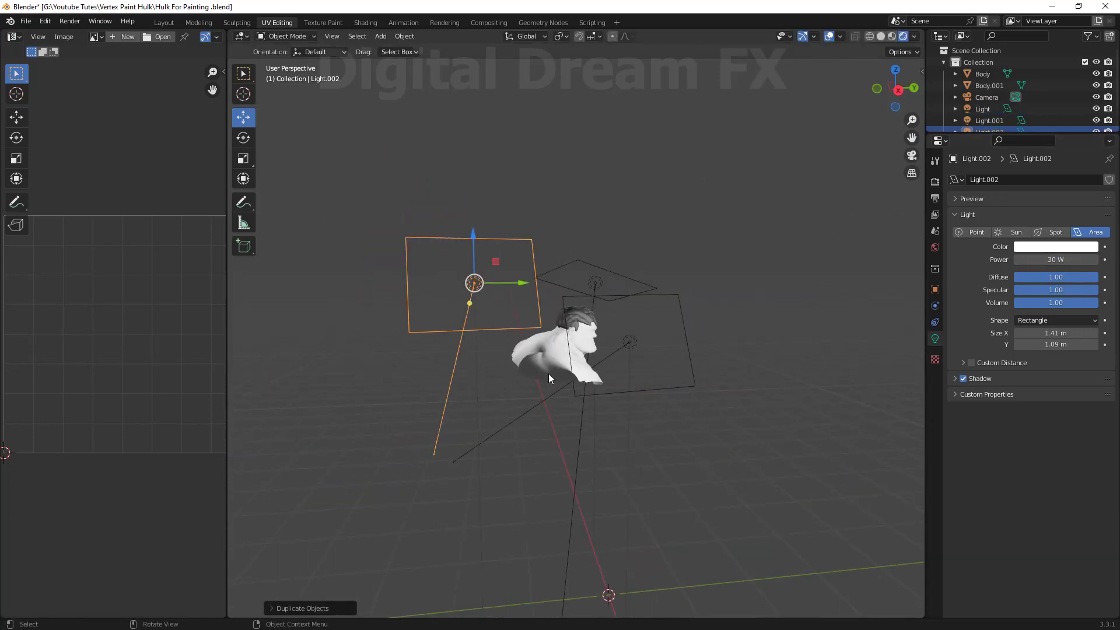
Rotate the third light to aim it down at the head.
{"action": "key", "text": "r"}
{"action": "left_click", "coordinate": [713, 250]}
{"action": "middle_click_drag", "start_coordinate": [709, 256], "coordinate": [491, 329]}
{"action": "key", "text": "r"}
{"action": "left_click", "coordinate": [611, 406]}
{"action": "scroll", "coordinate": [611, 404], "scroll_direction": "up", "scroll_amount": 9}
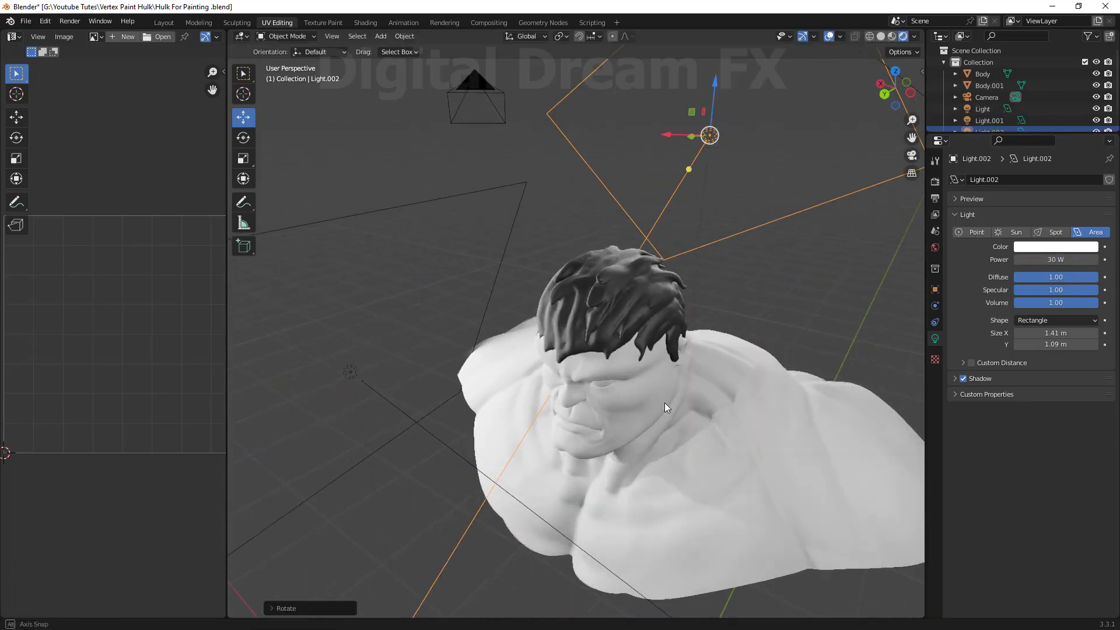
{"action": "middle_click_drag", "start_coordinate": [664, 403], "coordinate": [608, 413]}
Turn off shadows for the third light.
{"action": "left_click", "coordinate": [962, 379]}
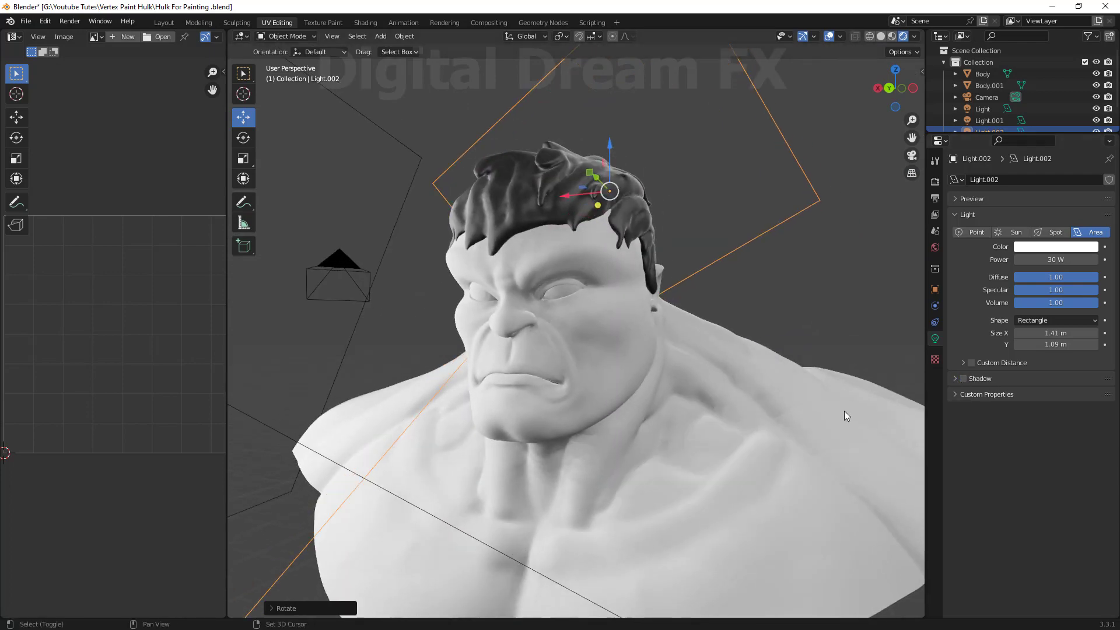
{"action": "left_click", "coordinate": [963, 378]}
{"action": "left_click", "coordinate": [963, 378]}
Select the body and open its material properties.
{"action": "scroll", "coordinate": [680, 376], "scroll_direction": "down", "scroll_amount": 3}
{"action": "scroll", "coordinate": [726, 215], "scroll_direction": "down", "scroll_amount": 3}
{"action": "middle_click_drag", "start_coordinate": [680, 377], "coordinate": [587, 442], "text": "shift"}
{"action": "left_click", "coordinate": [726, 215]}
{"action": "scroll", "coordinate": [636, 384], "scroll_direction": "up", "scroll_amount": 5}
{"action": "scroll", "coordinate": [587, 442], "scroll_direction": "up", "scroll_amount": 4}
{"action": "left_click", "coordinate": [587, 443]}
{"action": "scroll", "coordinate": [590, 444], "scroll_direction": "down", "scroll_amount": 4}
{"action": "middle_click_drag", "start_coordinate": [663, 455], "coordinate": [709, 426], "text": "shift"}
{"action": "left_click", "coordinate": [935, 387]}
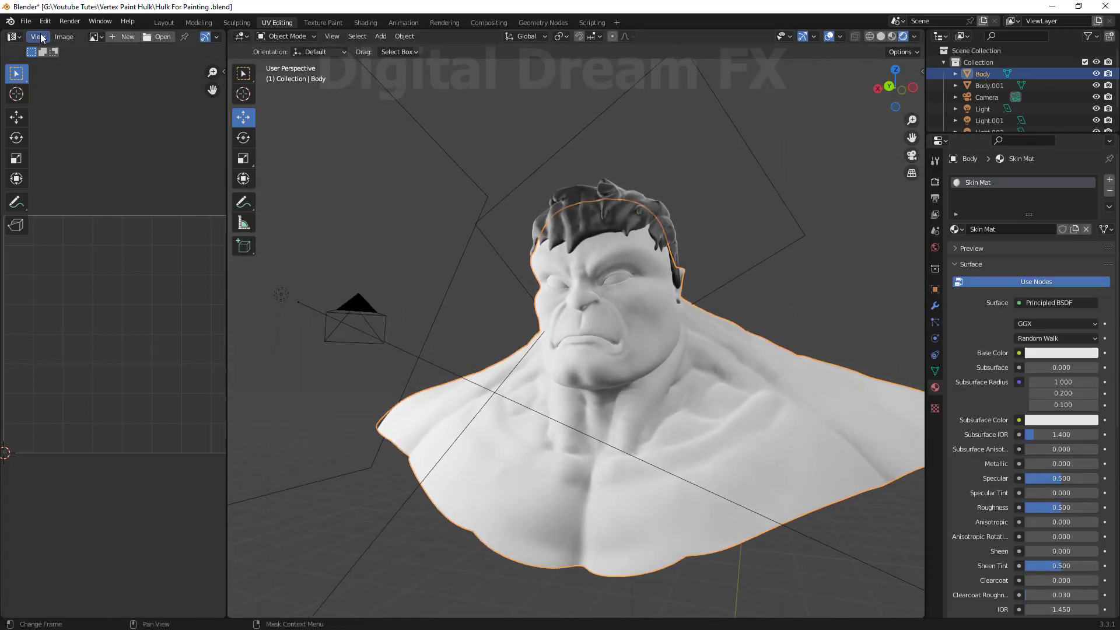
Widen the left editor area and switch the viewport to a shaded preview mode focused on the face.
{"action": "left_click_drag", "start_coordinate": [227, 315], "coordinate": [366, 338]}
{"action": "left_click", "coordinate": [891, 36]}
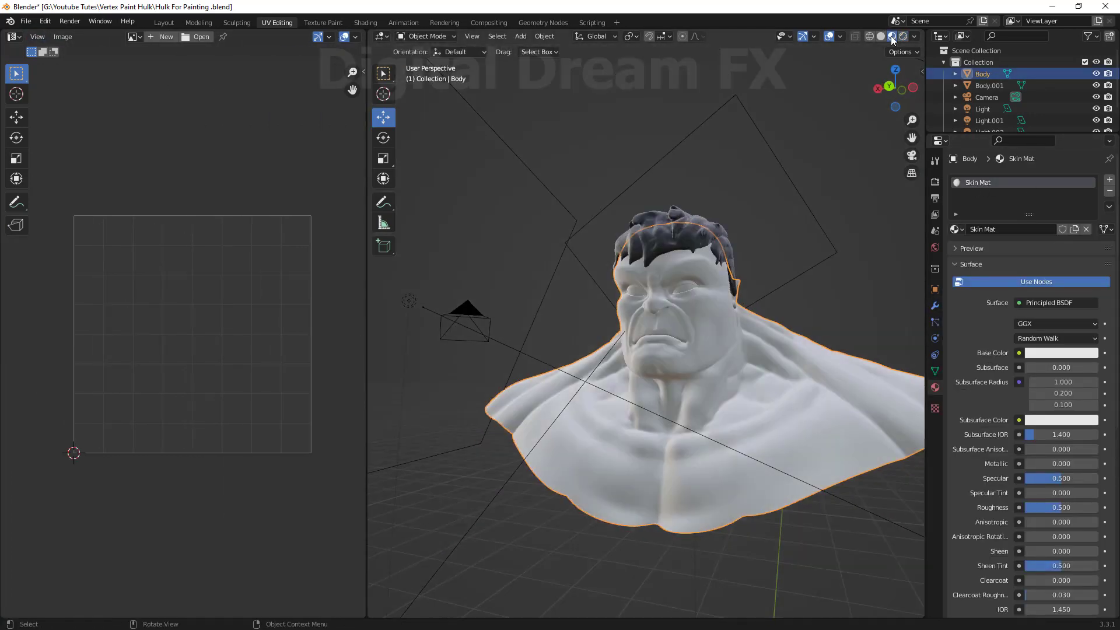
{"action": "scroll", "coordinate": [717, 331], "scroll_direction": "up", "scroll_amount": 7}
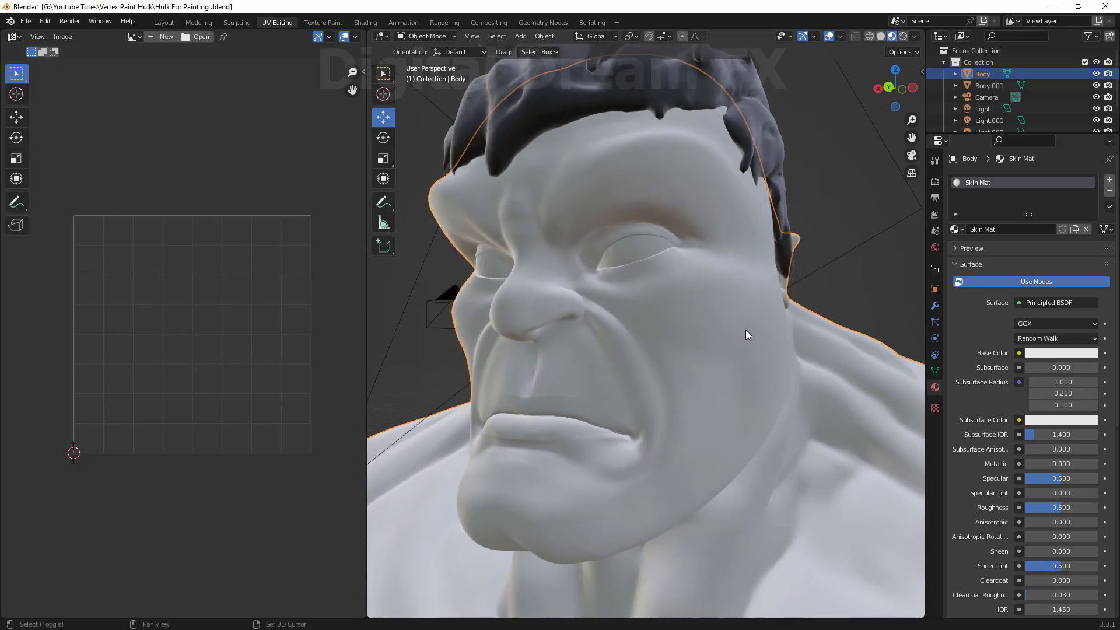
{"action": "left_click", "coordinate": [914, 36]}
{"action": "left_click_drag", "start_coordinate": [877, 164], "coordinate": [945, 164]}
{"action": "scroll", "coordinate": [603, 290], "scroll_direction": "down", "scroll_amount": 3}
{"action": "scroll", "coordinate": [603, 286], "scroll_direction": "up", "scroll_amount": 3}
{"action": "middle_click_drag", "start_coordinate": [607, 286], "coordinate": [671, 321]}
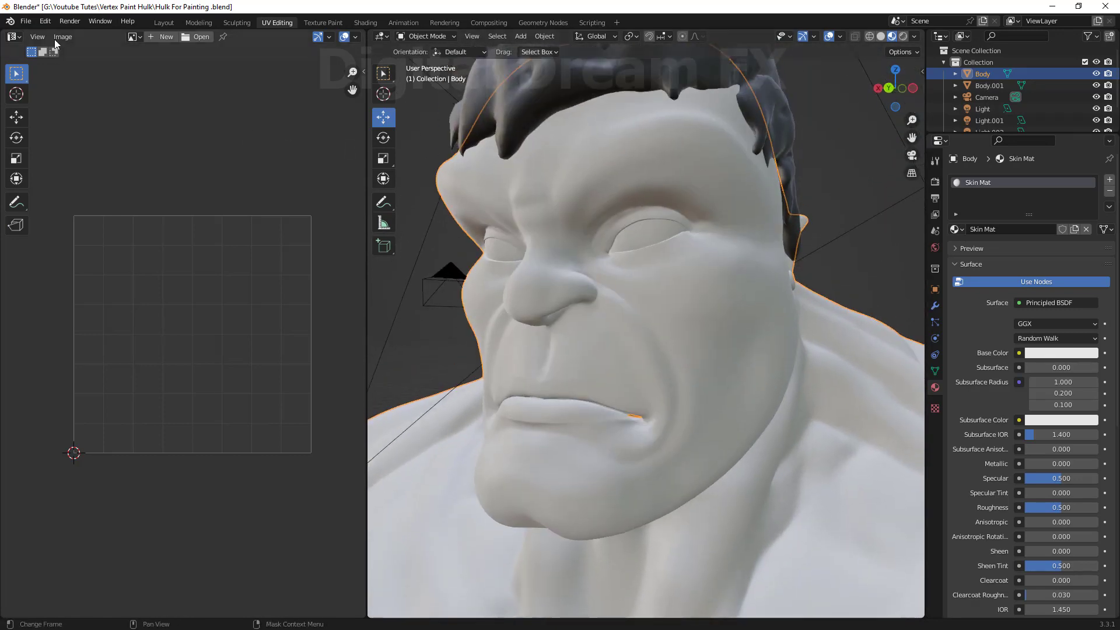
Change the left editor to the Shader Editor and enable Screencast Keys in the viewport sidebar.
{"action": "left_click", "coordinate": [14, 37]}
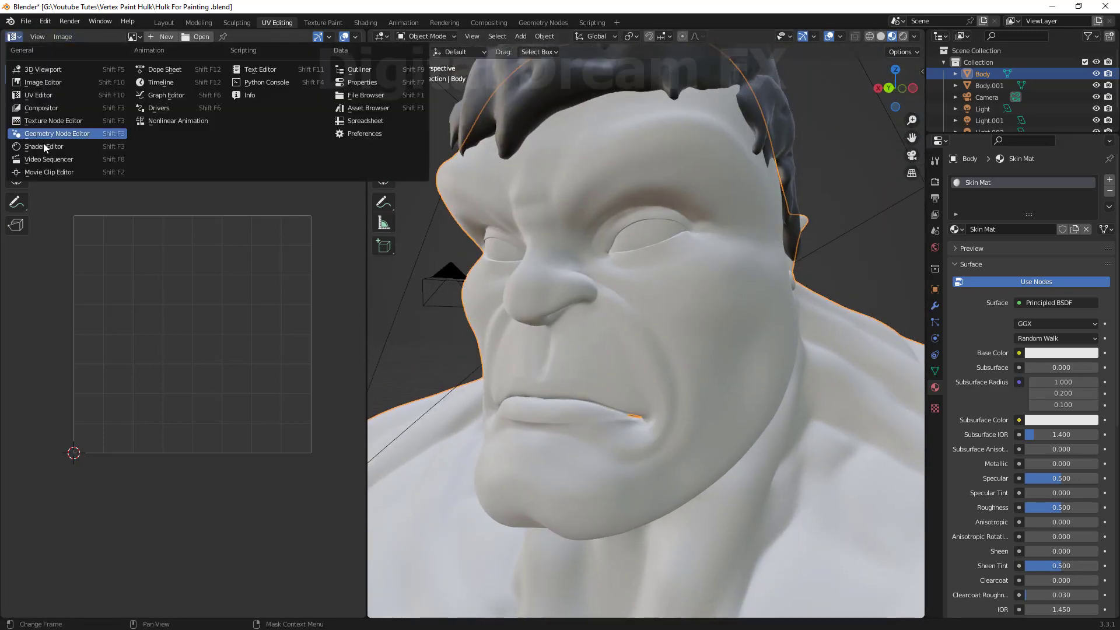
{"action": "left_click", "coordinate": [36, 134]}
{"action": "key", "text": "n"}
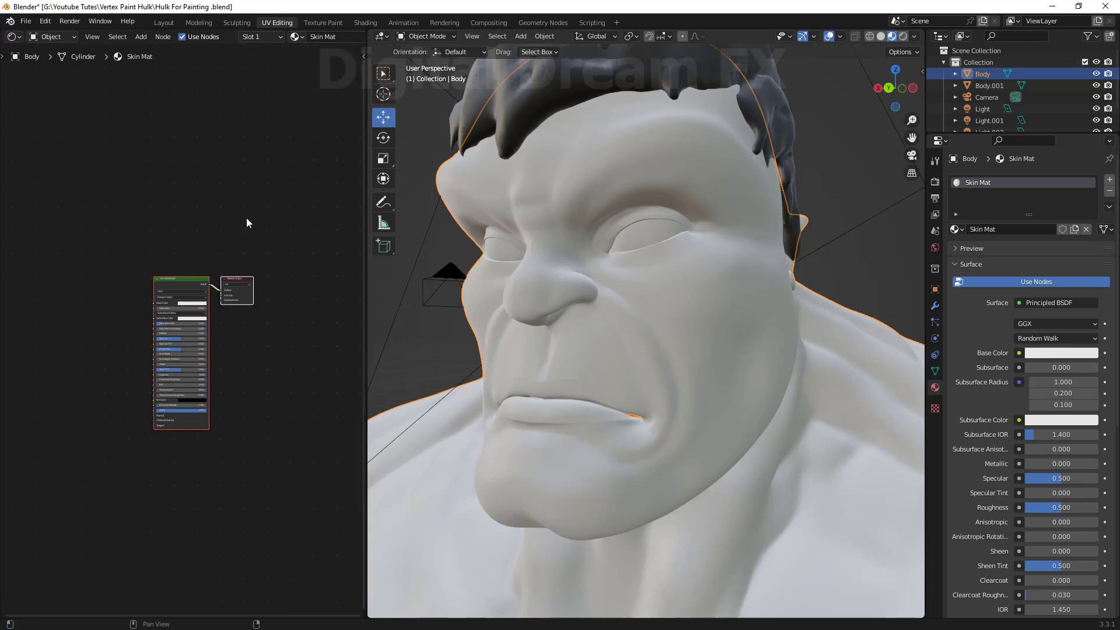
{"action": "middle_click_drag", "start_coordinate": [293, 258], "coordinate": [290, 226]}
{"action": "key", "text": "n"}
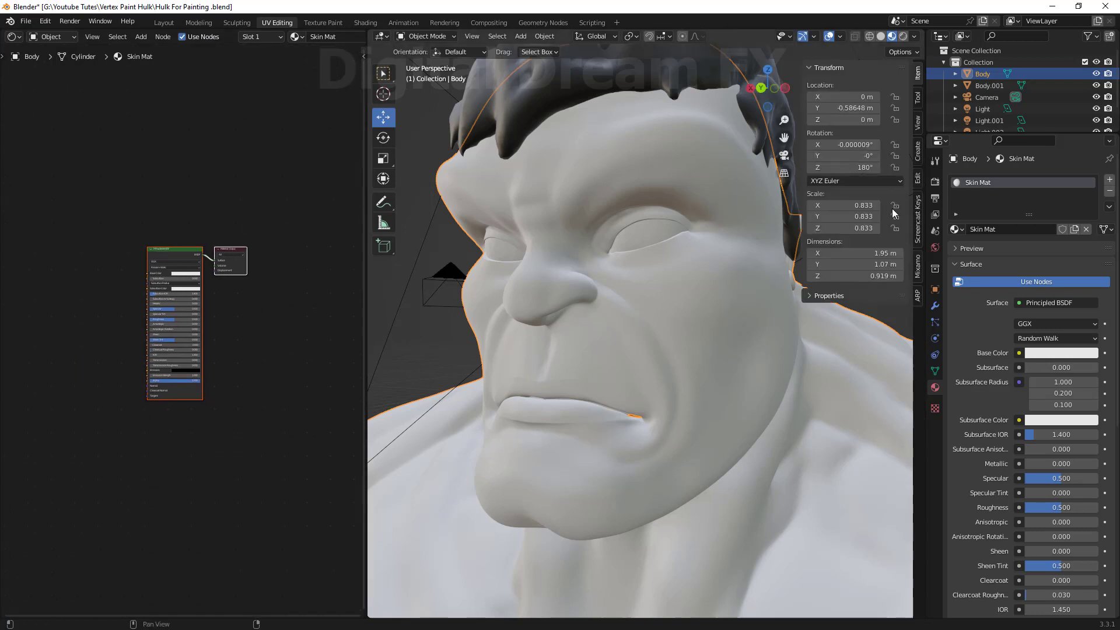
{"action": "left_click", "coordinate": [919, 222]}
{"action": "left_click", "coordinate": [817, 67]}
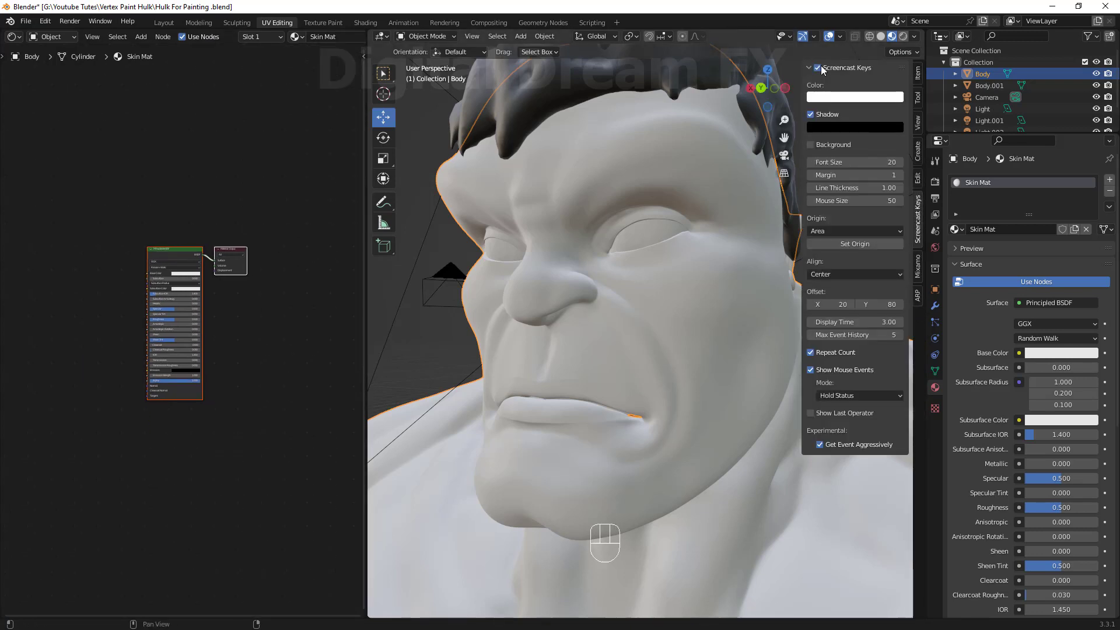
{"action": "middle_click_drag", "start_coordinate": [715, 496], "coordinate": [719, 486]}
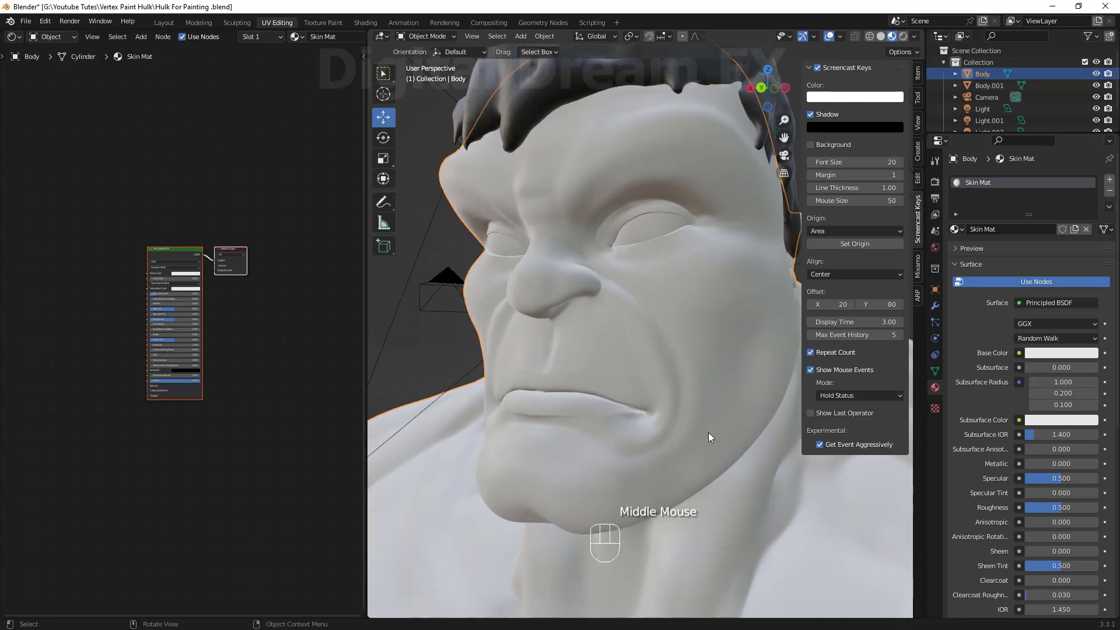
{"action": "key", "text": "n"}
Open the body's mesh data color attributes and switch the body into Vertex Paint mode.
{"action": "middle_click_drag", "start_coordinate": [200, 380], "coordinate": [205, 384], "text": "shift"}
{"action": "middle_click_drag", "start_coordinate": [710, 401], "coordinate": [719, 412]}
{"action": "scroll", "coordinate": [709, 404], "scroll_direction": "up", "scroll_amount": 1}
{"action": "scroll", "coordinate": [193, 401], "scroll_direction": "down", "scroll_amount": 2}
{"action": "middle_click_drag", "start_coordinate": [193, 306], "coordinate": [158, 258], "text": "shift"}
{"action": "scroll", "coordinate": [217, 357], "scroll_direction": "up", "scroll_amount": 5}
{"action": "left_click_drag", "start_coordinate": [208, 220], "coordinate": [181, 236]}
{"action": "left_click", "coordinate": [247, 351]}
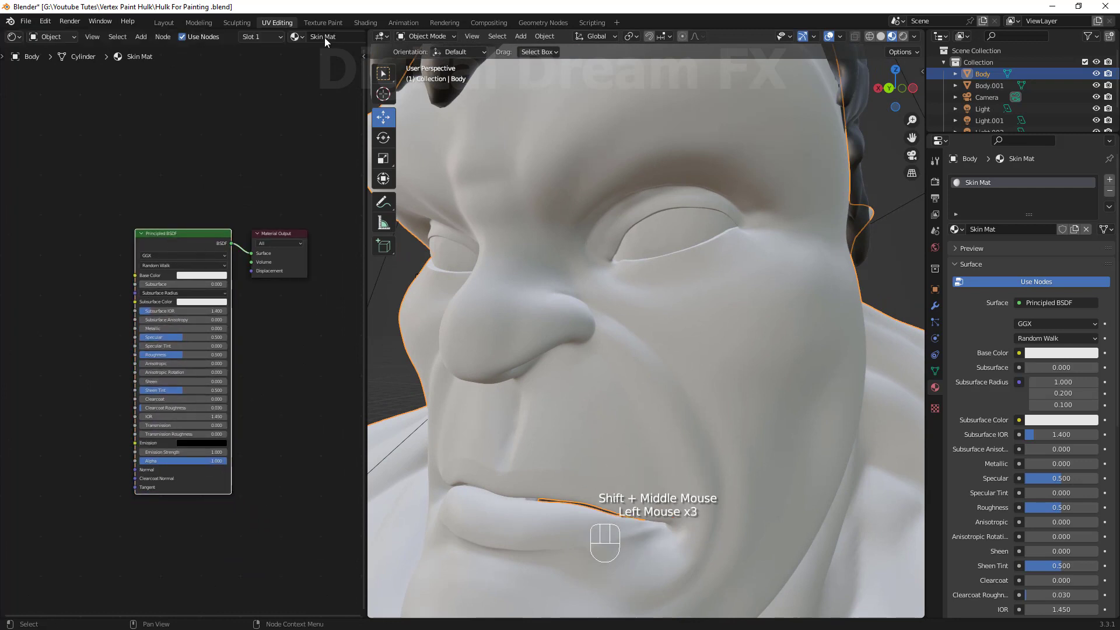
{"action": "middle_click_drag", "start_coordinate": [283, 198], "coordinate": [280, 162], "text": "shift"}
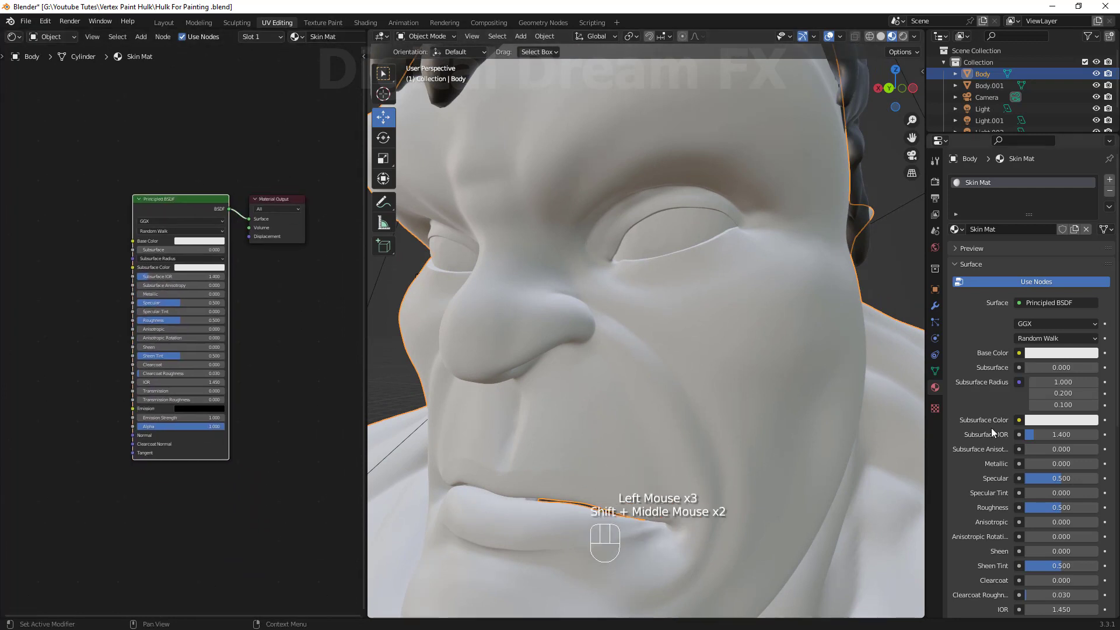
{"action": "left_click", "coordinate": [934, 371]}
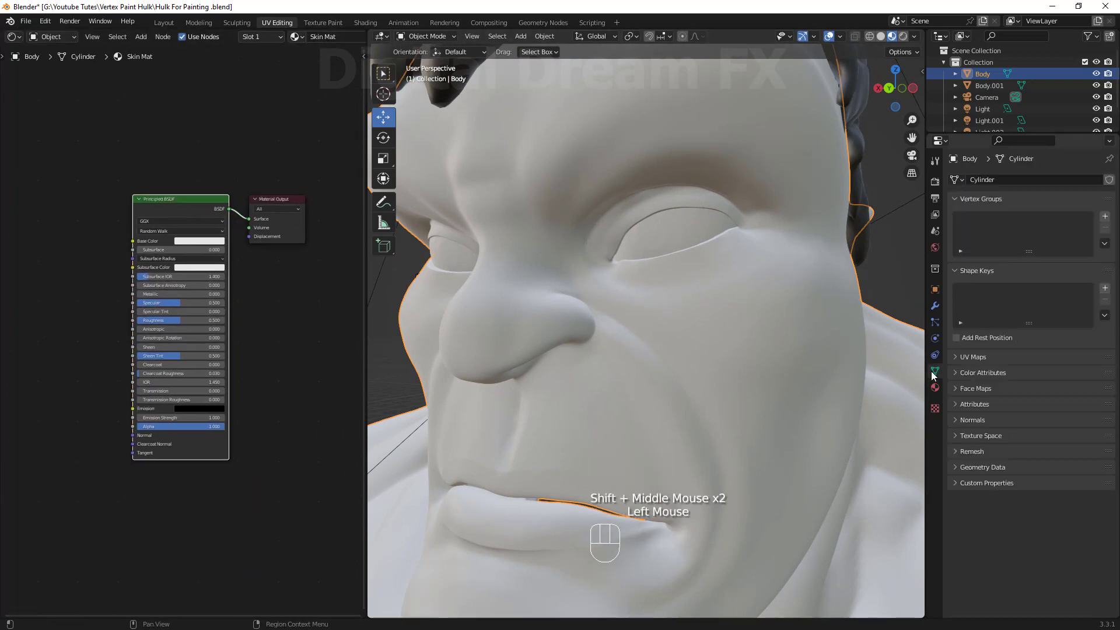
{"action": "left_click", "coordinate": [987, 374]}
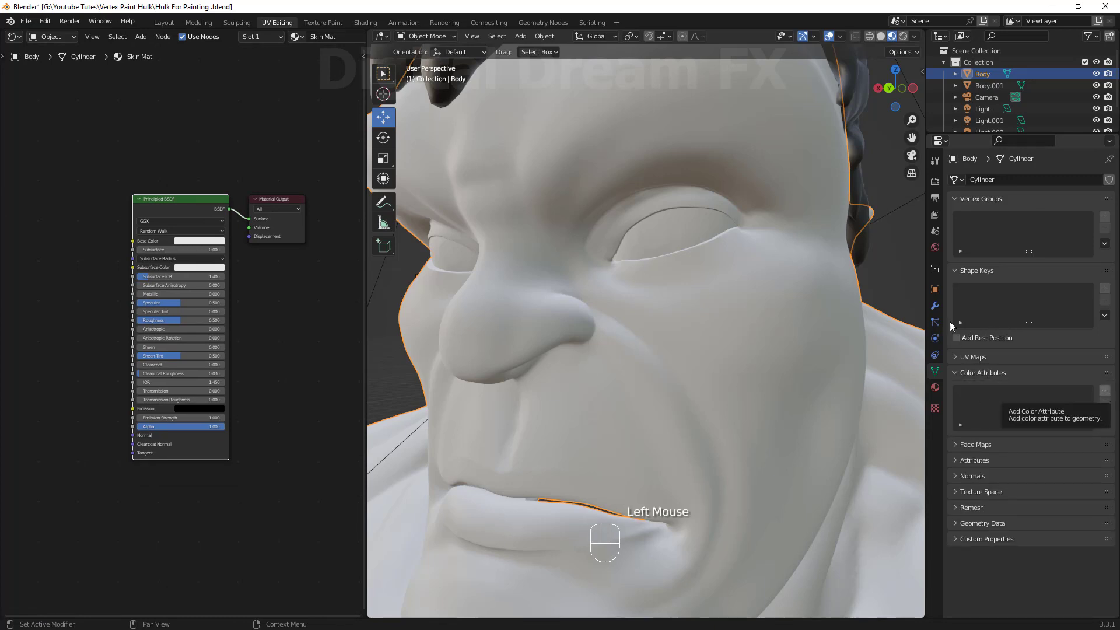
{"action": "left_click", "coordinate": [438, 39]}
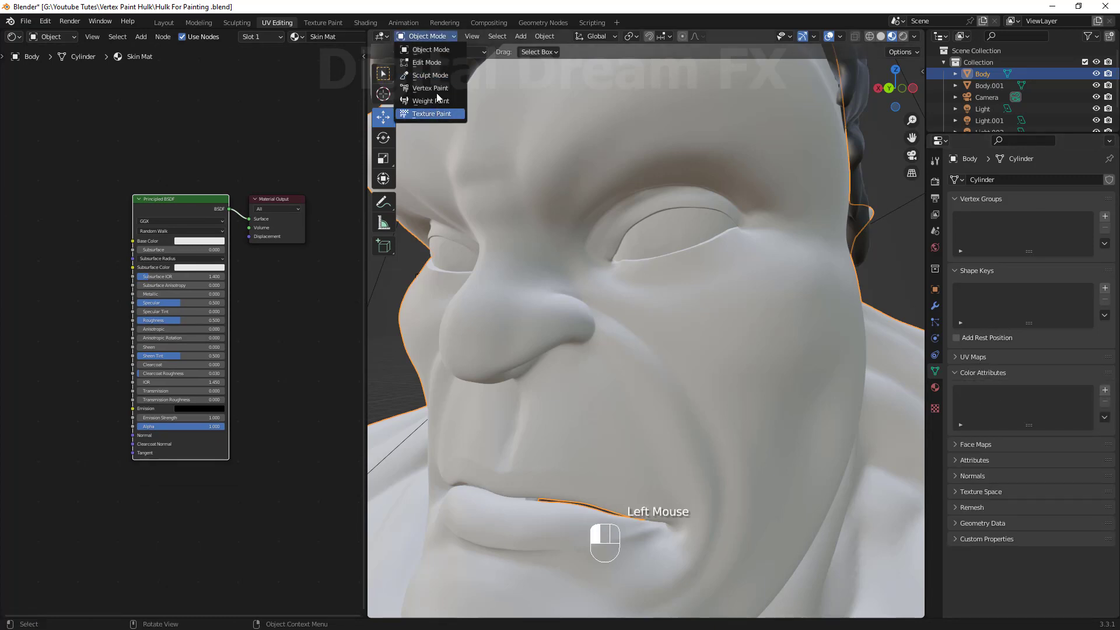
{"action": "left_click", "coordinate": [439, 92]}
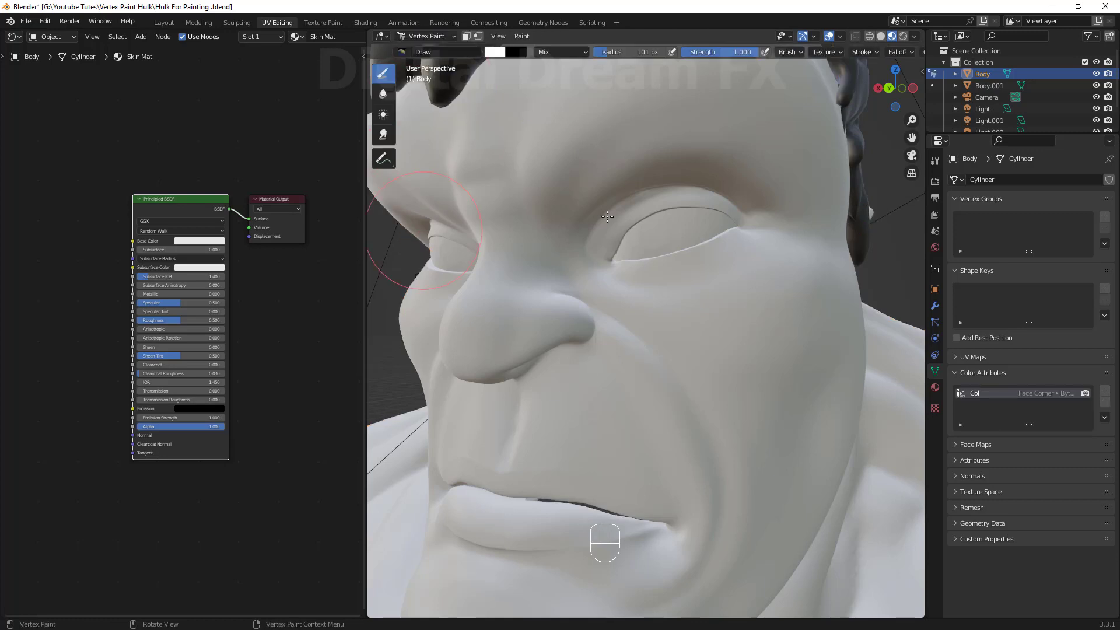
Replace the default color attribute with a Vertex-domain Color attribute named sKIN cOLOR filled with light green.
{"action": "left_click", "coordinate": [1105, 403]}
{"action": "left_click", "coordinate": [1106, 391]}
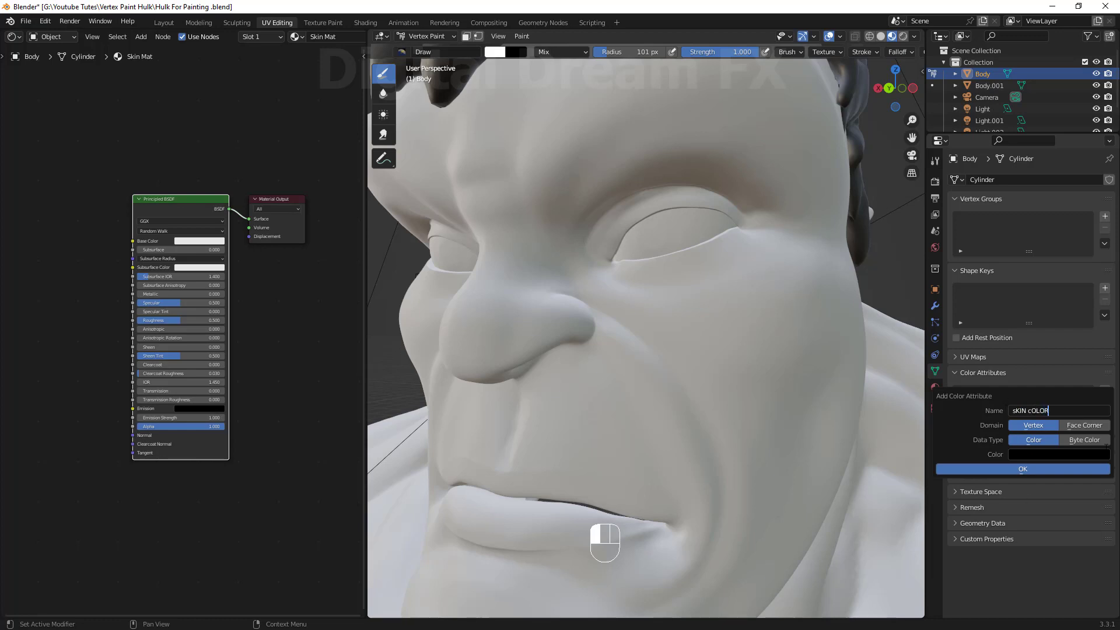
{"action": "left_click", "coordinate": [1031, 455]}
{"action": "left_click_drag", "start_coordinate": [1102, 328], "coordinate": [1101, 286]}
{"action": "mouse_move", "coordinate": [1052, 333]}
{"action": "left_mouse_down"}
{"action": "mouse_move", "coordinate": [1049, 341]}
{"action": "mouse_move", "coordinate": [1030, 329]}
{"action": "left_mouse_up"}
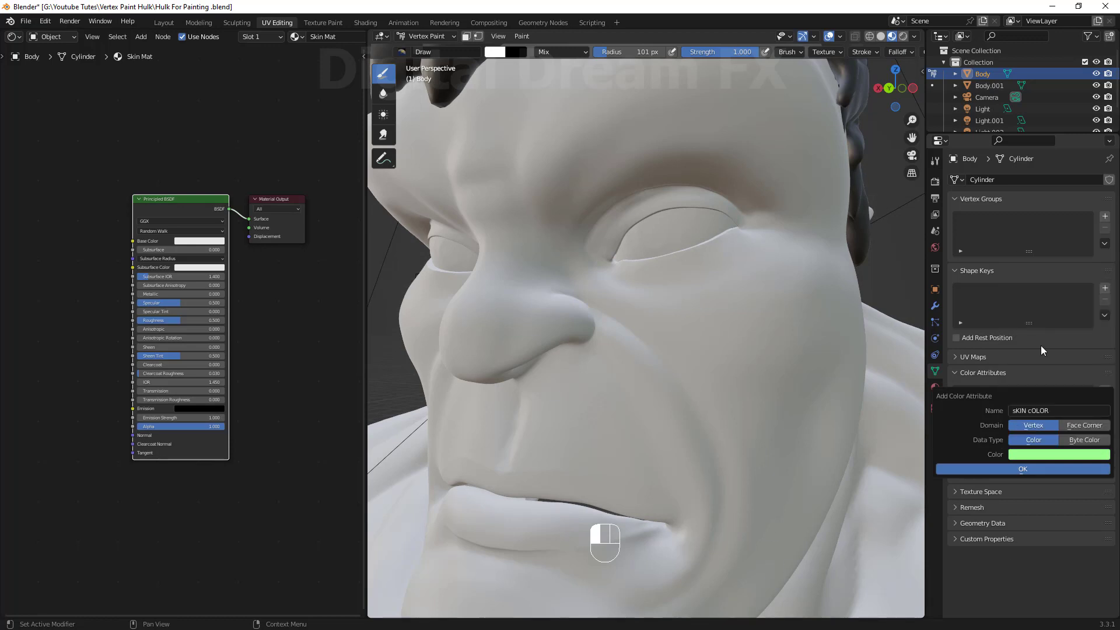
{"action": "left_click", "coordinate": [1017, 466]}
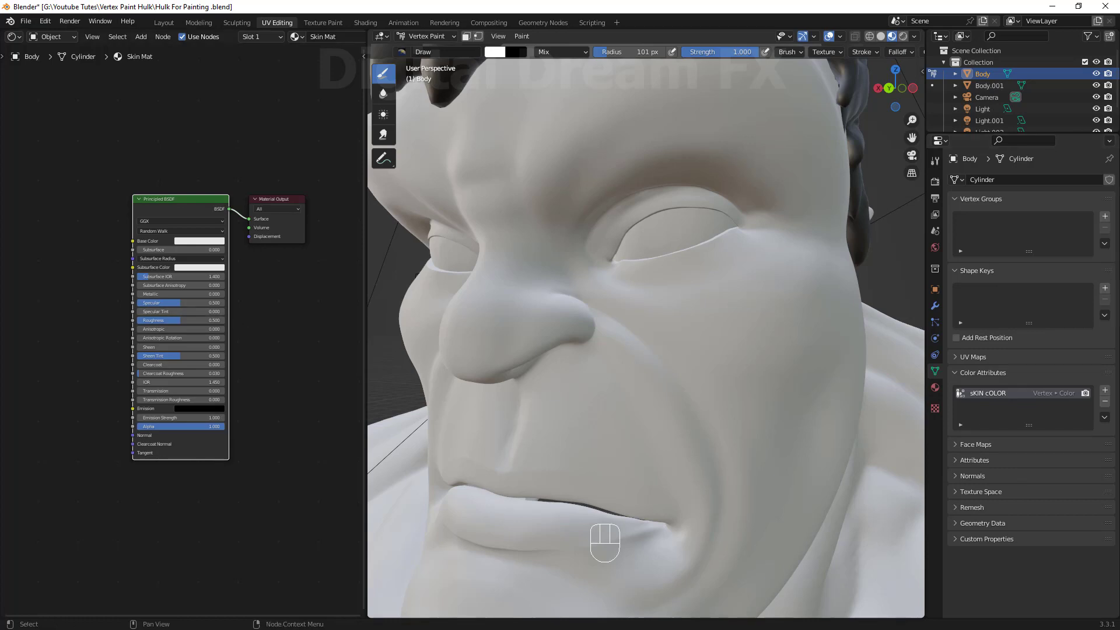
Add an Attribute node named sKIN cOLOR and connect its Color output to the Principled BSDF Base Color.
{"action": "middle_click_drag", "start_coordinate": [74, 259], "coordinate": [103, 261], "text": "shift"}
{"action": "left_click", "coordinate": [98, 261]}
{"action": "key", "text": "shift+a"}
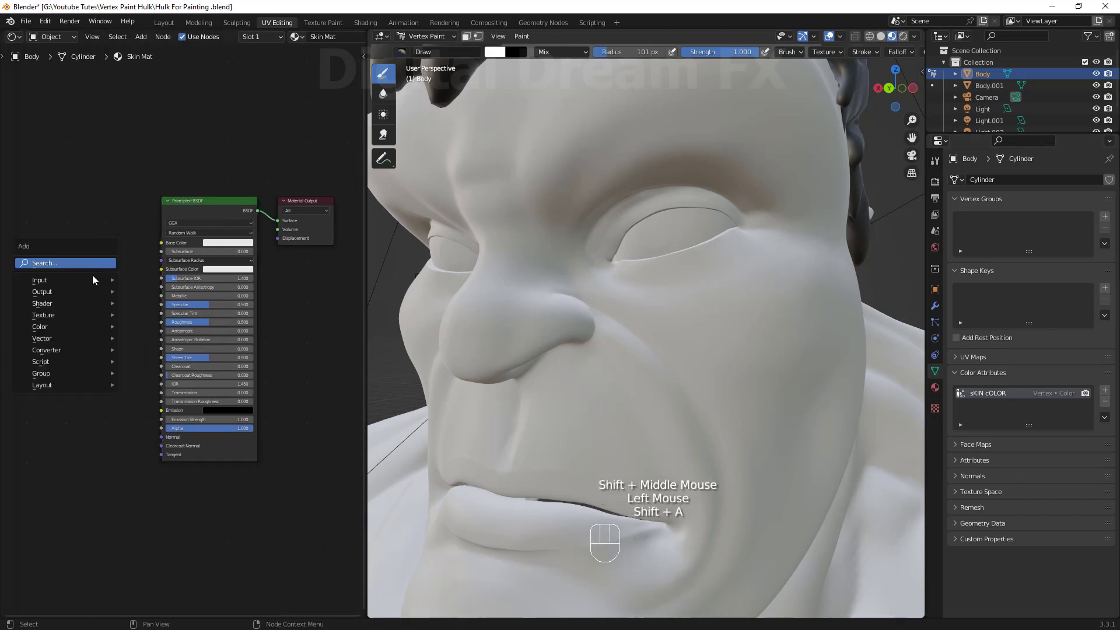
{"action": "mouse_move", "coordinate": [93, 280]}
{"action": "mouse_move", "coordinate": [175, 279]}
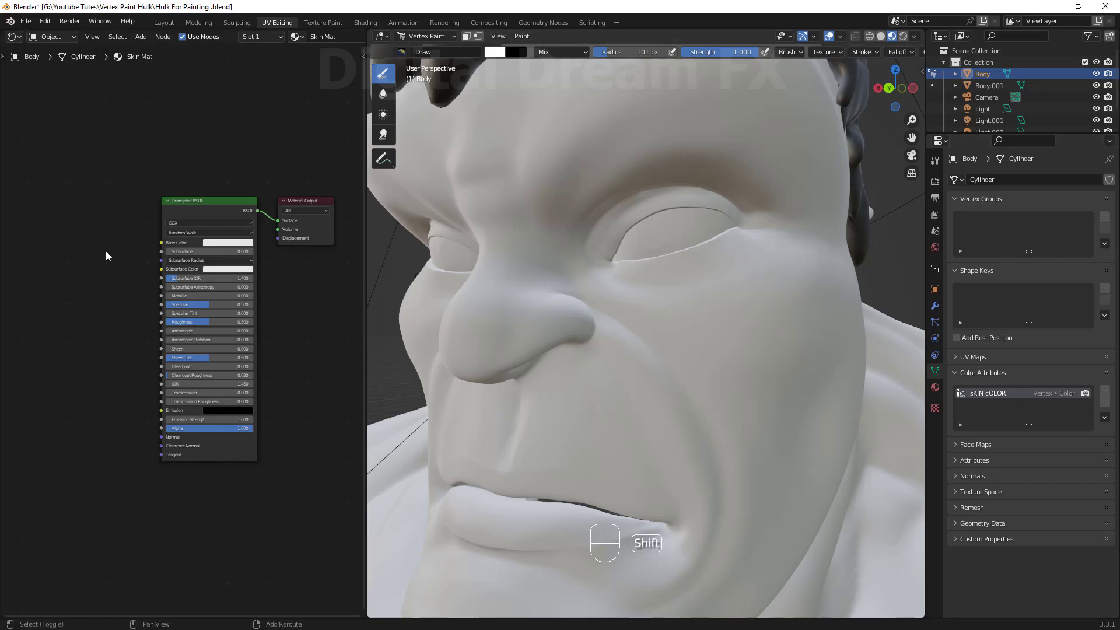
{"action": "key", "text": "shift+a"}
{"action": "left_click", "coordinate": [306, 271]}
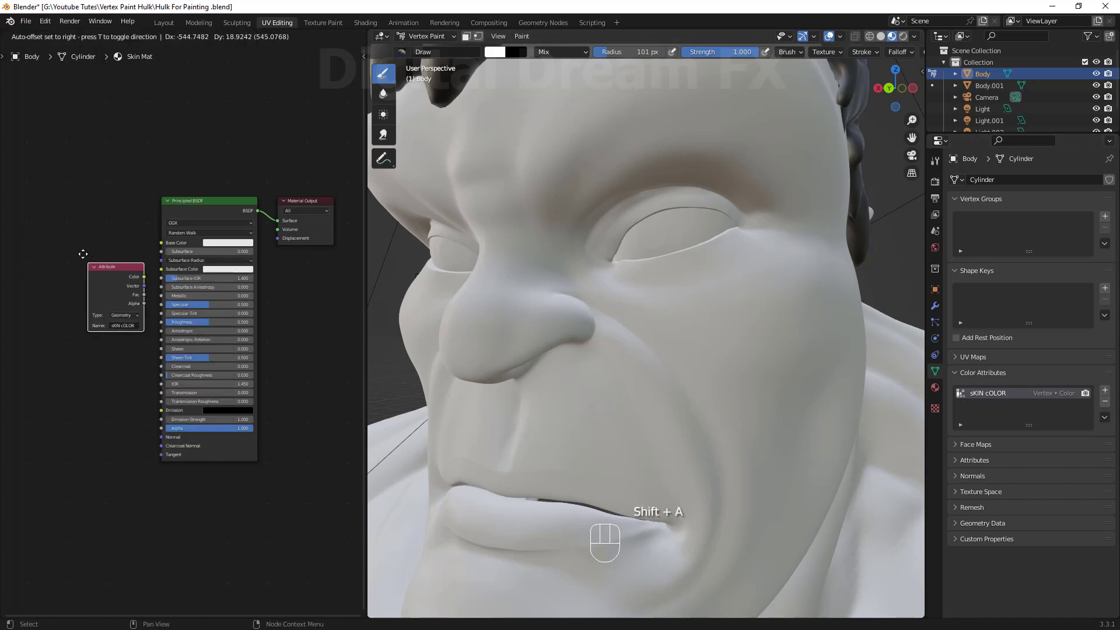
{"action": "left_click", "coordinate": [50, 214]}
{"action": "scroll", "coordinate": [129, 280], "scroll_direction": "up", "scroll_amount": 1}
{"action": "middle_click_drag", "start_coordinate": [274, 351], "coordinate": [161, 368], "text": "shift"}
{"action": "scroll", "coordinate": [282, 345], "scroll_direction": "up", "scroll_amount": 2}
{"action": "left_click_drag", "start_coordinate": [85, 271], "coordinate": [161, 280]}
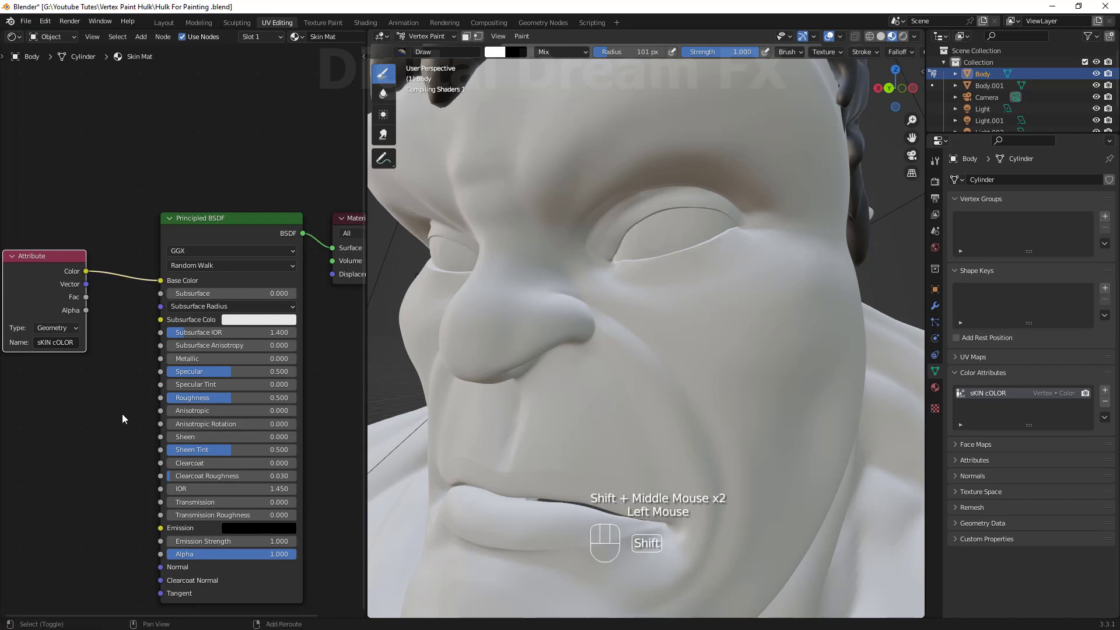
Select the Draw brush in Vertex Paint mode.
{"action": "middle_click_drag", "start_coordinate": [123, 415], "coordinate": [156, 393], "text": "shift"}
{"action": "left_click_drag", "start_coordinate": [74, 267], "coordinate": [64, 319]}
{"action": "scroll", "coordinate": [585, 405], "scroll_direction": "down", "scroll_amount": 3}
{"action": "middle_click_drag", "start_coordinate": [588, 434], "coordinate": [547, 450], "text": "shift"}
{"action": "scroll", "coordinate": [574, 434], "scroll_direction": "up", "scroll_amount": 1}
{"action": "middle_click_drag", "start_coordinate": [551, 446], "coordinate": [601, 414]}
{"action": "middle_click_drag", "start_coordinate": [607, 408], "coordinate": [633, 391], "text": "shift"}
{"action": "left_click", "coordinate": [747, 358]}
{"action": "middle_click_drag", "start_coordinate": [747, 358], "coordinate": [753, 385]}
{"action": "mouse_move", "coordinate": [752, 385]}
{"action": "middle_mouse_down", "text": "shift"}
{"action": "mouse_move", "coordinate": [768, 422]}
{"action": "mouse_move", "coordinate": [770, 408]}
{"action": "middle_mouse_up", "text": "shift"}
{"action": "middle_click_drag", "start_coordinate": [769, 416], "coordinate": [751, 418], "text": "shift"}
{"action": "left_click", "coordinate": [384, 79]}
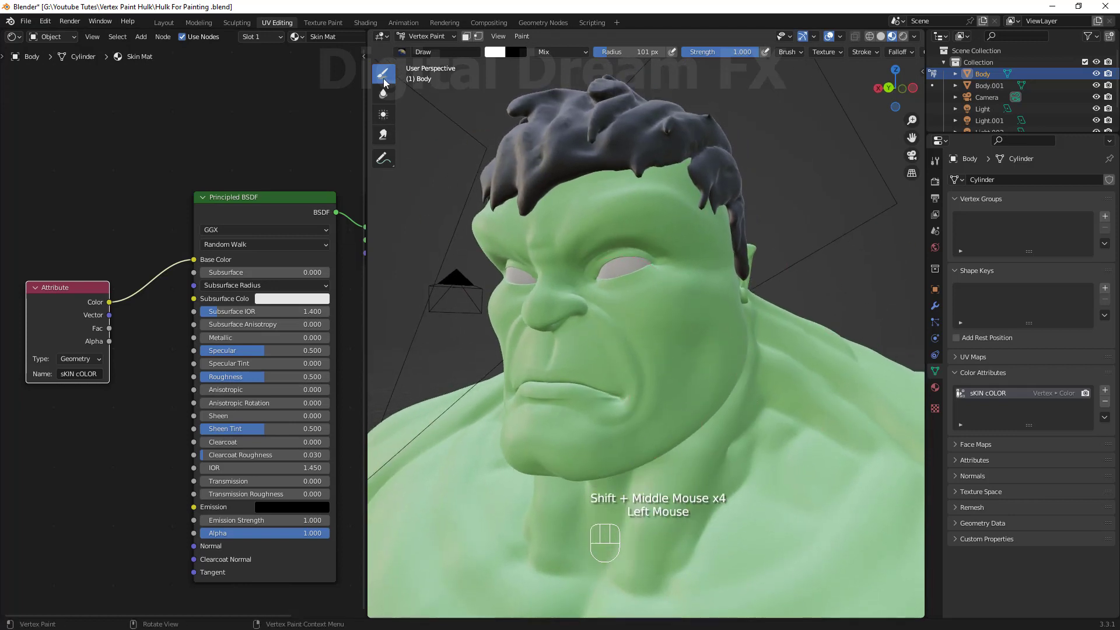
Choose a green brush color in the tool settings and darken its value.
{"action": "left_click", "coordinate": [935, 163]}
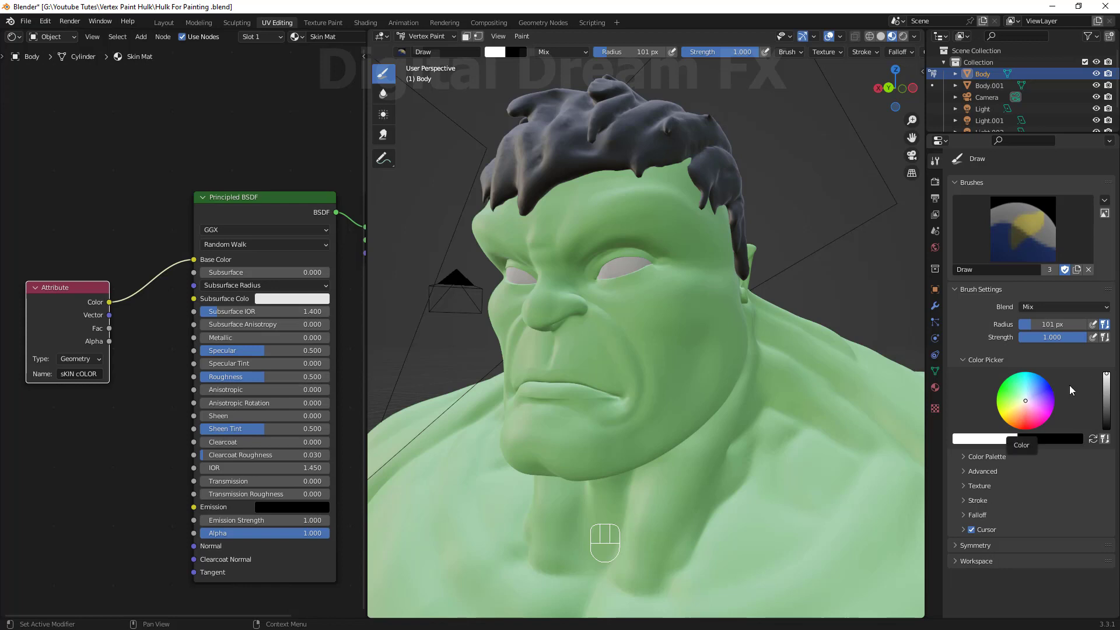
{"action": "left_click", "coordinate": [1023, 399]}
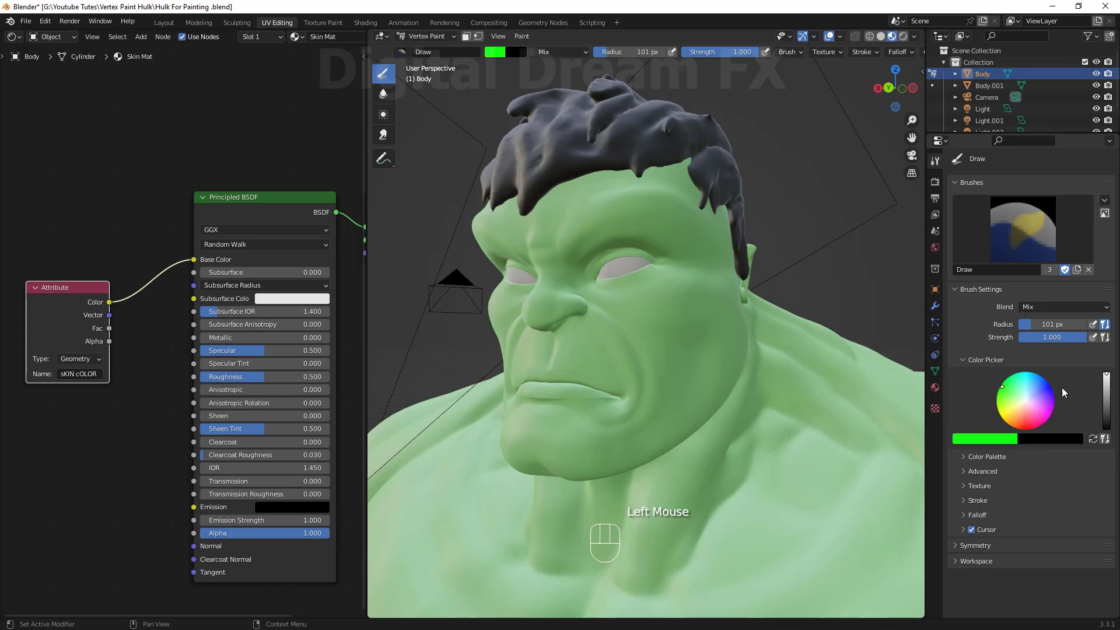
{"action": "mouse_move", "coordinate": [1107, 374]}
{"action": "left_mouse_down"}
{"action": "mouse_move", "coordinate": [1107, 397]}
{"action": "mouse_move", "coordinate": [1107, 386]}
{"action": "left_mouse_up"}
{"action": "middle_click_drag", "start_coordinate": [774, 355], "coordinate": [768, 364], "text": "shift"}
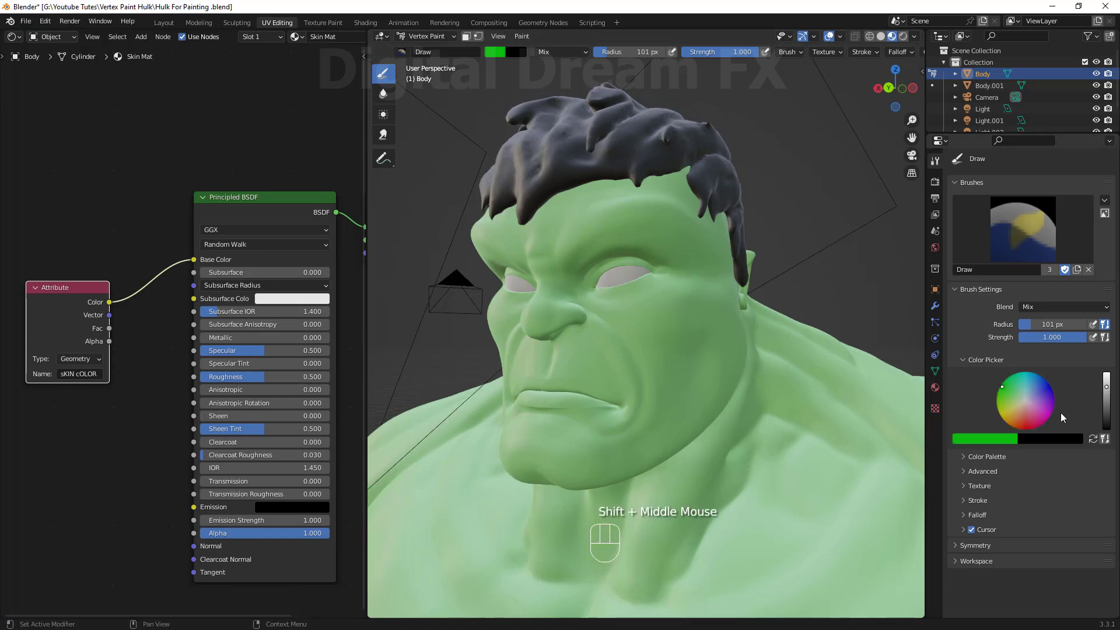
{"action": "double_click", "coordinate": [1107, 385]}
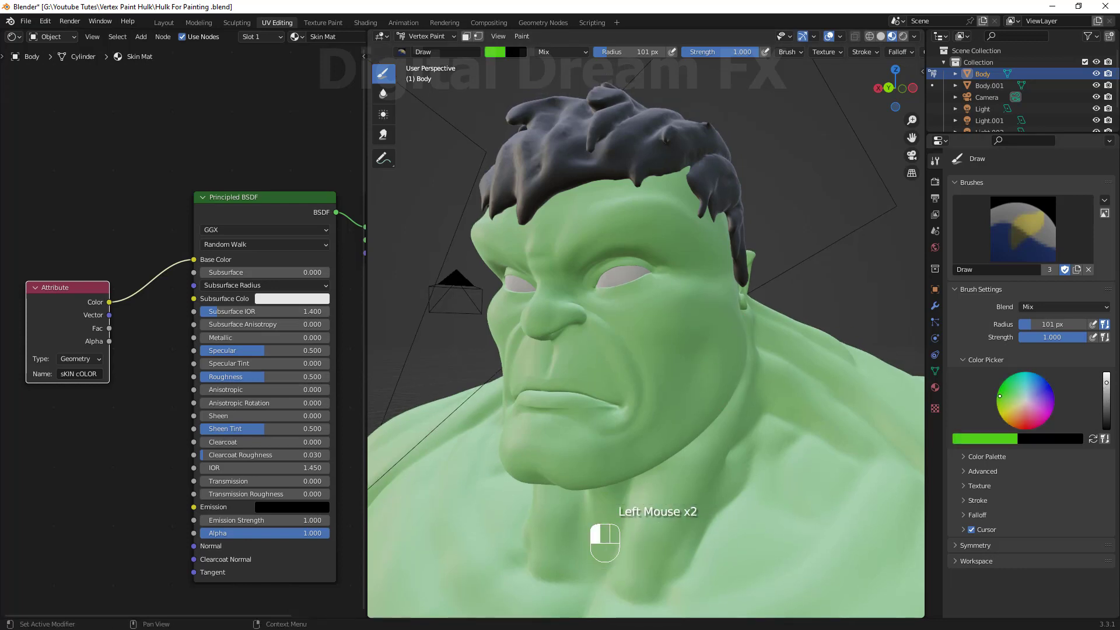
Try painting green strokes on the forehead and cheek, undoing each stroke.
{"action": "middle_click_drag", "start_coordinate": [717, 363], "coordinate": [708, 371]}
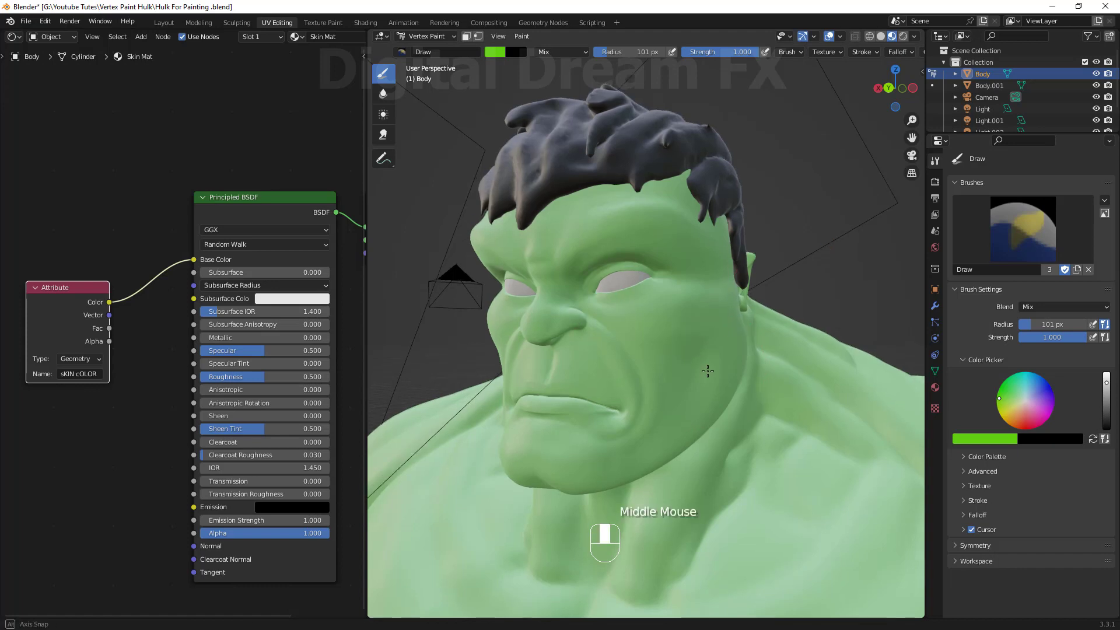
{"action": "left_click", "coordinate": [630, 345]}
{"action": "mouse_move", "coordinate": [618, 350]}
{"action": "left_mouse_down"}
{"action": "mouse_move", "coordinate": [638, 450]}
{"action": "mouse_move", "coordinate": [574, 327]}
{"action": "mouse_move", "coordinate": [598, 486]}
{"action": "left_mouse_up"}
{"action": "key", "text": "ctrl+z"}
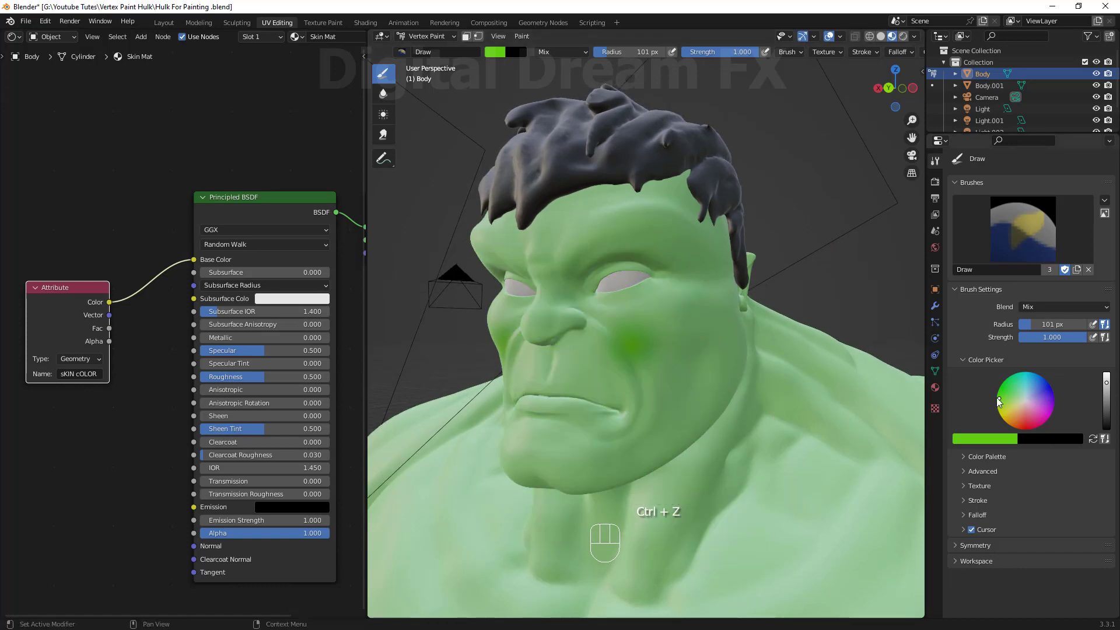
{"action": "left_click_drag", "start_coordinate": [997, 399], "coordinate": [998, 389]}
{"action": "mouse_move", "coordinate": [621, 328]}
{"action": "left_mouse_down"}
{"action": "mouse_move", "coordinate": [549, 426]}
{"action": "mouse_move", "coordinate": [694, 396]}
{"action": "mouse_move", "coordinate": [666, 229]}
{"action": "left_mouse_up"}
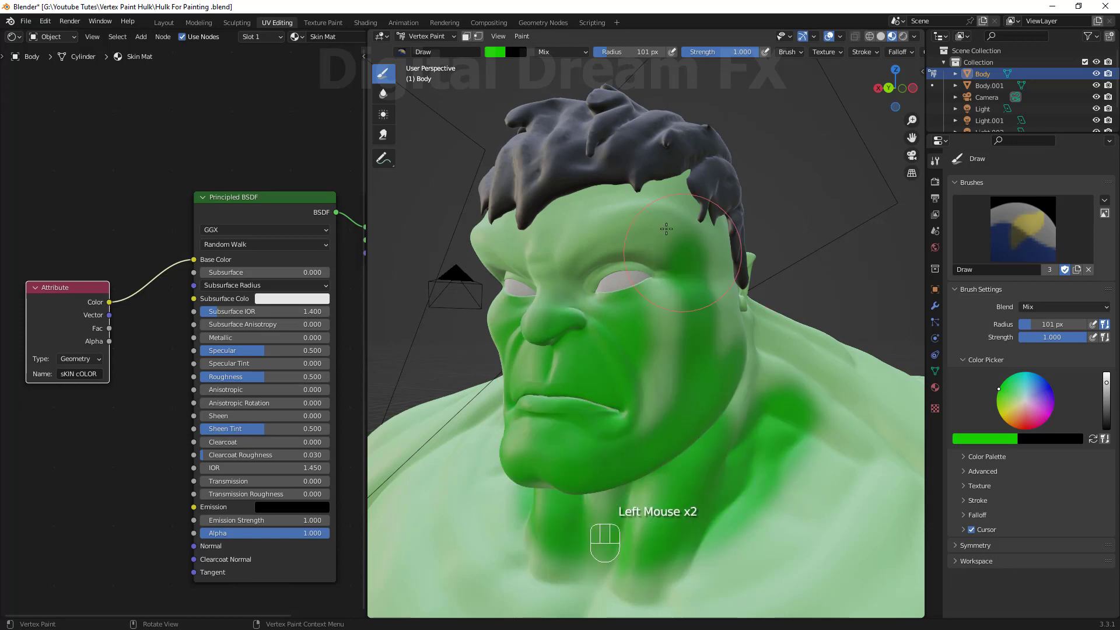
{"action": "key", "text": "ctrl+z"}
{"action": "mouse_move", "coordinate": [700, 429]}
{"action": "middle_mouse_down", "text": "shift"}
{"action": "mouse_move", "coordinate": [694, 393]}
{"action": "mouse_move", "coordinate": [791, 428]}
{"action": "middle_mouse_up", "text": "shift"}
{"action": "key", "text": "ctrl+z"}
Darken the brush color and fill the whole body with it.
{"action": "left_click_drag", "start_coordinate": [1106, 387], "coordinate": [1107, 401]}
{"action": "middle_click_drag", "start_coordinate": [517, 311], "coordinate": [527, 312], "text": "shift"}
{"action": "mouse_move", "coordinate": [622, 341]}
{"action": "middle_mouse_down", "text": "shift"}
{"action": "mouse_move", "coordinate": [612, 332]}
{"action": "mouse_move", "coordinate": [741, 374]}
{"action": "middle_mouse_up", "text": "shift"}
{"action": "key", "text": "shift+k"}
{"action": "scroll", "coordinate": [634, 341], "scroll_direction": "down", "scroll_amount": 2}
{"action": "scroll", "coordinate": [742, 374], "scroll_direction": "up", "scroll_amount": 1}
{"action": "left_click_drag", "start_coordinate": [1108, 405], "coordinate": [1107, 389]}
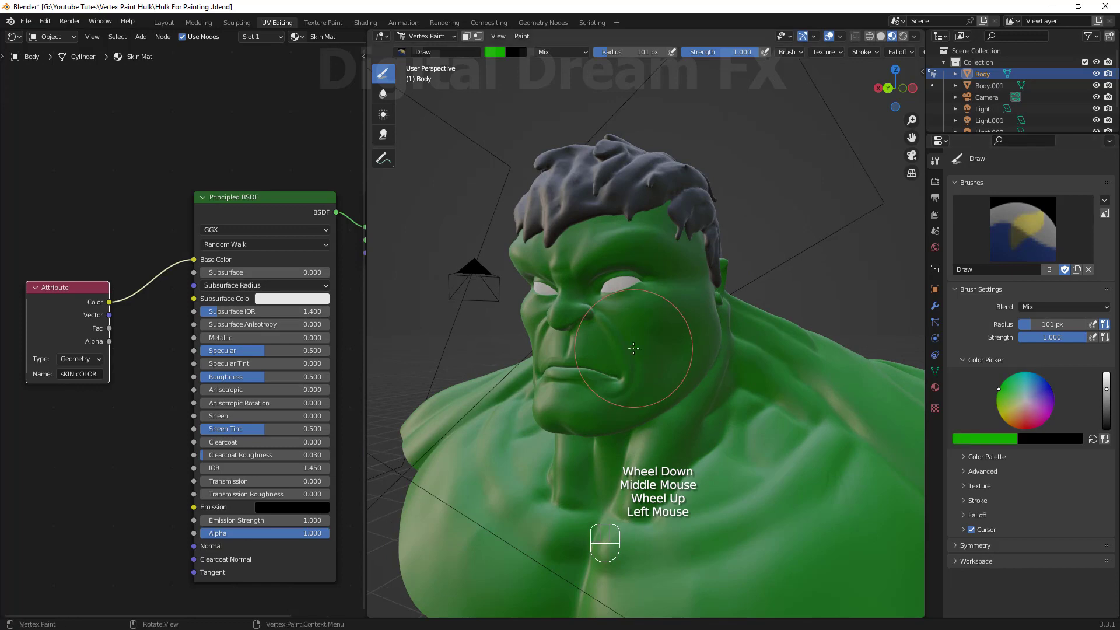
{"action": "key", "text": "shift+k"}
Rearrange the Attribute and Principled BSDF nodes in the Shader Editor.
{"action": "scroll", "coordinate": [634, 349], "scroll_direction": "down", "scroll_amount": 1}
{"action": "middle_click_drag", "start_coordinate": [633, 348], "coordinate": [665, 385]}
{"action": "scroll", "coordinate": [648, 362], "scroll_direction": "up", "scroll_amount": 1}
{"action": "mouse_move", "coordinate": [665, 385]}
{"action": "middle_mouse_down", "text": "shift"}
{"action": "mouse_move", "coordinate": [673, 395]}
{"action": "mouse_move", "coordinate": [670, 386]}
{"action": "middle_mouse_up", "text": "shift"}
{"action": "scroll", "coordinate": [663, 376], "scroll_direction": "up", "scroll_amount": 1}
{"action": "middle_click_drag", "start_coordinate": [670, 386], "coordinate": [672, 355], "text": "shift"}
{"action": "middle_click_drag", "start_coordinate": [672, 356], "coordinate": [680, 338], "text": "shift"}
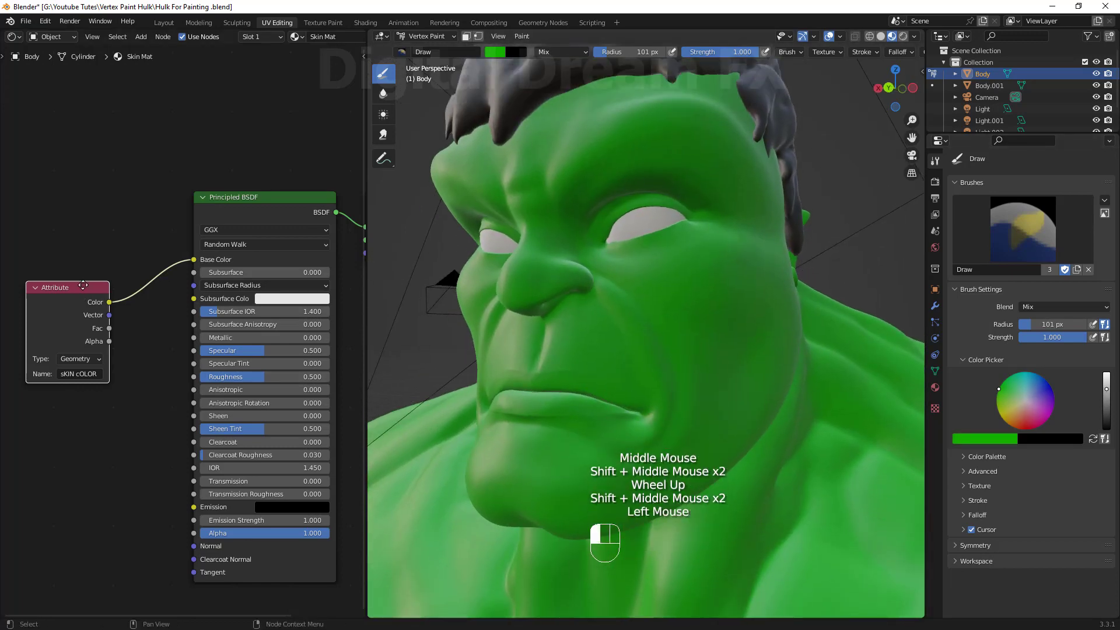
{"action": "left_click_drag", "start_coordinate": [83, 285], "coordinate": [86, 265]}
{"action": "left_click_drag", "start_coordinate": [233, 198], "coordinate": [216, 208]}
Darken the brush color further and lower the brush strength to 0.341.
{"action": "middle_click_drag", "start_coordinate": [618, 292], "coordinate": [628, 310], "text": "shift"}
{"action": "middle_click_drag", "start_coordinate": [627, 309], "coordinate": [659, 373], "text": "shift"}
{"action": "middle_click_drag", "start_coordinate": [659, 373], "coordinate": [627, 368]}
{"action": "middle_click_drag", "start_coordinate": [629, 398], "coordinate": [663, 389], "text": "shift"}
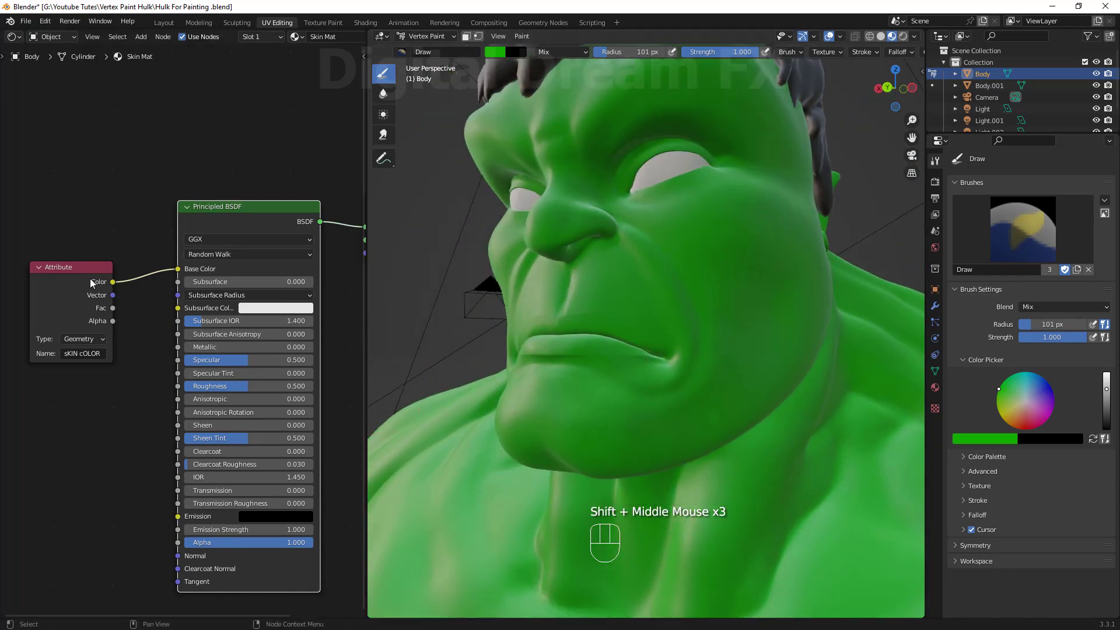
{"action": "left_click_drag", "start_coordinate": [81, 267], "coordinate": [67, 242]}
{"action": "middle_click_drag", "start_coordinate": [631, 336], "coordinate": [670, 436], "text": "shift"}
{"action": "middle_click_drag", "start_coordinate": [669, 436], "coordinate": [673, 435]}
{"action": "mouse_move", "coordinate": [702, 392]}
{"action": "middle_mouse_down", "text": "shift"}
{"action": "mouse_move", "coordinate": [680, 442]}
{"action": "mouse_move", "coordinate": [686, 459]}
{"action": "middle_mouse_up", "text": "shift"}
{"action": "left_click_drag", "start_coordinate": [1106, 392], "coordinate": [1106, 409]}
{"action": "middle_click_drag", "start_coordinate": [705, 337], "coordinate": [718, 338]}
{"action": "left_click_drag", "start_coordinate": [635, 318], "coordinate": [633, 320]}
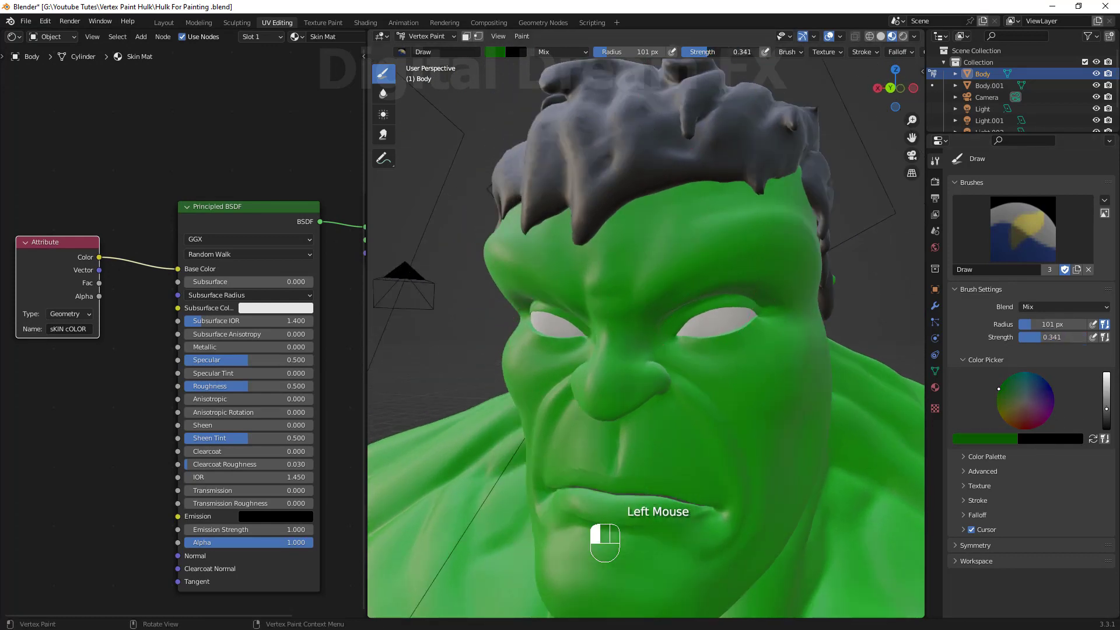
Paint darker green strokes around the mouth and chin.
{"action": "scroll", "coordinate": [779, 302], "scroll_direction": "down", "scroll_amount": 5}
{"action": "middle_click_drag", "start_coordinate": [735, 385], "coordinate": [680, 315], "text": "shift"}
{"action": "mouse_move", "coordinate": [680, 327]}
{"action": "middle_mouse_down"}
{"action": "mouse_move", "coordinate": [691, 328]}
{"action": "mouse_move", "coordinate": [671, 316]}
{"action": "middle_mouse_up"}
{"action": "key", "text": "shift+h"}
{"action": "scroll", "coordinate": [654, 292], "scroll_direction": "up", "scroll_amount": 5}
{"action": "middle_click_drag", "start_coordinate": [589, 222], "coordinate": [659, 298], "text": "shift"}
{"action": "left_click_drag", "start_coordinate": [654, 315], "coordinate": [630, 358]}
{"action": "scroll", "coordinate": [633, 350], "scroll_direction": "up", "scroll_amount": 3}
{"action": "middle_click_drag", "start_coordinate": [636, 361], "coordinate": [630, 280], "text": "shift"}
{"action": "middle_click_drag", "start_coordinate": [631, 304], "coordinate": [612, 192]}
{"action": "left_click_drag", "start_coordinate": [601, 111], "coordinate": [684, 179]}
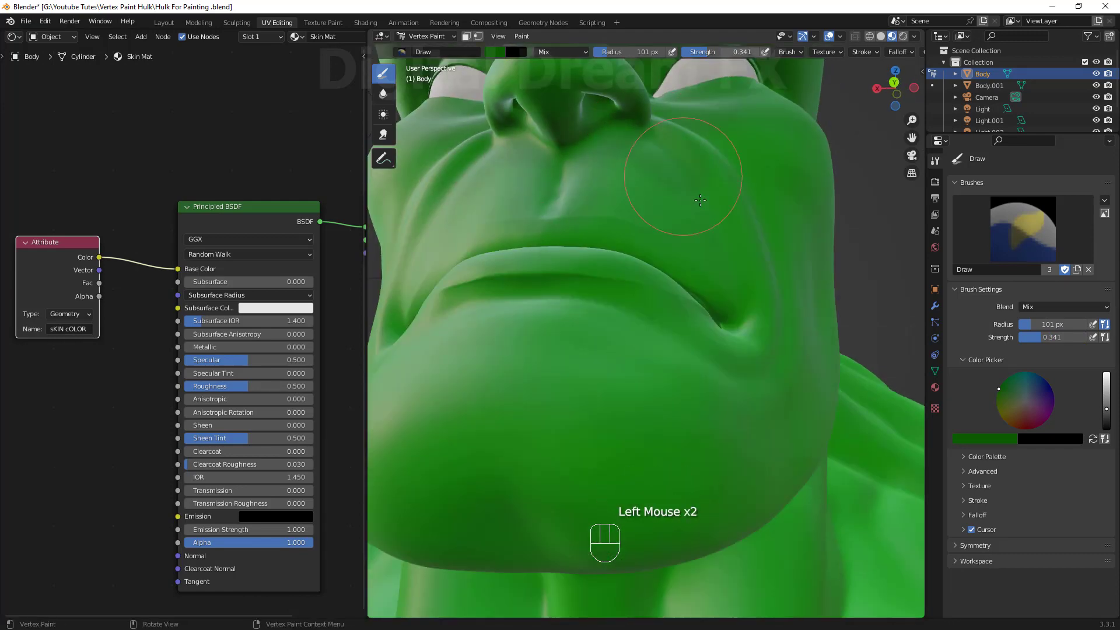
{"action": "middle_click_drag", "start_coordinate": [718, 280], "coordinate": [653, 327]}
{"action": "middle_click_drag", "start_coordinate": [654, 280], "coordinate": [630, 326], "text": "shift"}
Reduce the brush radius to 41 px, undo the stray stroke, and paint darker green along the cheek.
{"action": "key", "text": "f"}
{"action": "left_click", "coordinate": [627, 315]}
{"action": "key", "text": "ctrl+z"}
{"action": "middle_click_drag", "start_coordinate": [685, 360], "coordinate": [665, 327]}
{"action": "middle_click_drag", "start_coordinate": [665, 326], "coordinate": [620, 221], "text": "shift"}
{"action": "left_click_drag", "start_coordinate": [620, 220], "coordinate": [625, 190]}
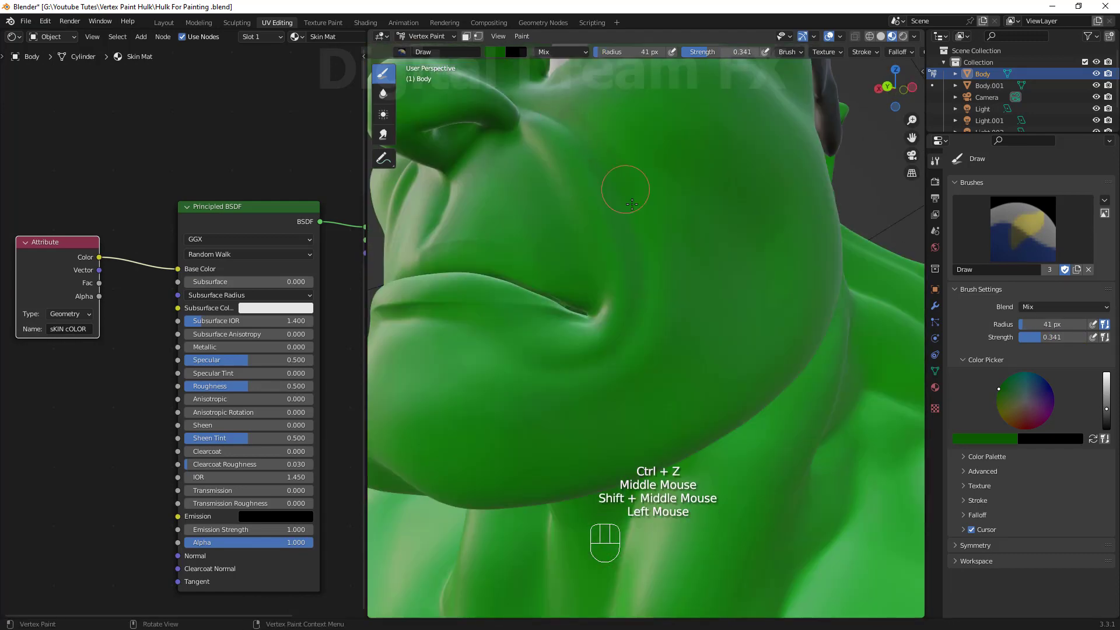
Paint darker green strokes into the creases beside the nose and mouth.
{"action": "left_click_drag", "start_coordinate": [560, 318], "coordinate": [425, 309]}
{"action": "scroll", "coordinate": [525, 303], "scroll_direction": "down", "scroll_amount": 2}
{"action": "middle_click_drag", "start_coordinate": [555, 286], "coordinate": [603, 312]}
{"action": "left_click_drag", "start_coordinate": [604, 312], "coordinate": [619, 327]}
{"action": "middle_click_drag", "start_coordinate": [618, 327], "coordinate": [715, 315]}
{"action": "scroll", "coordinate": [715, 315], "scroll_direction": "up", "scroll_amount": 3}
{"action": "middle_click_drag", "start_coordinate": [714, 315], "coordinate": [654, 329], "text": "shift"}
{"action": "left_click_drag", "start_coordinate": [653, 329], "coordinate": [612, 362]}
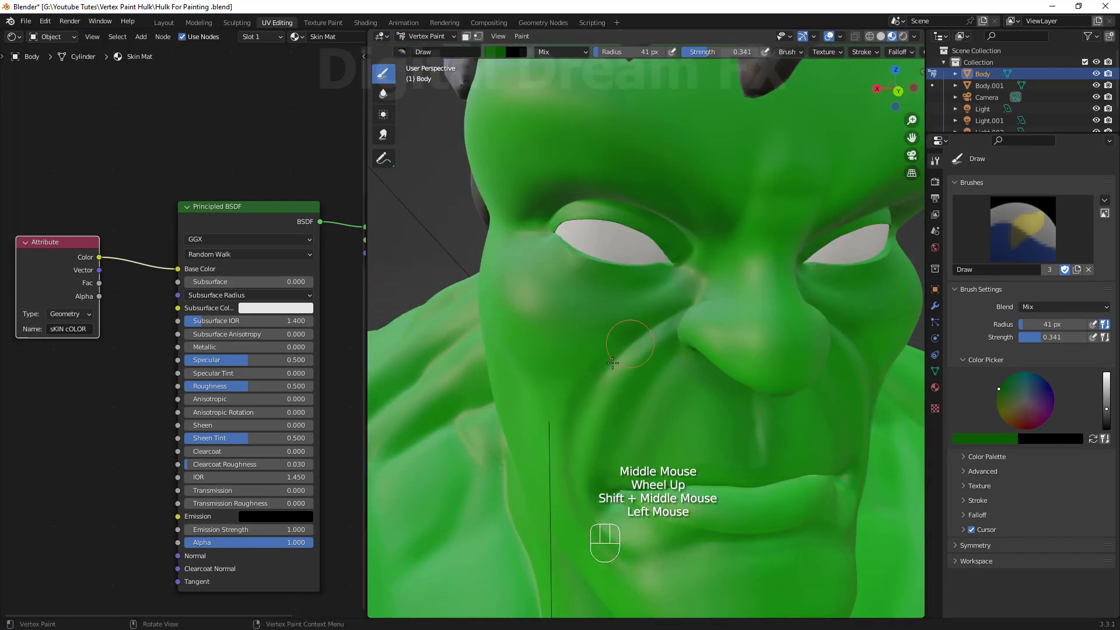
Paint darker green strokes under the jaw and down the front of the neck.
{"action": "middle_click_drag", "start_coordinate": [781, 189], "coordinate": [654, 221]}
{"action": "left_click_drag", "start_coordinate": [560, 280], "coordinate": [519, 327]}
{"action": "middle_click_drag", "start_coordinate": [560, 409], "coordinate": [607, 303], "text": "shift"}
{"action": "middle_click_drag", "start_coordinate": [607, 327], "coordinate": [655, 275]}
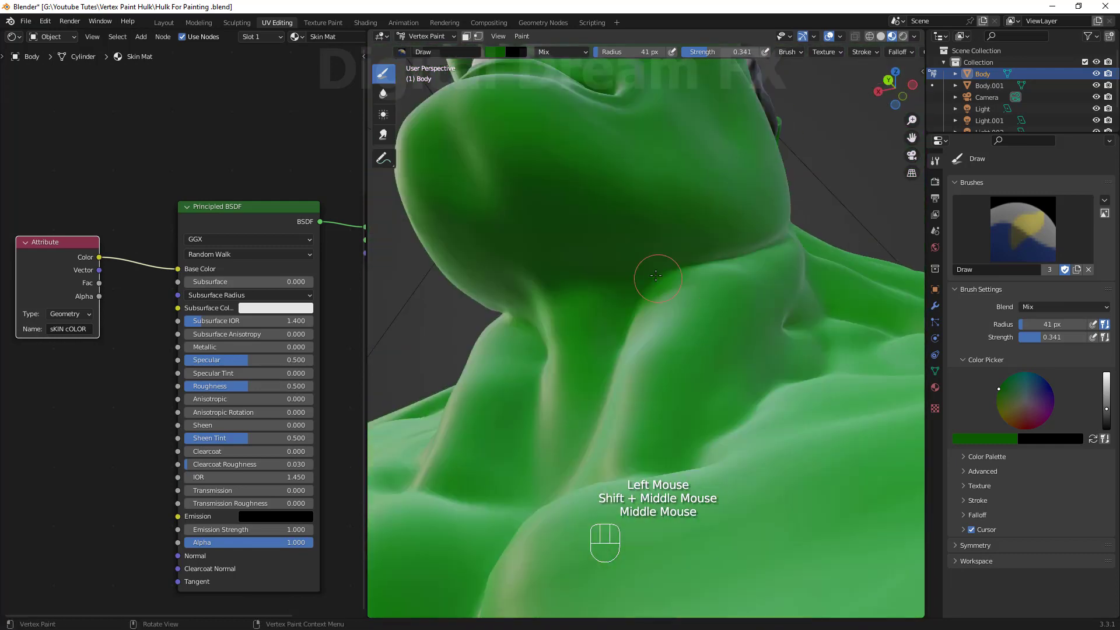
{"action": "scroll", "coordinate": [659, 304], "scroll_direction": "down", "scroll_amount": 2}
{"action": "middle_click_drag", "start_coordinate": [660, 362], "coordinate": [636, 233], "text": "shift"}
{"action": "mouse_move", "coordinate": [631, 326]}
{"action": "left_mouse_down"}
{"action": "mouse_move", "coordinate": [631, 377]}
{"action": "mouse_move", "coordinate": [583, 327]}
{"action": "left_mouse_up"}
{"action": "mouse_move", "coordinate": [542, 263]}
{"action": "middle_mouse_down"}
{"action": "mouse_move", "coordinate": [622, 243]}
{"action": "mouse_move", "coordinate": [636, 292]}
{"action": "middle_mouse_up"}
{"action": "middle_click_drag", "start_coordinate": [584, 233], "coordinate": [589, 292], "text": "shift"}
{"action": "left_click_drag", "start_coordinate": [574, 286], "coordinate": [537, 236]}
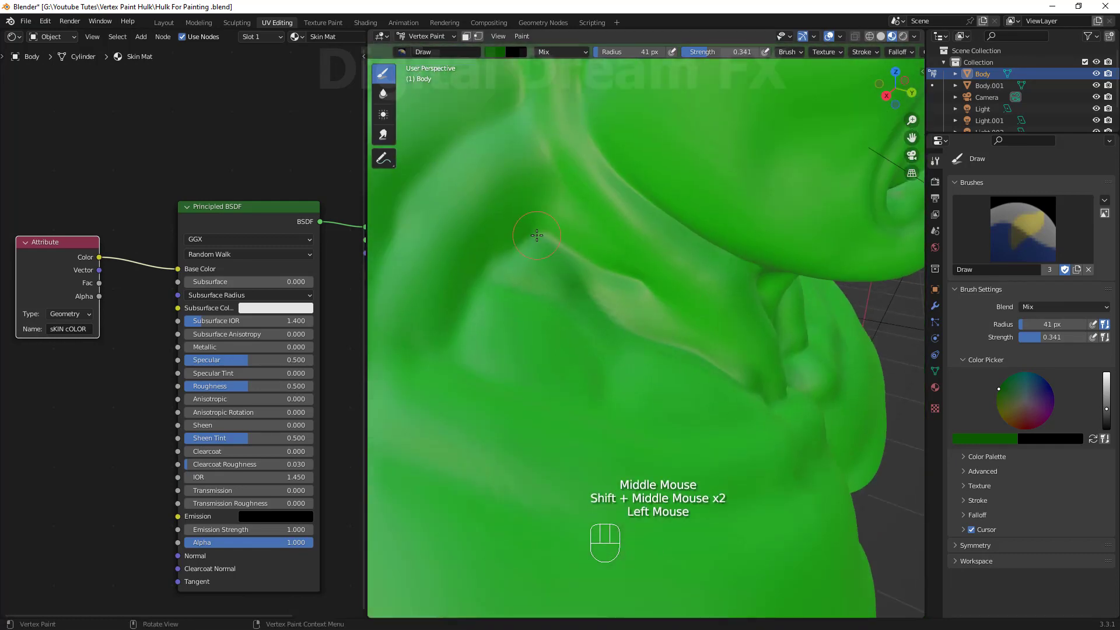
Paint darker green along the side of the neck and the shoulder.
{"action": "middle_click_drag", "start_coordinate": [718, 412], "coordinate": [706, 344], "text": "shift"}
{"action": "left_click_drag", "start_coordinate": [525, 420], "coordinate": [483, 408]}
{"action": "middle_click_drag", "start_coordinate": [444, 373], "coordinate": [618, 432], "text": "shift"}
{"action": "left_click_drag", "start_coordinate": [540, 432], "coordinate": [538, 475]}
{"action": "scroll", "coordinate": [643, 357], "scroll_direction": "down", "scroll_amount": 2}
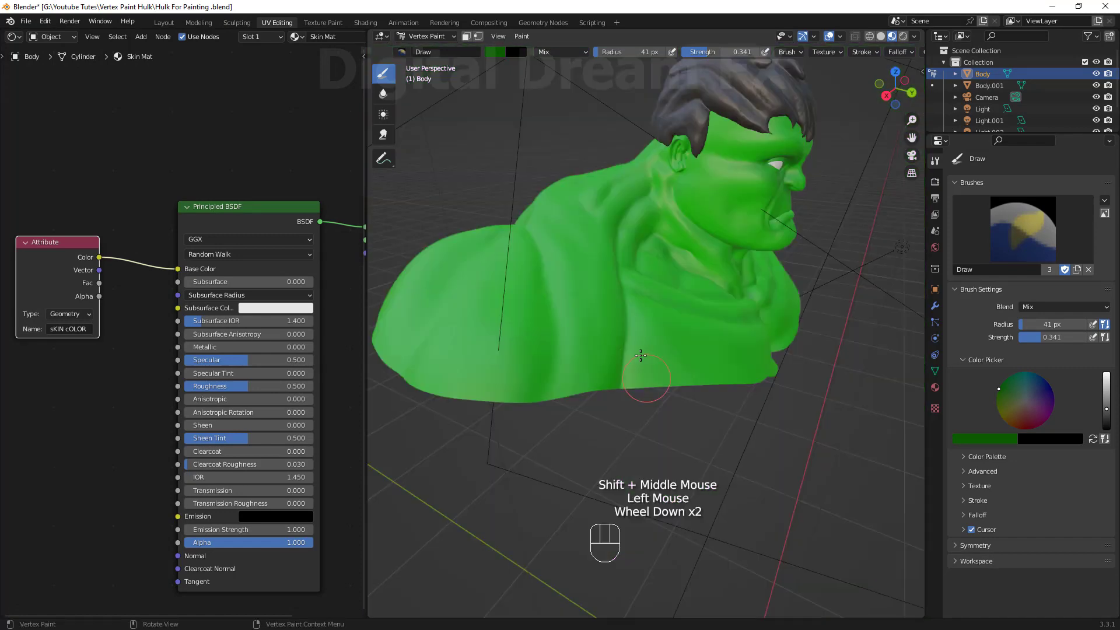
{"action": "middle_click_drag", "start_coordinate": [642, 357], "coordinate": [638, 382]}
{"action": "scroll", "coordinate": [639, 350], "scroll_direction": "up", "scroll_amount": 1}
{"action": "middle_click_drag", "start_coordinate": [639, 292], "coordinate": [647, 338], "text": "shift"}
{"action": "middle_click_drag", "start_coordinate": [619, 263], "coordinate": [660, 304]}
{"action": "left_click_drag", "start_coordinate": [659, 327], "coordinate": [685, 367]}
{"action": "scroll", "coordinate": [683, 327], "scroll_direction": "down", "scroll_amount": 1}
Paint darker green over the chest and pectoral folds.
{"action": "mouse_move", "coordinate": [685, 327]}
{"action": "middle_mouse_down"}
{"action": "mouse_move", "coordinate": [729, 315]}
{"action": "mouse_move", "coordinate": [776, 327]}
{"action": "mouse_move", "coordinate": [694, 312]}
{"action": "middle_mouse_up"}
{"action": "scroll", "coordinate": [729, 315], "scroll_direction": "up", "scroll_amount": 2}
{"action": "mouse_move", "coordinate": [693, 312]}
{"action": "left_mouse_down"}
{"action": "mouse_move", "coordinate": [631, 384]}
{"action": "mouse_move", "coordinate": [659, 350]}
{"action": "left_mouse_up"}
{"action": "scroll", "coordinate": [677, 350], "scroll_direction": "down", "scroll_amount": 3}
{"action": "mouse_move", "coordinate": [689, 397]}
{"action": "middle_mouse_down", "text": "shift"}
{"action": "mouse_move", "coordinate": [710, 352]}
{"action": "mouse_move", "coordinate": [630, 332]}
{"action": "middle_mouse_up", "text": "shift"}
{"action": "left_click_drag", "start_coordinate": [619, 338], "coordinate": [593, 369]}
{"action": "middle_click_drag", "start_coordinate": [593, 370], "coordinate": [543, 380]}
{"action": "left_click_drag", "start_coordinate": [525, 380], "coordinate": [490, 418]}
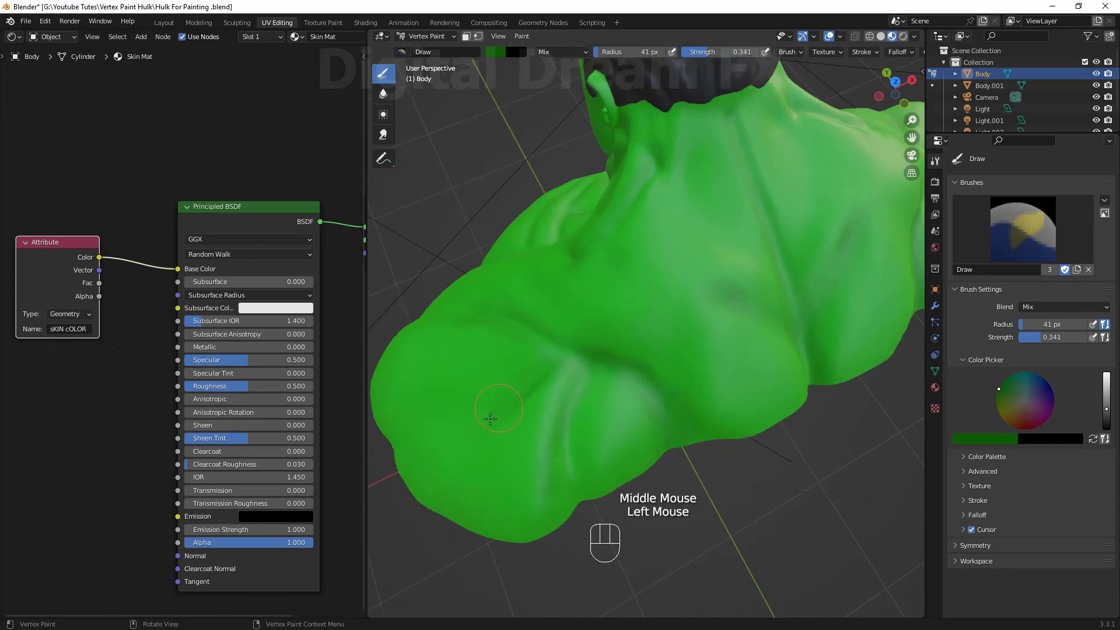
{"action": "middle_click_drag", "start_coordinate": [491, 418], "coordinate": [772, 344]}
{"action": "middle_click_drag", "start_coordinate": [731, 413], "coordinate": [781, 379]}
{"action": "left_click_drag", "start_coordinate": [770, 350], "coordinate": [730, 309]}
{"action": "middle_click_drag", "start_coordinate": [723, 344], "coordinate": [744, 332]}
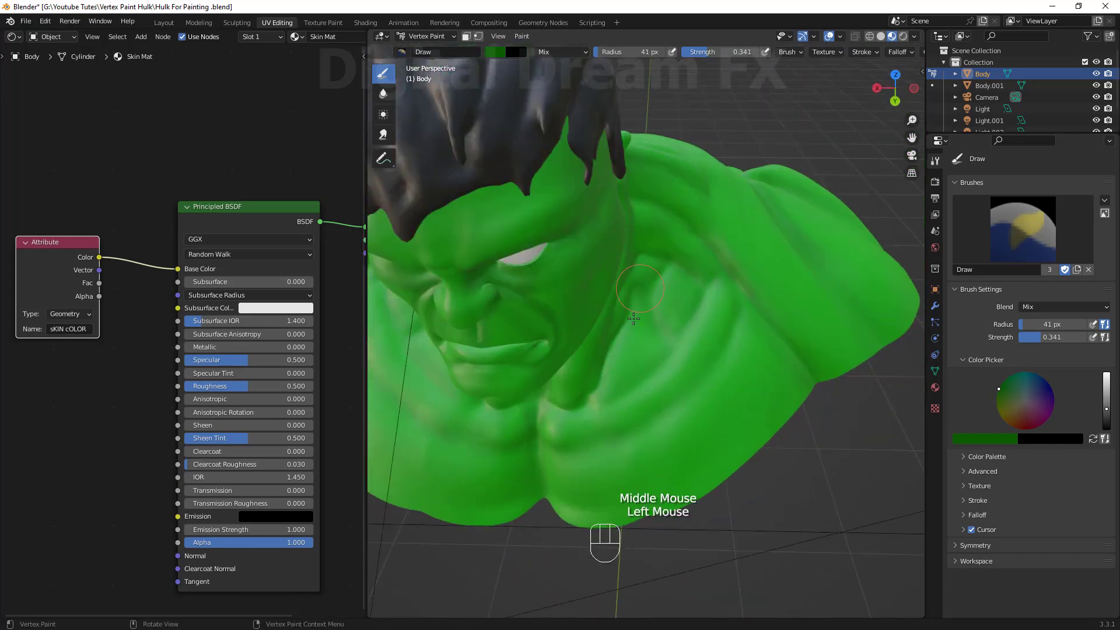
Paint darker green into the neck muscles below the jaw.
{"action": "middle_click_drag", "start_coordinate": [633, 319], "coordinate": [688, 292]}
{"action": "scroll", "coordinate": [671, 303], "scroll_direction": "up", "scroll_amount": 1}
{"action": "middle_click_drag", "start_coordinate": [671, 303], "coordinate": [653, 350], "text": "shift"}
{"action": "left_click_drag", "start_coordinate": [642, 327], "coordinate": [619, 362]}
{"action": "scroll", "coordinate": [648, 304], "scroll_direction": "up", "scroll_amount": 2}
{"action": "mouse_move", "coordinate": [618, 350]}
{"action": "middle_mouse_down"}
{"action": "mouse_move", "coordinate": [647, 303]}
{"action": "mouse_move", "coordinate": [676, 280]}
{"action": "mouse_move", "coordinate": [682, 288]}
{"action": "middle_mouse_up"}
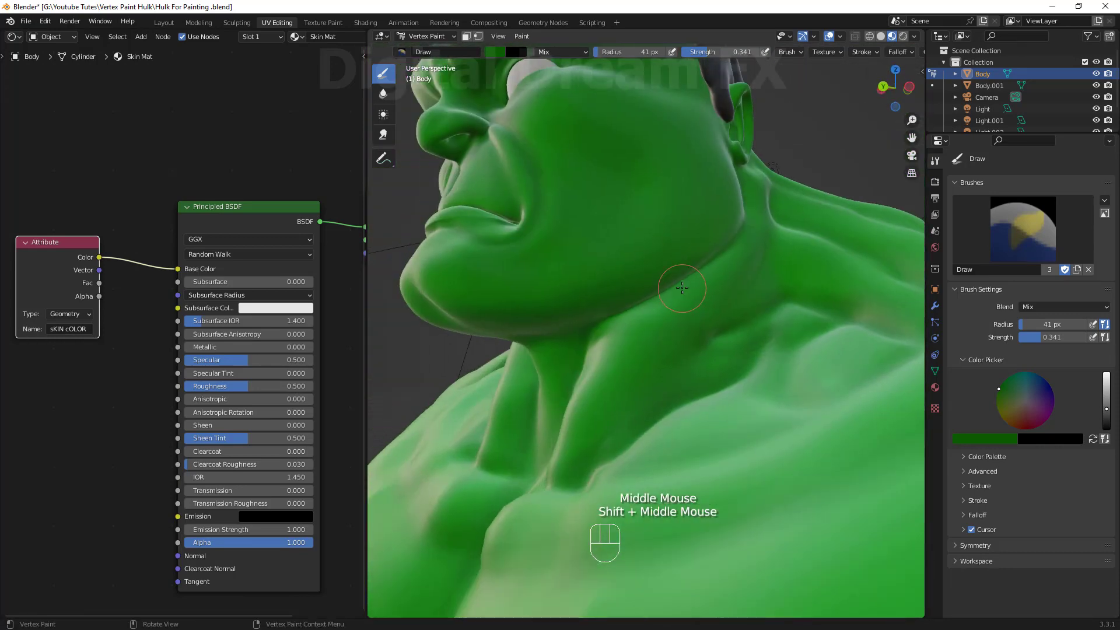
{"action": "left_click_drag", "start_coordinate": [682, 288], "coordinate": [642, 315]}
{"action": "middle_click_drag", "start_coordinate": [630, 309], "coordinate": [677, 297]}
{"action": "left_click_drag", "start_coordinate": [654, 303], "coordinate": [618, 339]}
{"action": "middle_click_drag", "start_coordinate": [606, 327], "coordinate": [647, 321]}
{"action": "left_click_drag", "start_coordinate": [642, 327], "coordinate": [619, 350]}
{"action": "middle_click_drag", "start_coordinate": [618, 338], "coordinate": [641, 291]}
{"action": "left_click_drag", "start_coordinate": [618, 292], "coordinate": [642, 272]}
{"action": "middle_click_drag", "start_coordinate": [642, 292], "coordinate": [745, 351]}
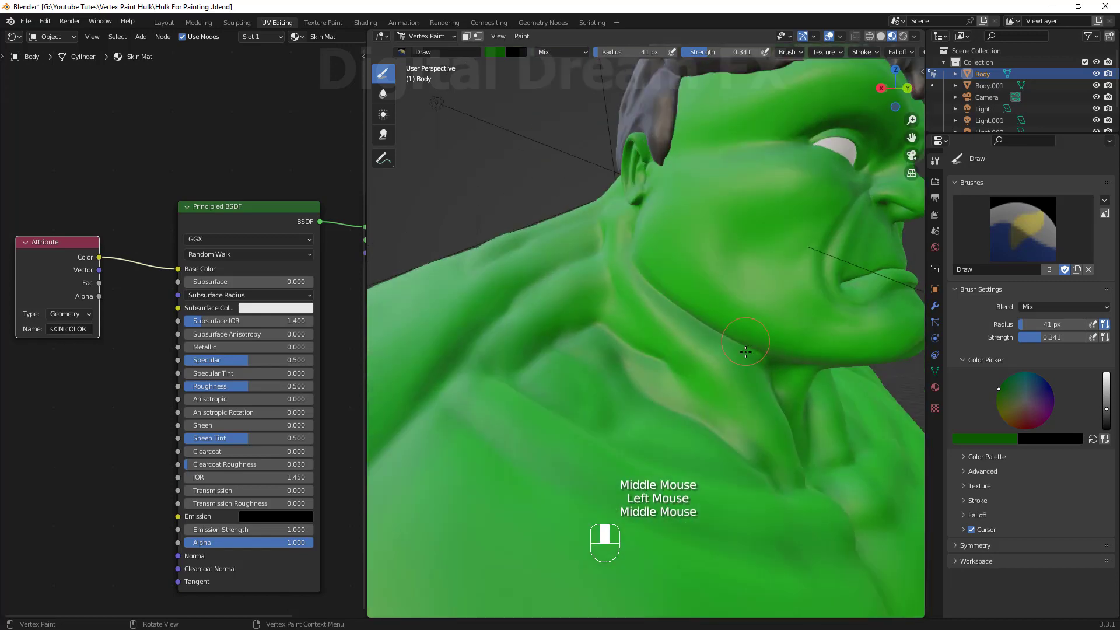
Paint darker green over the brow and forehead.
{"action": "scroll", "coordinate": [583, 366], "scroll_direction": "down", "scroll_amount": 2}
{"action": "middle_click_drag", "start_coordinate": [595, 350], "coordinate": [688, 373]}
{"action": "mouse_move", "coordinate": [653, 326]}
{"action": "middle_mouse_down", "text": "shift"}
{"action": "mouse_move", "coordinate": [665, 373]}
{"action": "mouse_move", "coordinate": [653, 280]}
{"action": "mouse_move", "coordinate": [665, 327]}
{"action": "middle_mouse_up", "text": "shift"}
{"action": "left_click_drag", "start_coordinate": [712, 234], "coordinate": [737, 255]}
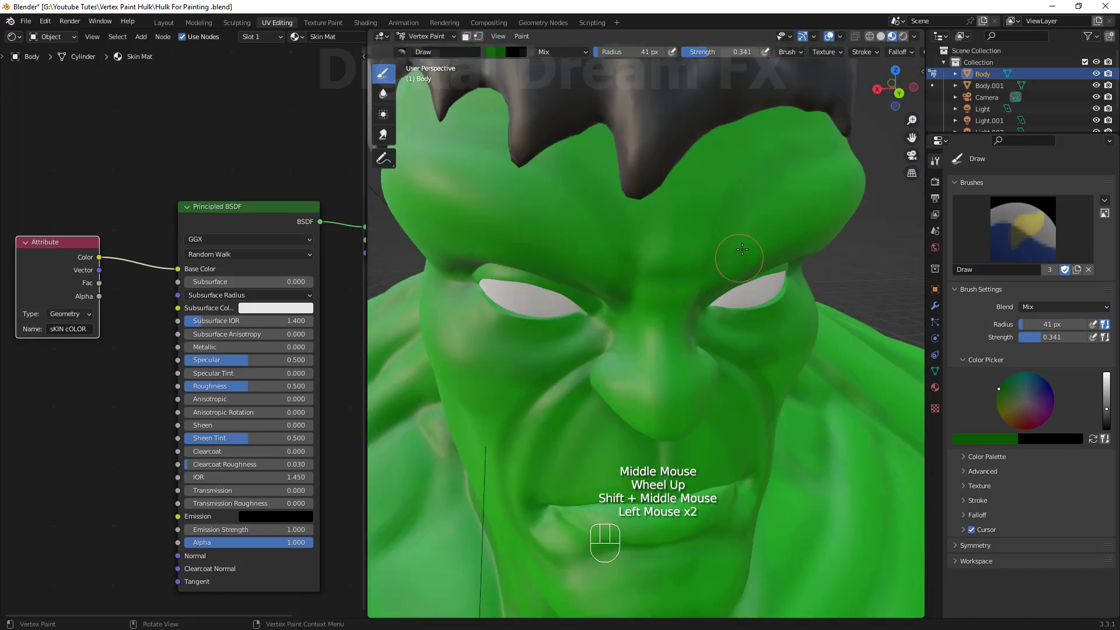
{"action": "middle_click_drag", "start_coordinate": [723, 256], "coordinate": [630, 245]}
{"action": "left_click_drag", "start_coordinate": [630, 210], "coordinate": [581, 186]}
{"action": "scroll", "coordinate": [607, 233], "scroll_direction": "down", "scroll_amount": 3}
{"action": "middle_click_drag", "start_coordinate": [607, 245], "coordinate": [688, 233]}
{"action": "scroll", "coordinate": [671, 245], "scroll_direction": "up", "scroll_amount": 2}
{"action": "middle_click_drag", "start_coordinate": [671, 245], "coordinate": [660, 303], "text": "shift"}
{"action": "left_click_drag", "start_coordinate": [700, 262], "coordinate": [723, 269]}
Switch to the Blur brush at strength 0.859 and blend the painted strokes on the face and neck.
{"action": "left_click", "coordinate": [384, 93]}
{"action": "left_click_drag", "start_coordinate": [759, 349], "coordinate": [714, 273]}
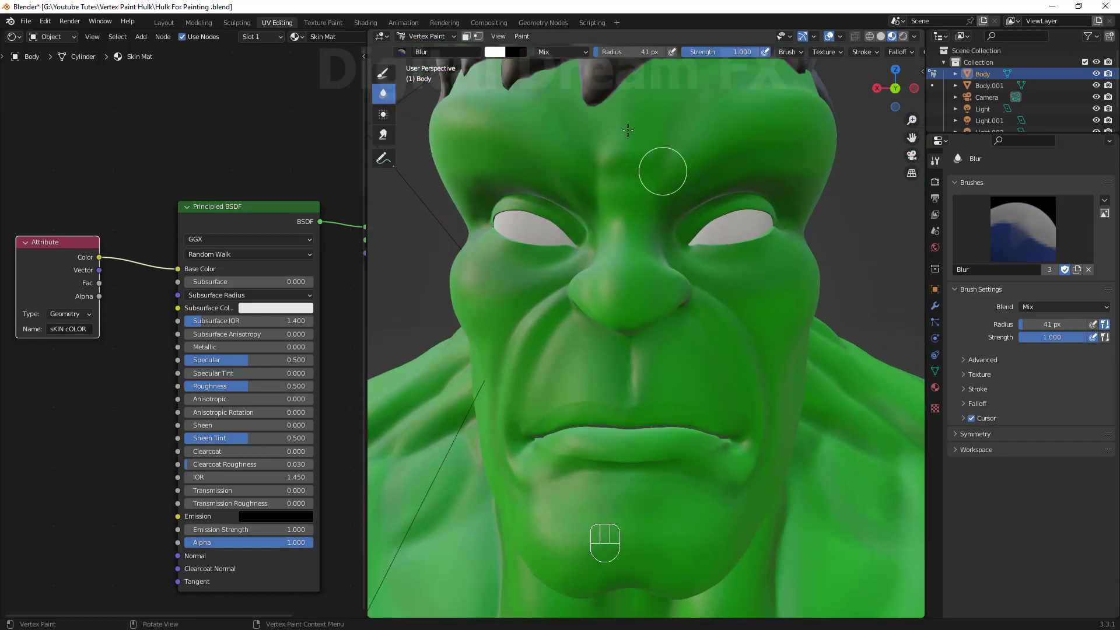
{"action": "middle_click_drag", "start_coordinate": [628, 130], "coordinate": [531, 145]}
{"action": "left_click_drag", "start_coordinate": [629, 363], "coordinate": [647, 379]}
{"action": "middle_click_drag", "start_coordinate": [630, 408], "coordinate": [653, 257], "text": "shift"}
{"action": "mouse_move", "coordinate": [654, 373]}
{"action": "left_mouse_down"}
{"action": "mouse_move", "coordinate": [636, 453]}
{"action": "mouse_move", "coordinate": [560, 373]}
{"action": "left_mouse_up"}
{"action": "middle_click_drag", "start_coordinate": [542, 338], "coordinate": [630, 356], "text": "shift"}
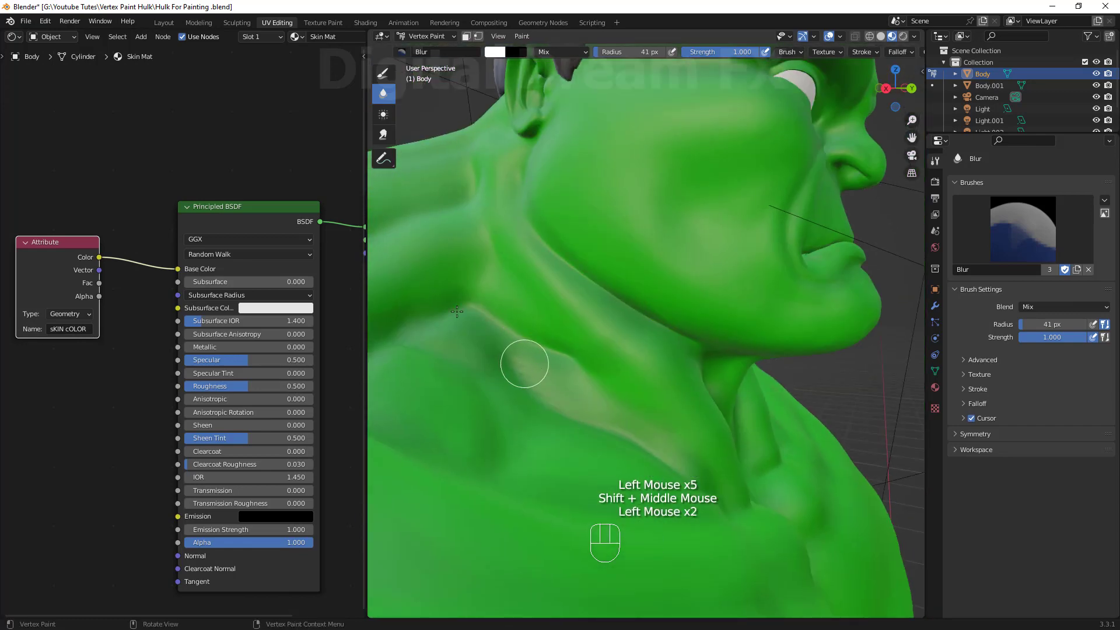
{"action": "mouse_move", "coordinate": [466, 408]}
{"action": "middle_mouse_down", "text": "shift"}
{"action": "mouse_move", "coordinate": [571, 356]}
{"action": "mouse_move", "coordinate": [595, 461]}
{"action": "middle_mouse_up", "text": "shift"}
{"action": "scroll", "coordinate": [519, 373], "scroll_direction": "down", "scroll_amount": 1}
{"action": "middle_click_drag", "start_coordinate": [583, 432], "coordinate": [566, 437]}
{"action": "left_click_drag", "start_coordinate": [737, 51], "coordinate": [725, 52]}
{"action": "left_click_drag", "start_coordinate": [517, 420], "coordinate": [542, 373]}
{"action": "middle_click_drag", "start_coordinate": [543, 374], "coordinate": [600, 350], "text": "shift"}
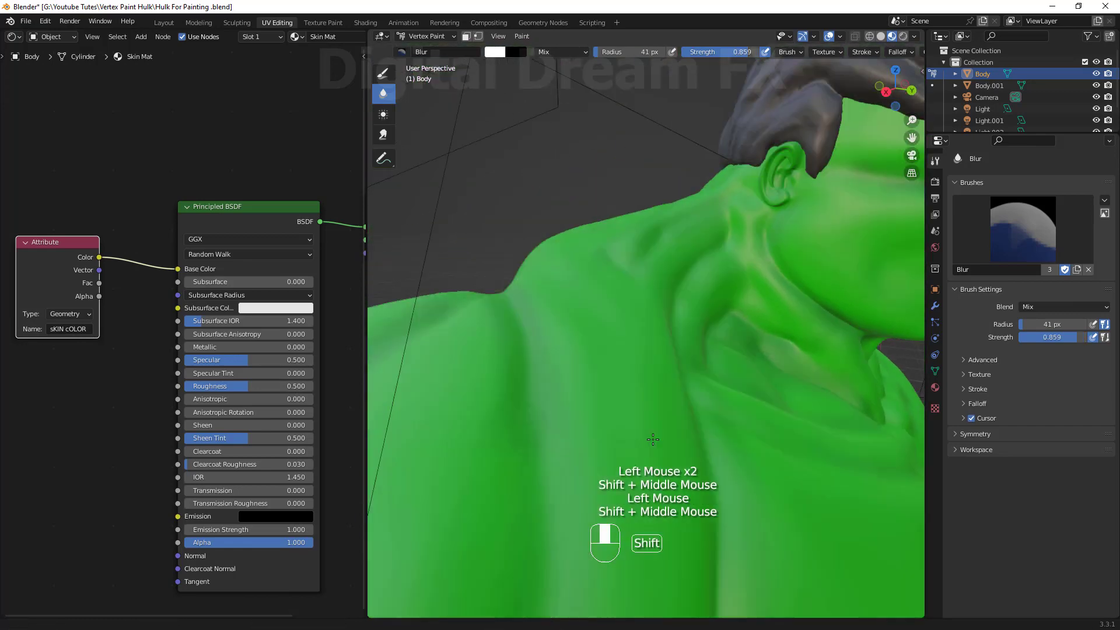
Enlarge the Blur brush radius to 73 px and smooth the colors around the eyes, nose and mouth.
{"action": "key", "text": "f"}
{"action": "left_click", "coordinate": [613, 412]}
{"action": "mouse_move", "coordinate": [817, 187]}
{"action": "middle_mouse_down"}
{"action": "mouse_move", "coordinate": [724, 278]}
{"action": "mouse_move", "coordinate": [723, 251]}
{"action": "middle_mouse_up"}
{"action": "middle_click_drag", "start_coordinate": [770, 373], "coordinate": [627, 292], "text": "shift"}
{"action": "left_click_drag", "start_coordinate": [625, 293], "coordinate": [653, 257]}
{"action": "middle_click_drag", "start_coordinate": [703, 268], "coordinate": [706, 234], "text": "shift"}
{"action": "left_click_drag", "start_coordinate": [709, 251], "coordinate": [728, 273]}
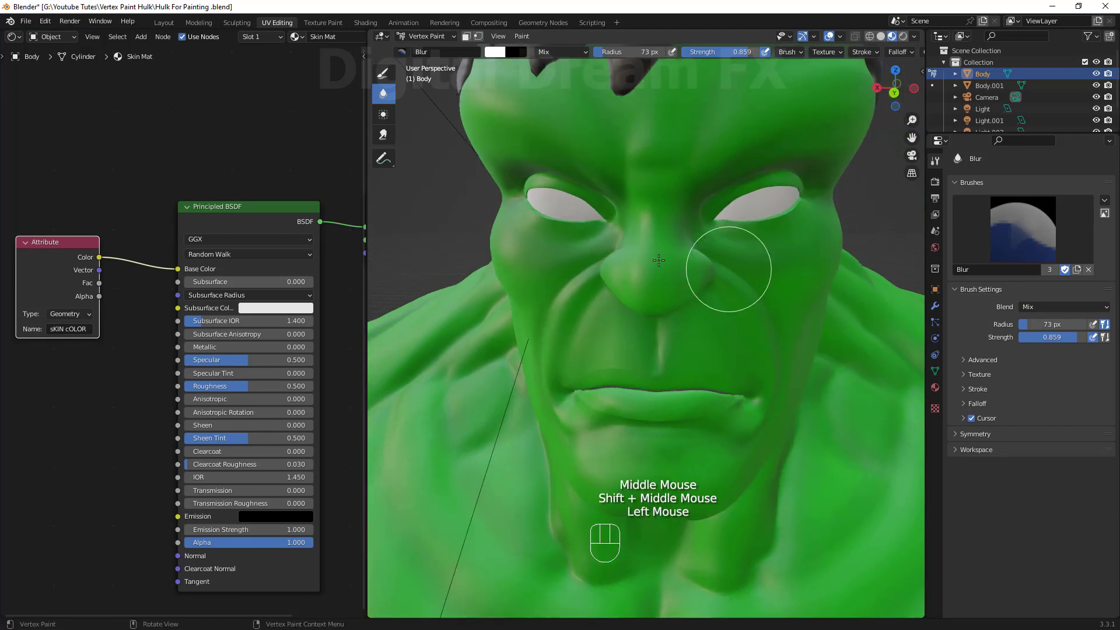
{"action": "middle_click_drag", "start_coordinate": [653, 350], "coordinate": [633, 277]}
{"action": "left_click_drag", "start_coordinate": [631, 277], "coordinate": [694, 280]}
{"action": "middle_click_drag", "start_coordinate": [662, 327], "coordinate": [680, 257]}
{"action": "left_click_drag", "start_coordinate": [723, 268], "coordinate": [597, 445]}
{"action": "scroll", "coordinate": [597, 432], "scroll_direction": "down", "scroll_amount": 4}
Smooth the painted colors around the ear and side of the neck with the Blur brush.
{"action": "middle_click_drag", "start_coordinate": [688, 373], "coordinate": [543, 432]}
{"action": "left_click_drag", "start_coordinate": [584, 490], "coordinate": [638, 532]}
{"action": "middle_click_drag", "start_coordinate": [641, 513], "coordinate": [630, 374], "text": "shift"}
{"action": "mouse_move", "coordinate": [689, 327]}
{"action": "middle_mouse_down"}
{"action": "mouse_move", "coordinate": [653, 362]}
{"action": "mouse_move", "coordinate": [659, 350]}
{"action": "middle_mouse_up"}
{"action": "left_click_drag", "start_coordinate": [684, 269], "coordinate": [530, 292]}
{"action": "middle_click_drag", "start_coordinate": [536, 303], "coordinate": [689, 257]}
{"action": "scroll", "coordinate": [688, 257], "scroll_direction": "up", "scroll_amount": 2}
{"action": "left_click_drag", "start_coordinate": [682, 263], "coordinate": [695, 245]}
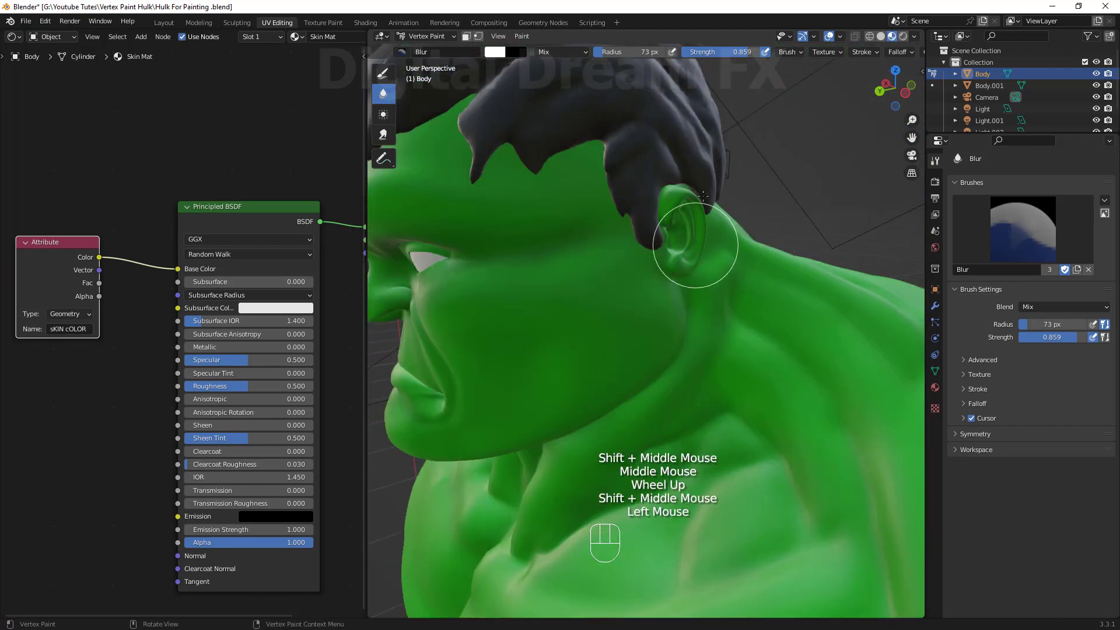
{"action": "middle_click_drag", "start_coordinate": [695, 326], "coordinate": [583, 262], "text": "shift"}
{"action": "middle_click_drag", "start_coordinate": [558, 338], "coordinate": [724, 350]}
{"action": "mouse_move", "coordinate": [758, 286]}
{"action": "left_mouse_down"}
{"action": "mouse_move", "coordinate": [761, 336]}
{"action": "mouse_move", "coordinate": [717, 396]}
{"action": "left_mouse_up"}
Smooth the painted colors around the nose bridge and mouth with the Blur brush.
{"action": "scroll", "coordinate": [689, 391], "scroll_direction": "down", "scroll_amount": 6}
{"action": "mouse_move", "coordinate": [671, 391]}
{"action": "middle_mouse_down"}
{"action": "mouse_move", "coordinate": [580, 400]}
{"action": "mouse_move", "coordinate": [575, 373]}
{"action": "middle_mouse_up"}
{"action": "scroll", "coordinate": [618, 280], "scroll_direction": "up", "scroll_amount": 6}
{"action": "middle_click_drag", "start_coordinate": [642, 233], "coordinate": [647, 327], "text": "shift"}
{"action": "middle_click_drag", "start_coordinate": [653, 263], "coordinate": [656, 193]}
{"action": "left_click_drag", "start_coordinate": [649, 174], "coordinate": [671, 163]}
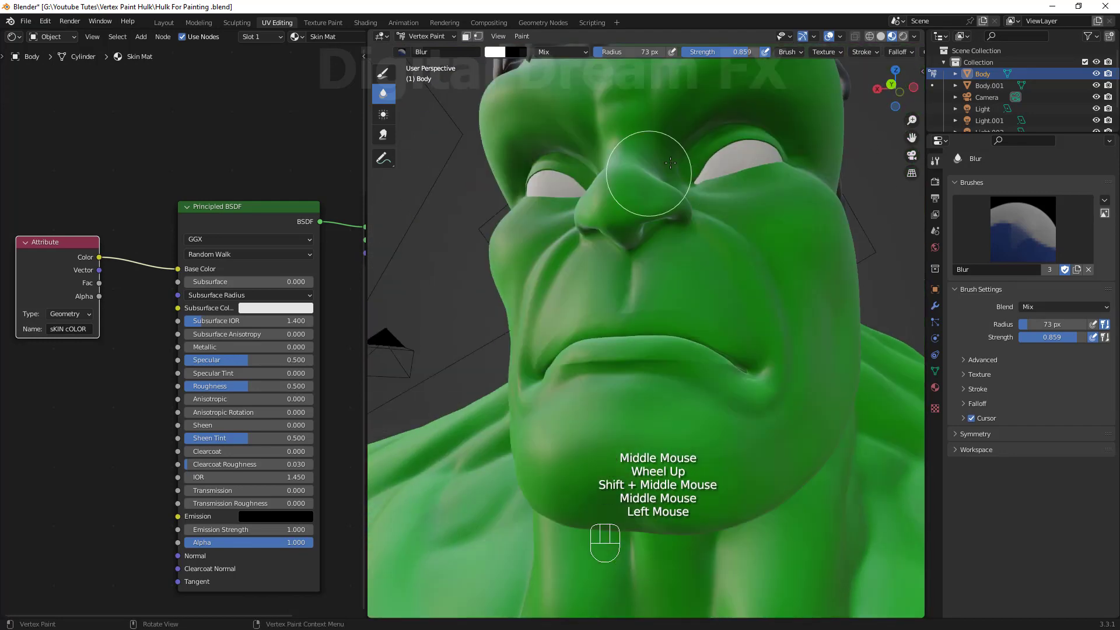
{"action": "middle_click_drag", "start_coordinate": [685, 373], "coordinate": [799, 350]}
{"action": "scroll", "coordinate": [800, 350], "scroll_direction": "up", "scroll_amount": 2}
{"action": "left_click_drag", "start_coordinate": [817, 356], "coordinate": [833, 383]}
{"action": "scroll", "coordinate": [832, 383], "scroll_direction": "down", "scroll_amount": 6}
{"action": "middle_click_drag", "start_coordinate": [817, 373], "coordinate": [726, 365]}
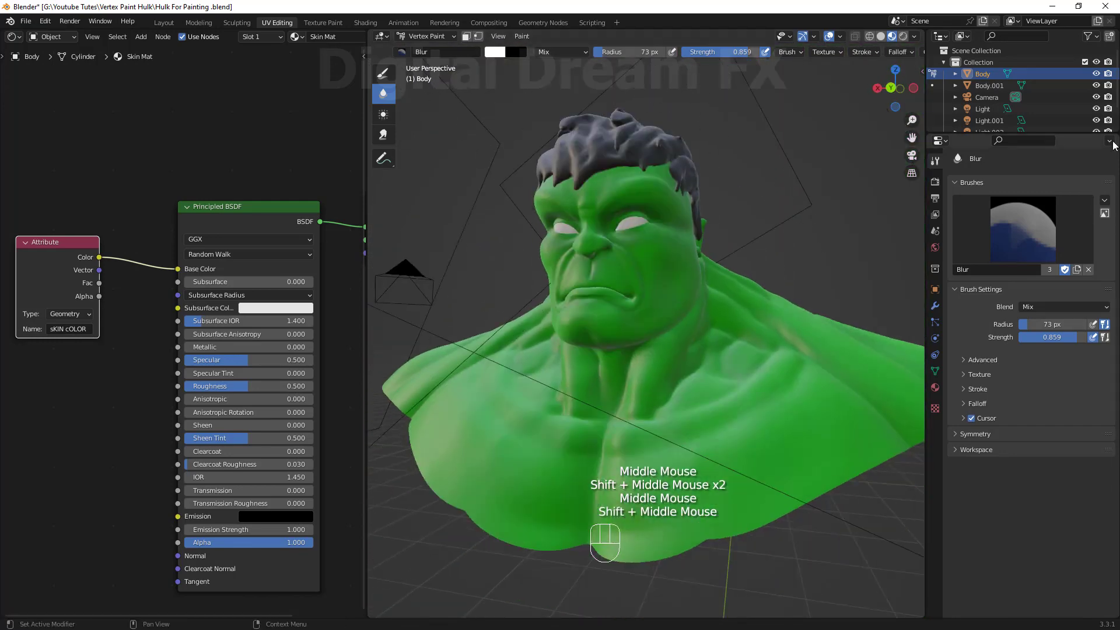
Hide the camera and lights in the outliner.
{"action": "left_click", "coordinate": [1097, 109]}
{"action": "left_click", "coordinate": [1096, 121]}
{"action": "left_click", "coordinate": [1096, 132]}
{"action": "left_click", "coordinate": [1096, 98]}
{"action": "scroll", "coordinate": [688, 327], "scroll_direction": "up", "scroll_amount": 2}
{"action": "middle_click_drag", "start_coordinate": [688, 315], "coordinate": [694, 344], "text": "shift"}
{"action": "scroll", "coordinate": [683, 280], "scroll_direction": "up", "scroll_amount": 2}
{"action": "middle_click_drag", "start_coordinate": [671, 245], "coordinate": [683, 338], "text": "shift"}
Switch to Object Mode, select the body, and hide all other objects.
{"action": "left_click", "coordinate": [427, 36]}
{"action": "left_click", "coordinate": [429, 50]}
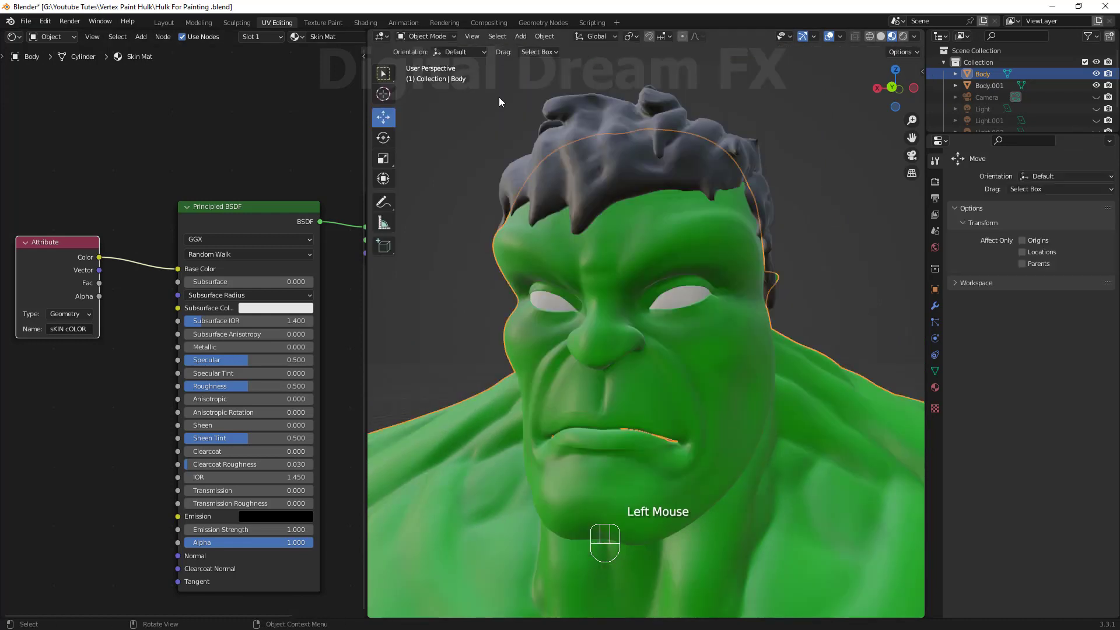
{"action": "left_click", "coordinate": [705, 303]}
{"action": "mouse_move", "coordinate": [704, 303]}
{"action": "middle_mouse_down", "text": "shift"}
{"action": "mouse_move", "coordinate": [701, 278]}
{"action": "mouse_move", "coordinate": [684, 298]}
{"action": "mouse_move", "coordinate": [697, 327]}
{"action": "middle_mouse_up", "text": "shift"}
{"action": "key", "text": "shift+h"}
{"action": "scroll", "coordinate": [701, 280], "scroll_direction": "down", "scroll_amount": 1, "text": "shift"}
{"action": "mouse_move", "coordinate": [698, 327]}
{"action": "middle_mouse_down", "text": "shift"}
{"action": "mouse_move", "coordinate": [705, 345]}
{"action": "mouse_move", "coordinate": [695, 309]}
{"action": "middle_mouse_up", "text": "shift"}
{"action": "middle_click_drag", "start_coordinate": [695, 309], "coordinate": [684, 299], "text": "shift"}
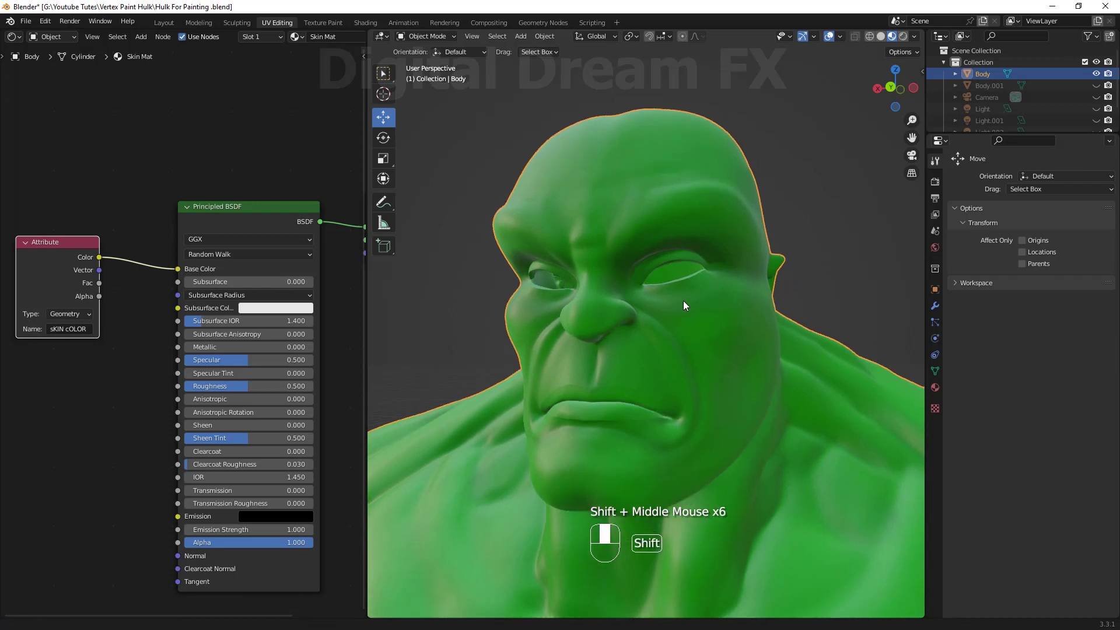
{"action": "middle_click_drag", "start_coordinate": [567, 359], "coordinate": [561, 366], "text": "shift"}
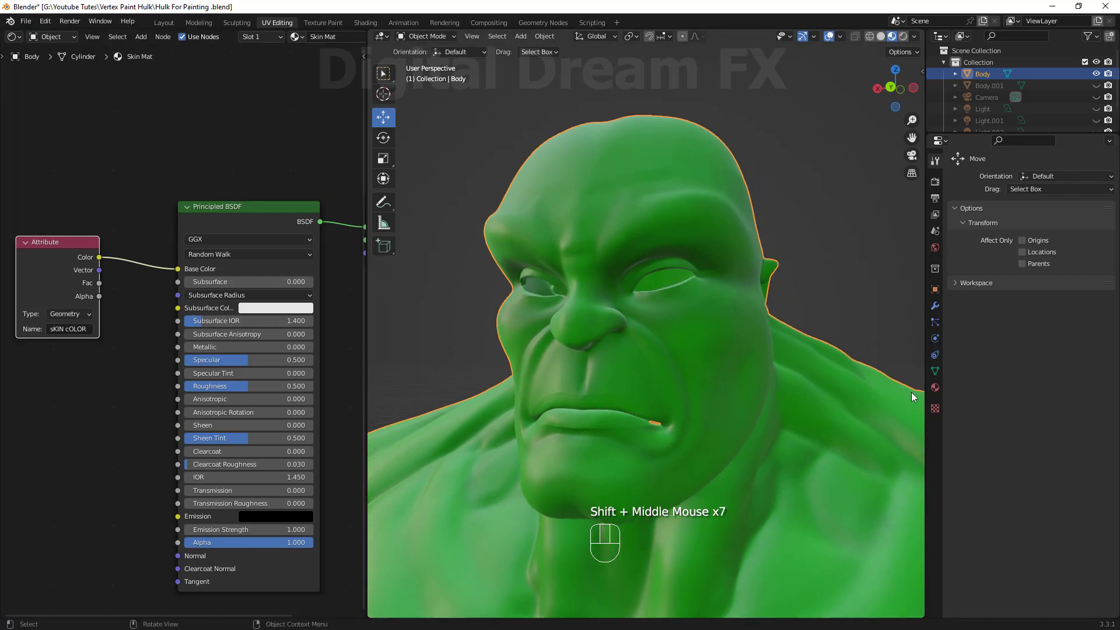
Open the body's Object Data properties and return to Vertex Paint mode.
{"action": "left_click", "coordinate": [935, 372]}
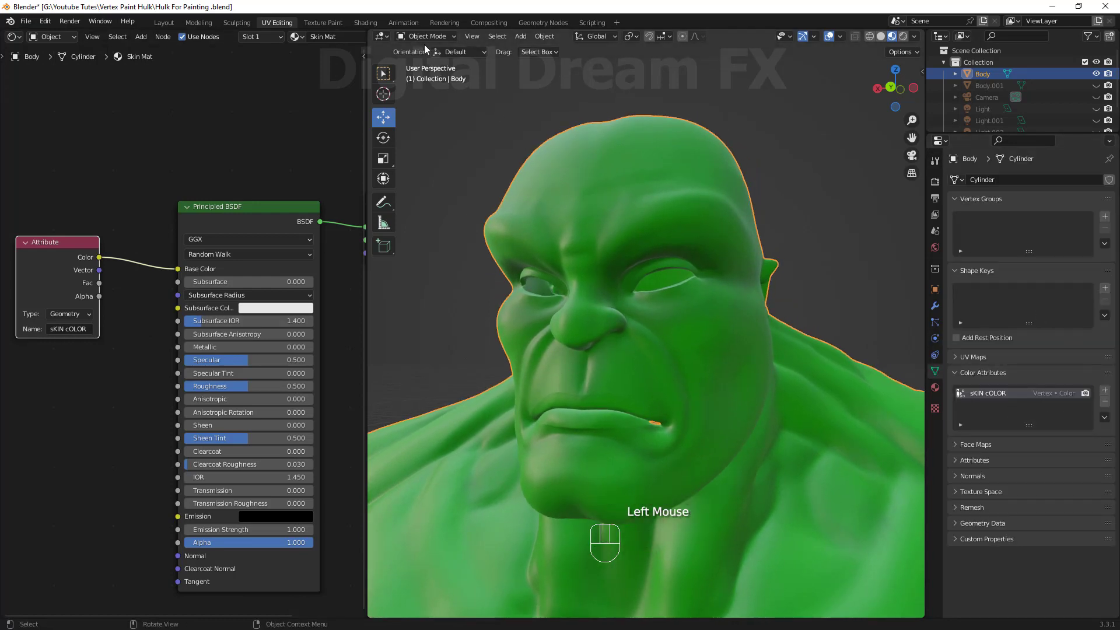
{"action": "middle_click_drag", "start_coordinate": [609, 312], "coordinate": [639, 310], "text": "shift"}
{"action": "middle_click_drag", "start_coordinate": [691, 350], "coordinate": [708, 335], "text": "shift"}
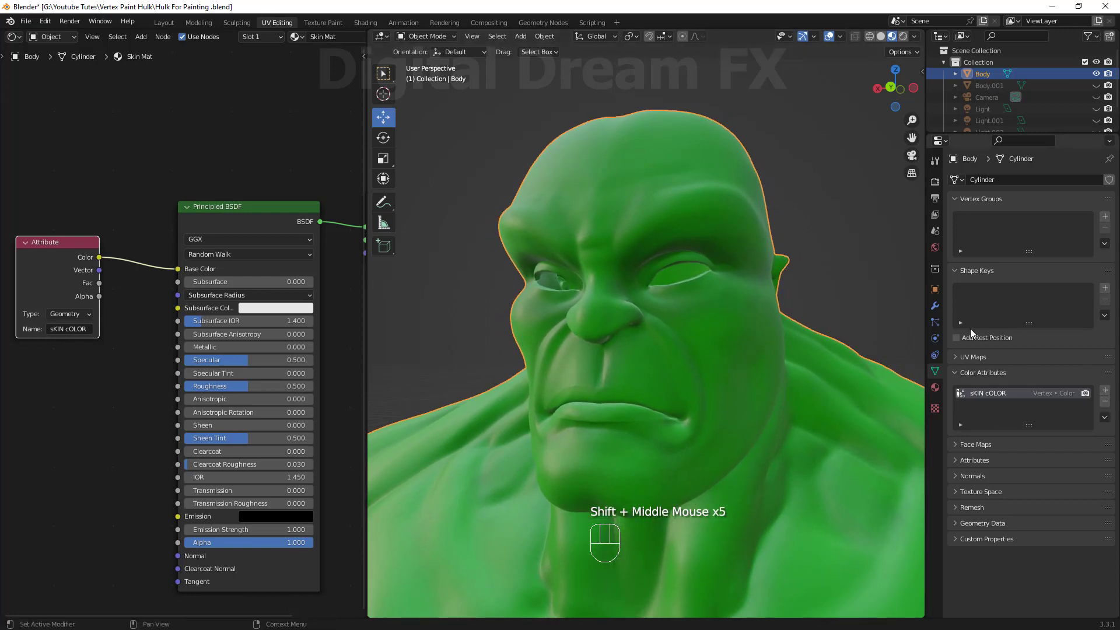
{"action": "left_click", "coordinate": [418, 36]}
{"action": "left_click", "coordinate": [421, 91]}
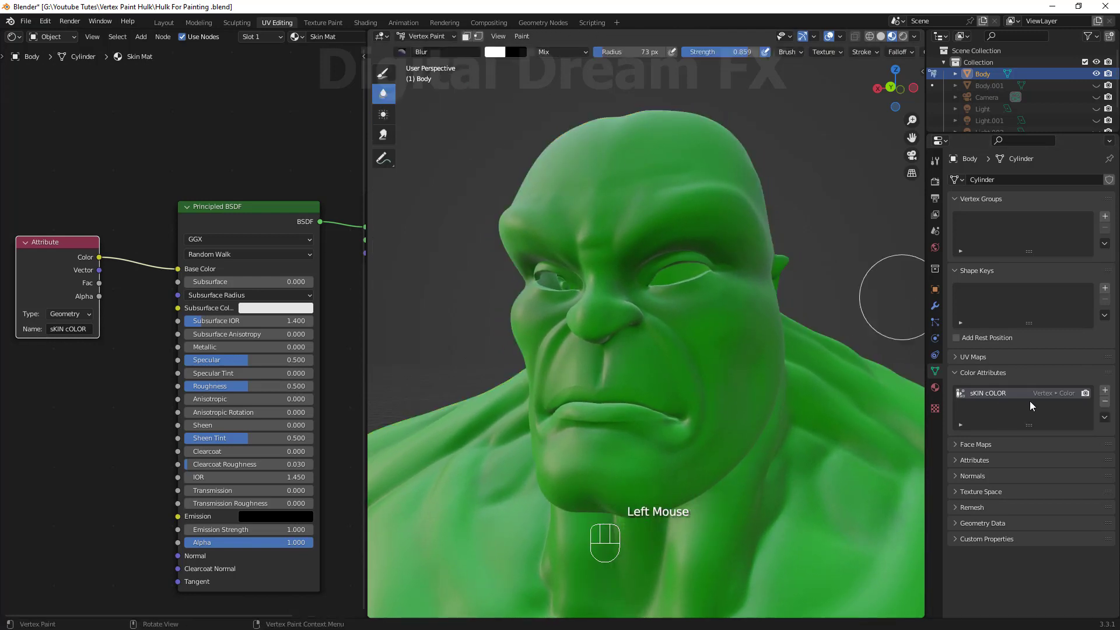
Add a new color attribute named Tone with a white fill color.
{"action": "left_click", "coordinate": [1105, 392]}
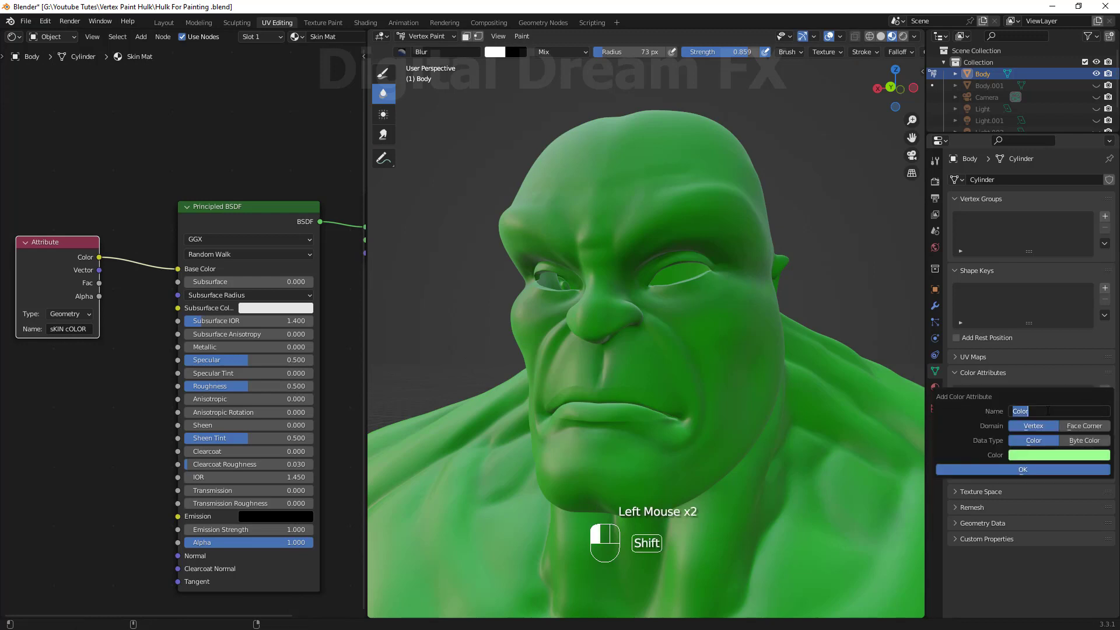
{"action": "type", "text": "Tone"}
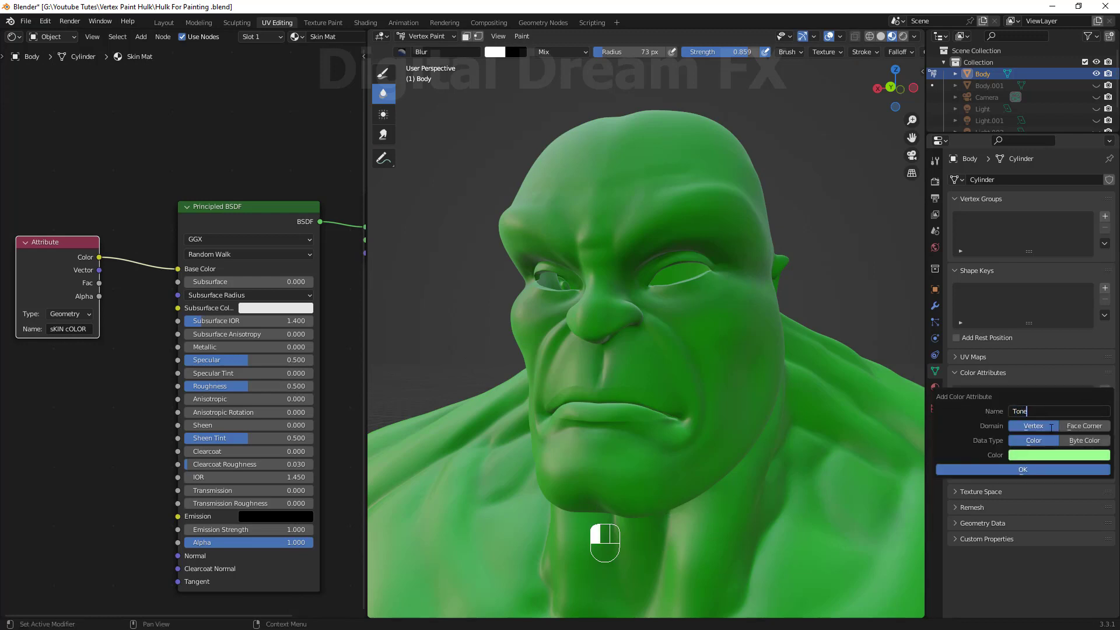
{"action": "left_click", "coordinate": [1046, 456]}
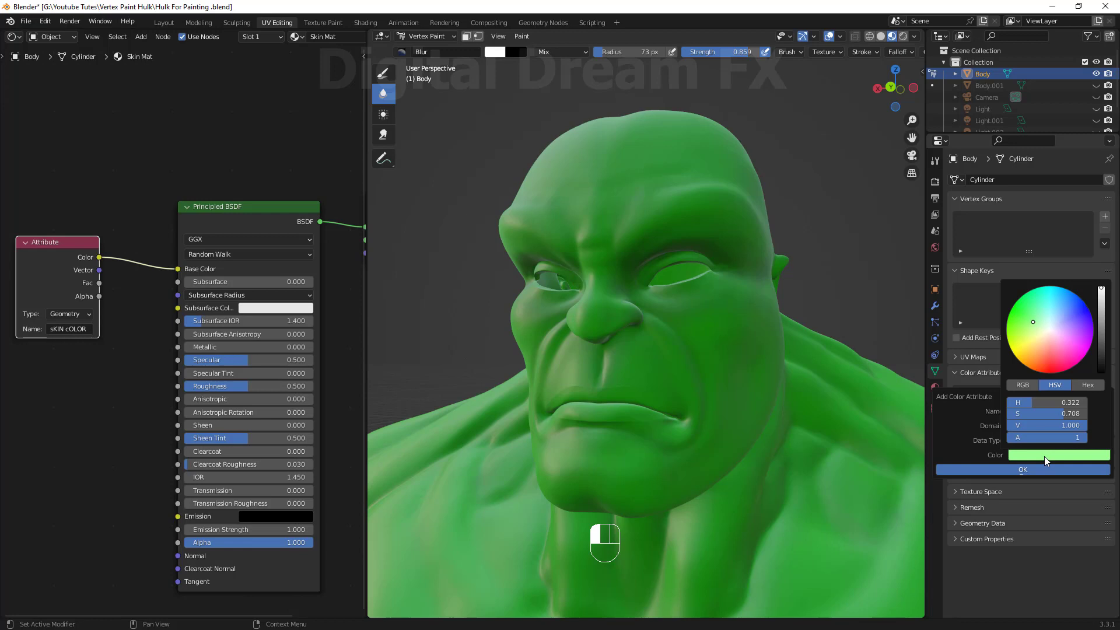
{"action": "left_click", "coordinate": [1051, 328]}
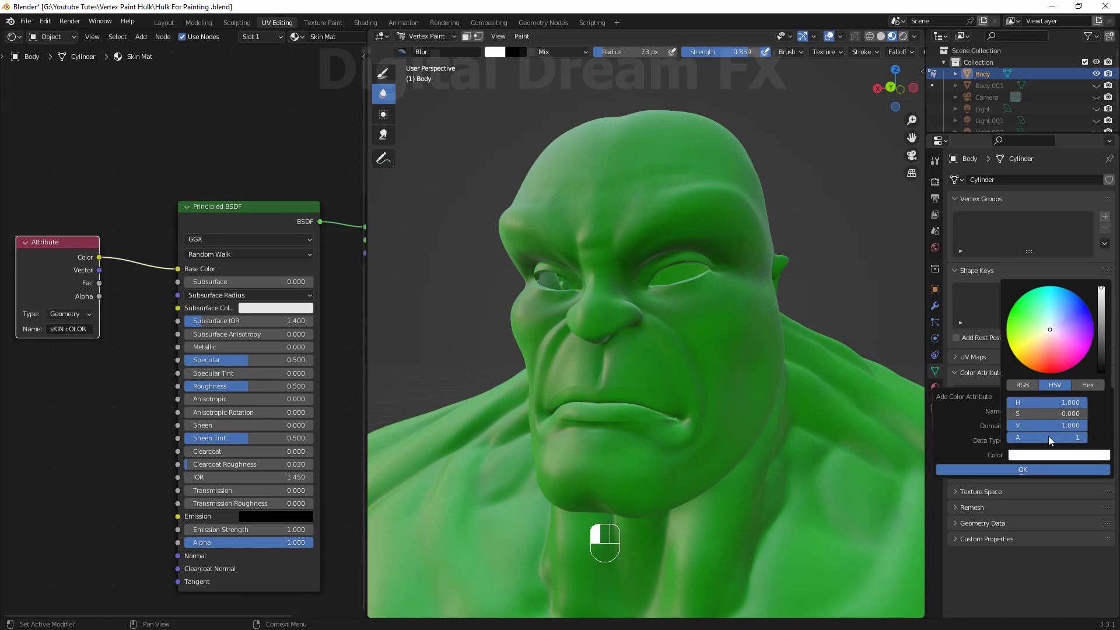
{"action": "left_click", "coordinate": [1039, 468]}
Add an Attribute node for Tone and connect its Color to the Principled BSDF Base Color.
{"action": "left_click", "coordinate": [105, 363]}
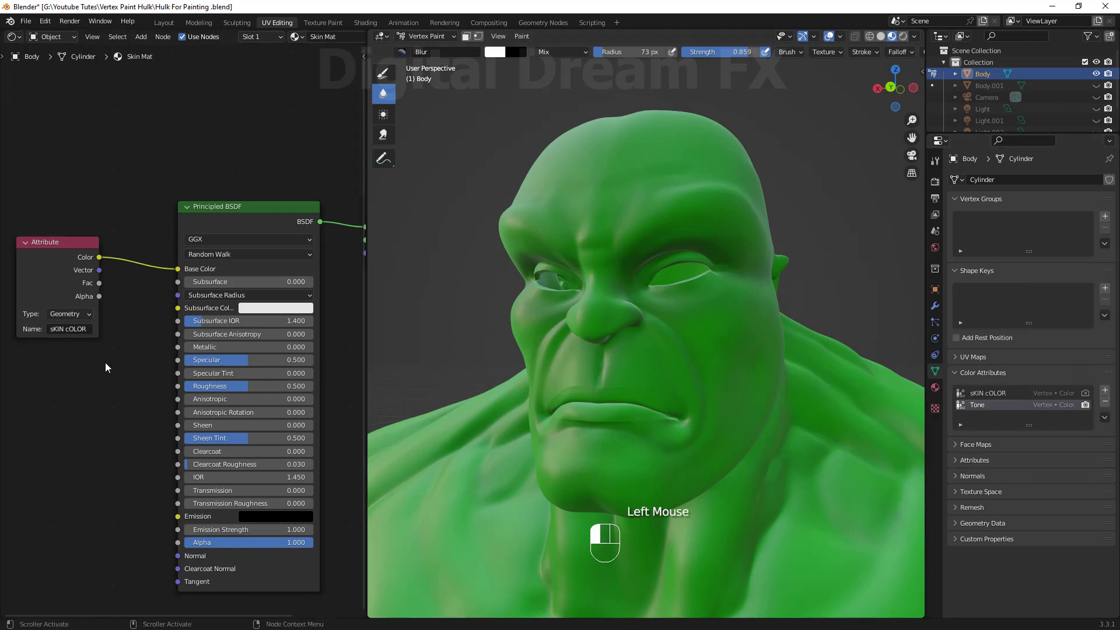
{"action": "key", "text": "shift+a"}
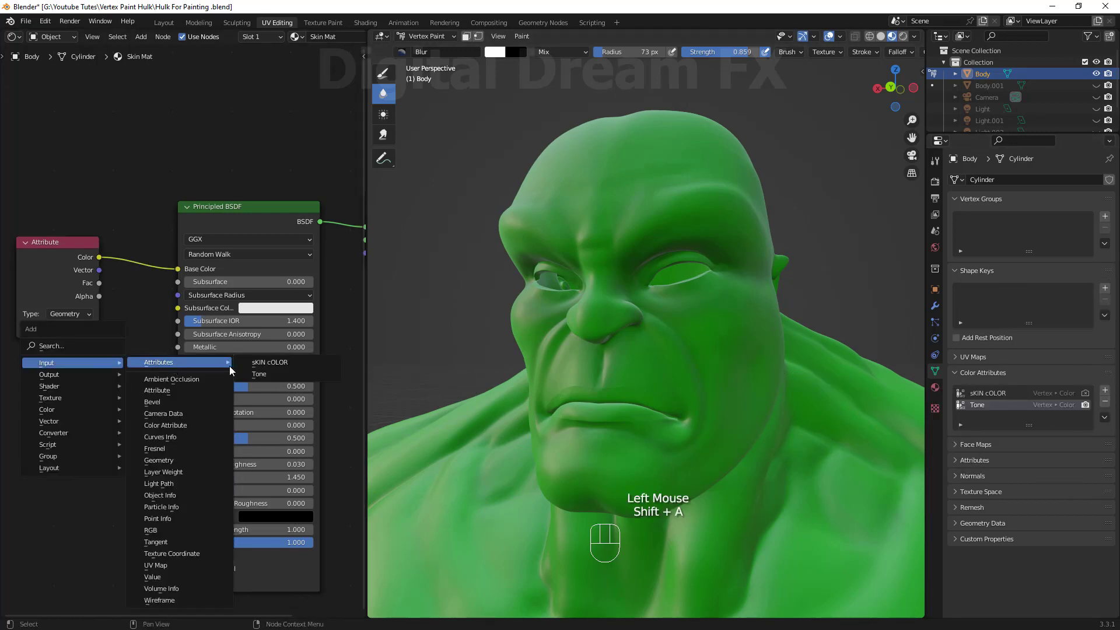
{"action": "left_click", "coordinate": [256, 374]}
{"action": "left_click", "coordinate": [105, 394]}
{"action": "left_click_drag", "start_coordinate": [106, 391], "coordinate": [180, 269]}
{"action": "left_click_drag", "start_coordinate": [79, 245], "coordinate": [67, 158]}
{"action": "middle_click_drag", "start_coordinate": [110, 355], "coordinate": [174, 341], "text": "shift"}
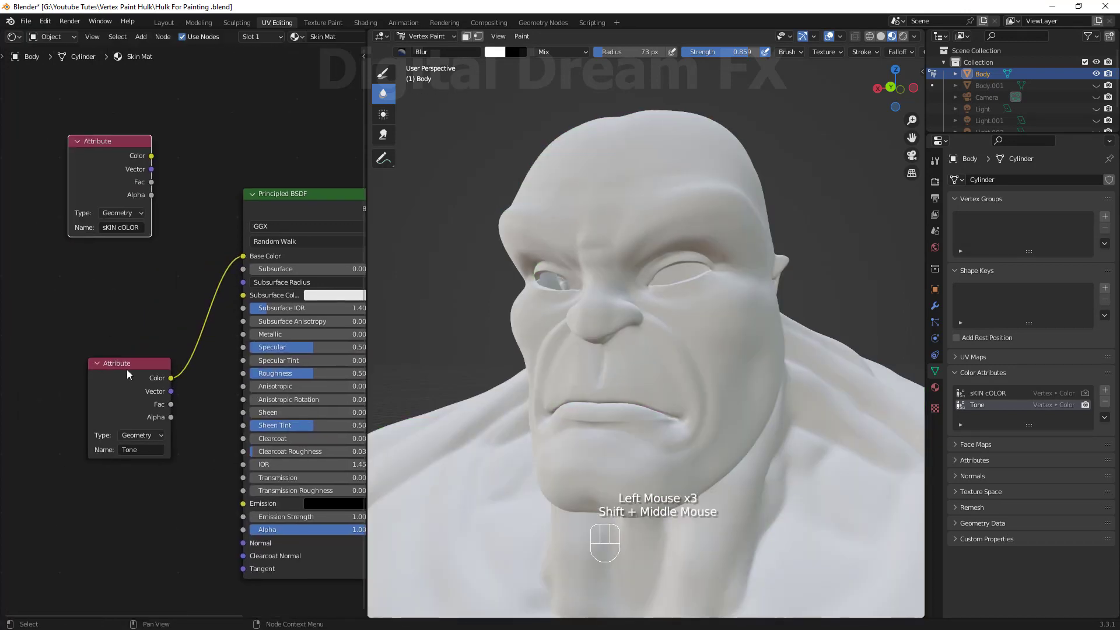
Rearrange the two Attribute nodes beside the Principled BSDF in the node editor.
{"action": "left_click_drag", "start_coordinate": [127, 371], "coordinate": [91, 273]}
{"action": "left_click_drag", "start_coordinate": [116, 191], "coordinate": [49, 155]}
{"action": "middle_click_drag", "start_coordinate": [193, 371], "coordinate": [229, 398], "text": "shift"}
{"action": "scroll", "coordinate": [221, 407], "scroll_direction": "up", "scroll_amount": 1}
{"action": "middle_click_drag", "start_coordinate": [213, 415], "coordinate": [144, 440], "text": "shift"}
{"action": "middle_click_drag", "start_coordinate": [150, 452], "coordinate": [191, 457], "text": "shift"}
{"action": "left_click_drag", "start_coordinate": [107, 332], "coordinate": [121, 353]}
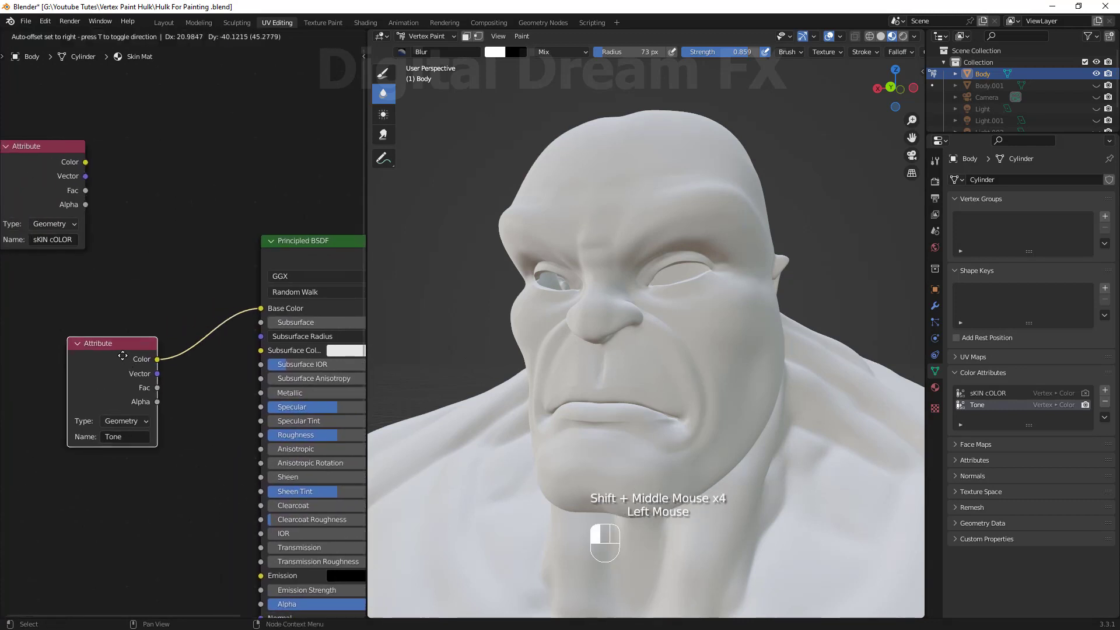
Select the Draw brush in the active tool settings and choose a pale yellow paint color.
{"action": "scroll", "coordinate": [663, 401], "scroll_direction": "down", "scroll_amount": 3}
{"action": "middle_click_drag", "start_coordinate": [663, 401], "coordinate": [660, 418], "text": "shift"}
{"action": "middle_click_drag", "start_coordinate": [660, 418], "coordinate": [695, 421]}
{"action": "middle_click_drag", "start_coordinate": [696, 422], "coordinate": [678, 400]}
{"action": "mouse_move", "coordinate": [677, 443]}
{"action": "middle_mouse_down", "text": "shift"}
{"action": "mouse_move", "coordinate": [676, 454]}
{"action": "mouse_move", "coordinate": [670, 442]}
{"action": "middle_mouse_up", "text": "shift"}
{"action": "middle_click_drag", "start_coordinate": [669, 439], "coordinate": [656, 442], "text": "shift"}
{"action": "middle_click_drag", "start_coordinate": [633, 391], "coordinate": [627, 394], "text": "shift"}
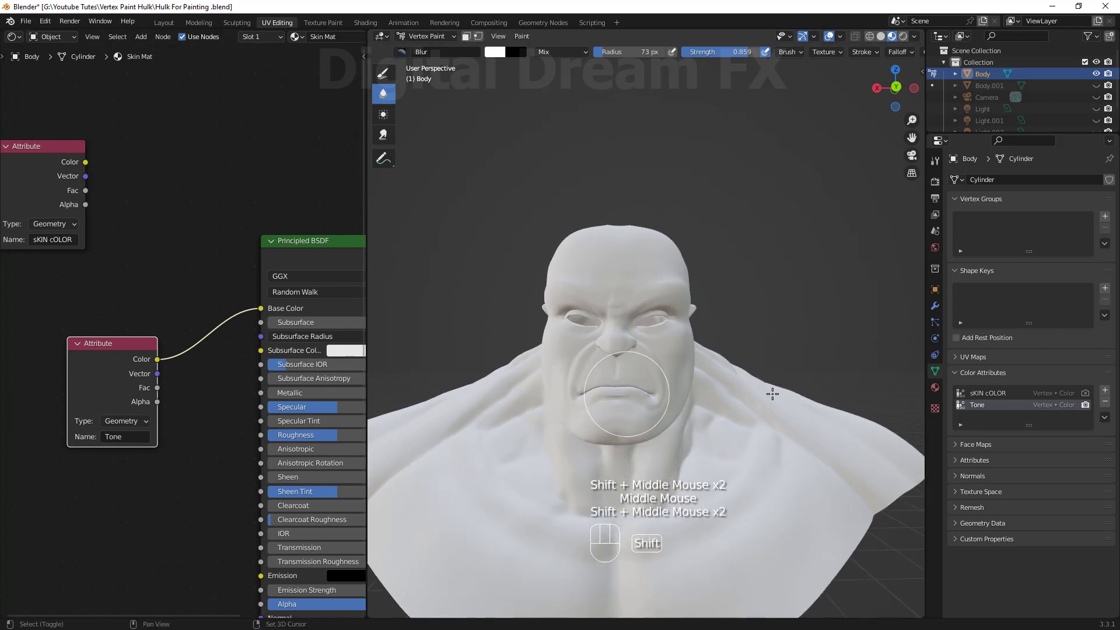
{"action": "left_click", "coordinate": [935, 184]}
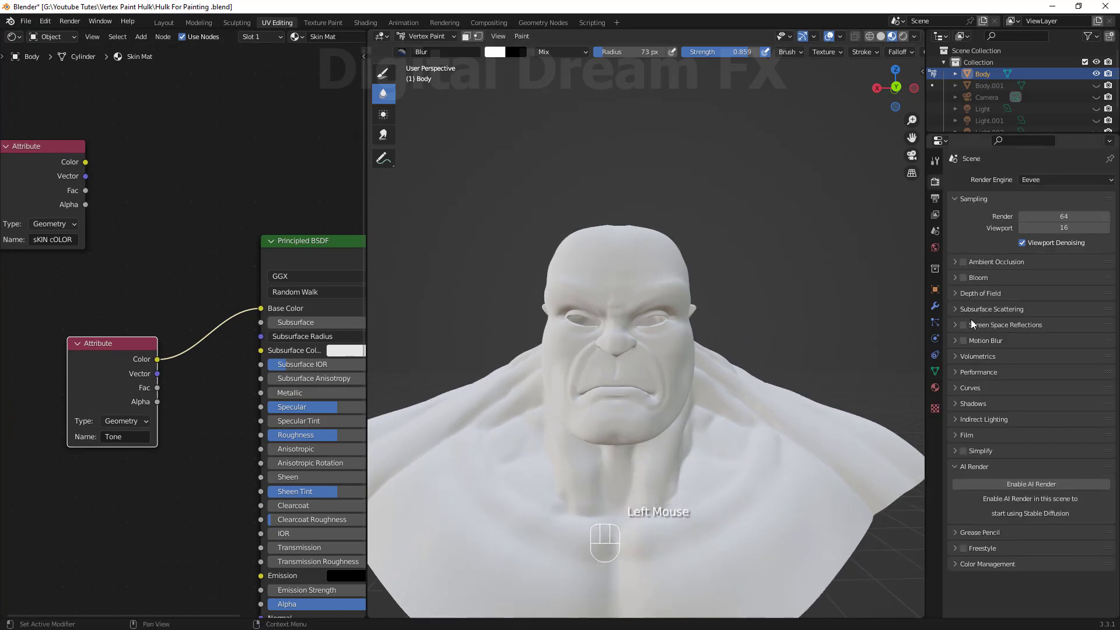
{"action": "left_click", "coordinate": [936, 198]}
{"action": "left_click", "coordinate": [935, 182]}
{"action": "left_click", "coordinate": [936, 160]}
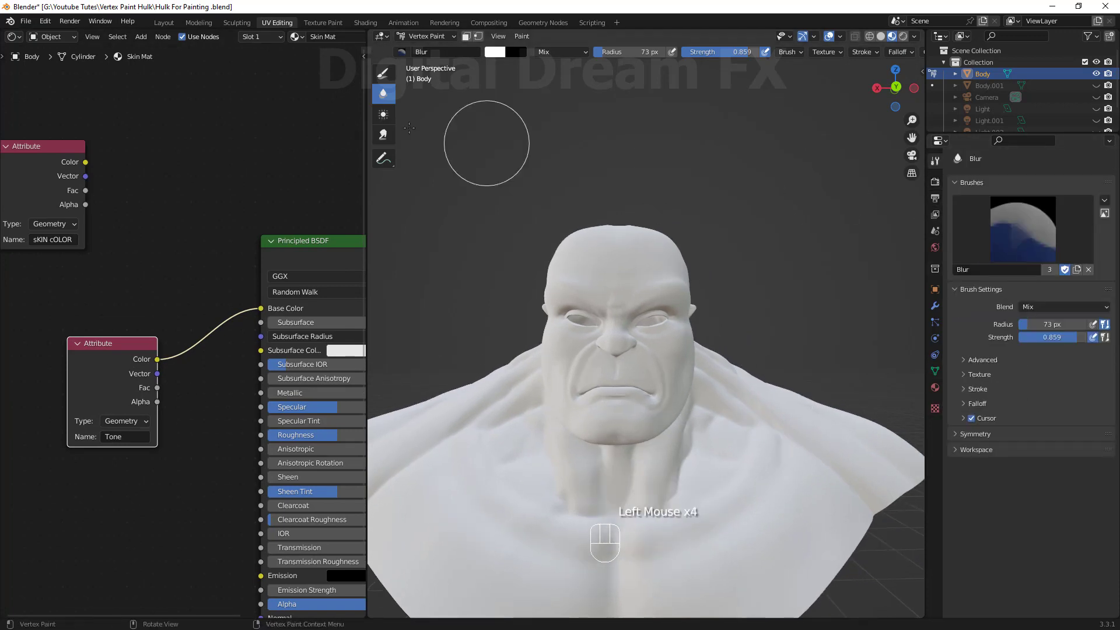
{"action": "left_click", "coordinate": [383, 73]}
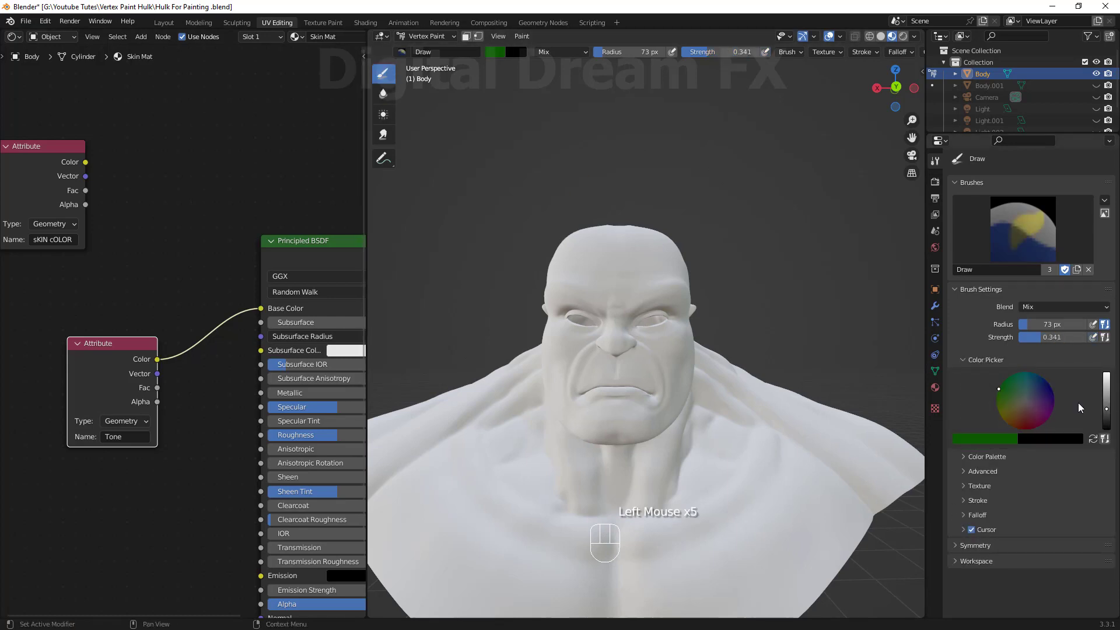
{"action": "left_click", "coordinate": [1020, 402]}
{"action": "left_click_drag", "start_coordinate": [1107, 411], "coordinate": [1106, 373]}
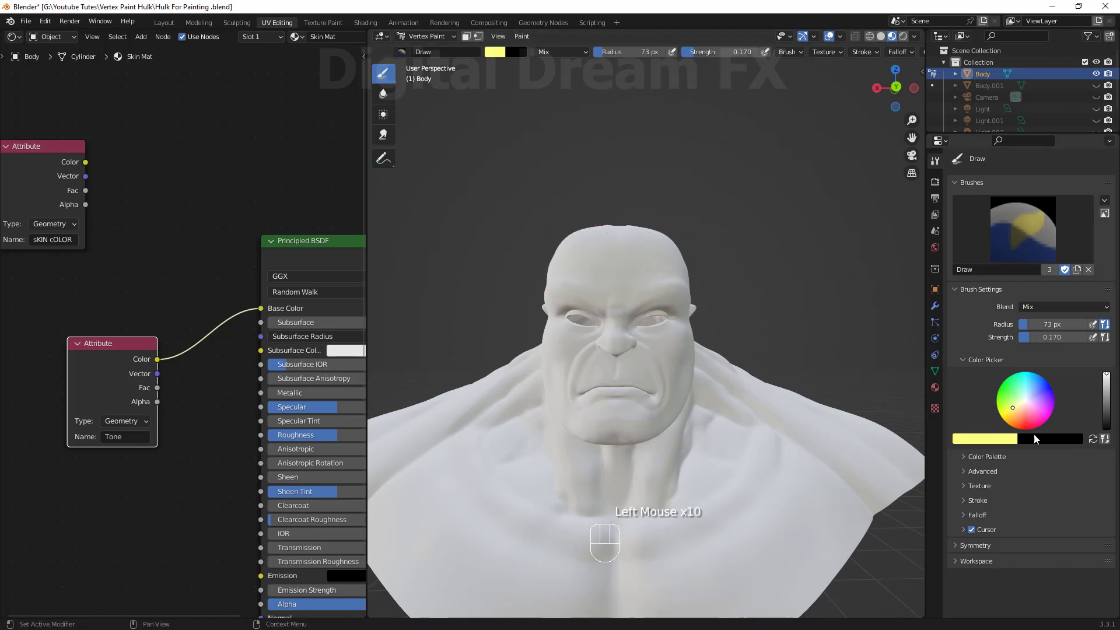
Paint pale yellow over the top of the head and brow on the Tone layer.
{"action": "scroll", "coordinate": [566, 282], "scroll_direction": "up", "scroll_amount": 4}
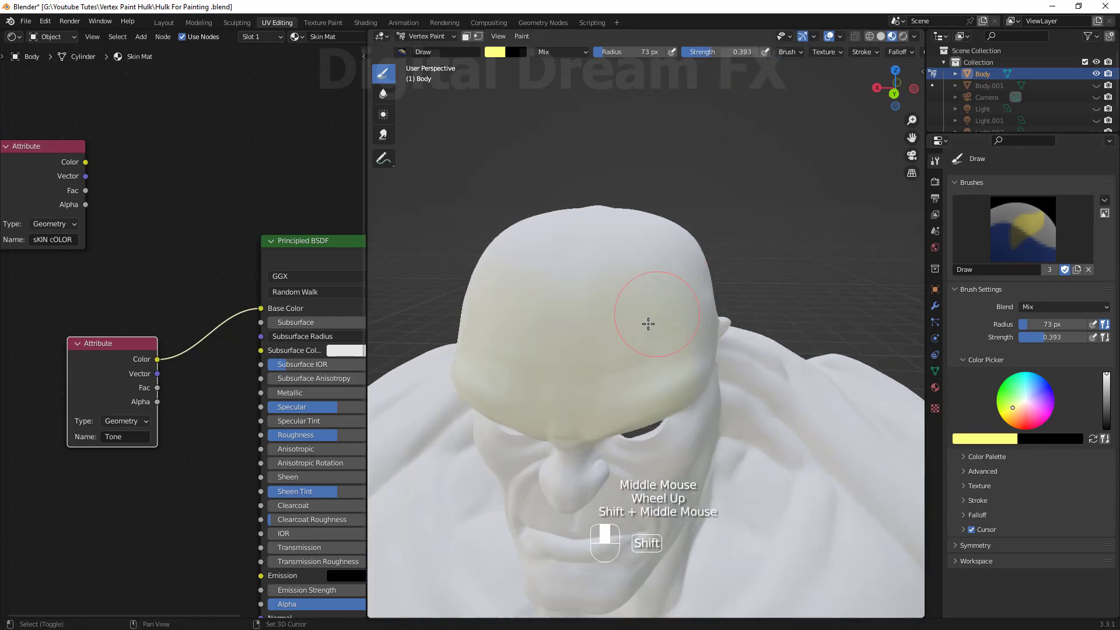
{"action": "middle_click_drag", "start_coordinate": [647, 343], "coordinate": [598, 246]}
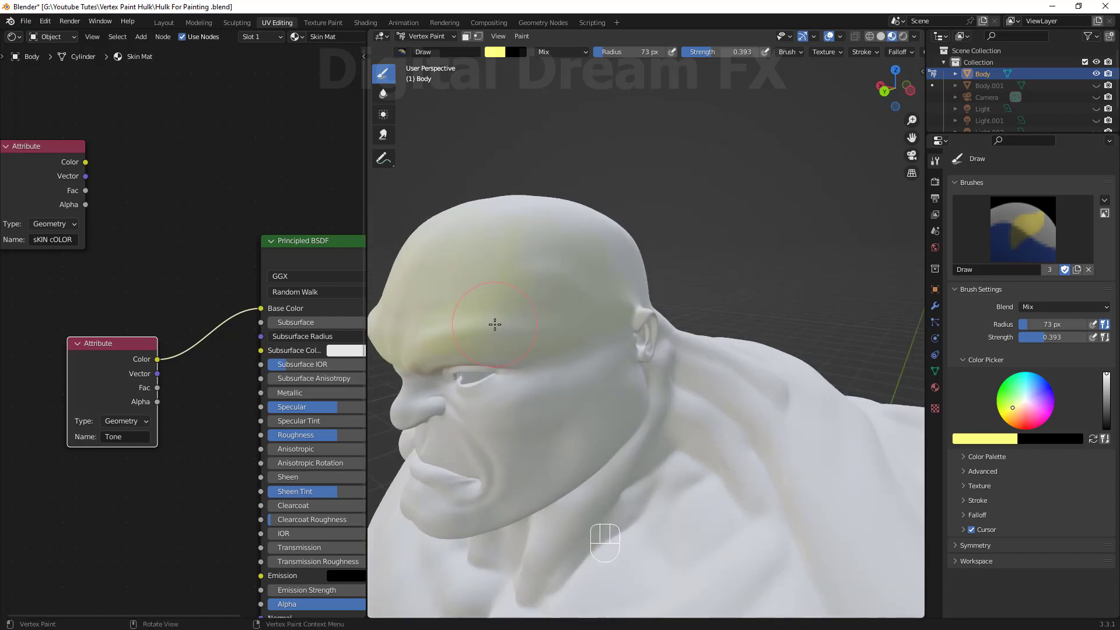
{"action": "middle_click_drag", "start_coordinate": [494, 325], "coordinate": [583, 351]}
{"action": "mouse_move", "coordinate": [543, 222]}
{"action": "middle_mouse_down"}
{"action": "mouse_move", "coordinate": [723, 327]}
{"action": "mouse_move", "coordinate": [673, 340]}
{"action": "mouse_move", "coordinate": [825, 363]}
{"action": "mouse_move", "coordinate": [721, 308]}
{"action": "mouse_move", "coordinate": [760, 437]}
{"action": "mouse_move", "coordinate": [718, 408]}
{"action": "mouse_move", "coordinate": [740, 390]}
{"action": "mouse_move", "coordinate": [636, 426]}
{"action": "mouse_move", "coordinate": [593, 340]}
{"action": "mouse_move", "coordinate": [642, 362]}
{"action": "mouse_move", "coordinate": [617, 234]}
{"action": "middle_mouse_up"}
{"action": "scroll", "coordinate": [682, 323], "scroll_direction": "down", "scroll_amount": 1}
{"action": "scroll", "coordinate": [668, 380], "scroll_direction": "up", "scroll_amount": 2}
{"action": "mouse_move", "coordinate": [683, 322]}
{"action": "middle_mouse_down"}
{"action": "mouse_move", "coordinate": [667, 380]}
{"action": "mouse_move", "coordinate": [668, 350]}
{"action": "middle_mouse_up"}
{"action": "left_click_drag", "start_coordinate": [668, 350], "coordinate": [688, 327]}
{"action": "middle_click_drag", "start_coordinate": [689, 326], "coordinate": [716, 255]}
{"action": "middle_click_drag", "start_coordinate": [465, 288], "coordinate": [706, 286]}
{"action": "scroll", "coordinate": [697, 302], "scroll_direction": "down", "scroll_amount": 2}
{"action": "middle_click_drag", "start_coordinate": [706, 286], "coordinate": [717, 274]}
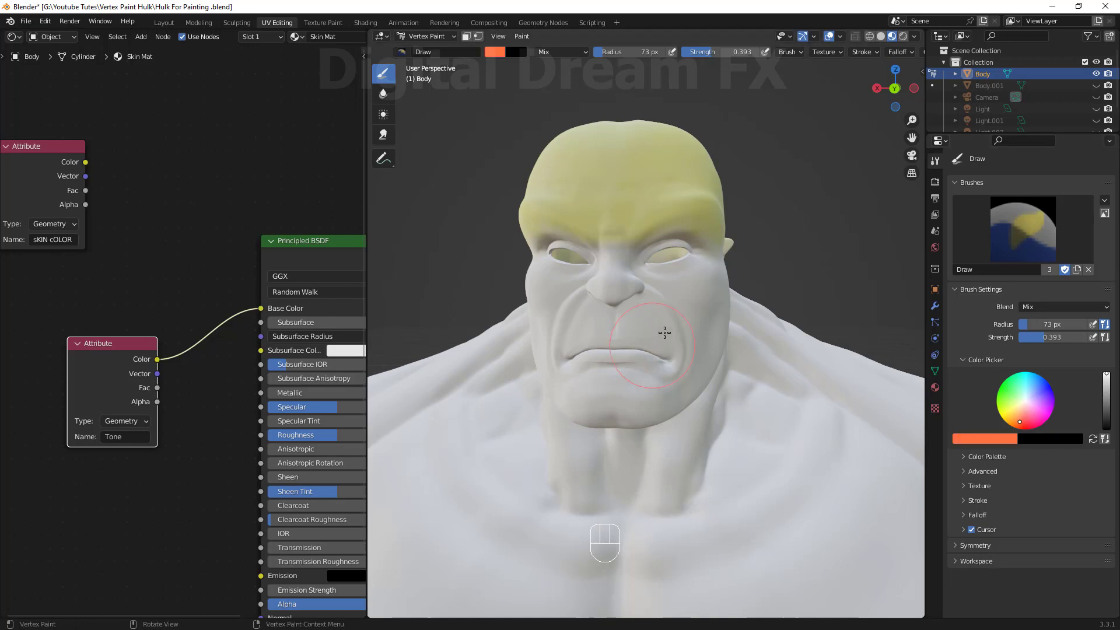
Paint orange over the cheeks and nose with X mirror symmetry.
{"action": "scroll", "coordinate": [664, 333], "scroll_direction": "up", "scroll_amount": 1}
{"action": "middle_click_drag", "start_coordinate": [664, 333], "coordinate": [670, 402], "text": "shift"}
{"action": "middle_click_drag", "start_coordinate": [670, 403], "coordinate": [679, 381]}
{"action": "scroll", "coordinate": [673, 453], "scroll_direction": "up", "scroll_amount": 1}
{"action": "left_click_drag", "start_coordinate": [663, 284], "coordinate": [666, 318]}
{"action": "mouse_move", "coordinate": [680, 327]}
{"action": "left_mouse_down"}
{"action": "mouse_move", "coordinate": [665, 290]}
{"action": "mouse_move", "coordinate": [740, 307]}
{"action": "mouse_move", "coordinate": [779, 402]}
{"action": "left_mouse_up"}
{"action": "middle_click_drag", "start_coordinate": [782, 413], "coordinate": [757, 367], "text": "shift"}
{"action": "left_click", "coordinate": [1050, 547]}
{"action": "scroll", "coordinate": [1053, 551], "scroll_direction": "down", "scroll_amount": 4}
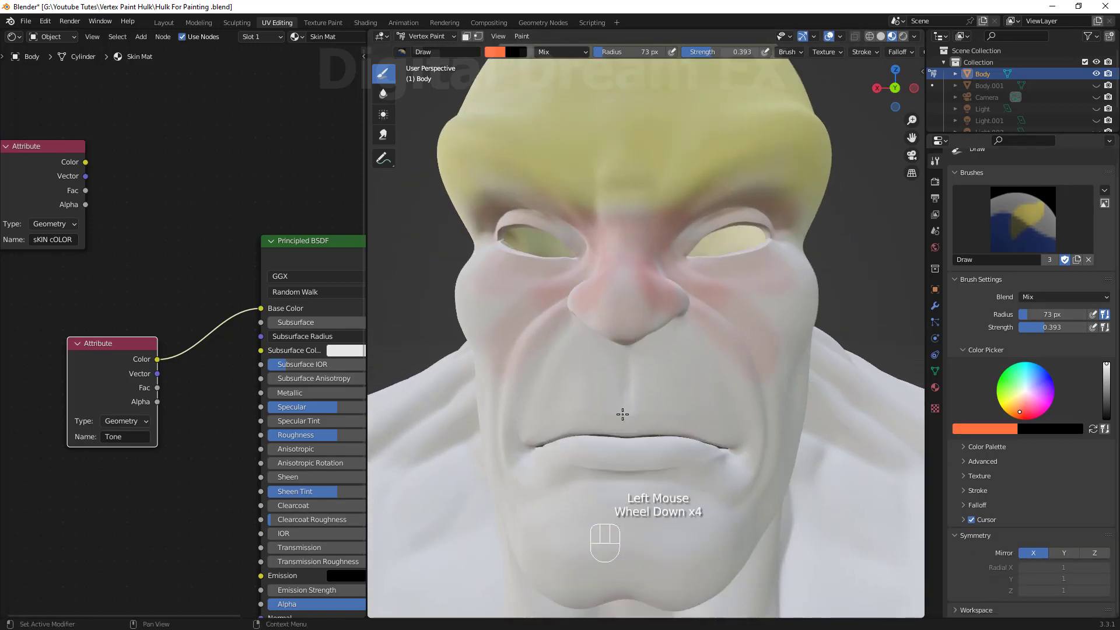
{"action": "left_click_drag", "start_coordinate": [686, 272], "coordinate": [692, 251]}
{"action": "mouse_move", "coordinate": [706, 268]}
{"action": "left_mouse_down"}
{"action": "mouse_move", "coordinate": [783, 242]}
{"action": "mouse_move", "coordinate": [734, 280]}
{"action": "left_mouse_up"}
{"action": "middle_click_drag", "start_coordinate": [710, 380], "coordinate": [644, 374]}
{"action": "left_click_drag", "start_coordinate": [642, 344], "coordinate": [732, 277]}
{"action": "left_click_drag", "start_coordinate": [732, 278], "coordinate": [653, 367]}
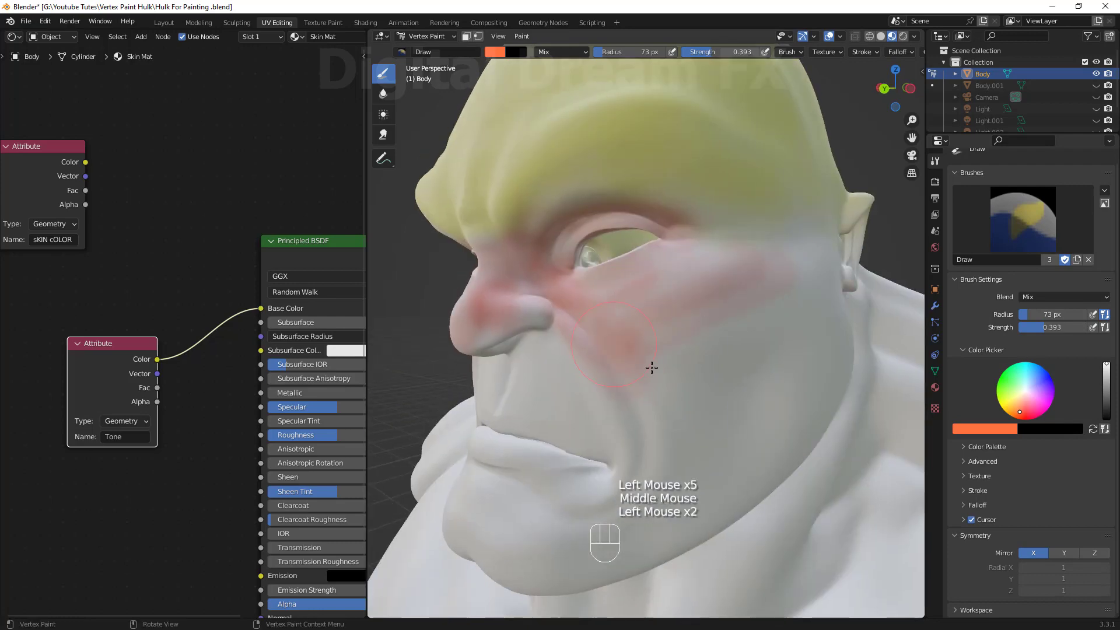
Enlarge the brush radius to 102 px and paint orange across the cheeks, nose and under the eyes.
{"action": "key", "text": "f"}
{"action": "left_click", "coordinate": [686, 340]}
{"action": "mouse_move", "coordinate": [695, 309]}
{"action": "left_mouse_down"}
{"action": "mouse_move", "coordinate": [680, 338]}
{"action": "mouse_move", "coordinate": [500, 375]}
{"action": "left_mouse_up"}
{"action": "middle_click_drag", "start_coordinate": [814, 314], "coordinate": [732, 304]}
{"action": "left_click_drag", "start_coordinate": [838, 275], "coordinate": [850, 169]}
{"action": "scroll", "coordinate": [849, 341], "scroll_direction": "down", "scroll_amount": 3}
{"action": "mouse_move", "coordinate": [616, 332]}
{"action": "middle_mouse_down"}
{"action": "mouse_move", "coordinate": [817, 330]}
{"action": "mouse_move", "coordinate": [636, 327]}
{"action": "middle_mouse_up"}
{"action": "scroll", "coordinate": [758, 326], "scroll_direction": "up", "scroll_amount": 3}
{"action": "left_click_drag", "start_coordinate": [677, 338], "coordinate": [625, 283]}
{"action": "middle_click_drag", "start_coordinate": [583, 303], "coordinate": [695, 315]}
{"action": "scroll", "coordinate": [592, 318], "scroll_direction": "down", "scroll_amount": 2}
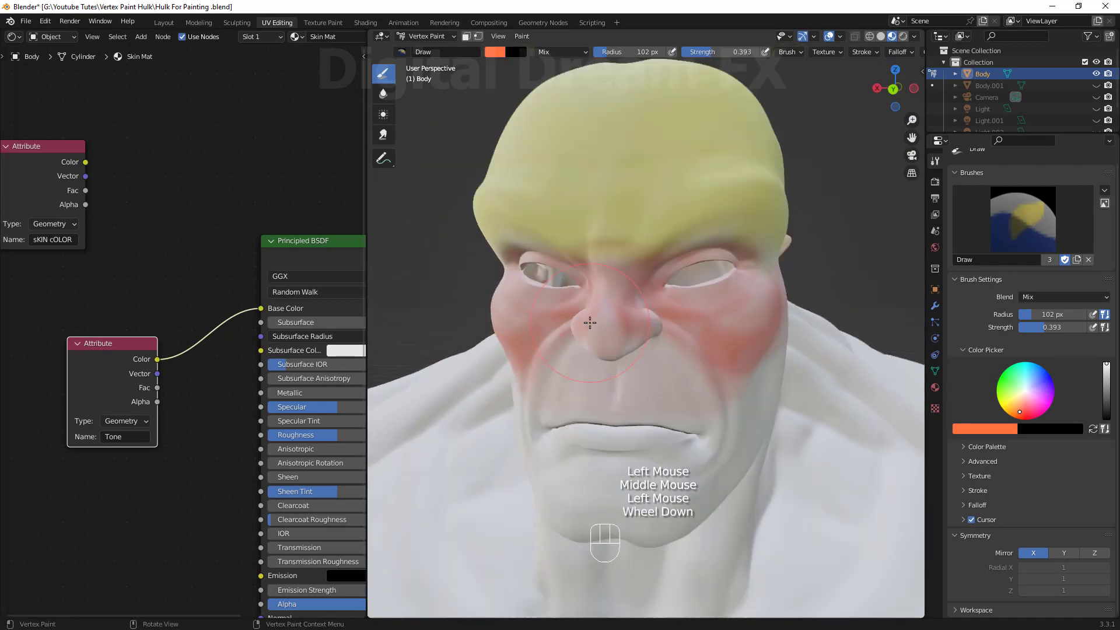
{"action": "left_click_drag", "start_coordinate": [589, 318], "coordinate": [547, 350]}
{"action": "middle_click_drag", "start_coordinate": [546, 350], "coordinate": [618, 342]}
{"action": "left_click_drag", "start_coordinate": [619, 341], "coordinate": [633, 315]}
{"action": "middle_click_drag", "start_coordinate": [633, 315], "coordinate": [690, 290]}
{"action": "scroll", "coordinate": [763, 297], "scroll_direction": "down", "scroll_amount": 3}
{"action": "scroll", "coordinate": [660, 358], "scroll_direction": "up", "scroll_amount": 1}
{"action": "mouse_move", "coordinate": [763, 298]}
{"action": "middle_mouse_down"}
{"action": "mouse_move", "coordinate": [660, 350]}
{"action": "mouse_move", "coordinate": [656, 329]}
{"action": "middle_mouse_up"}
{"action": "left_click_drag", "start_coordinate": [685, 274], "coordinate": [653, 292]}
{"action": "scroll", "coordinate": [654, 333], "scroll_direction": "up", "scroll_amount": 2}
{"action": "middle_click_drag", "start_coordinate": [671, 350], "coordinate": [686, 399], "text": "shift"}
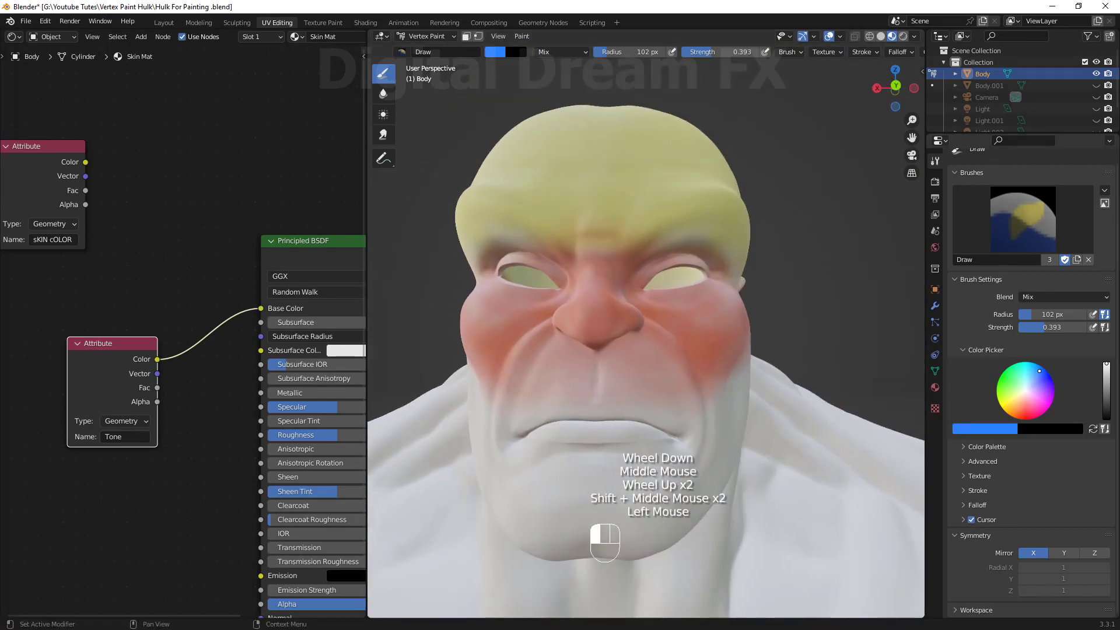
Paint light blue over the chin, mouth and jaw at a lower strength.
{"action": "middle_click_drag", "start_coordinate": [651, 320], "coordinate": [649, 367]}
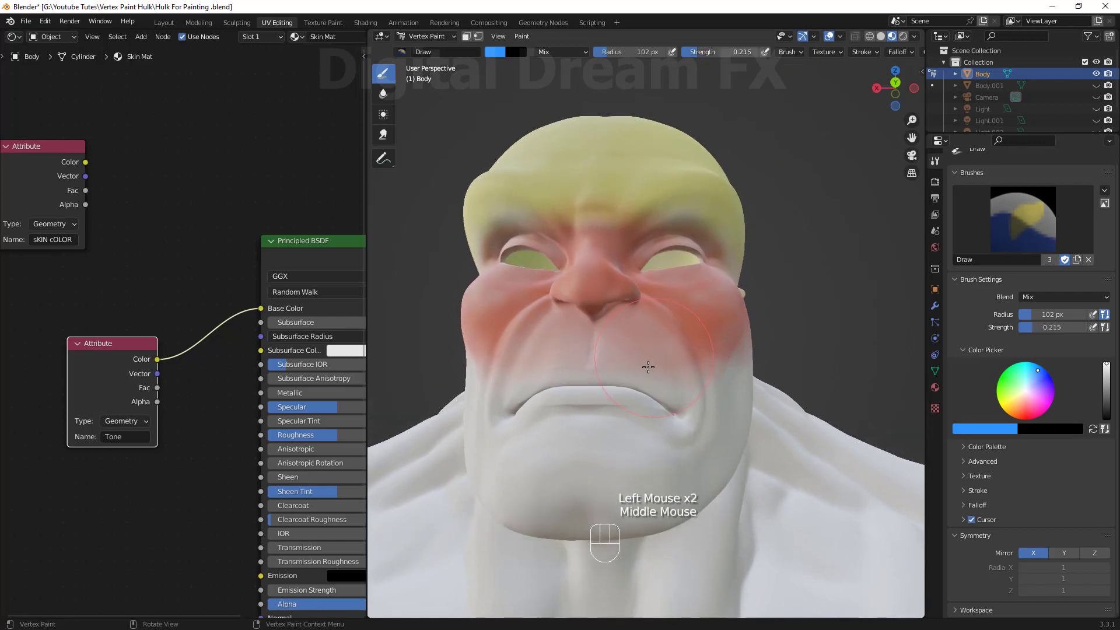
{"action": "middle_click_drag", "start_coordinate": [678, 417], "coordinate": [662, 402]}
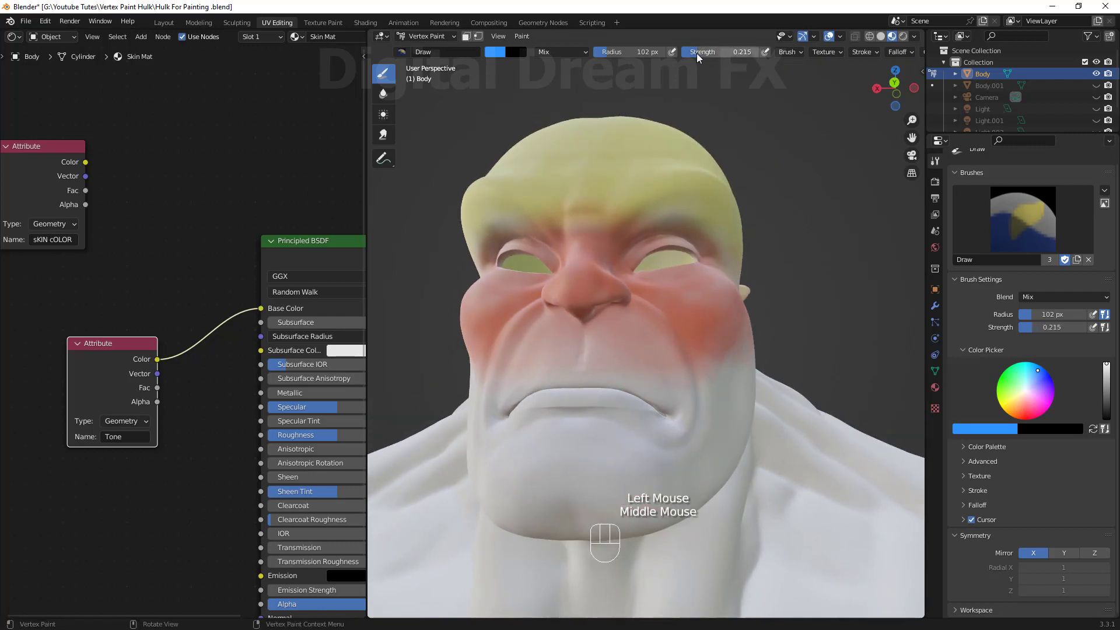
{"action": "middle_click_drag", "start_coordinate": [667, 428], "coordinate": [585, 430]}
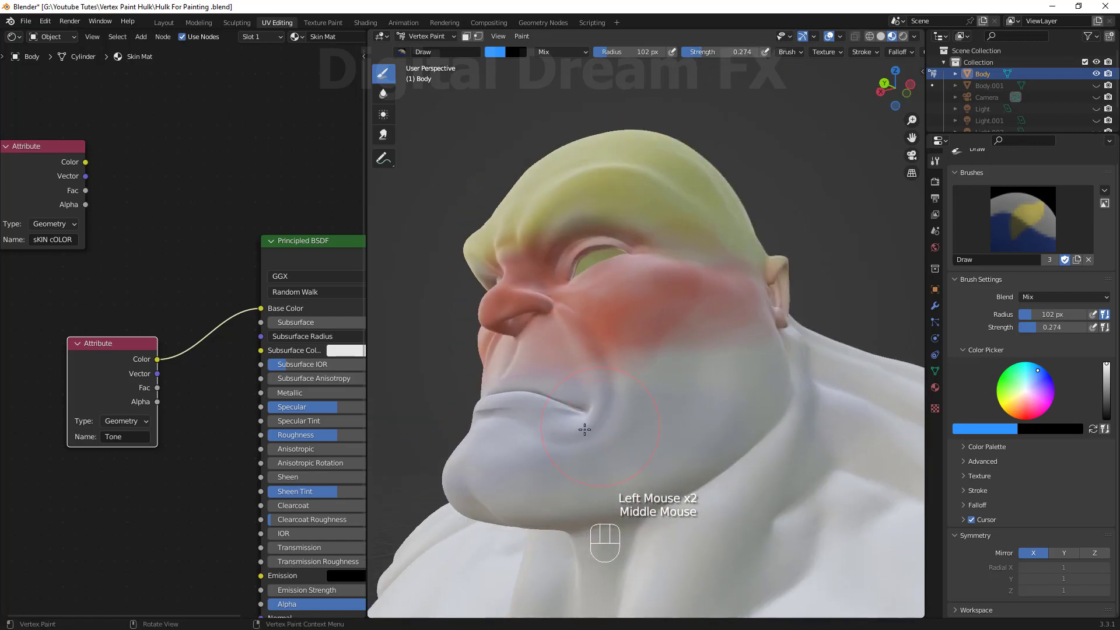
{"action": "scroll", "coordinate": [559, 500], "scroll_direction": "down", "scroll_amount": 4}
{"action": "left_click", "coordinate": [586, 379]}
{"action": "middle_click_drag", "start_coordinate": [559, 499], "coordinate": [619, 467]}
{"action": "scroll", "coordinate": [607, 402], "scroll_direction": "down", "scroll_amount": 2}
{"action": "scroll", "coordinate": [619, 466], "scroll_direction": "up", "scroll_amount": 4}
{"action": "middle_click_drag", "start_coordinate": [619, 408], "coordinate": [625, 460], "text": "shift"}
{"action": "middle_click_drag", "start_coordinate": [624, 461], "coordinate": [642, 479]}
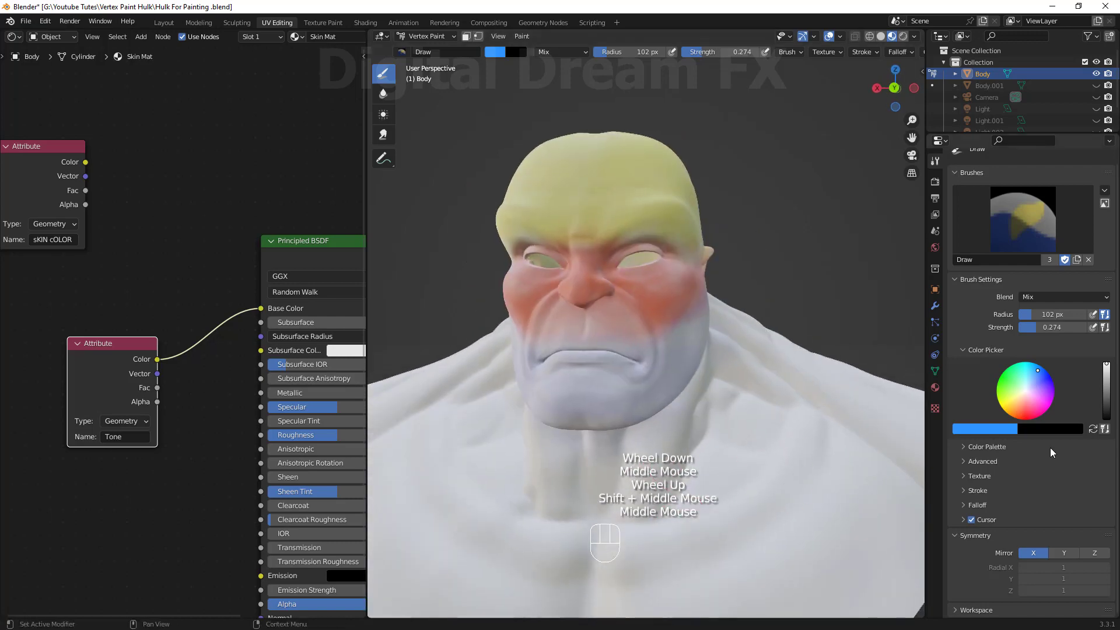
Paint orange over the neck and upper chest.
{"action": "left_click_drag", "start_coordinate": [653, 467], "coordinate": [717, 450]}
{"action": "scroll", "coordinate": [746, 447], "scroll_direction": "down", "scroll_amount": 3}
{"action": "middle_click_drag", "start_coordinate": [746, 447], "coordinate": [745, 434], "text": "shift"}
{"action": "scroll", "coordinate": [745, 435], "scroll_direction": "up", "scroll_amount": 3}
{"action": "left_click_drag", "start_coordinate": [746, 435], "coordinate": [741, 417]}
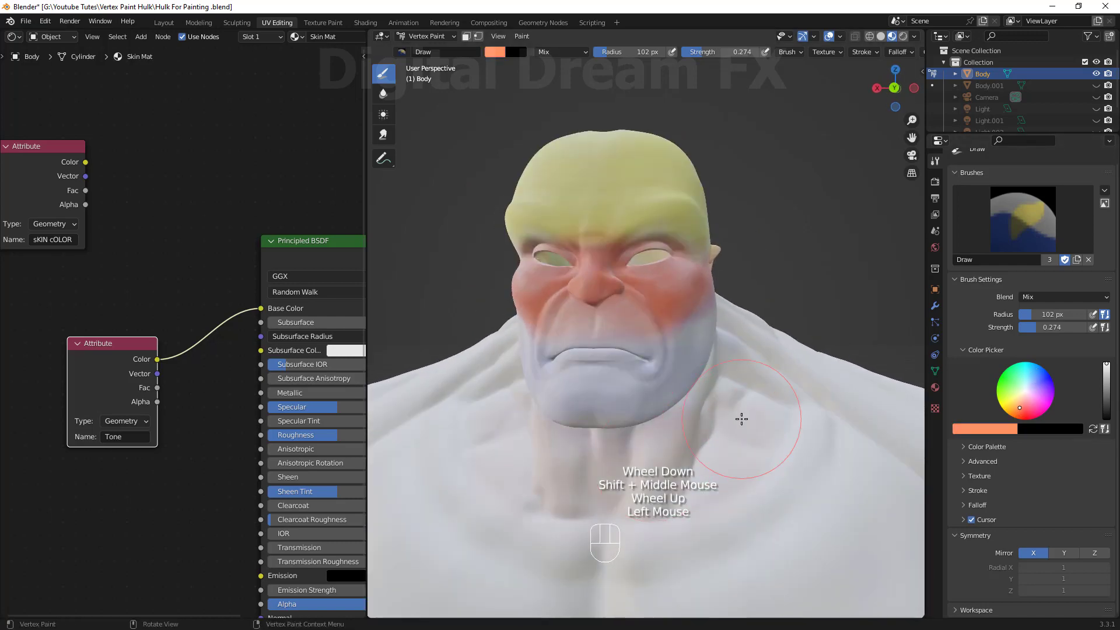
{"action": "middle_click_drag", "start_coordinate": [740, 418], "coordinate": [723, 321], "text": "shift"}
{"action": "left_click_drag", "start_coordinate": [721, 362], "coordinate": [647, 466]}
{"action": "scroll", "coordinate": [772, 436], "scroll_direction": "down", "scroll_amount": 3}
{"action": "middle_click_drag", "start_coordinate": [771, 436], "coordinate": [688, 417]}
{"action": "left_click_drag", "start_coordinate": [770, 373], "coordinate": [811, 339]}
{"action": "scroll", "coordinate": [794, 350], "scroll_direction": "down", "scroll_amount": 2}
{"action": "mouse_move", "coordinate": [794, 350]}
{"action": "middle_mouse_down"}
{"action": "mouse_move", "coordinate": [758, 368]}
{"action": "mouse_move", "coordinate": [700, 437]}
{"action": "middle_mouse_up"}
{"action": "left_click_drag", "start_coordinate": [735, 374], "coordinate": [692, 430]}
{"action": "middle_click_drag", "start_coordinate": [693, 430], "coordinate": [613, 426]}
{"action": "scroll", "coordinate": [843, 448], "scroll_direction": "down", "scroll_amount": 4}
{"action": "middle_click_drag", "start_coordinate": [758, 449], "coordinate": [846, 402]}
{"action": "middle_click_drag", "start_coordinate": [758, 420], "coordinate": [735, 379], "text": "shift"}
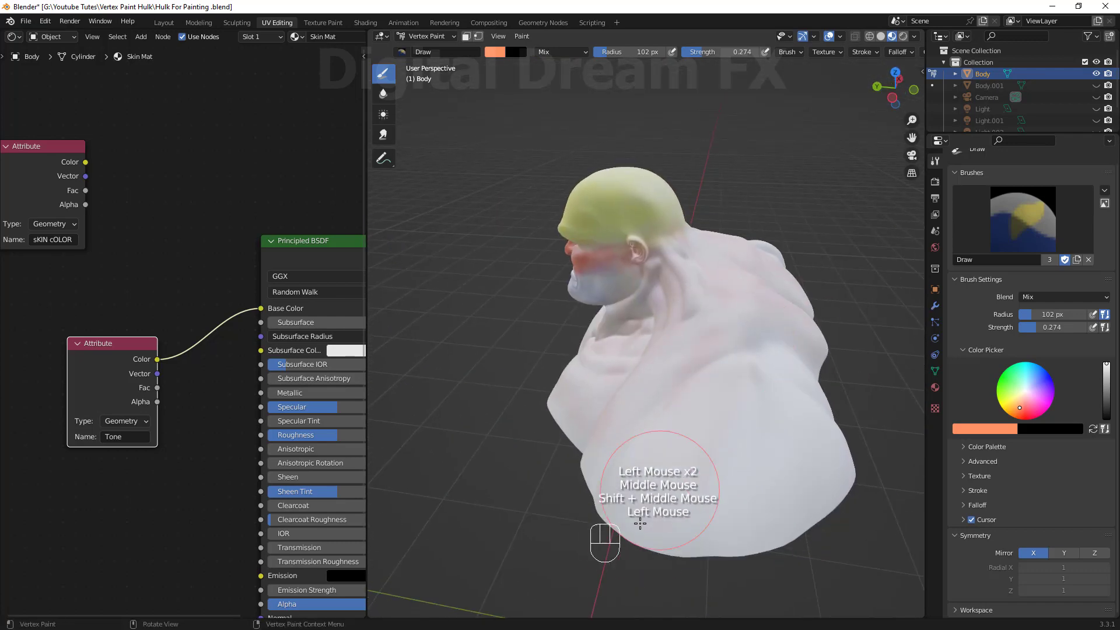
Paint orange over the back and sides of the torso.
{"action": "left_click_drag", "start_coordinate": [659, 487], "coordinate": [817, 355]}
{"action": "mouse_move", "coordinate": [659, 496]}
{"action": "middle_mouse_down"}
{"action": "mouse_move", "coordinate": [764, 479]}
{"action": "mouse_move", "coordinate": [711, 491]}
{"action": "middle_mouse_up"}
{"action": "scroll", "coordinate": [584, 409], "scroll_direction": "up", "scroll_amount": 4}
{"action": "left_click_drag", "start_coordinate": [525, 403], "coordinate": [443, 300]}
{"action": "middle_click_drag", "start_coordinate": [404, 477], "coordinate": [599, 287]}
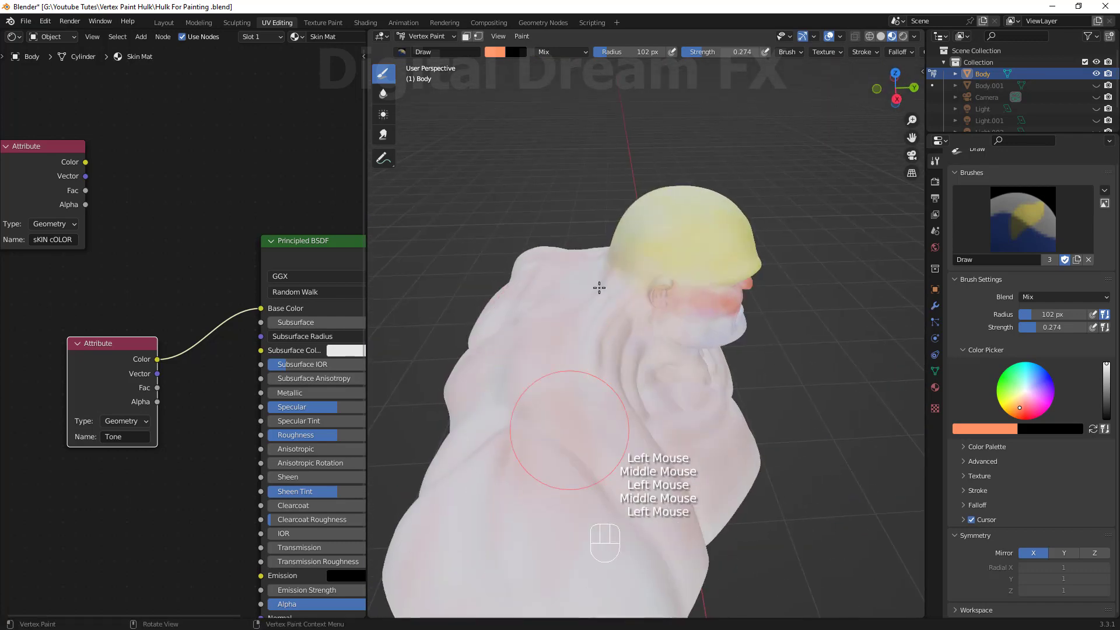
{"action": "middle_click_drag", "start_coordinate": [720, 403], "coordinate": [587, 322]}
{"action": "scroll", "coordinate": [587, 323], "scroll_direction": "up", "scroll_amount": 2}
{"action": "left_click_drag", "start_coordinate": [635, 373], "coordinate": [828, 486]}
{"action": "middle_click_drag", "start_coordinate": [773, 505], "coordinate": [775, 550], "text": "shift"}
{"action": "scroll", "coordinate": [775, 513], "scroll_direction": "up", "scroll_amount": 2}
{"action": "mouse_move", "coordinate": [778, 467]}
{"action": "middle_mouse_down", "text": "shift"}
{"action": "mouse_move", "coordinate": [782, 525]}
{"action": "mouse_move", "coordinate": [759, 490]}
{"action": "middle_mouse_up", "text": "shift"}
{"action": "middle_click_drag", "start_coordinate": [700, 379], "coordinate": [694, 326], "text": "shift"}
Switch to the Blur brush and soften the color transitions across the face, jaw and neck.
{"action": "left_click", "coordinate": [384, 94]}
{"action": "middle_click_drag", "start_coordinate": [555, 193], "coordinate": [585, 221], "text": "shift"}
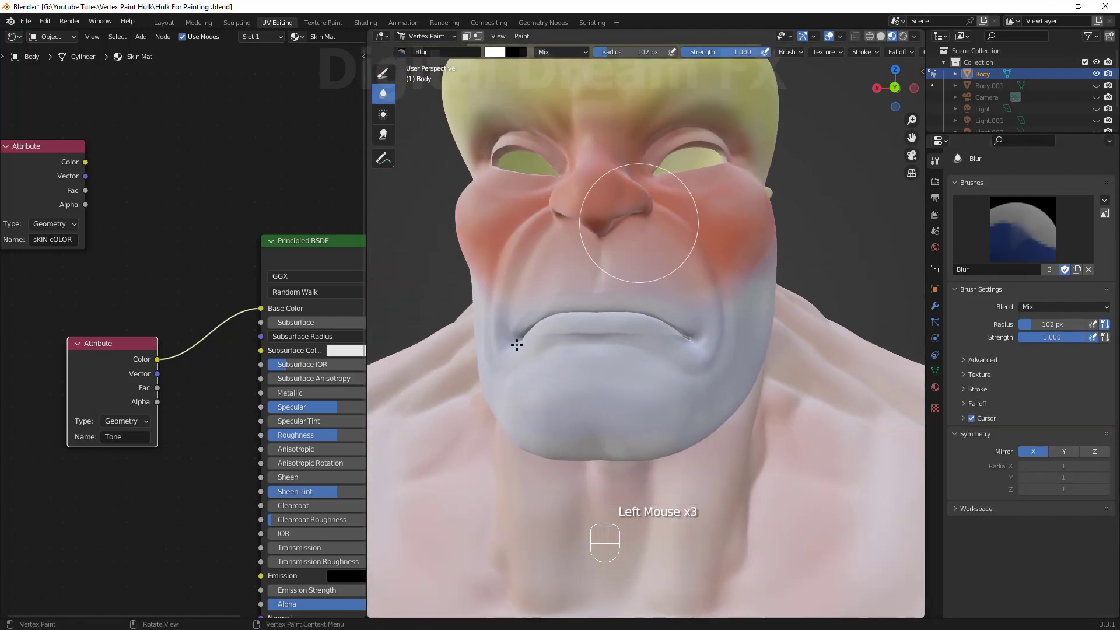
{"action": "middle_click_drag", "start_coordinate": [517, 345], "coordinate": [635, 367]}
{"action": "middle_click_drag", "start_coordinate": [688, 400], "coordinate": [583, 327]}
{"action": "middle_click_drag", "start_coordinate": [665, 488], "coordinate": [772, 332], "text": "shift"}
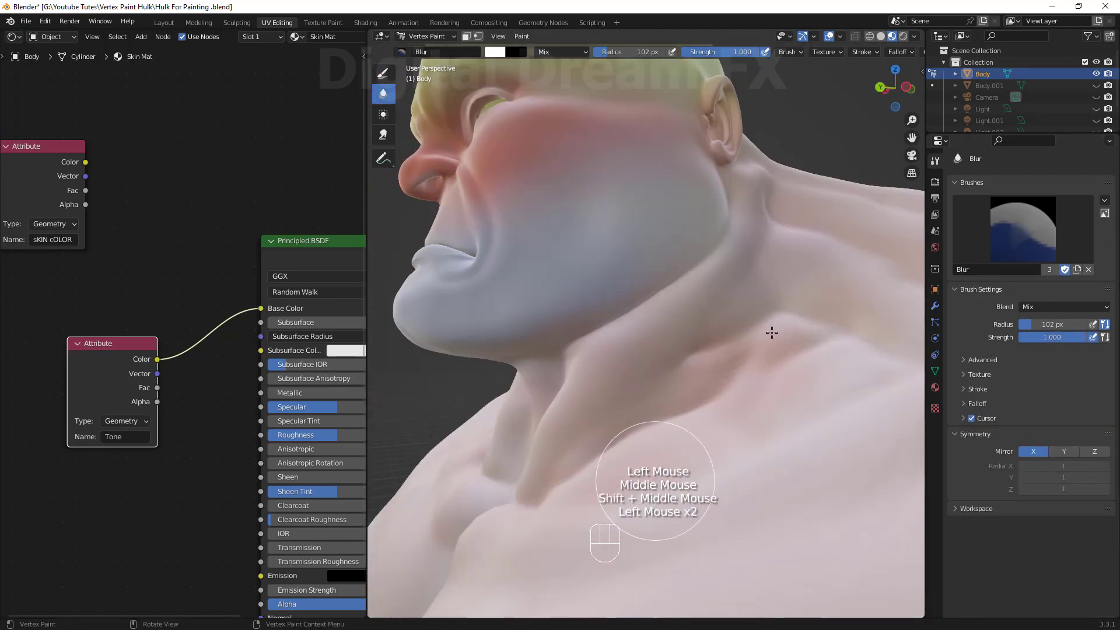
{"action": "left_click_drag", "start_coordinate": [367, 326], "coordinate": [188, 321]}
{"action": "scroll", "coordinate": [558, 308], "scroll_direction": "down", "scroll_amount": 2}
{"action": "middle_click_drag", "start_coordinate": [558, 308], "coordinate": [676, 280]}
{"action": "scroll", "coordinate": [665, 286], "scroll_direction": "up", "scroll_amount": 1}
{"action": "middle_click_drag", "start_coordinate": [658, 298], "coordinate": [594, 244], "text": "shift"}
{"action": "middle_click_drag", "start_coordinate": [676, 252], "coordinate": [560, 274]}
{"action": "middle_click_drag", "start_coordinate": [724, 426], "coordinate": [747, 356], "text": "shift"}
{"action": "left_click_drag", "start_coordinate": [554, 408], "coordinate": [506, 491]}
{"action": "middle_click_drag", "start_coordinate": [506, 491], "coordinate": [545, 382], "text": "shift"}
{"action": "left_click_drag", "start_coordinate": [855, 453], "coordinate": [671, 600]}
{"action": "scroll", "coordinate": [670, 525], "scroll_direction": "down", "scroll_amount": 2}
{"action": "middle_click_drag", "start_coordinate": [525, 408], "coordinate": [642, 467]}
{"action": "middle_click_drag", "start_coordinate": [666, 409], "coordinate": [828, 367]}
{"action": "left_click_drag", "start_coordinate": [636, 344], "coordinate": [623, 305]}
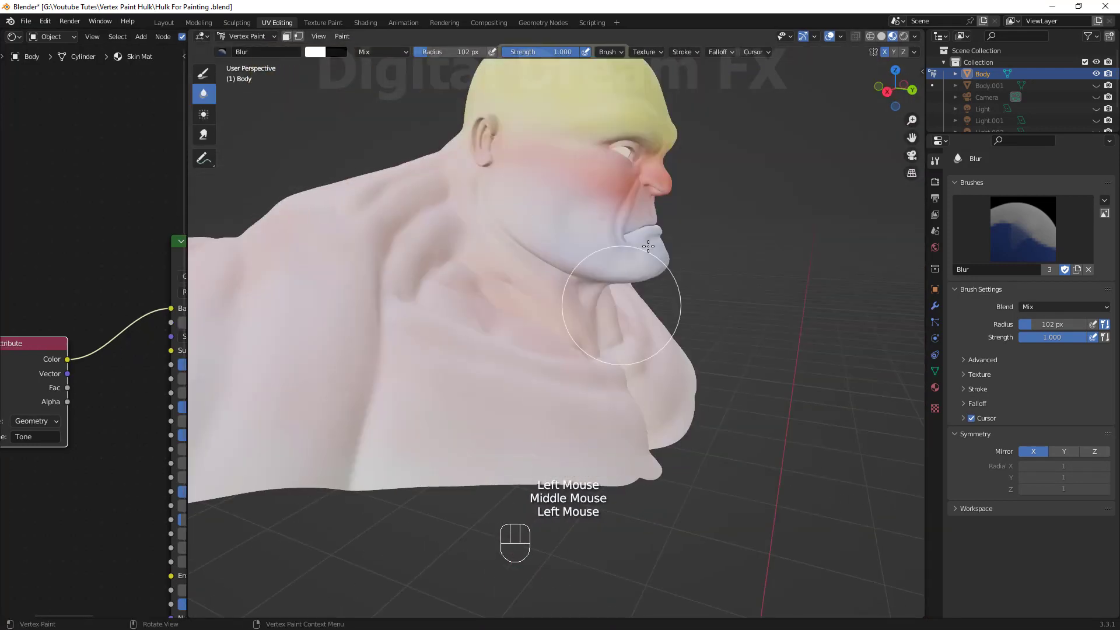
Blur the painted colors over the shoulders, chest and back of the bust.
{"action": "mouse_move", "coordinate": [650, 143]}
{"action": "middle_mouse_down", "text": "shift"}
{"action": "mouse_move", "coordinate": [663, 263]}
{"action": "mouse_move", "coordinate": [565, 286]}
{"action": "middle_mouse_up", "text": "shift"}
{"action": "left_click_drag", "start_coordinate": [565, 292], "coordinate": [577, 332]}
{"action": "middle_click_drag", "start_coordinate": [607, 332], "coordinate": [513, 327]}
{"action": "left_click_drag", "start_coordinate": [515, 321], "coordinate": [504, 233]}
{"action": "scroll", "coordinate": [600, 355], "scroll_direction": "up", "scroll_amount": 1}
{"action": "mouse_move", "coordinate": [507, 408]}
{"action": "middle_mouse_down"}
{"action": "mouse_move", "coordinate": [600, 355]}
{"action": "mouse_move", "coordinate": [683, 274]}
{"action": "middle_mouse_up"}
{"action": "left_click_drag", "start_coordinate": [558, 390], "coordinate": [447, 335]}
{"action": "scroll", "coordinate": [660, 328], "scroll_direction": "down", "scroll_amount": 2}
{"action": "middle_click_drag", "start_coordinate": [560, 350], "coordinate": [641, 396]}
{"action": "left_click_drag", "start_coordinate": [461, 458], "coordinate": [548, 320]}
{"action": "middle_click_drag", "start_coordinate": [607, 315], "coordinate": [479, 300]}
{"action": "scroll", "coordinate": [663, 338], "scroll_direction": "up", "scroll_amount": 1}
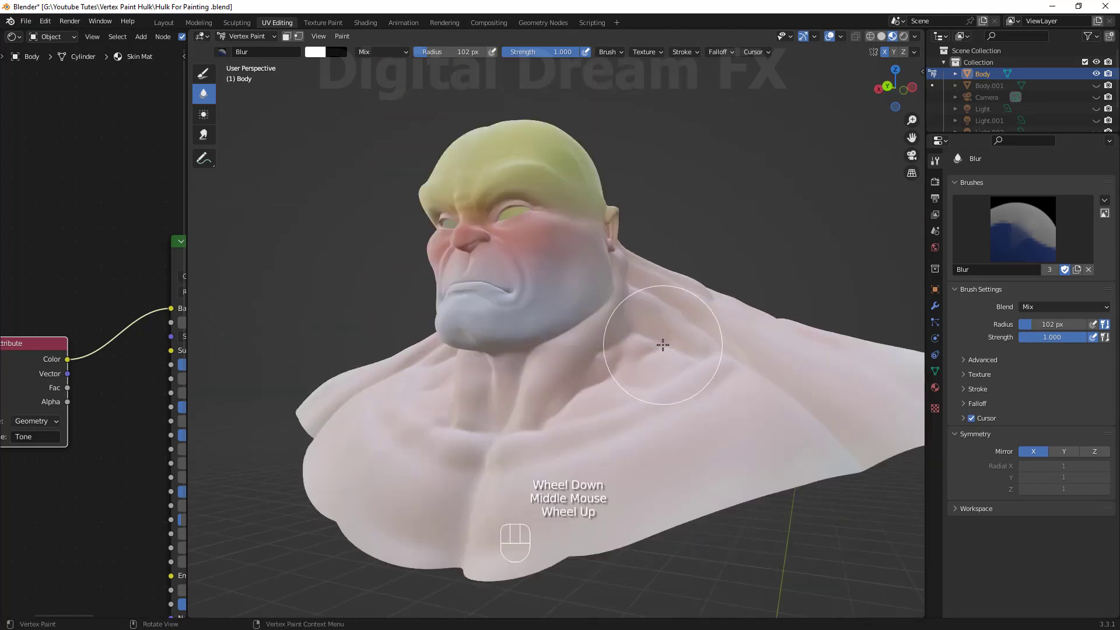
{"action": "middle_click_drag", "start_coordinate": [663, 338], "coordinate": [685, 396], "text": "shift"}
{"action": "left_click_drag", "start_coordinate": [601, 279], "coordinate": [725, 462]}
{"action": "middle_click_drag", "start_coordinate": [749, 560], "coordinate": [829, 525]}
{"action": "scroll", "coordinate": [630, 300], "scroll_direction": "up", "scroll_amount": 1}
{"action": "middle_click_drag", "start_coordinate": [630, 300], "coordinate": [554, 327]}
{"action": "scroll", "coordinate": [562, 368], "scroll_direction": "up", "scroll_amount": 1}
{"action": "middle_click_drag", "start_coordinate": [562, 368], "coordinate": [577, 304], "text": "shift"}
{"action": "middle_click_drag", "start_coordinate": [578, 304], "coordinate": [589, 286]}
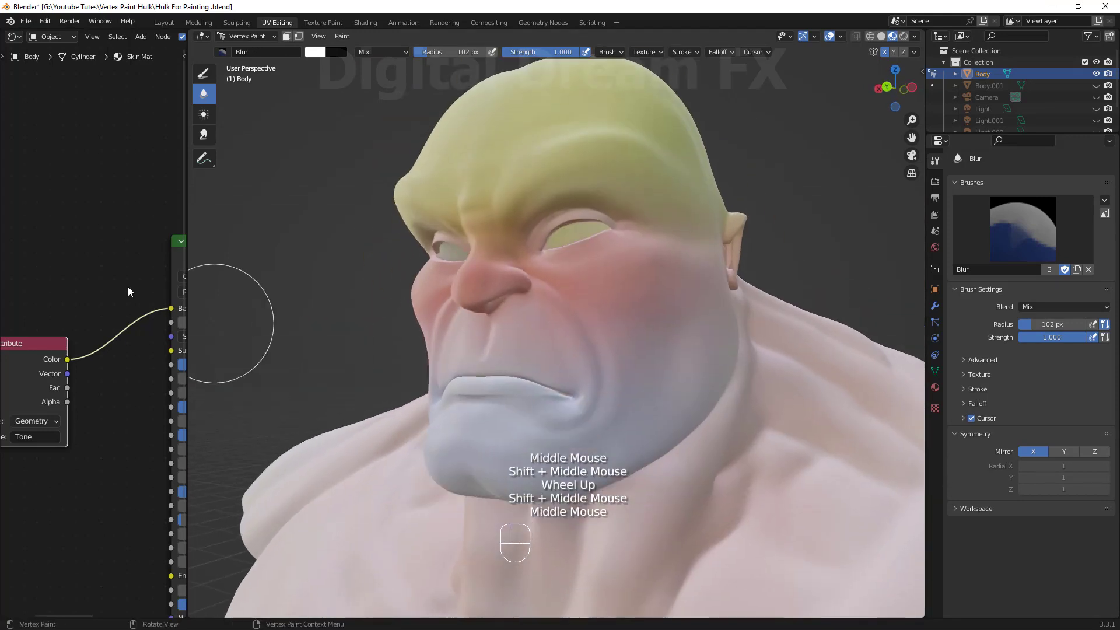
Widen the node editor and rearrange the skin color Attribute node above the Tone node.
{"action": "left_click_drag", "start_coordinate": [187, 287], "coordinate": [670, 286]}
{"action": "scroll", "coordinate": [635, 336], "scroll_direction": "down", "scroll_amount": 1}
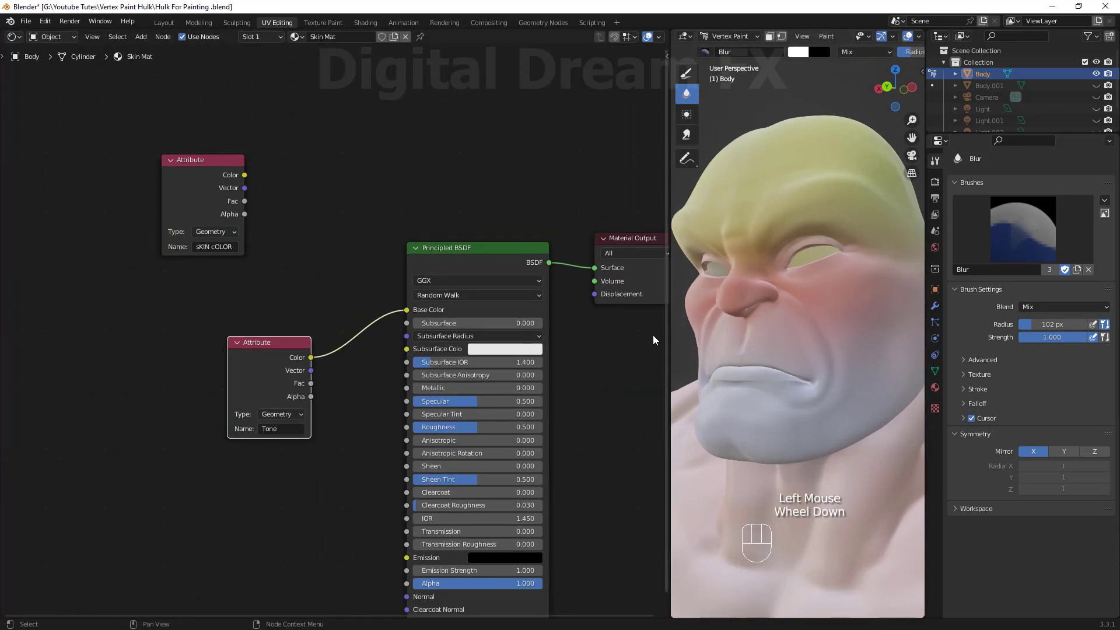
{"action": "left_click_drag", "start_coordinate": [670, 341], "coordinate": [465, 340]}
{"action": "scroll", "coordinate": [593, 338], "scroll_direction": "down", "scroll_amount": 1}
{"action": "middle_click_drag", "start_coordinate": [660, 350], "coordinate": [601, 315], "text": "shift"}
{"action": "middle_click_drag", "start_coordinate": [636, 326], "coordinate": [631, 375], "text": "shift"}
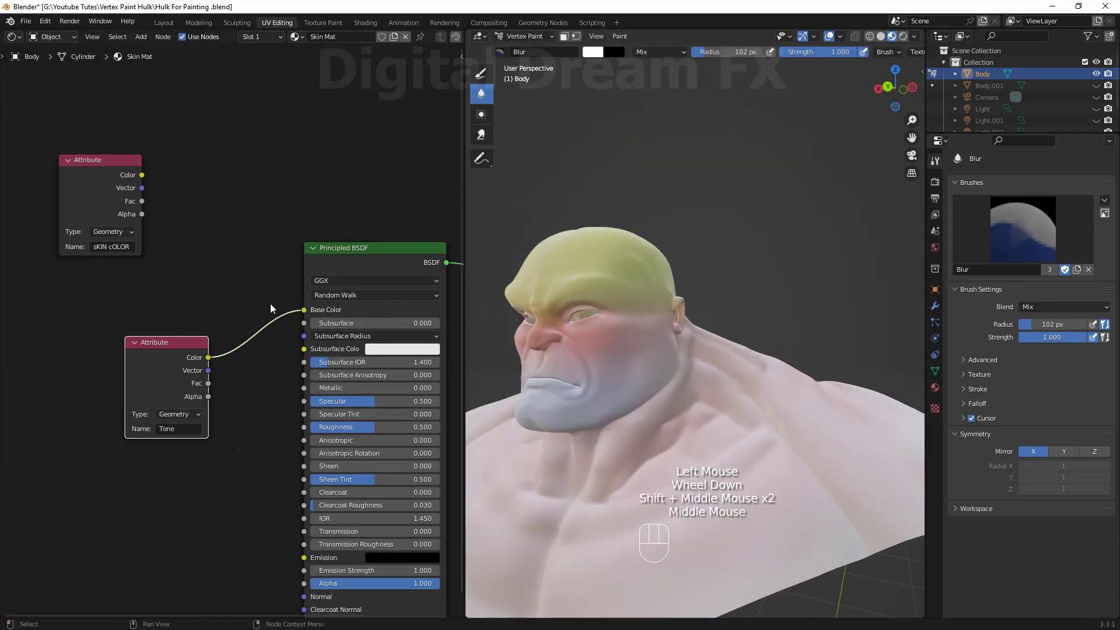
{"action": "scroll", "coordinate": [271, 307], "scroll_direction": "up", "scroll_amount": 1}
{"action": "middle_click_drag", "start_coordinate": [270, 308], "coordinate": [280, 326], "text": "shift"}
{"action": "left_click_drag", "start_coordinate": [91, 182], "coordinate": [71, 243]}
{"action": "left_click_drag", "start_coordinate": [179, 362], "coordinate": [164, 364]}
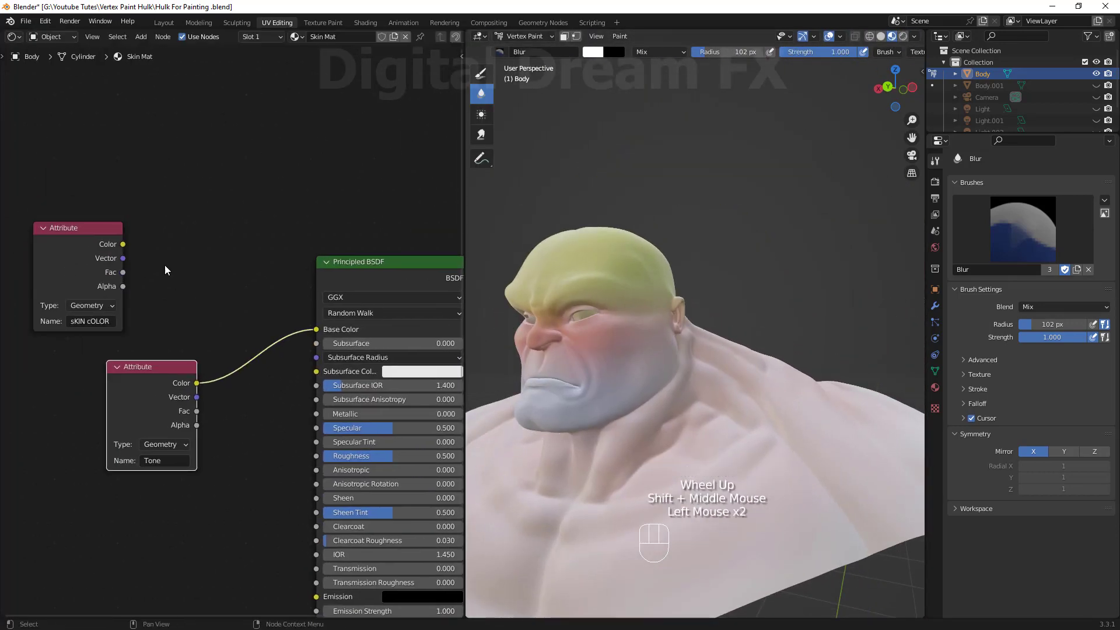
Add a Mix color node to the skin material.
{"action": "left_click", "coordinate": [169, 266]}
{"action": "key", "text": "shift+a"}
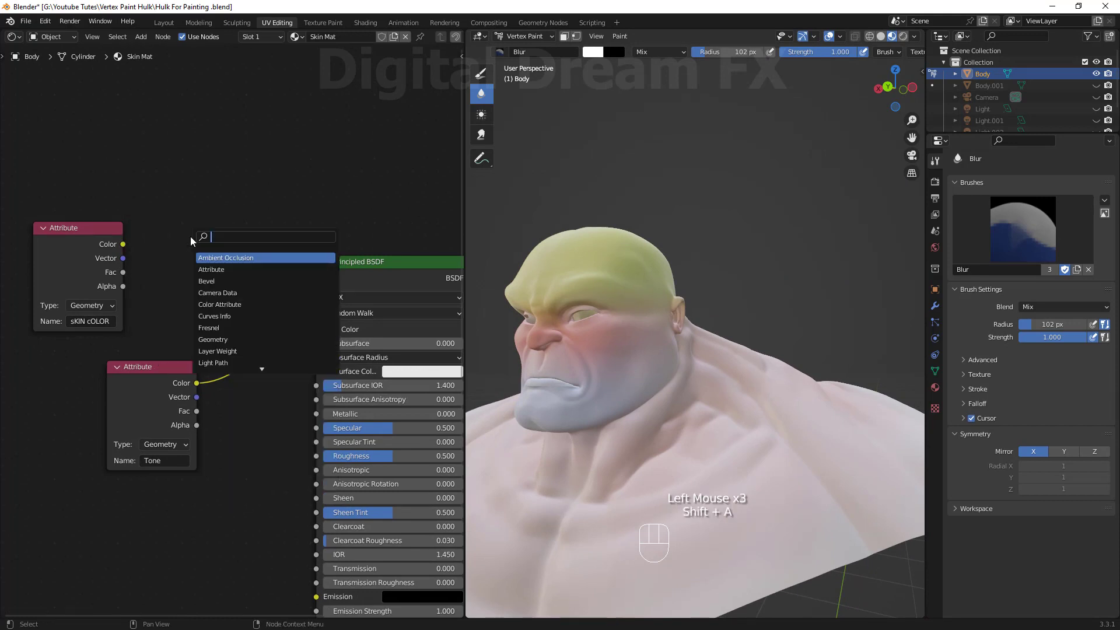
{"action": "type", "text": "mix"}
{"action": "left_click", "coordinate": [215, 257]}
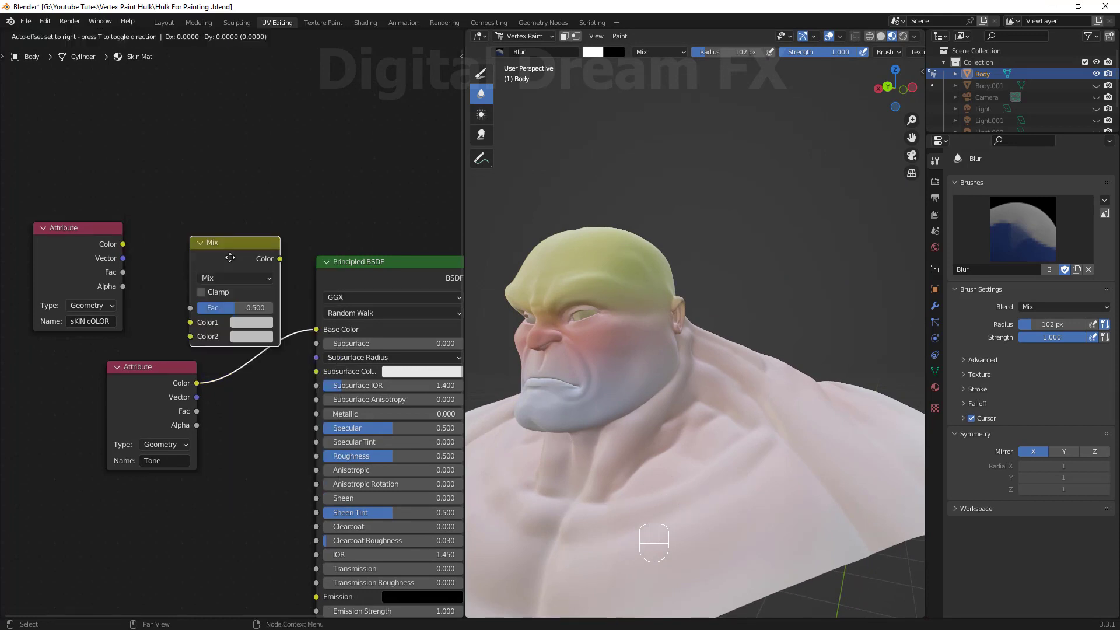
Connect the skin color attribute to Color1, the Tone attribute to Color2, and the Mix output to Base Color.
{"action": "left_click", "coordinate": [200, 226]}
{"action": "left_click_drag", "start_coordinate": [123, 244], "coordinate": [177, 290]}
{"action": "left_click_drag", "start_coordinate": [196, 383], "coordinate": [177, 305]}
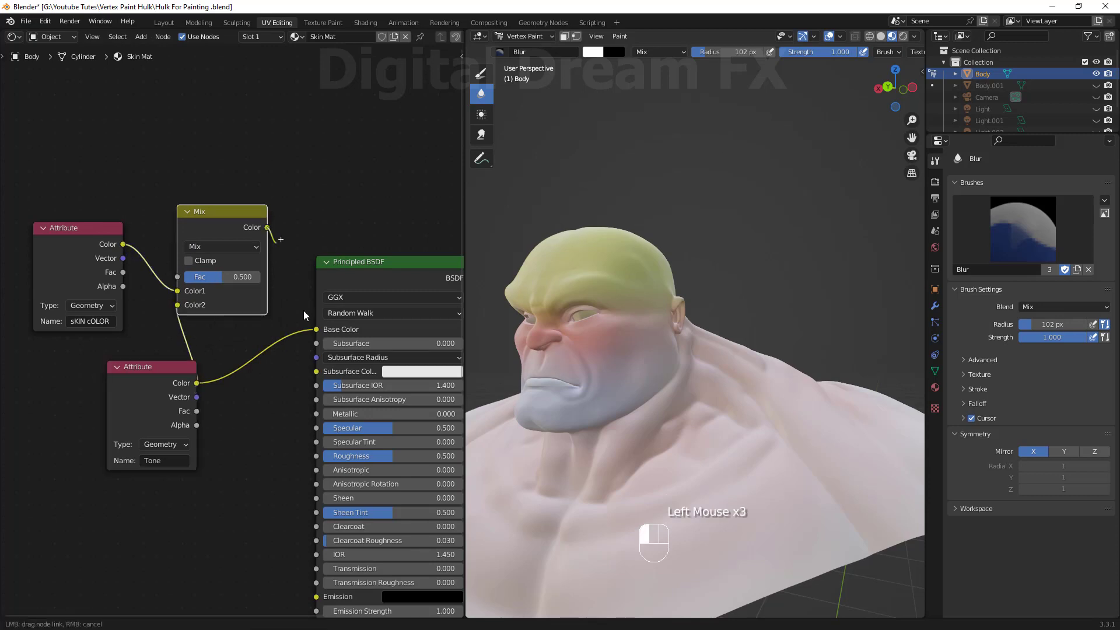
{"action": "left_click_drag", "start_coordinate": [267, 227], "coordinate": [316, 329]}
Move the Tone node aside and set the Mix node's blending mode to Color.
{"action": "left_click_drag", "start_coordinate": [149, 366], "coordinate": [75, 356]}
{"action": "middle_click_drag", "start_coordinate": [725, 350], "coordinate": [671, 379]}
{"action": "middle_click_drag", "start_coordinate": [671, 379], "coordinate": [687, 353]}
{"action": "scroll", "coordinate": [690, 357], "scroll_direction": "up", "scroll_amount": 1}
{"action": "middle_click_drag", "start_coordinate": [687, 353], "coordinate": [685, 344]}
{"action": "left_click", "coordinate": [233, 252]}
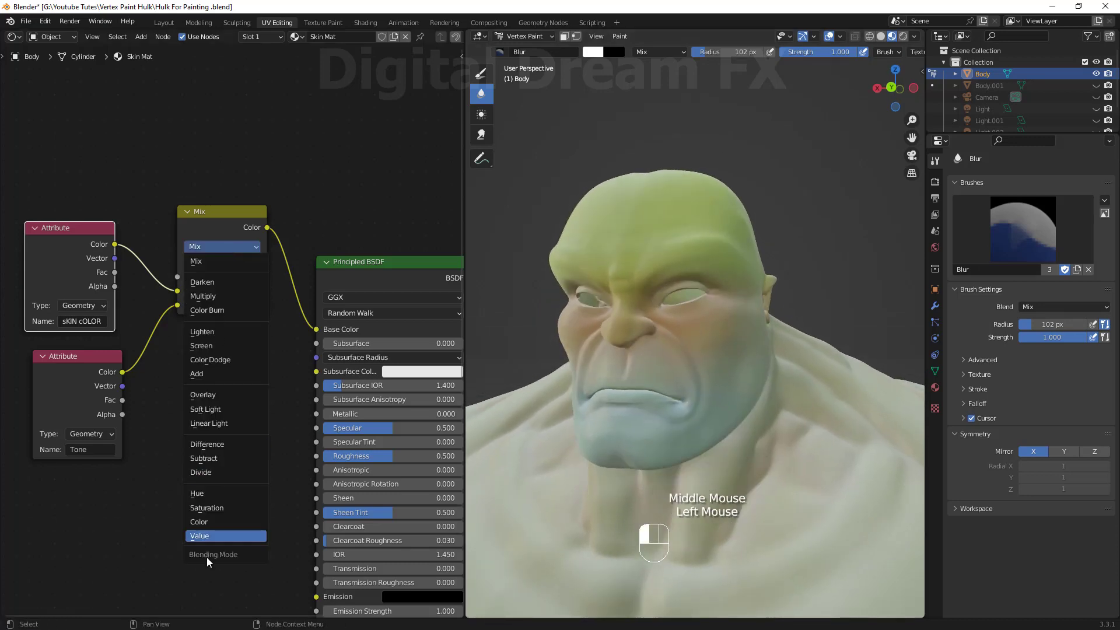
{"action": "left_click", "coordinate": [200, 522]}
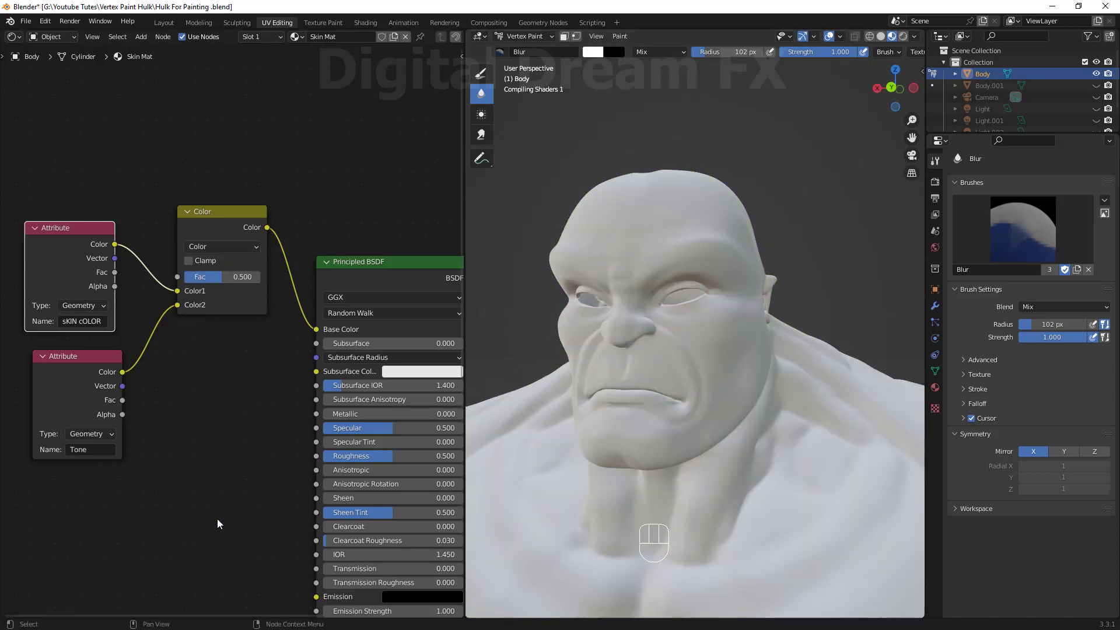
Inspect the bust's mixed skin colors from several angles.
{"action": "middle_click_drag", "start_coordinate": [671, 385], "coordinate": [742, 370]}
{"action": "scroll", "coordinate": [726, 410], "scroll_direction": "down", "scroll_amount": 3}
{"action": "scroll", "coordinate": [743, 370], "scroll_direction": "up", "scroll_amount": 3}
{"action": "middle_click_drag", "start_coordinate": [742, 370], "coordinate": [743, 406], "text": "shift"}
{"action": "middle_click_drag", "start_coordinate": [742, 406], "coordinate": [767, 380]}
{"action": "middle_click_drag", "start_coordinate": [749, 337], "coordinate": [724, 368], "text": "shift"}
{"action": "mouse_move", "coordinate": [723, 367]}
{"action": "middle_mouse_down", "text": "shift"}
{"action": "mouse_move", "coordinate": [739, 327]}
{"action": "mouse_move", "coordinate": [698, 360]}
{"action": "mouse_move", "coordinate": [694, 301]}
{"action": "middle_mouse_up", "text": "shift"}
{"action": "middle_click_drag", "start_coordinate": [694, 397], "coordinate": [697, 385]}
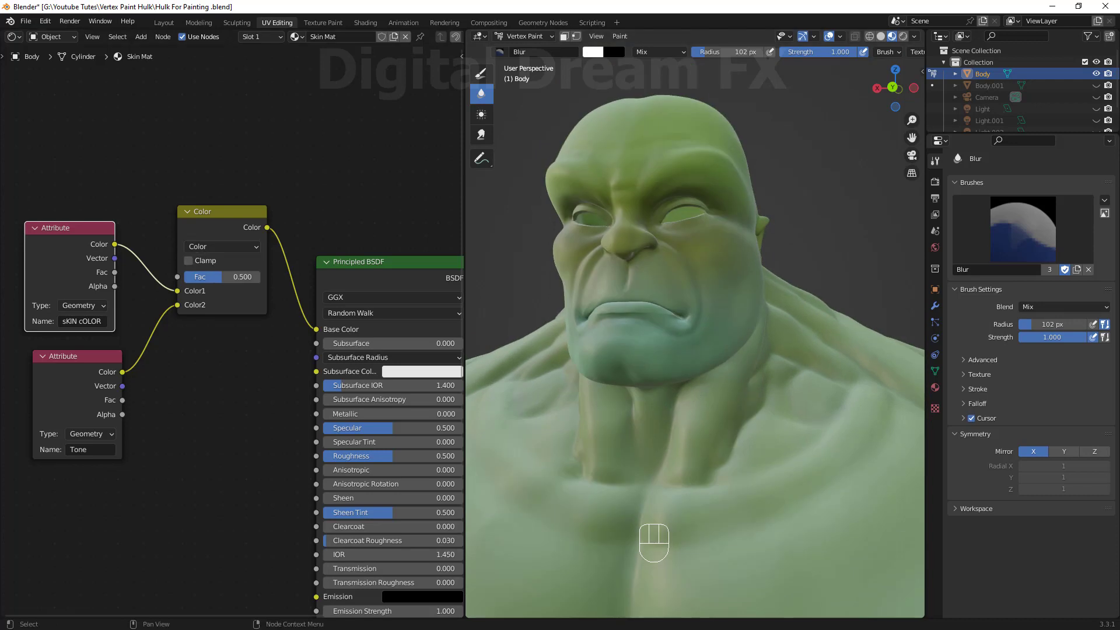
{"action": "mouse_move", "coordinate": [522, 391]}
{"action": "middle_mouse_down"}
{"action": "mouse_move", "coordinate": [536, 431]}
{"action": "mouse_move", "coordinate": [535, 403]}
{"action": "middle_mouse_up"}
{"action": "middle_click_drag", "start_coordinate": [534, 391], "coordinate": [536, 376]}
{"action": "middle_click_drag", "start_coordinate": [536, 376], "coordinate": [534, 406], "text": "shift"}
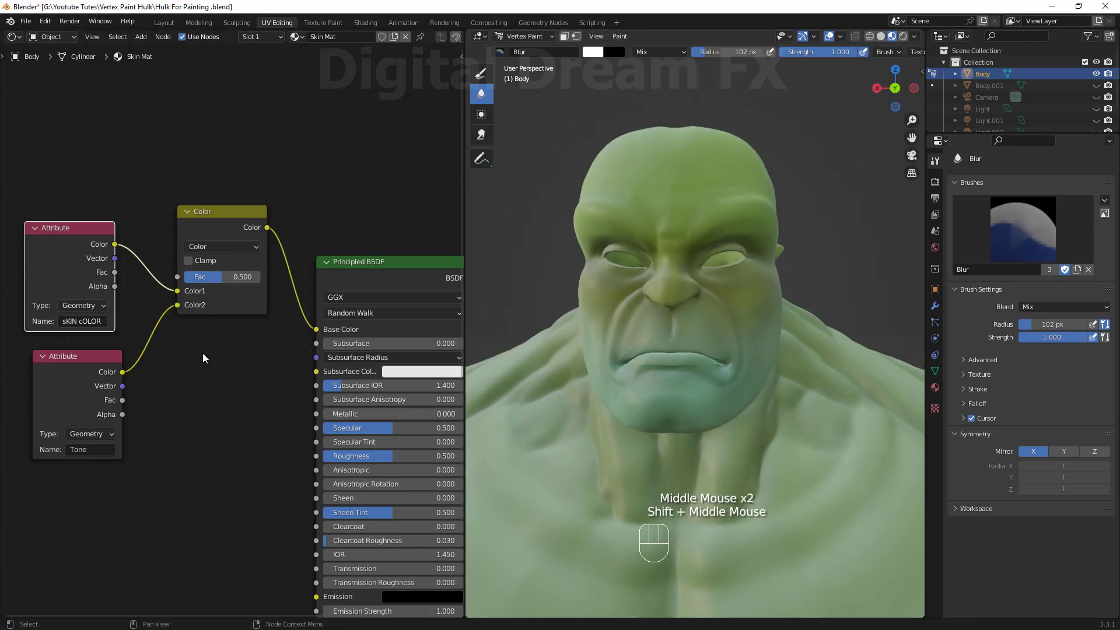
Narrow the node editor to give the viewport more room.
{"action": "scroll", "coordinate": [203, 364], "scroll_direction": "down", "scroll_amount": 1}
{"action": "middle_click_drag", "start_coordinate": [203, 369], "coordinate": [154, 321], "text": "shift"}
{"action": "left_click_drag", "start_coordinate": [465, 298], "coordinate": [267, 249]}
{"action": "scroll", "coordinate": [665, 365], "scroll_direction": "down", "scroll_amount": 2}
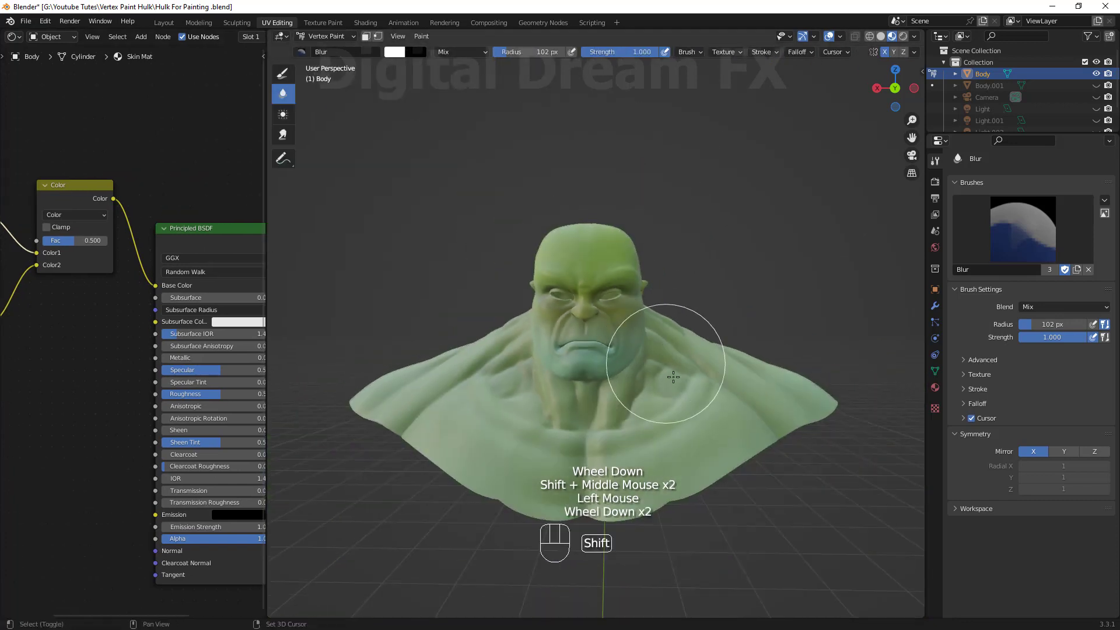
Add a new vertex color attribute named Detail to the bust's mesh.
{"action": "middle_click_drag", "start_coordinate": [666, 366], "coordinate": [720, 382], "text": "shift"}
{"action": "scroll", "coordinate": [693, 369], "scroll_direction": "up", "scroll_amount": 1}
{"action": "middle_click_drag", "start_coordinate": [727, 383], "coordinate": [683, 394]}
{"action": "scroll", "coordinate": [693, 368], "scroll_direction": "up", "scroll_amount": 1}
{"action": "middle_click_drag", "start_coordinate": [683, 395], "coordinate": [697, 401]}
{"action": "middle_click_drag", "start_coordinate": [698, 401], "coordinate": [767, 398], "text": "shift"}
{"action": "middle_click_drag", "start_coordinate": [767, 397], "coordinate": [763, 404], "text": "shift"}
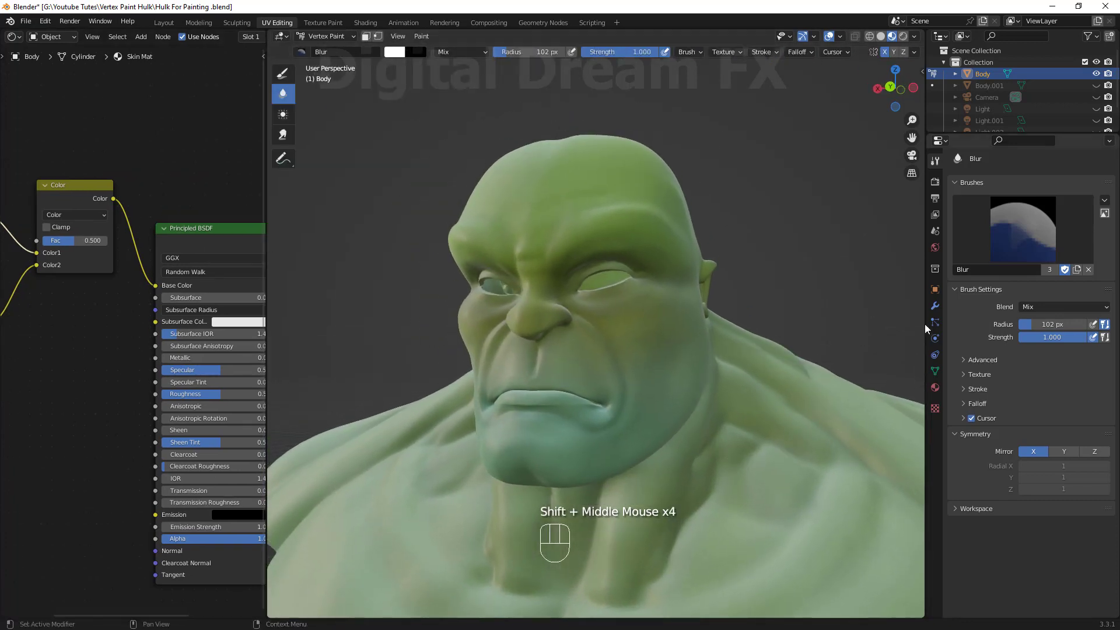
{"action": "left_click", "coordinate": [935, 371]}
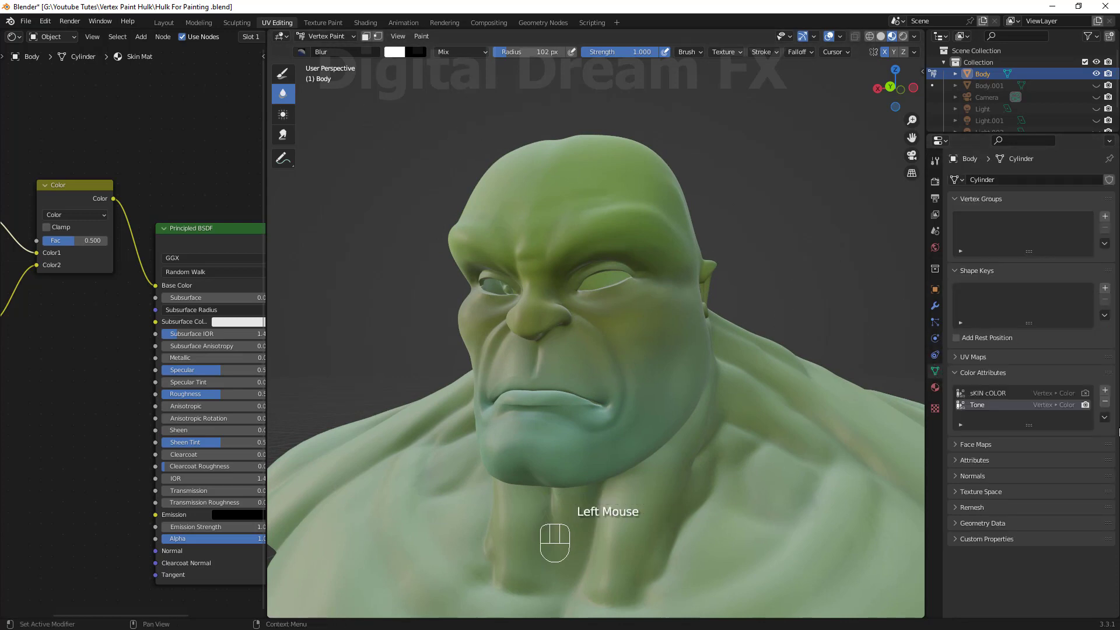
{"action": "left_click", "coordinate": [1105, 390]}
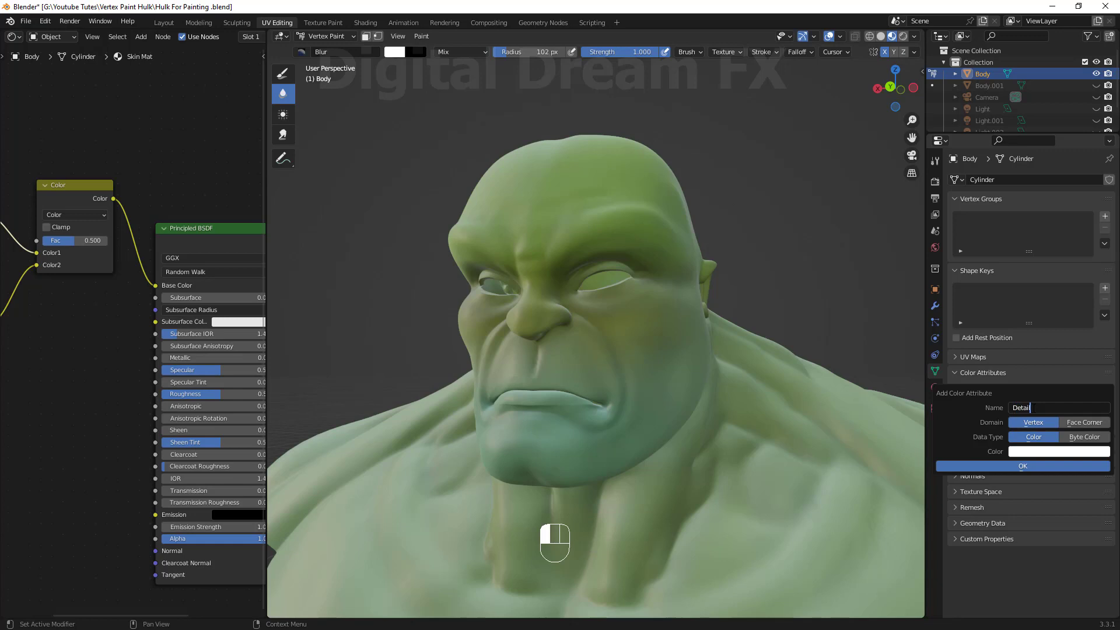
{"action": "left_click", "coordinate": [1050, 465]}
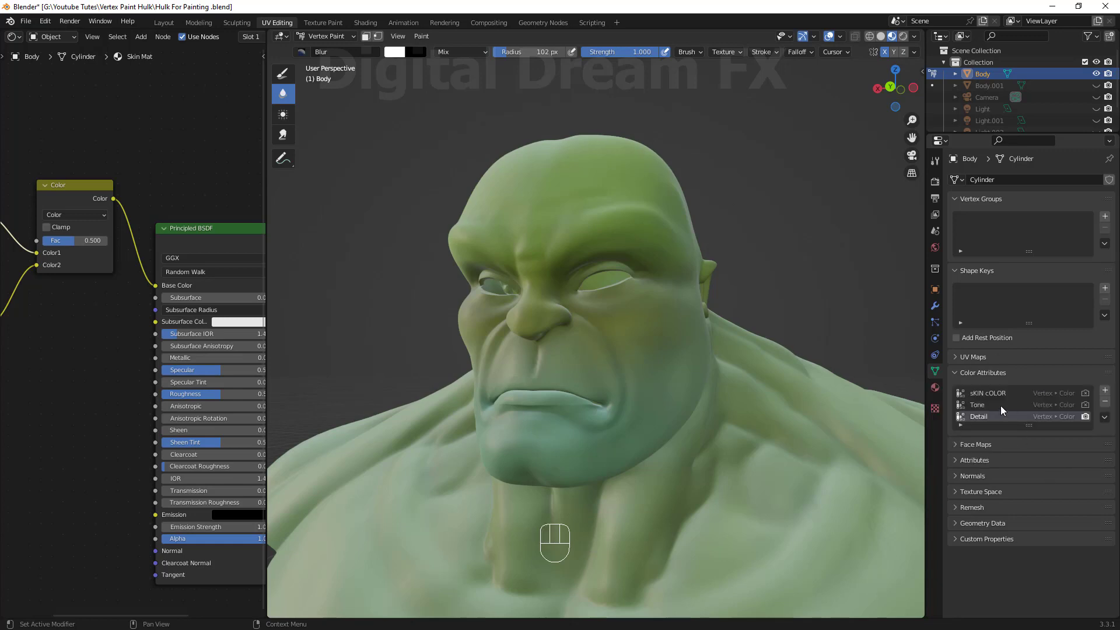
Add an Attribute node for Detail and connect its Color directly to the Base Color.
{"action": "middle_click_drag", "start_coordinate": [102, 364], "coordinate": [100, 356], "text": "shift"}
{"action": "left_click", "coordinate": [101, 356]}
{"action": "key", "text": "shift+a"}
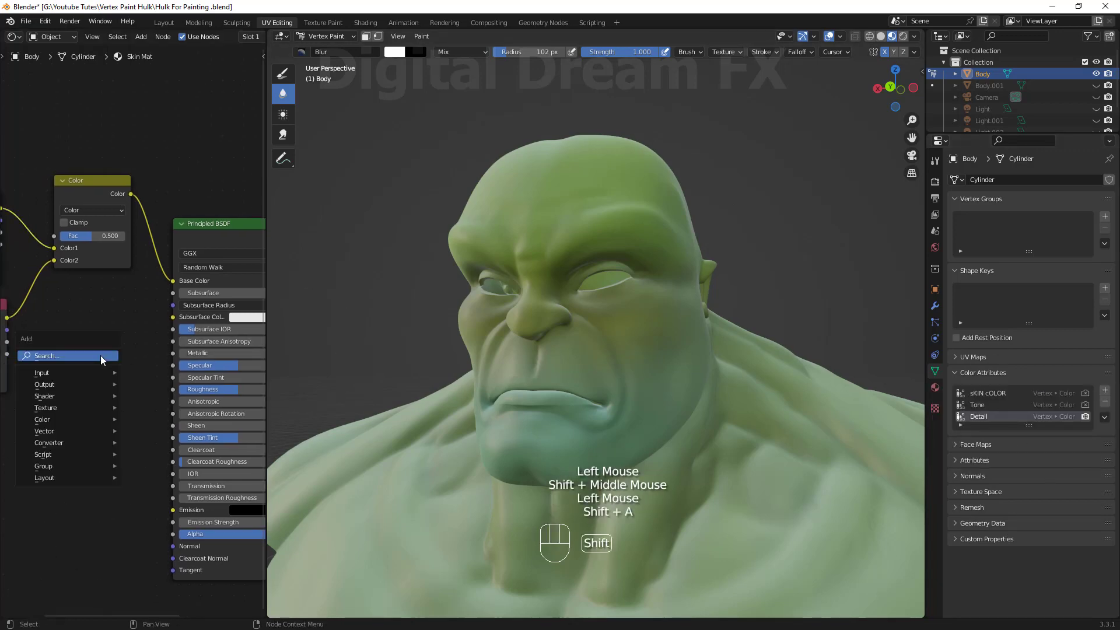
{"action": "key", "text": "shift+a"}
{"action": "mouse_move", "coordinate": [58, 373]}
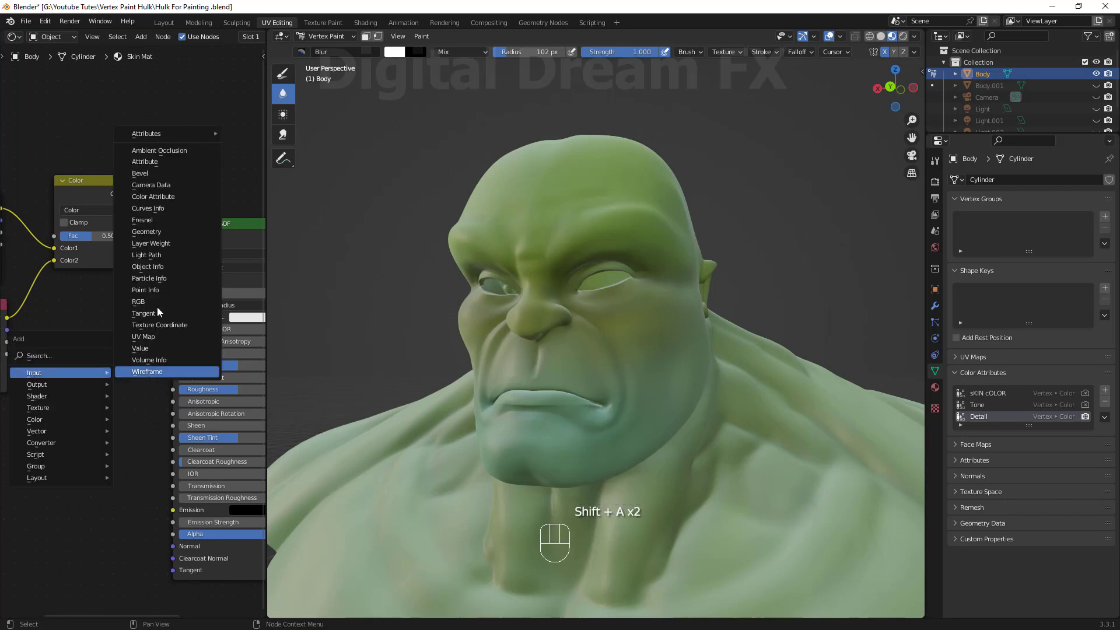
{"action": "mouse_move", "coordinate": [175, 133]}
{"action": "left_click", "coordinate": [254, 135]}
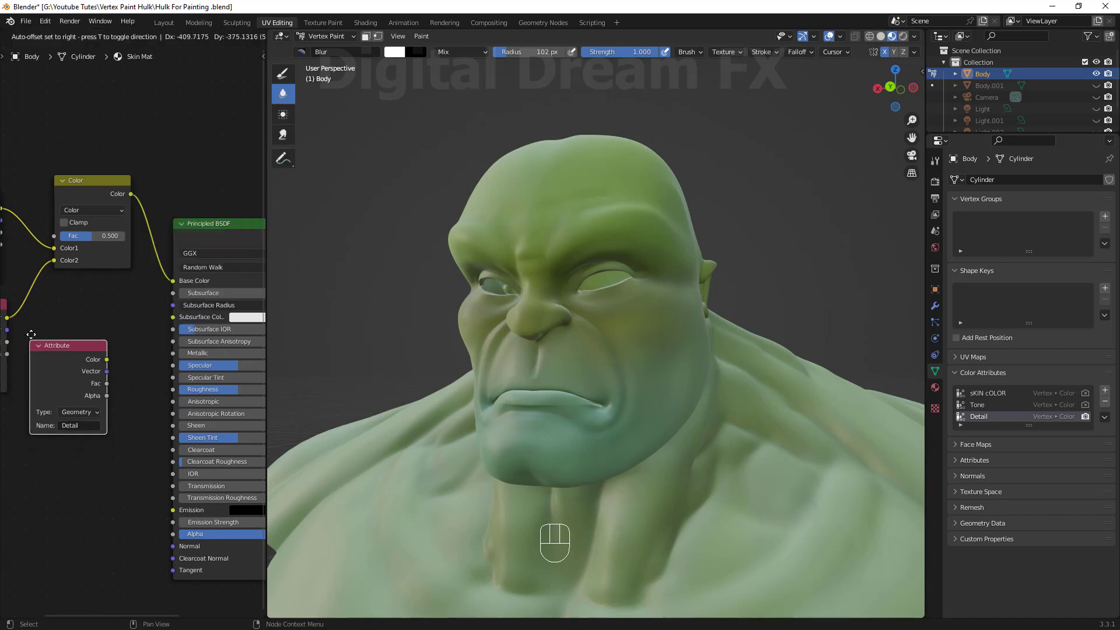
{"action": "left_click", "coordinate": [105, 360]}
{"action": "left_click_drag", "start_coordinate": [172, 284], "coordinate": [173, 281]}
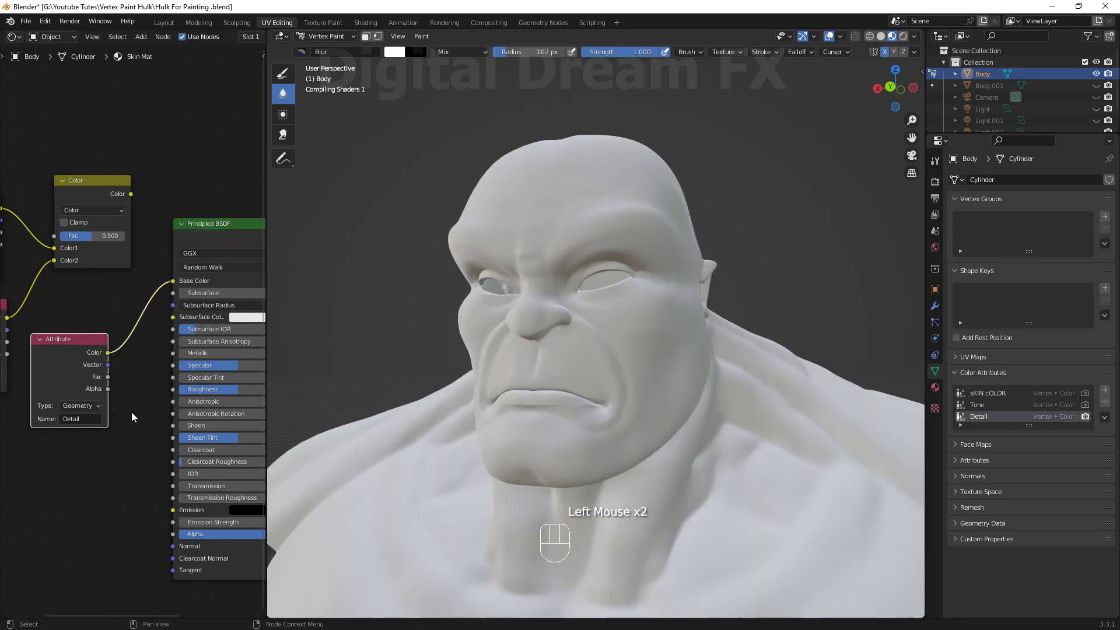
{"action": "middle_click_drag", "start_coordinate": [62, 364], "coordinate": [82, 344], "text": "shift"}
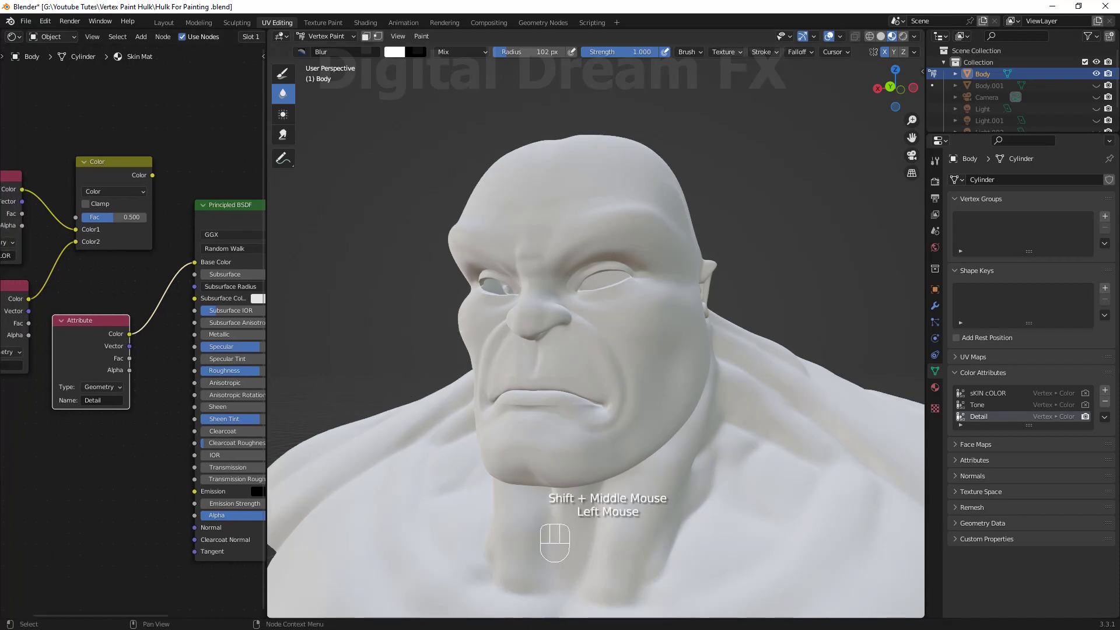
Select the Draw brush, set its color to black and its radius to 19 px.
{"action": "middle_click_drag", "start_coordinate": [552, 432], "coordinate": [605, 433]}
{"action": "scroll", "coordinate": [554, 430], "scroll_direction": "up", "scroll_amount": 1}
{"action": "scroll", "coordinate": [593, 445], "scroll_direction": "up", "scroll_amount": 1}
{"action": "middle_click_drag", "start_coordinate": [677, 302], "coordinate": [636, 225], "text": "shift"}
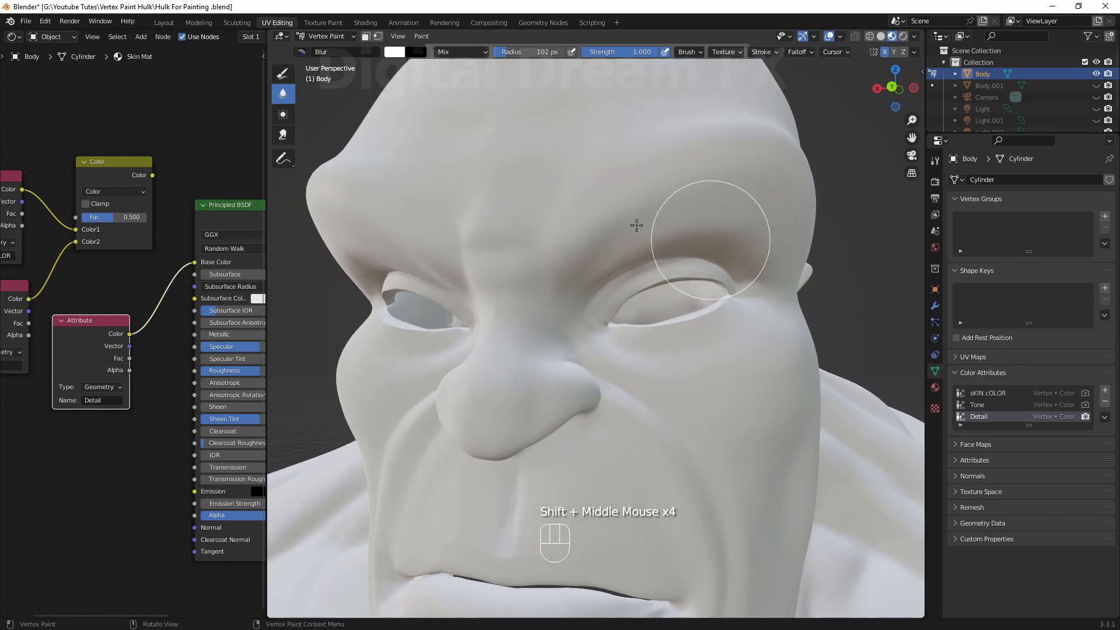
{"action": "middle_click_drag", "start_coordinate": [706, 376], "coordinate": [704, 369], "text": "shift"}
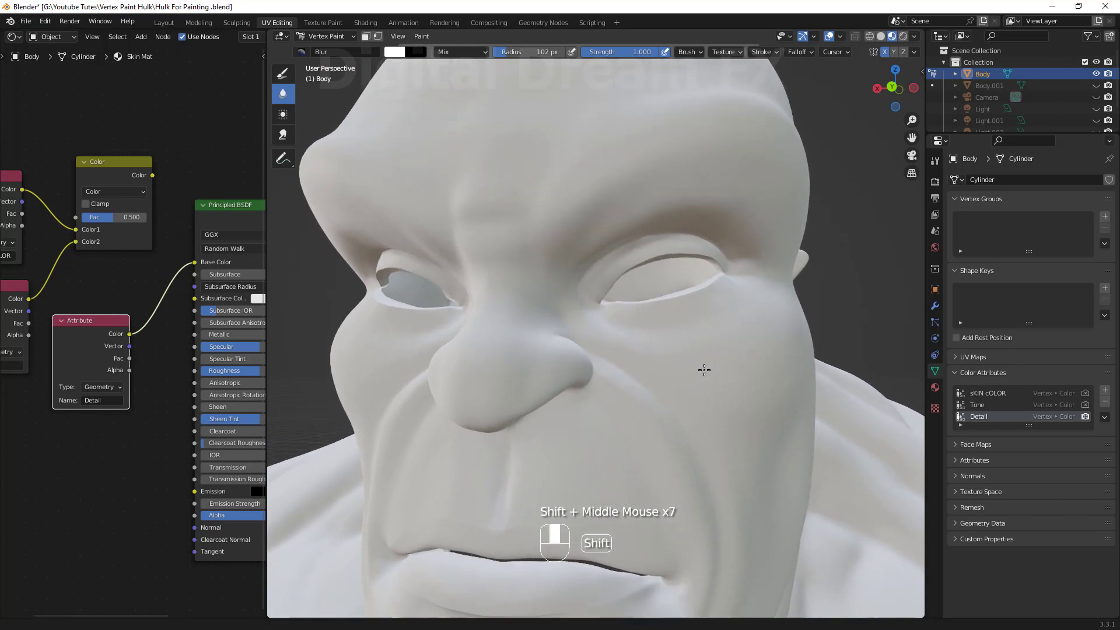
{"action": "left_click", "coordinate": [936, 161]}
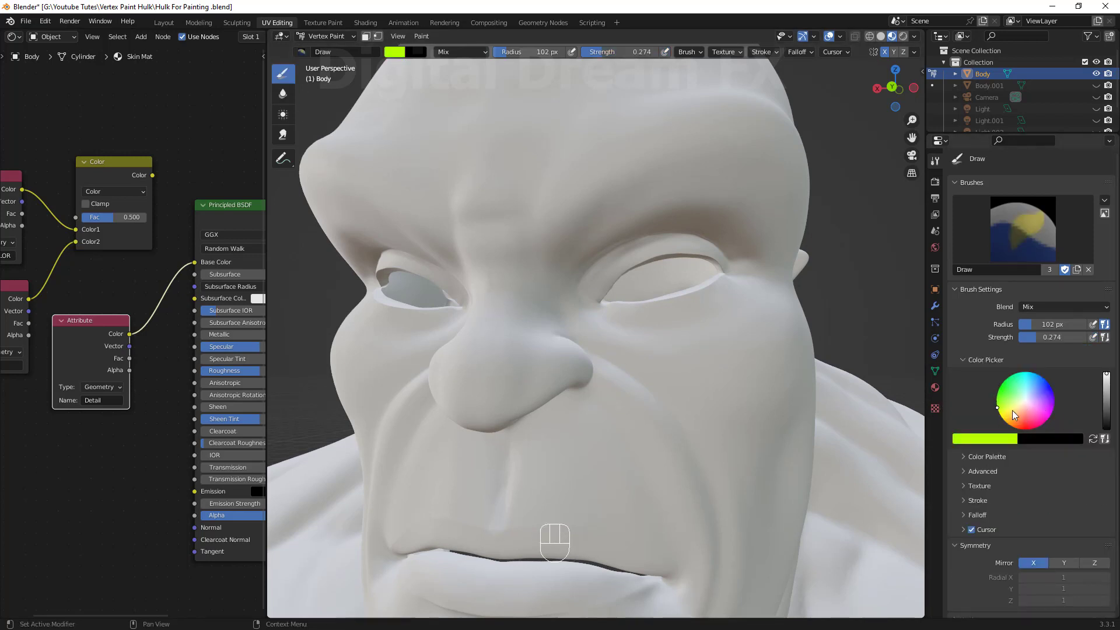
{"action": "left_click_drag", "start_coordinate": [1107, 376], "coordinate": [1106, 431]}
{"action": "scroll", "coordinate": [598, 322], "scroll_direction": "up", "scroll_amount": 5}
{"action": "middle_click_drag", "start_coordinate": [606, 309], "coordinate": [601, 344]}
{"action": "scroll", "coordinate": [601, 344], "scroll_direction": "down", "scroll_amount": 7}
{"action": "middle_click_drag", "start_coordinate": [601, 344], "coordinate": [613, 353], "text": "shift"}
{"action": "middle_click_drag", "start_coordinate": [613, 353], "coordinate": [624, 350]}
{"action": "key", "text": "f"}
{"action": "left_click", "coordinate": [611, 349]}
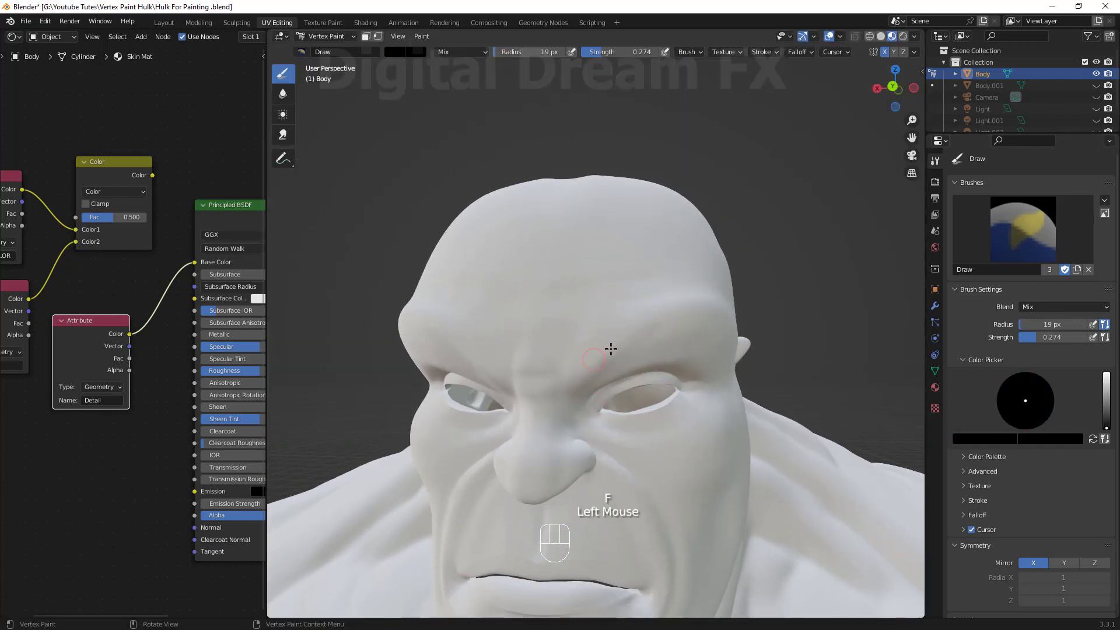
Paint dark eyebrows along the brow ridges with a 17 px brush.
{"action": "left_click_drag", "start_coordinate": [643, 313], "coordinate": [611, 335]}
{"action": "left_click_drag", "start_coordinate": [633, 323], "coordinate": [677, 310]}
{"action": "middle_click_drag", "start_coordinate": [654, 298], "coordinate": [618, 312]}
{"action": "scroll", "coordinate": [612, 313], "scroll_direction": "up", "scroll_amount": 2}
{"action": "middle_click_drag", "start_coordinate": [604, 309], "coordinate": [598, 321], "text": "shift"}
{"action": "middle_click_drag", "start_coordinate": [598, 321], "coordinate": [593, 332], "text": "shift"}
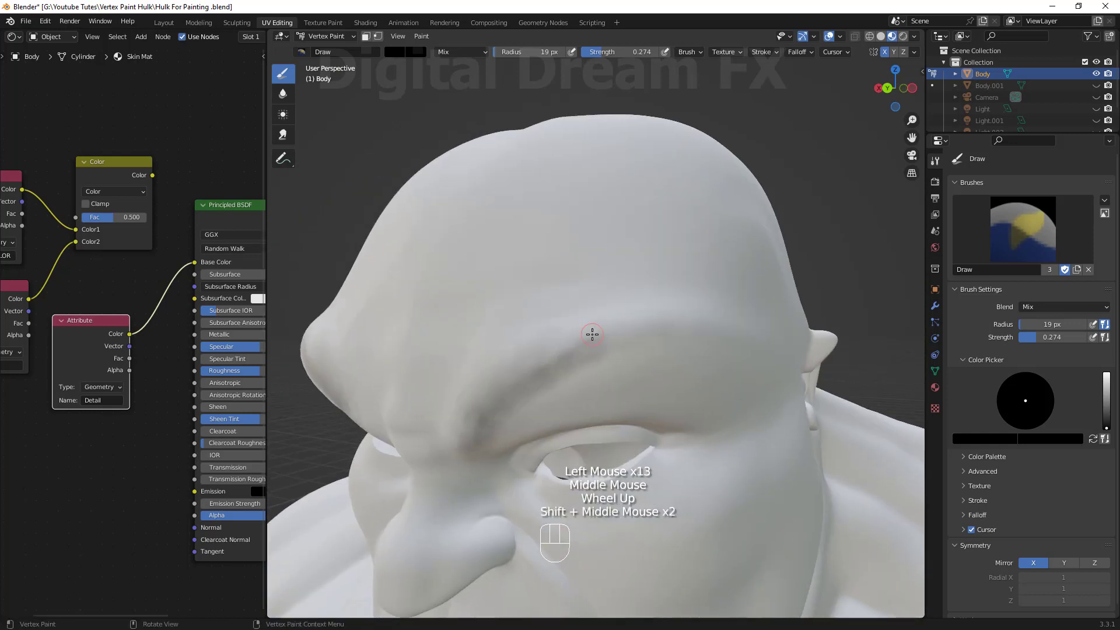
{"action": "key", "text": "f"}
{"action": "left_click", "coordinate": [606, 333]}
{"action": "mouse_move", "coordinate": [570, 342]}
{"action": "left_mouse_down"}
{"action": "mouse_move", "coordinate": [667, 340]}
{"action": "mouse_move", "coordinate": [525, 340]}
{"action": "mouse_move", "coordinate": [704, 335]}
{"action": "left_mouse_up"}
{"action": "middle_click_drag", "start_coordinate": [703, 331], "coordinate": [710, 298]}
{"action": "mouse_move", "coordinate": [617, 272]}
{"action": "left_mouse_down"}
{"action": "mouse_move", "coordinate": [623, 299]}
{"action": "mouse_move", "coordinate": [748, 284]}
{"action": "mouse_move", "coordinate": [630, 330]}
{"action": "left_mouse_up"}
{"action": "middle_click_drag", "start_coordinate": [583, 348], "coordinate": [577, 352], "text": "shift"}
{"action": "left_click_drag", "start_coordinate": [586, 250], "coordinate": [591, 285]}
{"action": "middle_click_drag", "start_coordinate": [591, 285], "coordinate": [594, 314], "text": "shift"}
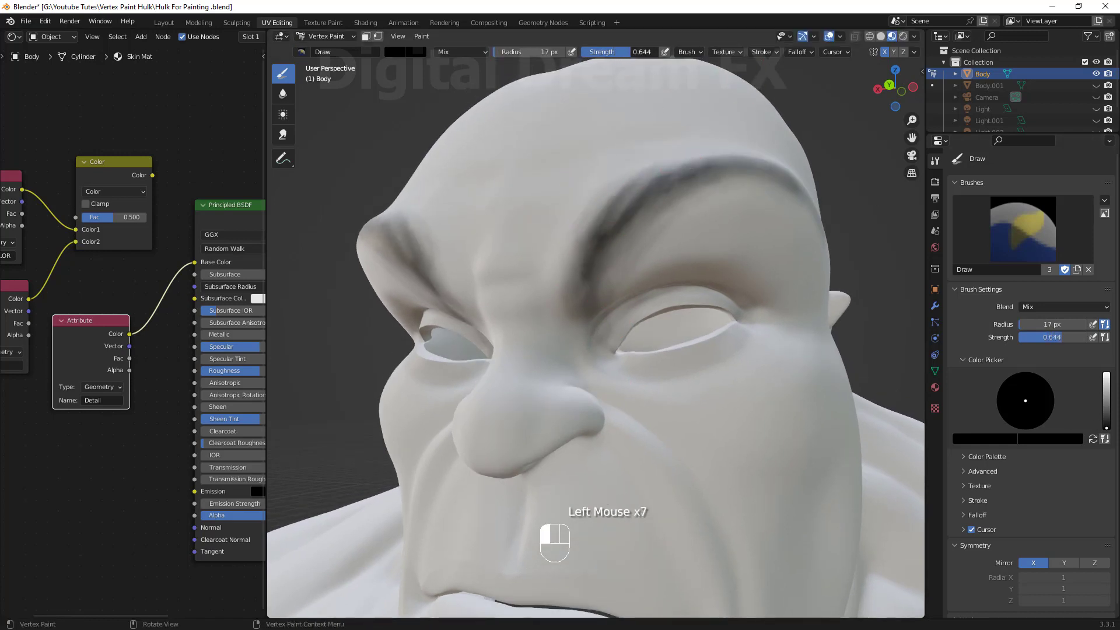
Darken and extend the eyebrow strokes across both brows.
{"action": "left_click_drag", "start_coordinate": [579, 280], "coordinate": [575, 224]}
{"action": "left_click_drag", "start_coordinate": [576, 279], "coordinate": [596, 191]}
{"action": "left_click_drag", "start_coordinate": [676, 182], "coordinate": [712, 145]}
{"action": "left_click_drag", "start_coordinate": [570, 263], "coordinate": [598, 198]}
{"action": "middle_click_drag", "start_coordinate": [630, 263], "coordinate": [525, 269]}
{"action": "left_click_drag", "start_coordinate": [501, 321], "coordinate": [551, 327]}
{"action": "middle_click_drag", "start_coordinate": [551, 327], "coordinate": [513, 335]}
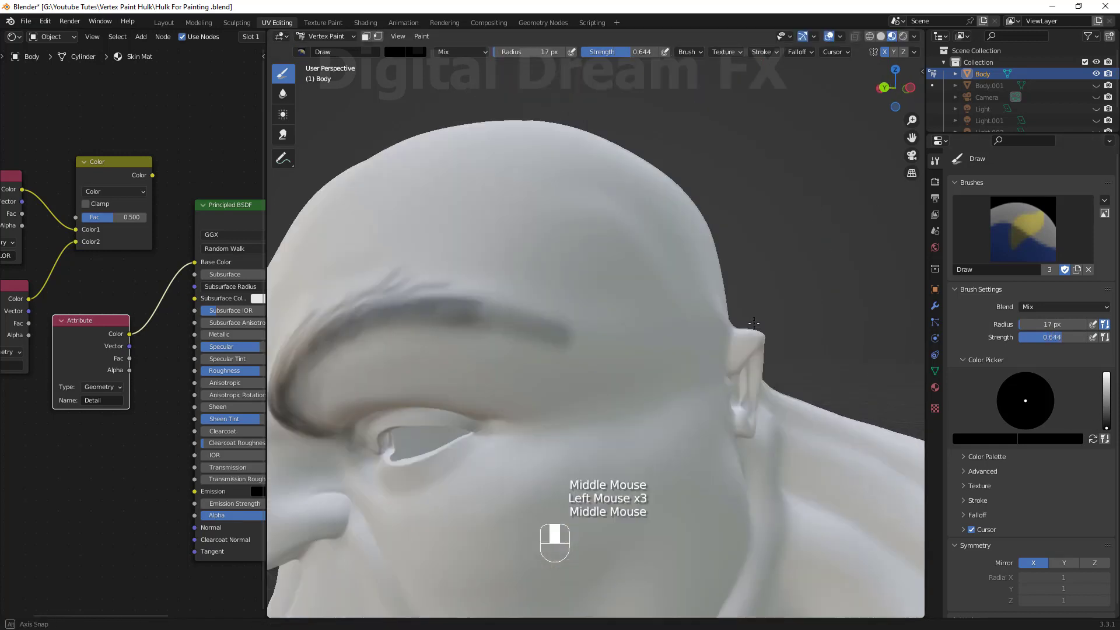
{"action": "left_click_drag", "start_coordinate": [309, 365], "coordinate": [356, 306]}
{"action": "middle_click_drag", "start_coordinate": [353, 377], "coordinate": [431, 365]}
{"action": "left_click_drag", "start_coordinate": [484, 345], "coordinate": [554, 269]}
{"action": "middle_click_drag", "start_coordinate": [543, 304], "coordinate": [618, 292]}
{"action": "mouse_move", "coordinate": [620, 300]}
{"action": "left_mouse_down"}
{"action": "mouse_move", "coordinate": [657, 233]}
{"action": "mouse_move", "coordinate": [743, 189]}
{"action": "left_mouse_up"}
Outline the eyelids in black at full strength.
{"action": "scroll", "coordinate": [700, 322], "scroll_direction": "up", "scroll_amount": 5}
{"action": "mouse_move", "coordinate": [717, 291]}
{"action": "middle_mouse_down", "text": "shift"}
{"action": "mouse_move", "coordinate": [700, 324]}
{"action": "mouse_move", "coordinate": [630, 321]}
{"action": "middle_mouse_up", "text": "shift"}
{"action": "left_click_drag", "start_coordinate": [610, 294], "coordinate": [805, 256]}
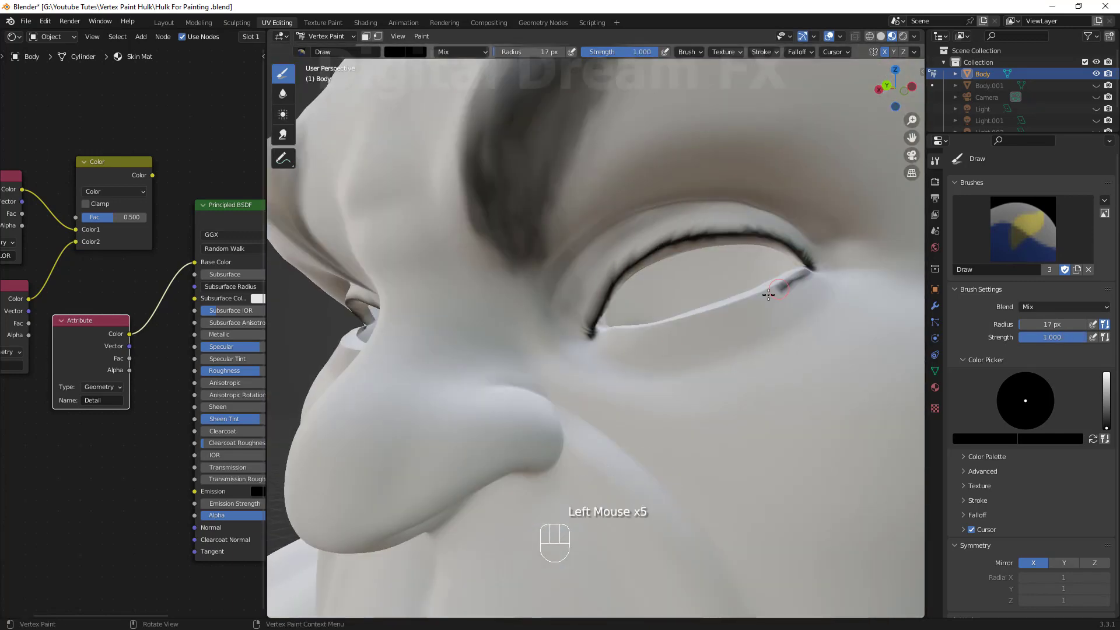
{"action": "left_click_drag", "start_coordinate": [769, 294], "coordinate": [612, 332]}
{"action": "middle_click_drag", "start_coordinate": [613, 331], "coordinate": [630, 376]}
{"action": "mouse_move", "coordinate": [630, 376]}
{"action": "middle_mouse_down", "text": "shift"}
{"action": "mouse_move", "coordinate": [490, 370]}
{"action": "mouse_move", "coordinate": [490, 285]}
{"action": "middle_mouse_up", "text": "shift"}
{"action": "left_click_drag", "start_coordinate": [429, 289], "coordinate": [490, 224]}
{"action": "middle_click_drag", "start_coordinate": [496, 245], "coordinate": [493, 263]}
{"action": "mouse_move", "coordinate": [499, 257]}
{"action": "left_mouse_down"}
{"action": "mouse_move", "coordinate": [574, 247]}
{"action": "mouse_move", "coordinate": [657, 297]}
{"action": "left_mouse_up"}
{"action": "scroll", "coordinate": [565, 362], "scroll_direction": "down", "scroll_amount": 7}
{"action": "scroll", "coordinate": [565, 363], "scroll_direction": "up", "scroll_amount": 5}
Set the brush strength to 0.4 and paint shading into the creases around the nose and mouth.
{"action": "left_click_drag", "start_coordinate": [647, 52], "coordinate": [602, 52]}
{"action": "left_click_drag", "start_coordinate": [501, 377], "coordinate": [610, 443]}
{"action": "middle_click_drag", "start_coordinate": [537, 417], "coordinate": [495, 206], "text": "shift"}
{"action": "left_click_drag", "start_coordinate": [487, 210], "coordinate": [592, 438]}
{"action": "left_click_drag", "start_coordinate": [391, 350], "coordinate": [450, 219]}
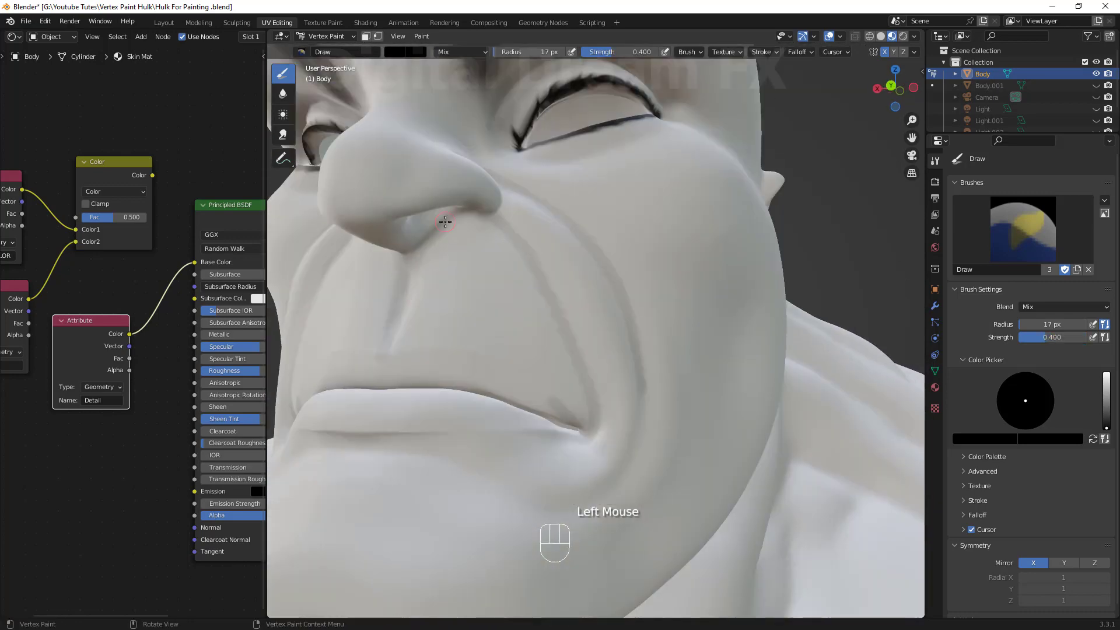
{"action": "middle_click_drag", "start_coordinate": [461, 327], "coordinate": [473, 198]}
{"action": "scroll", "coordinate": [513, 257], "scroll_direction": "up", "scroll_amount": 2}
{"action": "middle_click_drag", "start_coordinate": [519, 233], "coordinate": [575, 286], "text": "shift"}
{"action": "left_click_drag", "start_coordinate": [516, 286], "coordinate": [586, 268]}
{"action": "middle_click_drag", "start_coordinate": [586, 268], "coordinate": [595, 373]}
{"action": "left_click_drag", "start_coordinate": [700, 327], "coordinate": [726, 360]}
{"action": "scroll", "coordinate": [635, 408], "scroll_direction": "down", "scroll_amount": 3}
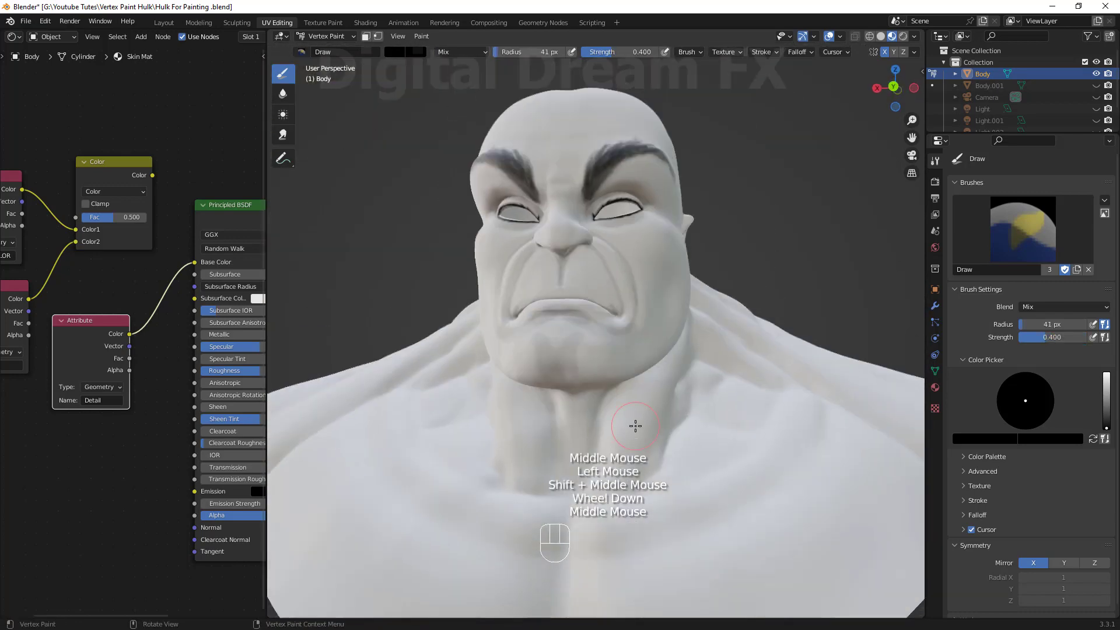
Set the brush strength to 0.615 and paint dark muscle-separation lines over the neck and chest.
{"action": "scroll", "coordinate": [635, 426], "scroll_direction": "up", "scroll_amount": 5}
{"action": "left_click_drag", "start_coordinate": [621, 52], "coordinate": [638, 52]}
{"action": "left_click_drag", "start_coordinate": [770, 303], "coordinate": [670, 435]}
{"action": "middle_click_drag", "start_coordinate": [670, 408], "coordinate": [583, 373]}
{"action": "left_click_drag", "start_coordinate": [604, 414], "coordinate": [728, 222]}
{"action": "left_click_drag", "start_coordinate": [777, 264], "coordinate": [689, 373]}
{"action": "middle_click_drag", "start_coordinate": [671, 443], "coordinate": [679, 280], "text": "shift"}
{"action": "middle_click_drag", "start_coordinate": [560, 350], "coordinate": [659, 304]}
{"action": "left_click_drag", "start_coordinate": [502, 198], "coordinate": [344, 250]}
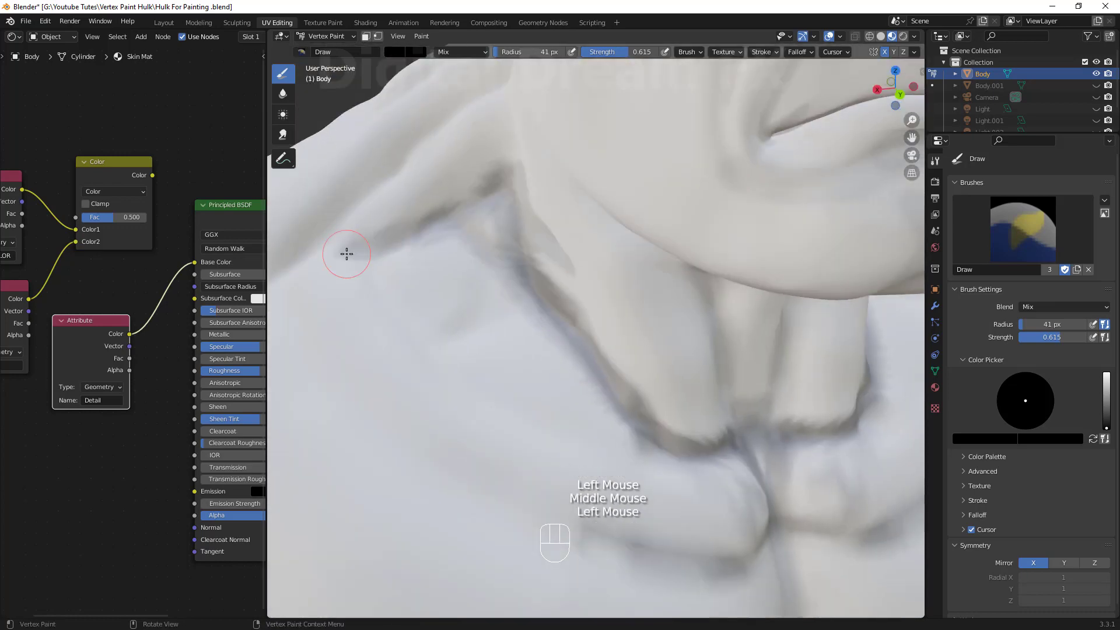
Paint dark lines into the muscle grooves across the shoulders and back.
{"action": "scroll", "coordinate": [374, 257], "scroll_direction": "down", "scroll_amount": 2}
{"action": "middle_click_drag", "start_coordinate": [408, 263], "coordinate": [501, 292], "text": "shift"}
{"action": "middle_click_drag", "start_coordinate": [467, 350], "coordinate": [619, 327]}
{"action": "left_click_drag", "start_coordinate": [464, 204], "coordinate": [619, 479]}
{"action": "scroll", "coordinate": [642, 343], "scroll_direction": "down", "scroll_amount": 6}
{"action": "middle_click_drag", "start_coordinate": [525, 342], "coordinate": [688, 326]}
{"action": "scroll", "coordinate": [584, 327], "scroll_direction": "up", "scroll_amount": 5}
{"action": "left_click_drag", "start_coordinate": [551, 285], "coordinate": [467, 323]}
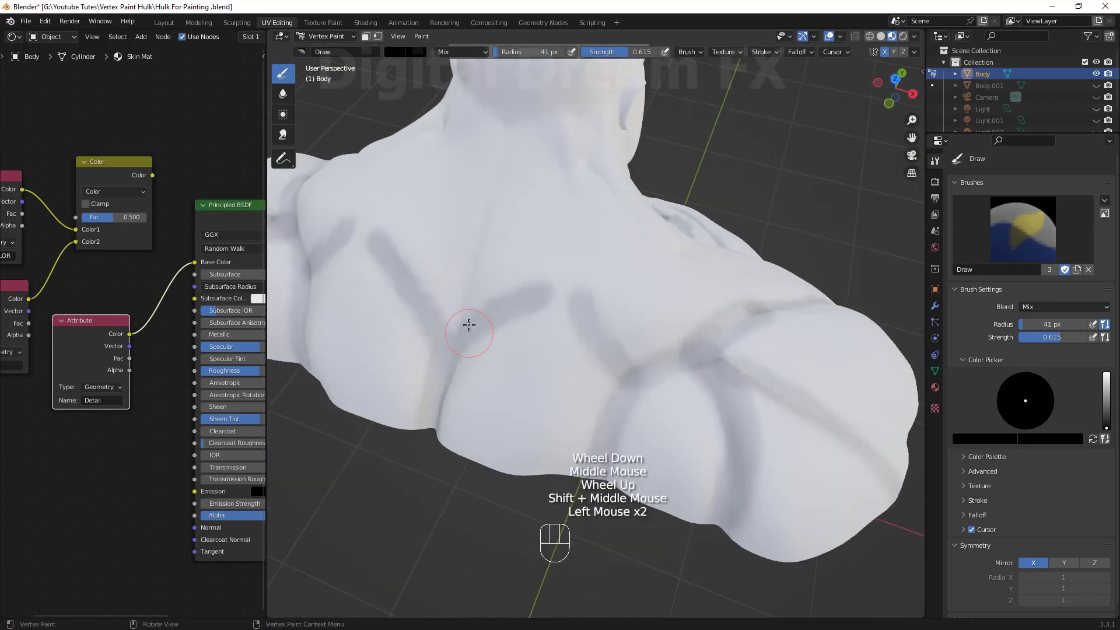
{"action": "middle_click_drag", "start_coordinate": [496, 327], "coordinate": [648, 350]}
{"action": "left_click_drag", "start_coordinate": [577, 227], "coordinate": [633, 312]}
{"action": "middle_click_drag", "start_coordinate": [584, 379], "coordinate": [659, 303]}
{"action": "left_click_drag", "start_coordinate": [671, 291], "coordinate": [586, 502]}
{"action": "scroll", "coordinate": [590, 467], "scroll_direction": "up", "scroll_amount": 2}
{"action": "middle_click_drag", "start_coordinate": [525, 280], "coordinate": [630, 362], "text": "shift"}
{"action": "middle_click_drag", "start_coordinate": [525, 385], "coordinate": [677, 304]}
{"action": "scroll", "coordinate": [654, 350], "scroll_direction": "up", "scroll_amount": 3}
{"action": "mouse_move", "coordinate": [653, 350]}
{"action": "middle_mouse_down", "text": "shift"}
{"action": "mouse_move", "coordinate": [694, 412]}
{"action": "mouse_move", "coordinate": [683, 442]}
{"action": "middle_mouse_up", "text": "shift"}
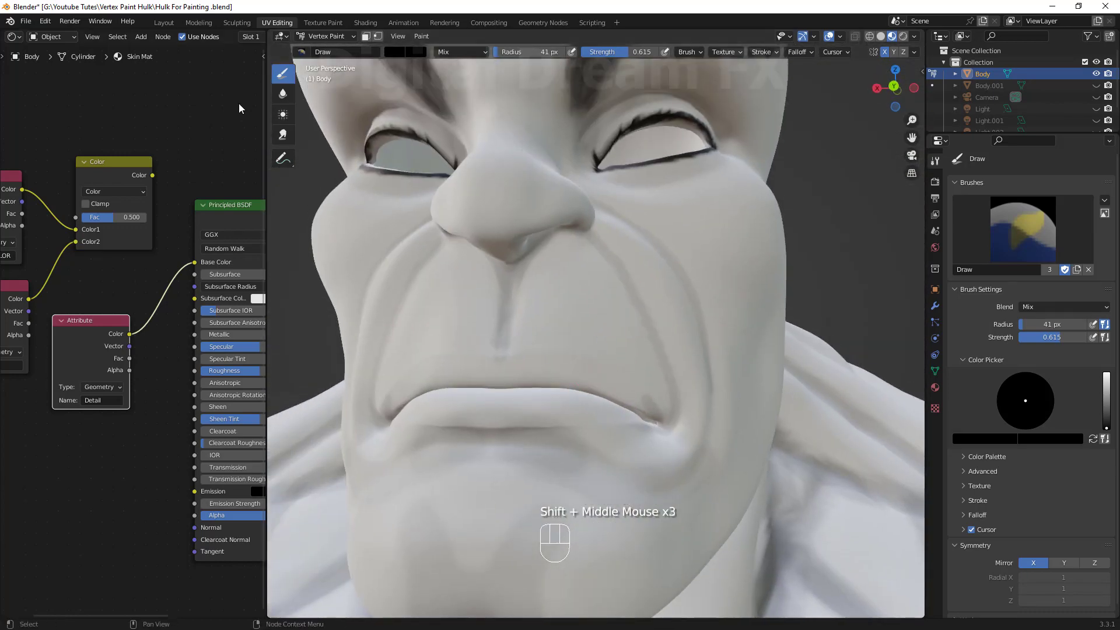
Switch to the Blur brush and soften the painted lines around the chin and eyebrows, undoing the last stroke.
{"action": "left_click", "coordinate": [283, 94]}
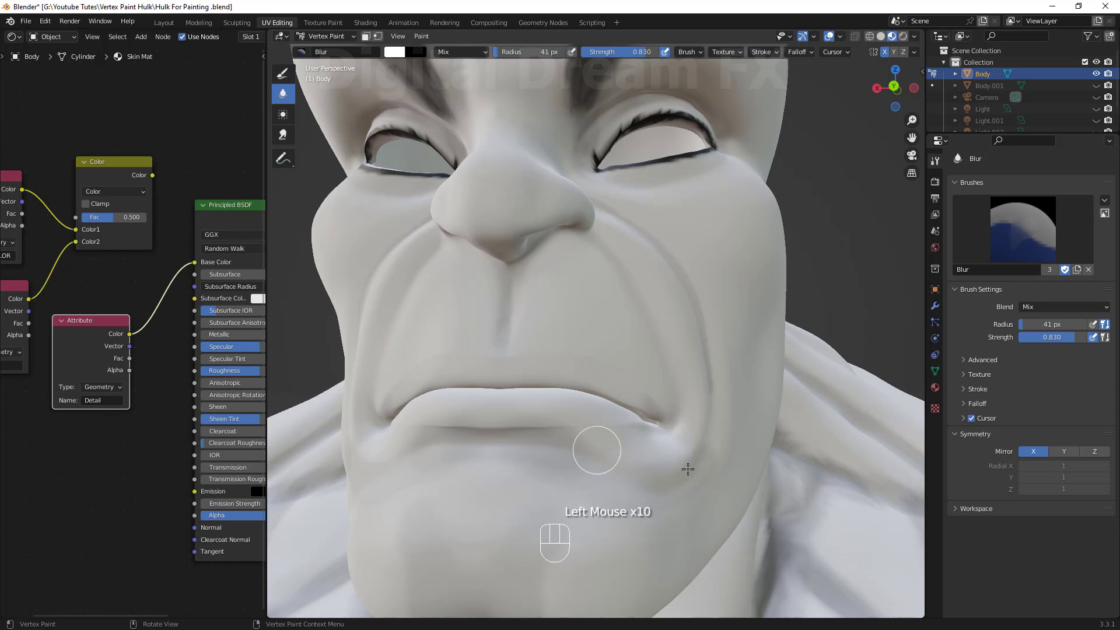
{"action": "left_click", "coordinate": [682, 441]}
{"action": "middle_click_drag", "start_coordinate": [682, 441], "coordinate": [619, 383]}
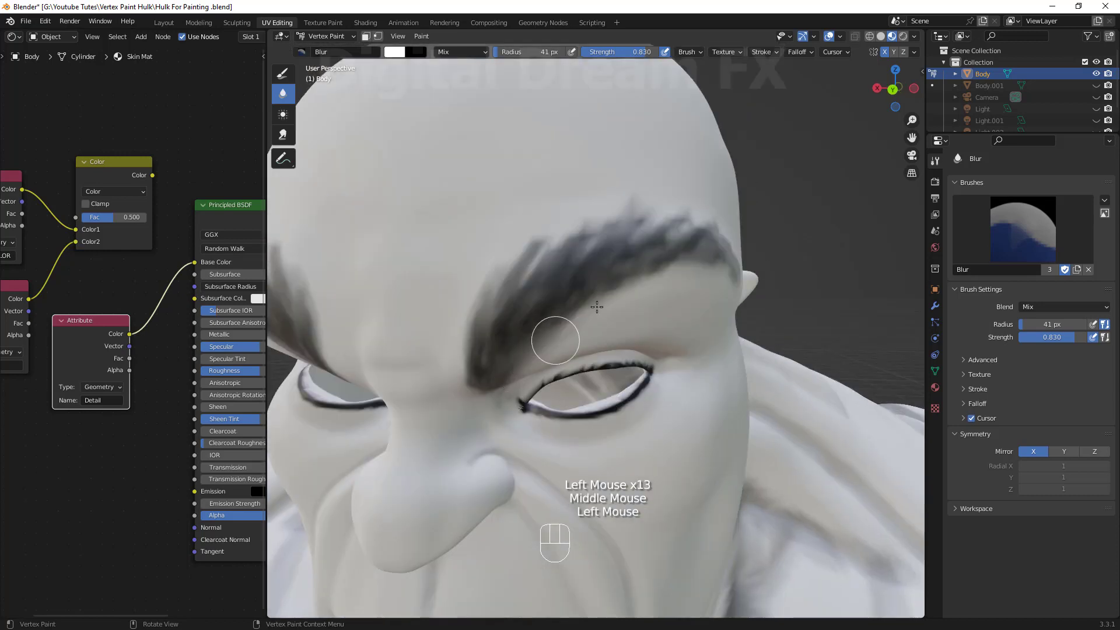
{"action": "scroll", "coordinate": [563, 205], "scroll_direction": "up", "scroll_amount": 2}
{"action": "middle_click_drag", "start_coordinate": [562, 205], "coordinate": [513, 387], "text": "shift"}
{"action": "left_click", "coordinate": [513, 387]}
{"action": "scroll", "coordinate": [671, 350], "scroll_direction": "down", "scroll_amount": 1, "text": "ctrl"}
{"action": "key", "text": "ctrl+z"}
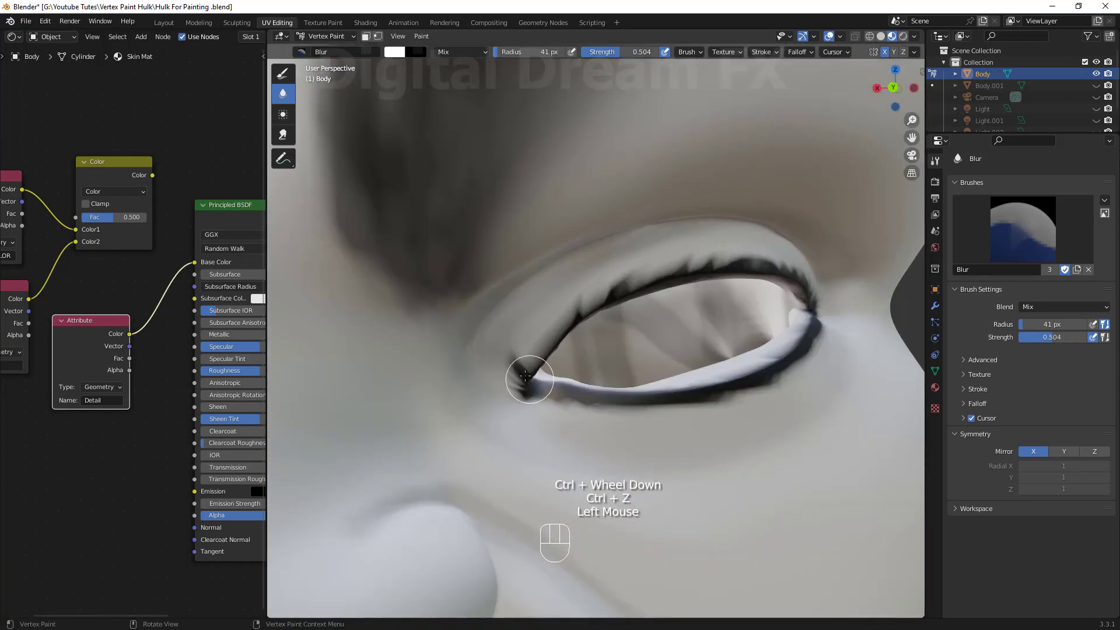
Blur the black eyelid outline and the creases beside the nose.
{"action": "left_click_drag", "start_coordinate": [622, 284], "coordinate": [724, 264]}
{"action": "scroll", "coordinate": [725, 338], "scroll_direction": "down", "scroll_amount": 5}
{"action": "left_click", "coordinate": [654, 351]}
{"action": "scroll", "coordinate": [603, 362], "scroll_direction": "down", "scroll_amount": 4}
{"action": "scroll", "coordinate": [603, 362], "scroll_direction": "up", "scroll_amount": 4}
{"action": "middle_click_drag", "start_coordinate": [525, 350], "coordinate": [607, 339], "text": "shift"}
{"action": "middle_click_drag", "start_coordinate": [545, 374], "coordinate": [595, 315]}
{"action": "middle_click_drag", "start_coordinate": [636, 350], "coordinate": [645, 303], "text": "shift"}
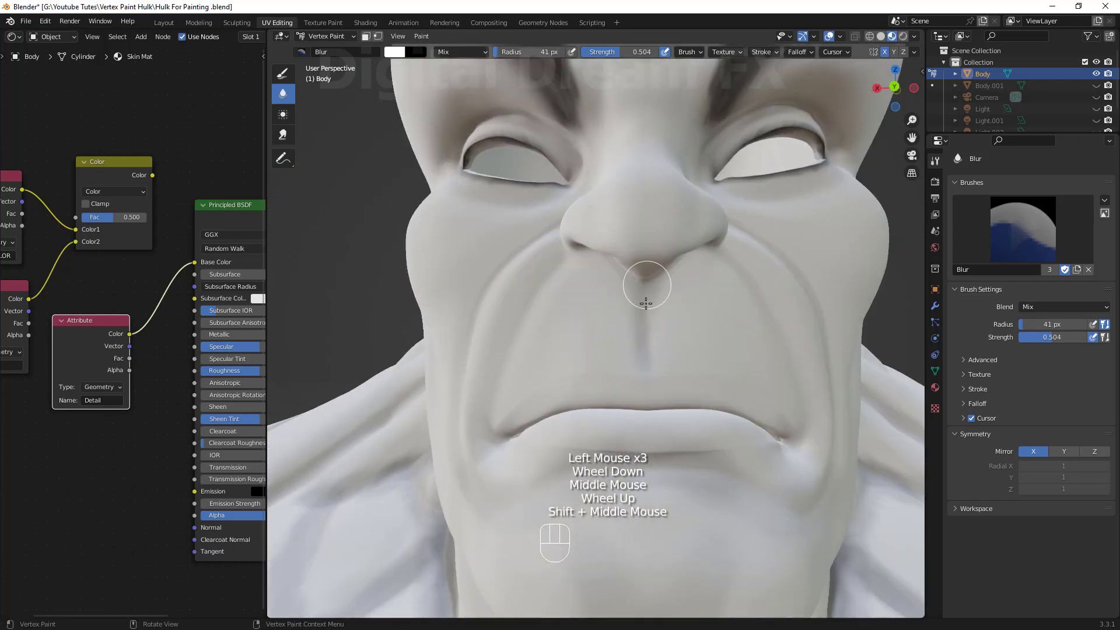
Blur the dark lines over the neck and chest.
{"action": "left_click", "coordinate": [646, 304]}
{"action": "scroll", "coordinate": [646, 327], "scroll_direction": "down", "scroll_amount": 5}
{"action": "middle_click_drag", "start_coordinate": [607, 455], "coordinate": [646, 335], "text": "shift"}
{"action": "left_click", "coordinate": [647, 334]}
{"action": "left_click", "coordinate": [647, 335]}
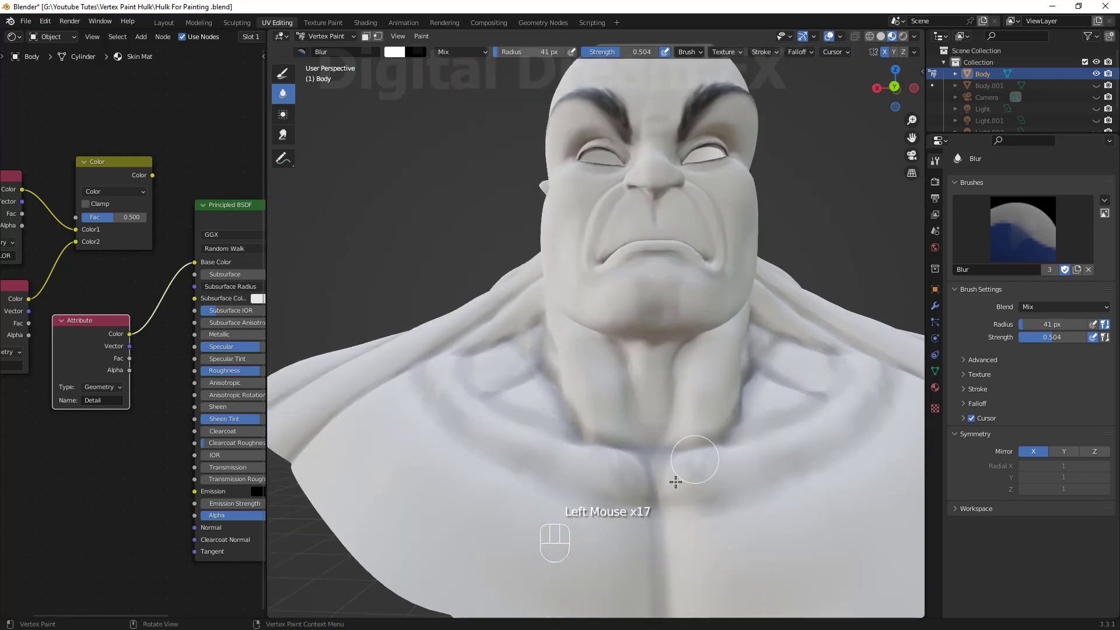
Blur the remaining dark lines across the upper chest and collarbones.
{"action": "scroll", "coordinate": [756, 346], "scroll_direction": "down", "scroll_amount": 4}
{"action": "middle_click_drag", "start_coordinate": [775, 335], "coordinate": [693, 366]}
{"action": "left_click", "coordinate": [693, 366]}
{"action": "middle_click_drag", "start_coordinate": [770, 460], "coordinate": [728, 490]}
{"action": "left_click", "coordinate": [727, 490]}
{"action": "middle_click_drag", "start_coordinate": [572, 286], "coordinate": [543, 319]}
{"action": "left_click", "coordinate": [543, 319]}
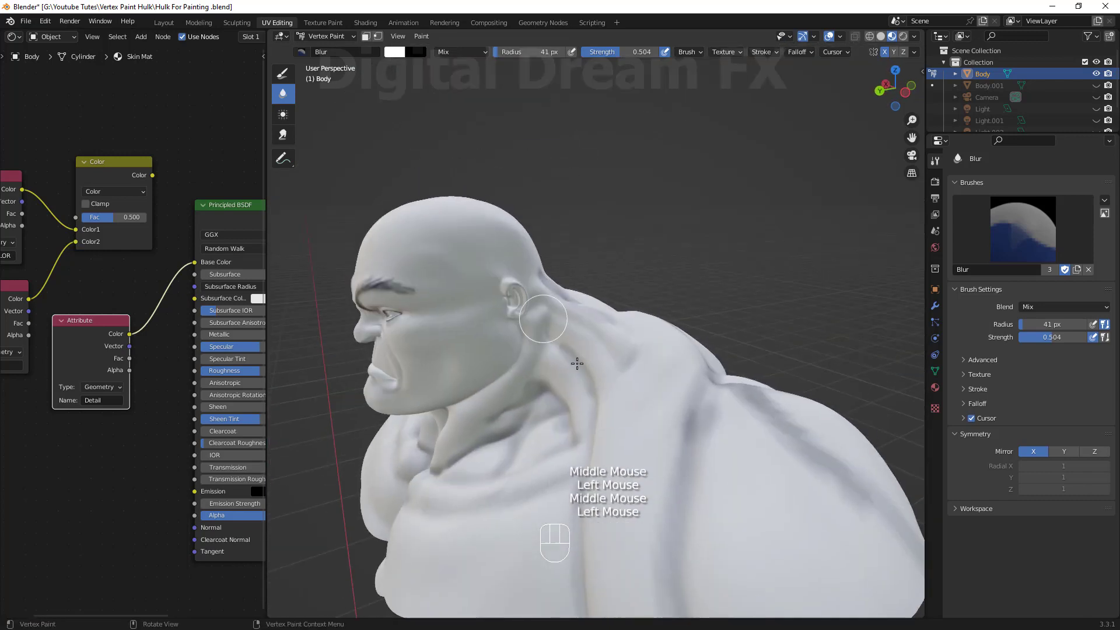
Raise the blur strength to 0.733 and soften the dark lines on the side of the head and neck.
{"action": "middle_click_drag", "start_coordinate": [514, 269], "coordinate": [498, 325]}
{"action": "middle_click_drag", "start_coordinate": [594, 407], "coordinate": [502, 373]}
{"action": "scroll", "coordinate": [584, 379], "scroll_direction": "up", "scroll_amount": 2}
{"action": "middle_click_drag", "start_coordinate": [584, 379], "coordinate": [630, 396], "text": "shift"}
{"action": "scroll", "coordinate": [683, 415], "scroll_direction": "up", "scroll_amount": 2}
{"action": "mouse_move", "coordinate": [688, 443]}
{"action": "middle_mouse_down"}
{"action": "mouse_move", "coordinate": [676, 408]}
{"action": "mouse_move", "coordinate": [691, 383]}
{"action": "middle_mouse_up"}
{"action": "mouse_move", "coordinate": [621, 52]}
{"action": "left_mouse_down"}
{"action": "mouse_move", "coordinate": [668, 52]}
{"action": "mouse_move", "coordinate": [624, 51]}
{"action": "left_mouse_up"}
{"action": "middle_click_drag", "start_coordinate": [665, 402], "coordinate": [636, 348], "text": "shift"}
{"action": "left_click", "coordinate": [682, 440]}
{"action": "middle_click_drag", "start_coordinate": [672, 542], "coordinate": [672, 408]}
{"action": "mouse_move", "coordinate": [673, 409]}
{"action": "middle_mouse_down", "text": "shift"}
{"action": "mouse_move", "coordinate": [673, 365]}
{"action": "mouse_move", "coordinate": [673, 475]}
{"action": "mouse_move", "coordinate": [671, 455]}
{"action": "middle_mouse_up", "text": "shift"}
Blur the dark creases around the nose and mouth.
{"action": "scroll", "coordinate": [673, 365], "scroll_direction": "up", "scroll_amount": 2}
{"action": "middle_click_drag", "start_coordinate": [671, 455], "coordinate": [645, 274], "text": "shift"}
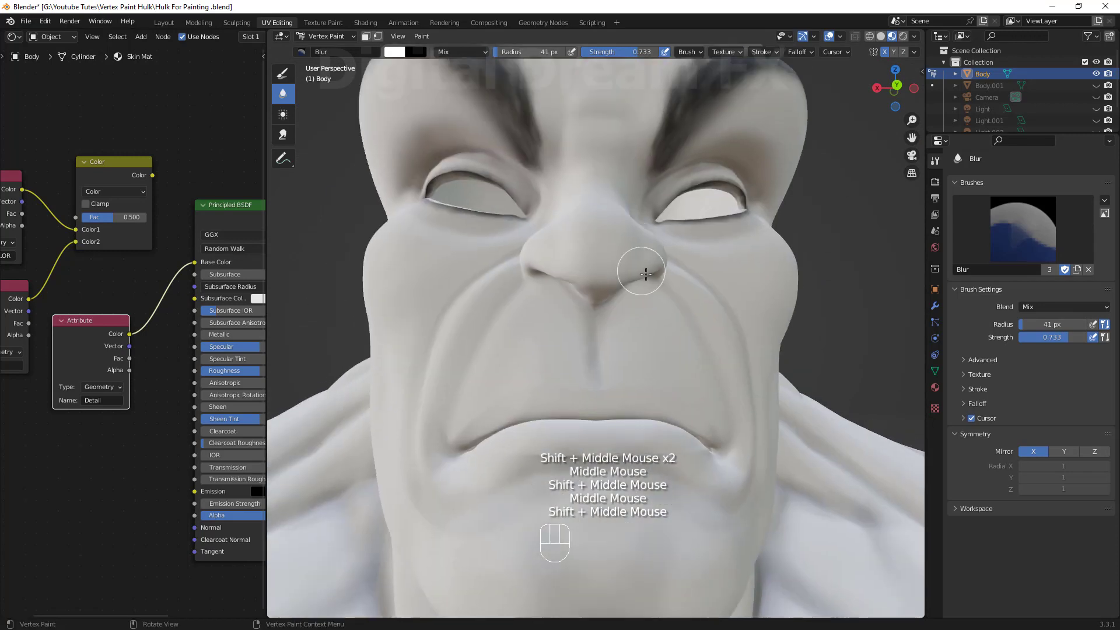
{"action": "left_click_drag", "start_coordinate": [717, 437], "coordinate": [707, 456]}
{"action": "scroll", "coordinate": [727, 469], "scroll_direction": "down", "scroll_amount": 1}
{"action": "middle_click_drag", "start_coordinate": [730, 472], "coordinate": [712, 485], "text": "shift"}
{"action": "mouse_move", "coordinate": [712, 484]}
{"action": "middle_mouse_down"}
{"action": "mouse_move", "coordinate": [702, 497]}
{"action": "mouse_move", "coordinate": [743, 415]}
{"action": "mouse_move", "coordinate": [740, 426]}
{"action": "middle_mouse_up"}
{"action": "scroll", "coordinate": [703, 497], "scroll_direction": "up", "scroll_amount": 2}
{"action": "middle_click_drag", "start_coordinate": [715, 441], "coordinate": [738, 417], "text": "shift"}
{"action": "middle_click_drag", "start_coordinate": [738, 418], "coordinate": [742, 413], "text": "shift"}
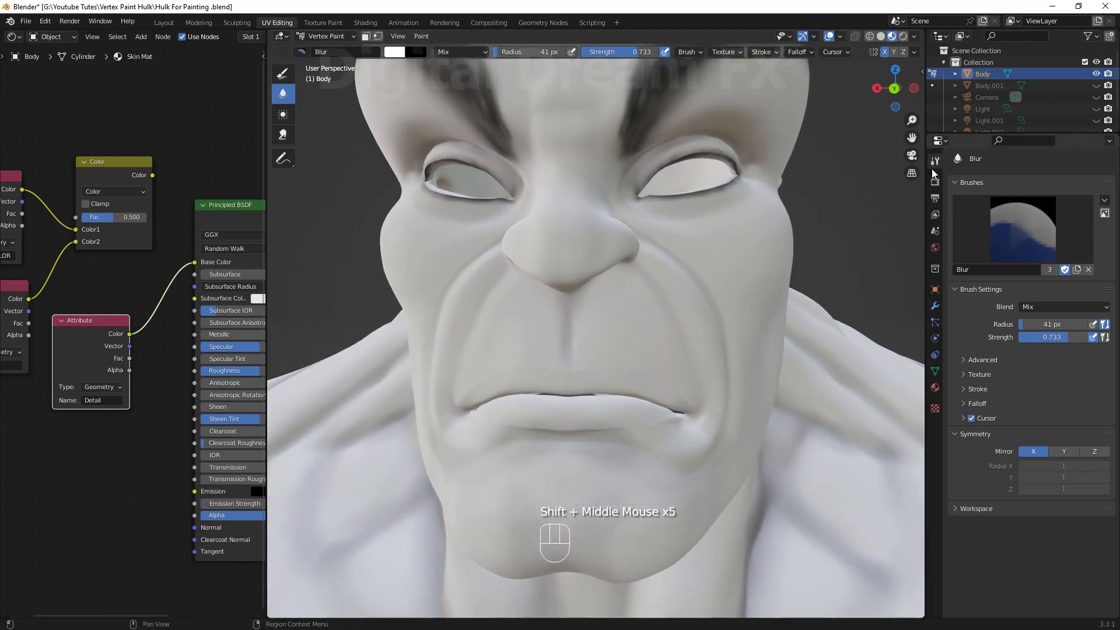
Switch to the Draw brush and pick a pink colour in the colour picker.
{"action": "left_click", "coordinate": [287, 80]}
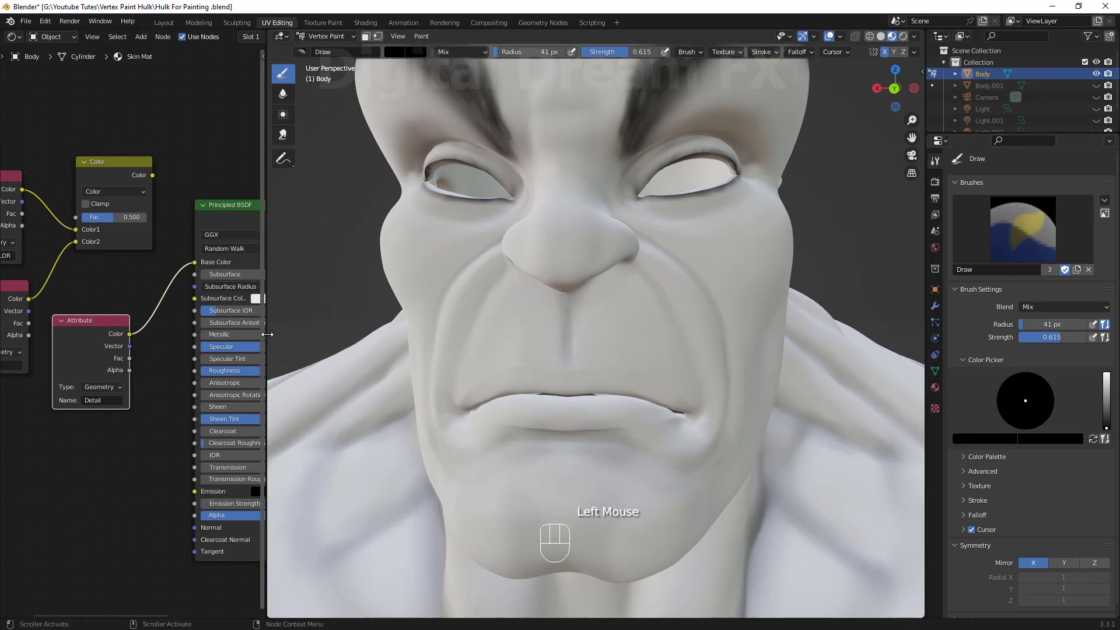
{"action": "left_click_drag", "start_coordinate": [267, 338], "coordinate": [156, 340]}
{"action": "scroll", "coordinate": [545, 439], "scroll_direction": "up", "scroll_amount": 1}
{"action": "middle_click_drag", "start_coordinate": [537, 466], "coordinate": [493, 437]}
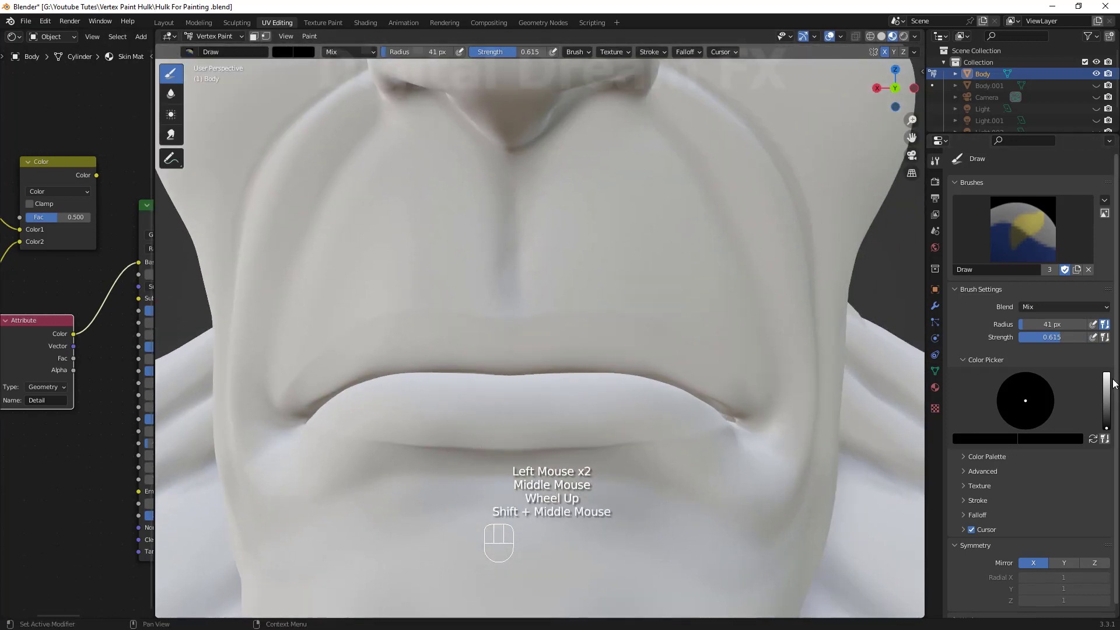
{"action": "left_click_drag", "start_coordinate": [1106, 408], "coordinate": [1107, 373]}
{"action": "left_click", "coordinate": [1022, 421]}
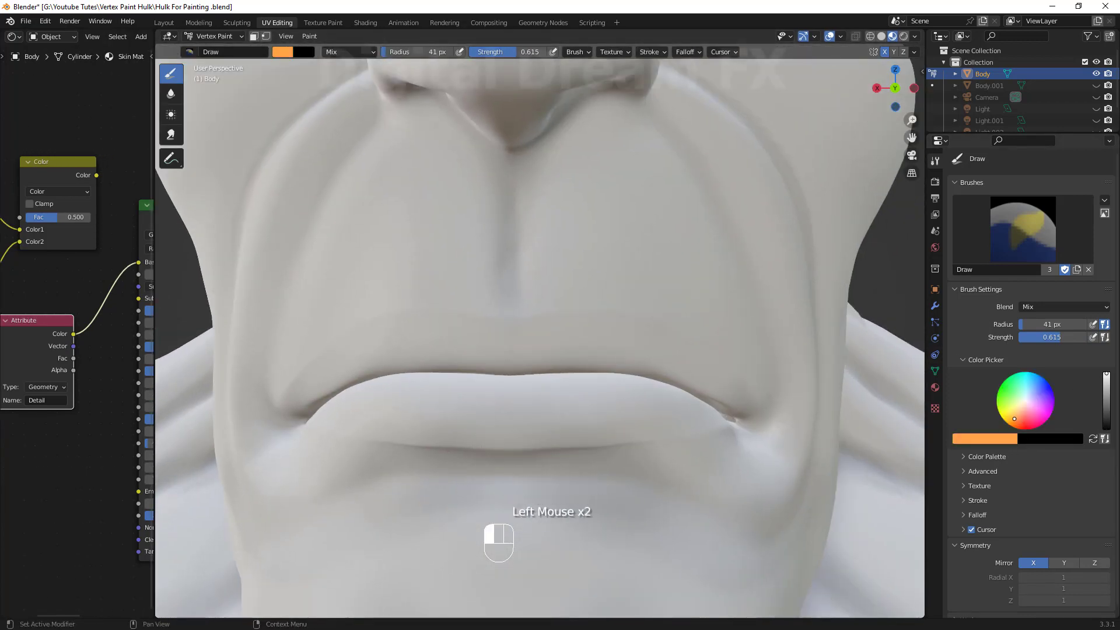
{"action": "left_click", "coordinate": [1106, 384]}
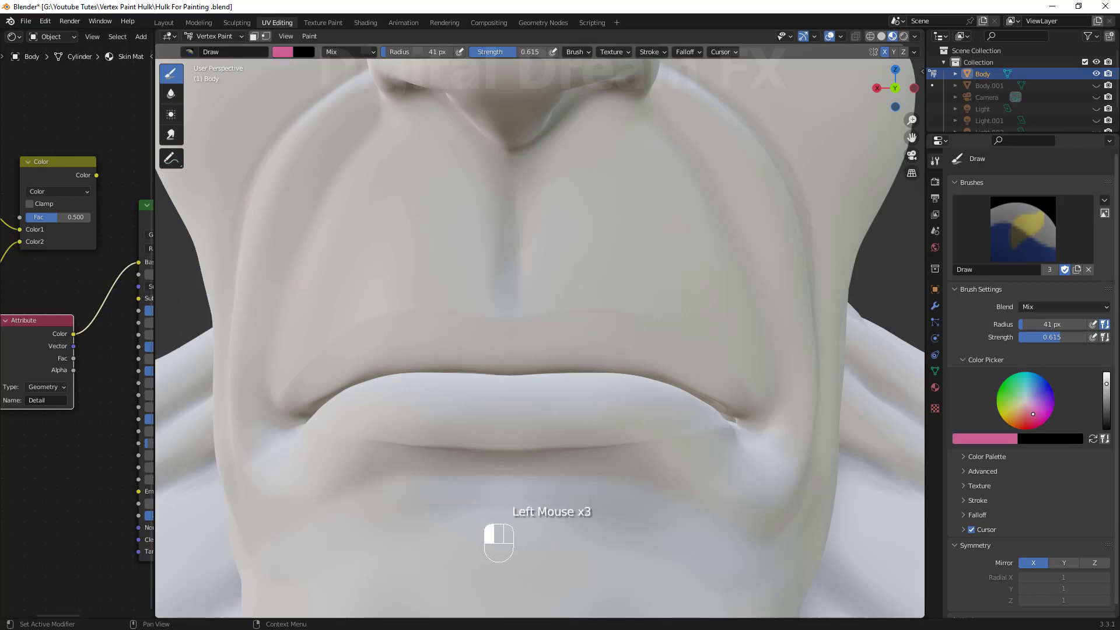
Paint the lips pink with the Draw brush, adjusting the brush radius while painting.
{"action": "middle_click_drag", "start_coordinate": [601, 395], "coordinate": [654, 400], "text": "shift"}
{"action": "middle_click_drag", "start_coordinate": [624, 350], "coordinate": [638, 331], "text": "shift"}
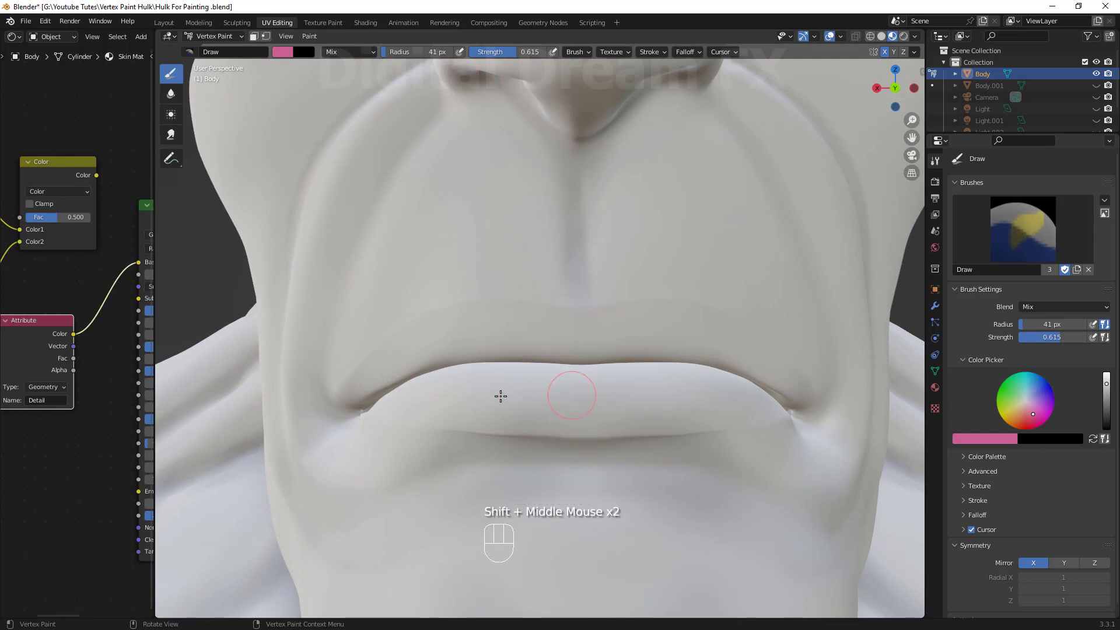
{"action": "mouse_move", "coordinate": [500, 396]}
{"action": "left_mouse_down"}
{"action": "mouse_move", "coordinate": [525, 388]}
{"action": "mouse_move", "coordinate": [655, 400]}
{"action": "mouse_move", "coordinate": [642, 345]}
{"action": "mouse_move", "coordinate": [577, 412]}
{"action": "mouse_move", "coordinate": [602, 320]}
{"action": "mouse_move", "coordinate": [443, 345]}
{"action": "left_mouse_up"}
{"action": "scroll", "coordinate": [444, 355], "scroll_direction": "up", "scroll_amount": 4}
{"action": "middle_click_drag", "start_coordinate": [443, 373], "coordinate": [630, 403], "text": "shift"}
{"action": "mouse_move", "coordinate": [630, 402]}
{"action": "middle_mouse_down"}
{"action": "mouse_move", "coordinate": [635, 425]}
{"action": "mouse_move", "coordinate": [642, 385]}
{"action": "middle_mouse_up"}
{"action": "mouse_move", "coordinate": [668, 254]}
{"action": "left_mouse_down"}
{"action": "mouse_move", "coordinate": [230, 495]}
{"action": "mouse_move", "coordinate": [538, 274]}
{"action": "mouse_move", "coordinate": [233, 503]}
{"action": "left_mouse_up"}
{"action": "mouse_move", "coordinate": [233, 508]}
{"action": "left_mouse_down"}
{"action": "mouse_move", "coordinate": [730, 599]}
{"action": "mouse_move", "coordinate": [409, 502]}
{"action": "left_mouse_up"}
{"action": "key", "text": "f"}
{"action": "left_click", "coordinate": [358, 483]}
{"action": "mouse_move", "coordinate": [601, 435]}
{"action": "left_mouse_down"}
{"action": "mouse_move", "coordinate": [271, 503]}
{"action": "mouse_move", "coordinate": [796, 343]}
{"action": "mouse_move", "coordinate": [405, 367]}
{"action": "mouse_move", "coordinate": [776, 467]}
{"action": "left_mouse_up"}
{"action": "mouse_move", "coordinate": [776, 467]}
{"action": "middle_mouse_down", "text": "shift"}
{"action": "mouse_move", "coordinate": [747, 471]}
{"action": "mouse_move", "coordinate": [409, 394]}
{"action": "middle_mouse_up", "text": "shift"}
{"action": "mouse_move", "coordinate": [408, 394]}
{"action": "left_mouse_down"}
{"action": "mouse_move", "coordinate": [376, 482]}
{"action": "mouse_move", "coordinate": [645, 257]}
{"action": "left_mouse_up"}
{"action": "middle_click_drag", "start_coordinate": [645, 257], "coordinate": [572, 268]}
{"action": "middle_click_drag", "start_coordinate": [571, 269], "coordinate": [444, 298], "text": "shift"}
{"action": "mouse_move", "coordinate": [444, 297]}
{"action": "left_mouse_down"}
{"action": "mouse_move", "coordinate": [507, 345]}
{"action": "mouse_move", "coordinate": [374, 380]}
{"action": "left_mouse_up"}
{"action": "middle_click_drag", "start_coordinate": [373, 379], "coordinate": [420, 374]}
{"action": "middle_click_drag", "start_coordinate": [420, 373], "coordinate": [584, 379], "text": "shift"}
{"action": "mouse_move", "coordinate": [583, 379]}
{"action": "left_mouse_down"}
{"action": "mouse_move", "coordinate": [328, 206]}
{"action": "mouse_move", "coordinate": [273, 407]}
{"action": "left_mouse_up"}
{"action": "middle_click_drag", "start_coordinate": [273, 408], "coordinate": [374, 362]}
{"action": "middle_click_drag", "start_coordinate": [373, 362], "coordinate": [412, 376], "text": "shift"}
{"action": "scroll", "coordinate": [518, 385], "scroll_direction": "down", "scroll_amount": 9}
{"action": "middle_click_drag", "start_coordinate": [518, 385], "coordinate": [601, 402]}
{"action": "scroll", "coordinate": [584, 403], "scroll_direction": "up", "scroll_amount": 4}
{"action": "middle_click_drag", "start_coordinate": [583, 402], "coordinate": [525, 443], "text": "shift"}
{"action": "mouse_move", "coordinate": [525, 444]}
{"action": "left_mouse_down"}
{"action": "mouse_move", "coordinate": [572, 450]}
{"action": "mouse_move", "coordinate": [645, 422]}
{"action": "mouse_move", "coordinate": [400, 483]}
{"action": "mouse_move", "coordinate": [655, 391]}
{"action": "left_mouse_up"}
{"action": "key", "text": "f"}
{"action": "left_click", "coordinate": [376, 482]}
{"action": "scroll", "coordinate": [656, 391], "scroll_direction": "down", "scroll_amount": 3}
{"action": "middle_click_drag", "start_coordinate": [655, 391], "coordinate": [560, 373]}
{"action": "mouse_move", "coordinate": [560, 373]}
{"action": "middle_mouse_down", "text": "shift"}
{"action": "mouse_move", "coordinate": [596, 333]}
{"action": "mouse_move", "coordinate": [590, 374]}
{"action": "middle_mouse_up", "text": "shift"}
{"action": "scroll", "coordinate": [590, 373], "scroll_direction": "up", "scroll_amount": 2}
{"action": "middle_click_drag", "start_coordinate": [589, 374], "coordinate": [603, 400], "text": "shift"}
Switch to the Blur brush and soften the edges of the pink lip colour.
{"action": "left_click", "coordinate": [171, 93]}
{"action": "scroll", "coordinate": [636, 273], "scroll_direction": "up", "scroll_amount": 2}
{"action": "scroll", "coordinate": [618, 350], "scroll_direction": "up", "scroll_amount": 3}
{"action": "left_click_drag", "start_coordinate": [607, 402], "coordinate": [628, 439]}
{"action": "mouse_move", "coordinate": [627, 408]}
{"action": "middle_mouse_down", "text": "shift"}
{"action": "mouse_move", "coordinate": [596, 282]}
{"action": "mouse_move", "coordinate": [742, 324]}
{"action": "middle_mouse_up", "text": "shift"}
{"action": "scroll", "coordinate": [448, 520], "scroll_direction": "down", "scroll_amount": 10}
{"action": "middle_click_drag", "start_coordinate": [525, 455], "coordinate": [612, 408]}
{"action": "middle_click_drag", "start_coordinate": [613, 409], "coordinate": [659, 365], "text": "shift"}
{"action": "scroll", "coordinate": [305, 313], "scroll_direction": "down", "scroll_amount": 2}
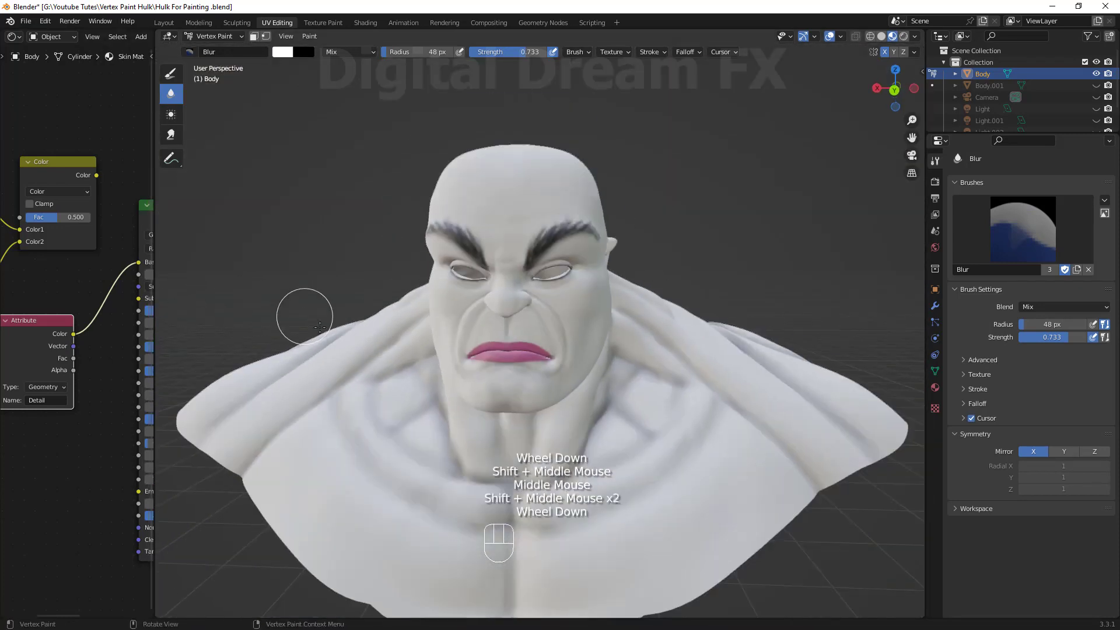
{"action": "middle_click_drag", "start_coordinate": [496, 356], "coordinate": [502, 362], "text": "shift"}
{"action": "middle_click_drag", "start_coordinate": [502, 362], "coordinate": [551, 364]}
{"action": "middle_click_drag", "start_coordinate": [551, 364], "coordinate": [546, 366], "text": "shift"}
Widen the node editor and duplicate the Mix colour node.
{"action": "left_click_drag", "start_coordinate": [155, 317], "coordinate": [572, 317]}
{"action": "middle_click_drag", "start_coordinate": [215, 430], "coordinate": [228, 473], "text": "shift"}
{"action": "left_click_drag", "start_coordinate": [96, 147], "coordinate": [264, 331]}
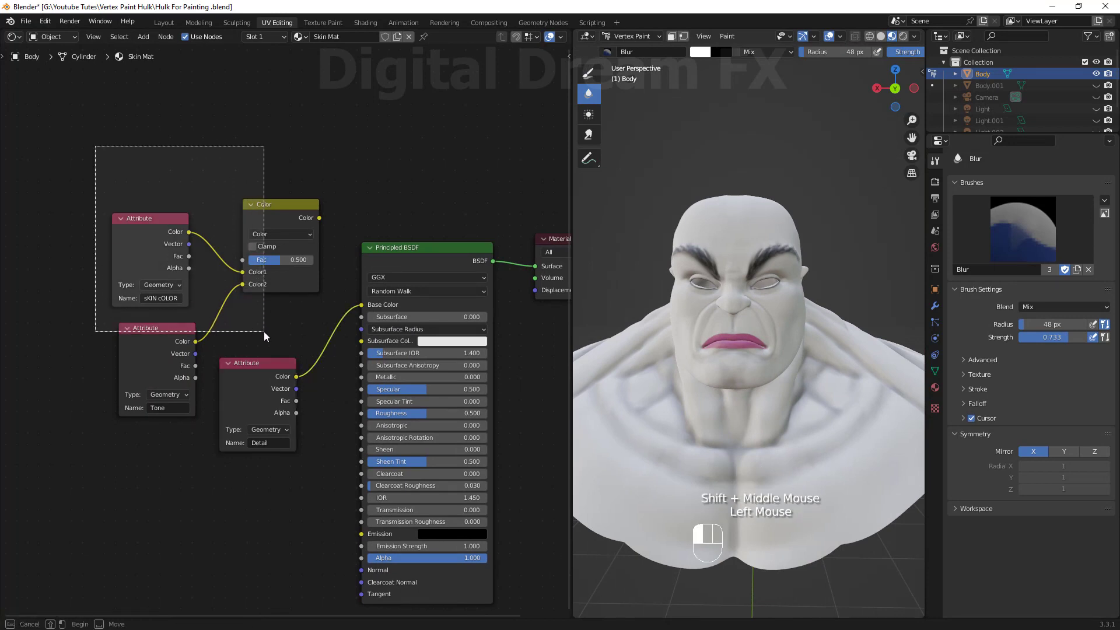
{"action": "left_click_drag", "start_coordinate": [263, 205], "coordinate": [209, 290]}
{"action": "key", "text": "shift+d"}
{"action": "left_click", "coordinate": [230, 224]}
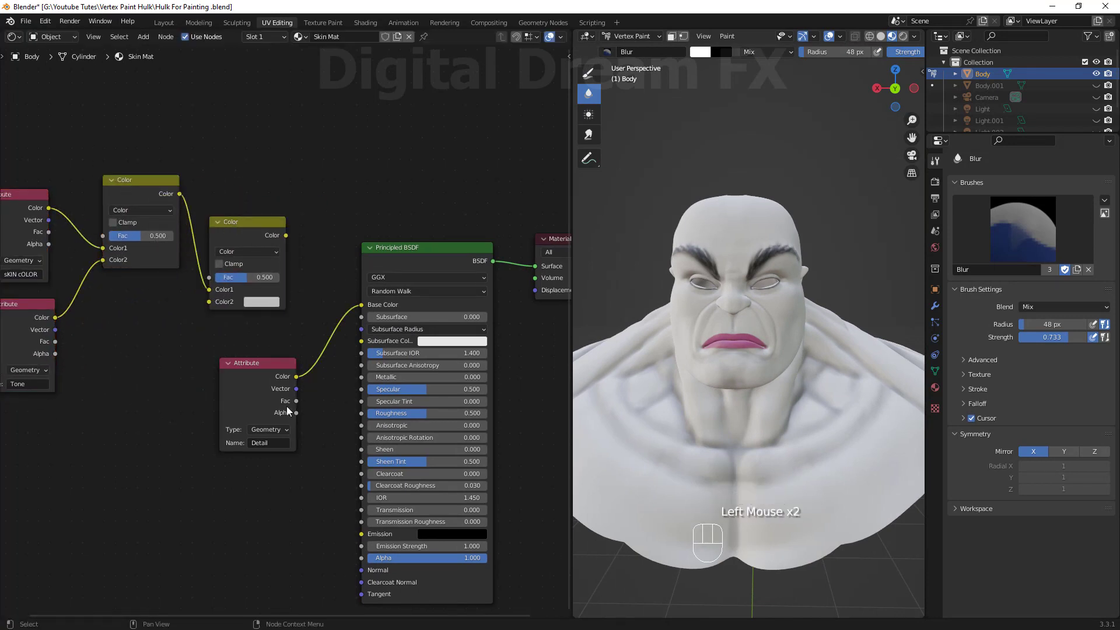
Wire the duplicated Mix node between the first Mix node, the Detail attribute and Base Color.
{"action": "left_click_drag", "start_coordinate": [296, 377], "coordinate": [206, 300]}
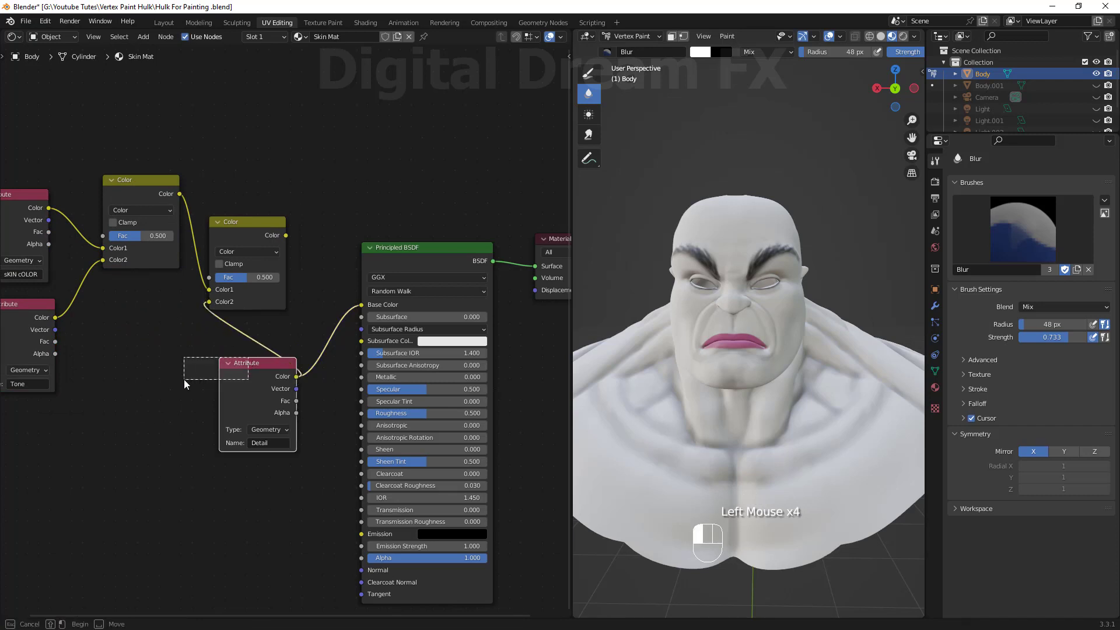
{"action": "left_click_drag", "start_coordinate": [184, 380], "coordinate": [184, 380]}
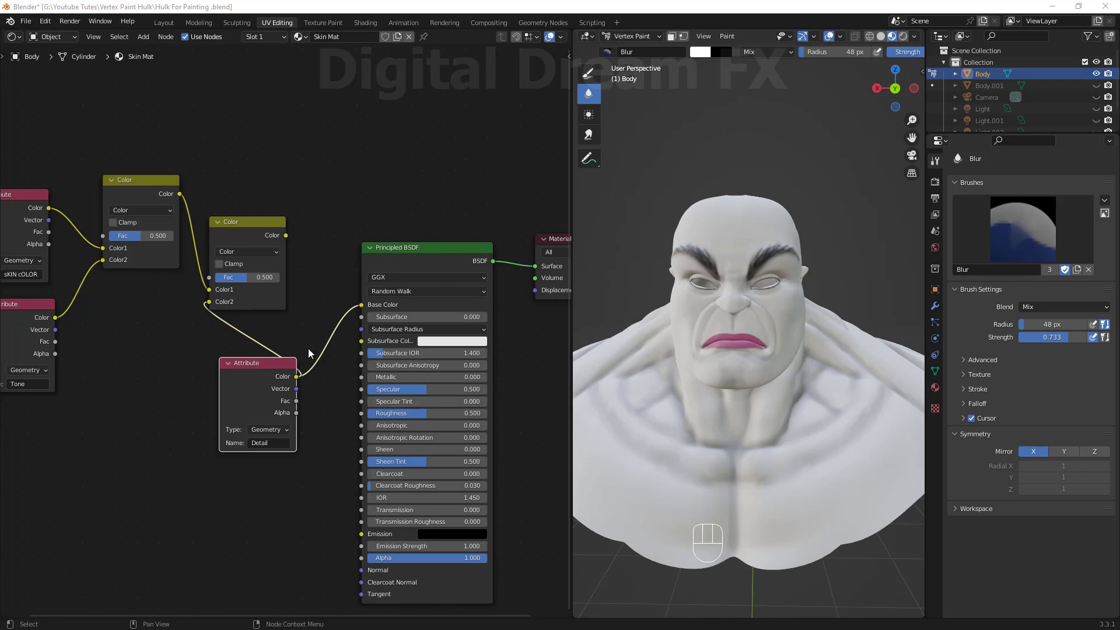
{"action": "middle_click_drag", "start_coordinate": [309, 350], "coordinate": [314, 353]}
{"action": "left_click_drag", "start_coordinate": [276, 369], "coordinate": [206, 404]}
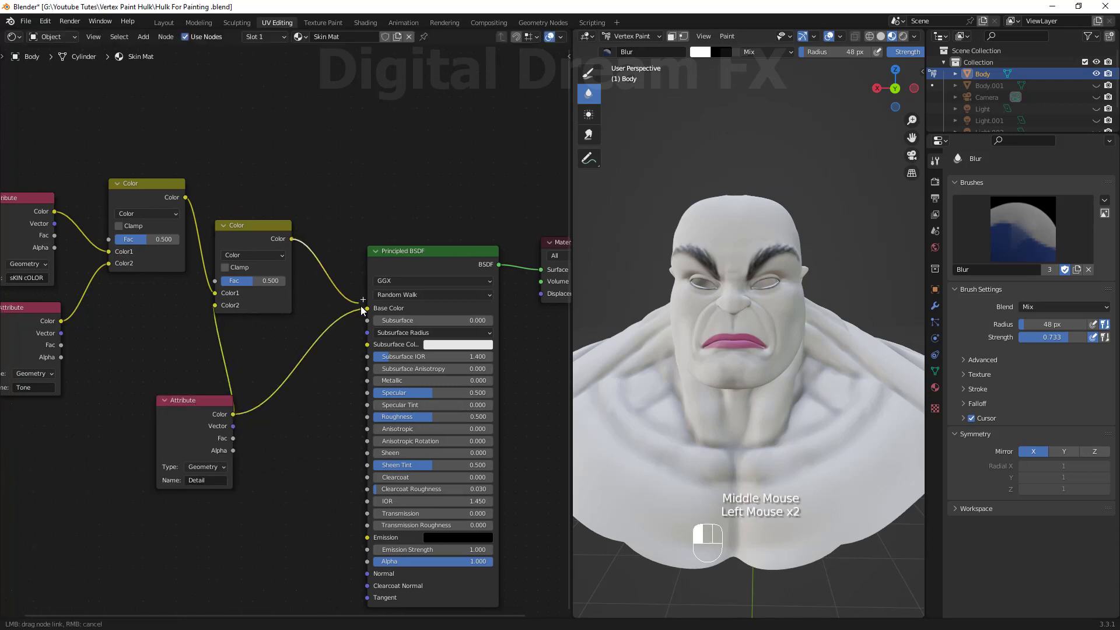
{"action": "left_click_drag", "start_coordinate": [361, 306], "coordinate": [362, 308]}
{"action": "left_click_drag", "start_coordinate": [209, 401], "coordinate": [170, 319]}
{"action": "middle_click_drag", "start_coordinate": [262, 399], "coordinate": [239, 428], "text": "shift"}
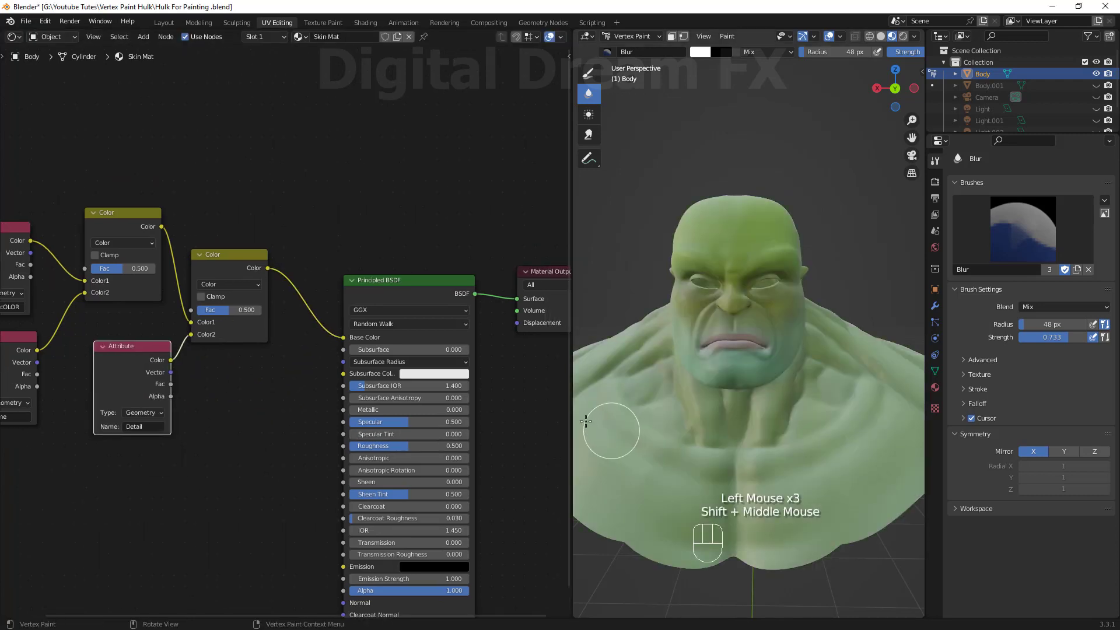
Narrow the node editor and inspect the combined colouring on the model.
{"action": "left_click_drag", "start_coordinate": [573, 400], "coordinate": [358, 402]}
{"action": "middle_click_drag", "start_coordinate": [553, 421], "coordinate": [568, 408]}
{"action": "scroll", "coordinate": [694, 425], "scroll_direction": "up", "scroll_amount": 2}
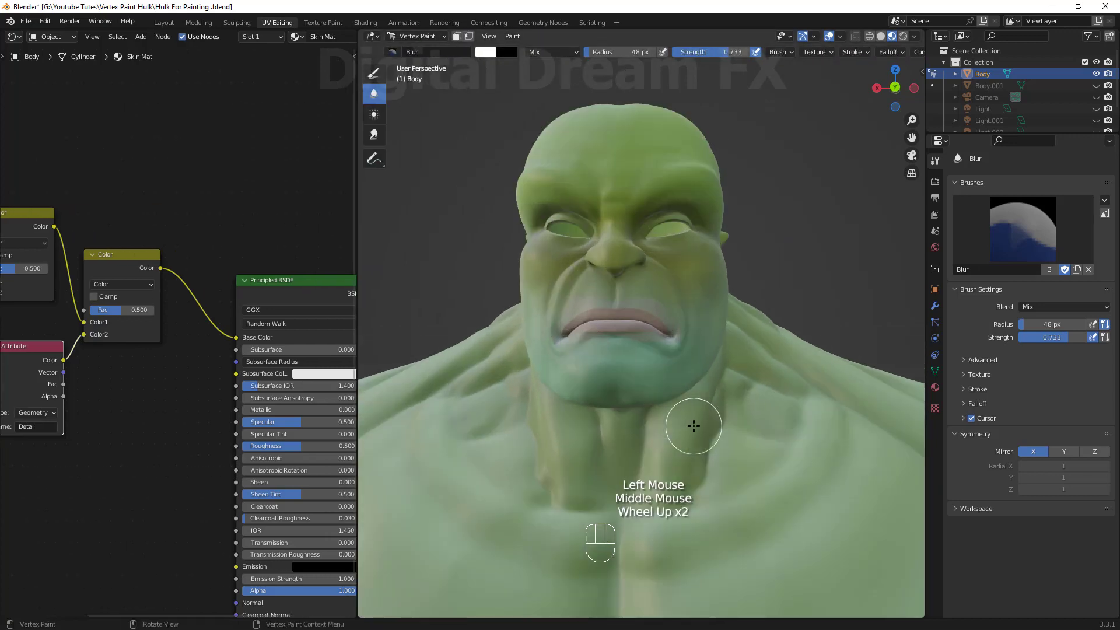
{"action": "middle_click_drag", "start_coordinate": [694, 426], "coordinate": [691, 445], "text": "shift"}
{"action": "middle_click_drag", "start_coordinate": [691, 444], "coordinate": [685, 465]}
{"action": "middle_click_drag", "start_coordinate": [647, 309], "coordinate": [653, 350], "text": "shift"}
{"action": "middle_click_drag", "start_coordinate": [654, 403], "coordinate": [632, 426]}
{"action": "middle_click_drag", "start_coordinate": [595, 353], "coordinate": [621, 377], "text": "shift"}
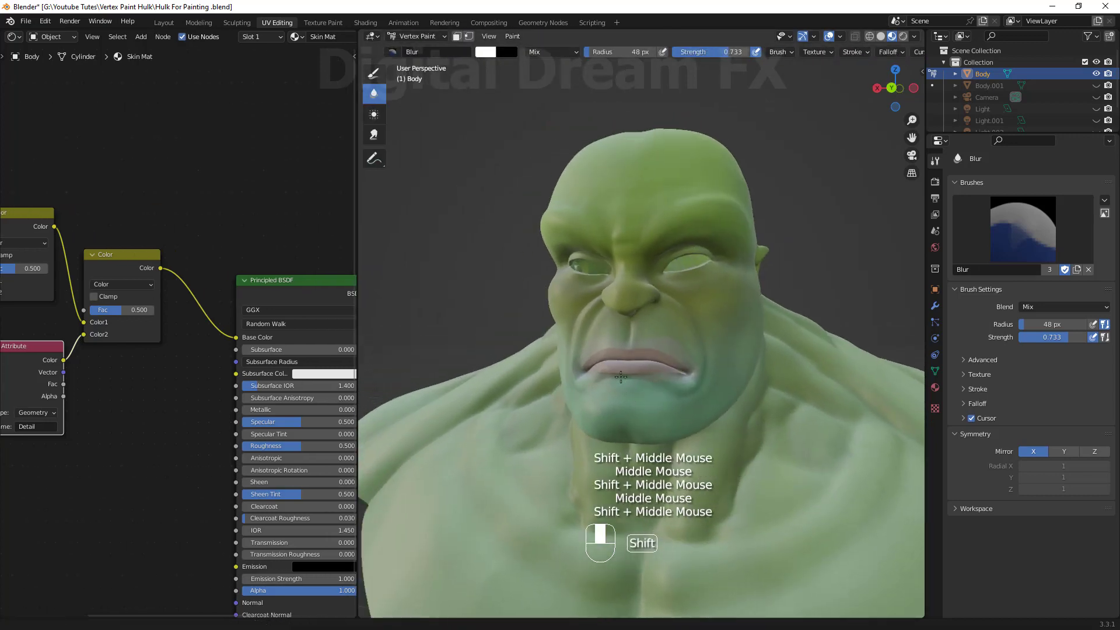
Set the second Mix node's blend mode to Multiply with a factor of 0.842.
{"action": "left_click", "coordinate": [121, 284]}
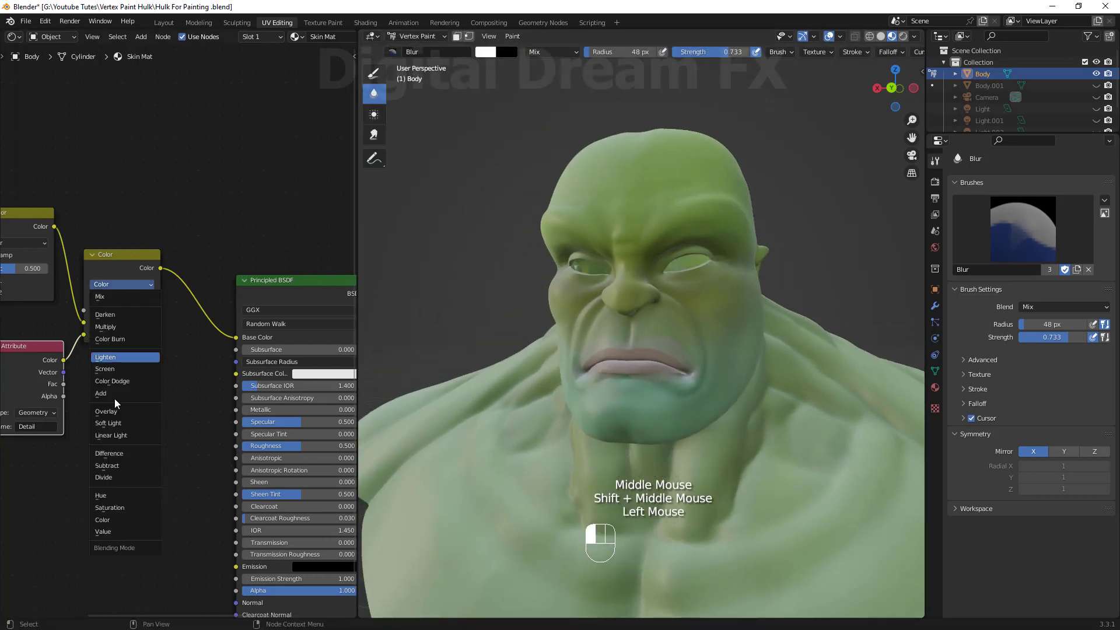
{"action": "left_click", "coordinate": [119, 327]}
{"action": "middle_click_drag", "start_coordinate": [805, 376], "coordinate": [713, 233]}
{"action": "scroll", "coordinate": [641, 274], "scroll_direction": "up", "scroll_amount": 2}
{"action": "scroll", "coordinate": [716, 197], "scroll_direction": "down", "scroll_amount": 1}
{"action": "middle_click_drag", "start_coordinate": [712, 233], "coordinate": [729, 216]}
{"action": "middle_click_drag", "start_coordinate": [729, 216], "coordinate": [732, 195], "text": "shift"}
{"action": "left_click_drag", "start_coordinate": [123, 311], "coordinate": [144, 311]}
{"action": "scroll", "coordinate": [719, 410], "scroll_direction": "down", "scroll_amount": 2}
{"action": "middle_click_drag", "start_coordinate": [719, 411], "coordinate": [688, 408]}
{"action": "scroll", "coordinate": [719, 410], "scroll_direction": "up", "scroll_amount": 1}
{"action": "middle_click_drag", "start_coordinate": [689, 408], "coordinate": [658, 432]}
{"action": "scroll", "coordinate": [658, 425], "scroll_direction": "up", "scroll_amount": 1}
{"action": "middle_click_drag", "start_coordinate": [100, 416], "coordinate": [216, 395], "text": "shift"}
{"action": "left_click", "coordinate": [131, 328]}
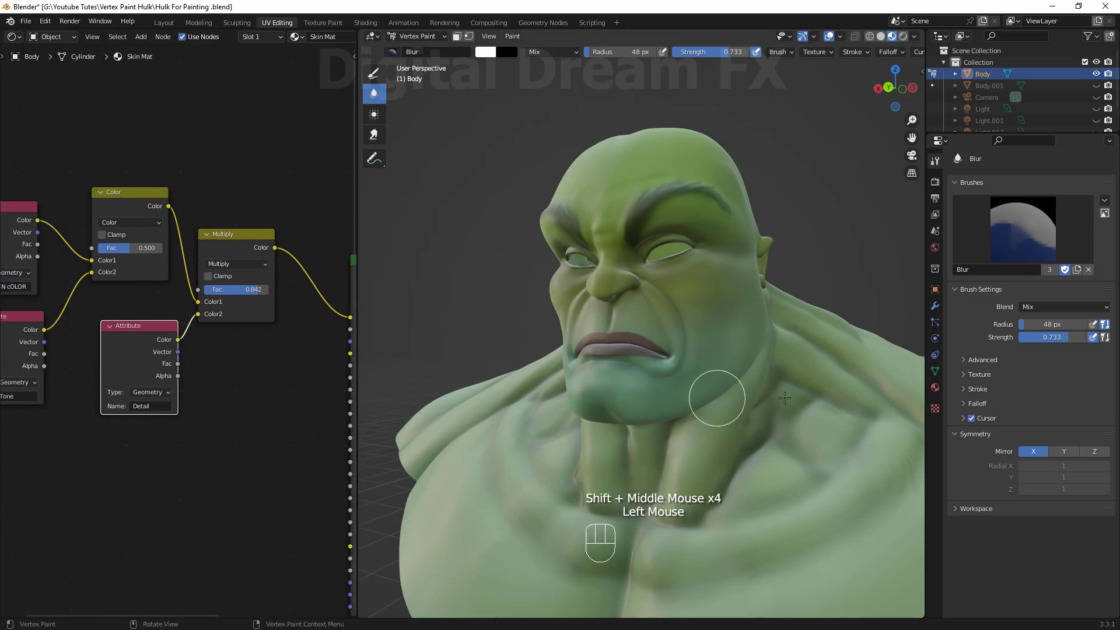
Rearrange the shader nodes and their links in the node editor.
{"action": "middle_click_drag", "start_coordinate": [775, 398], "coordinate": [595, 412], "text": "shift"}
{"action": "left_click_drag", "start_coordinate": [198, 275], "coordinate": [199, 195]}
{"action": "middle_click_drag", "start_coordinate": [180, 344], "coordinate": [102, 354], "text": "shift"}
{"action": "left_click_drag", "start_coordinate": [101, 351], "coordinate": [245, 332]}
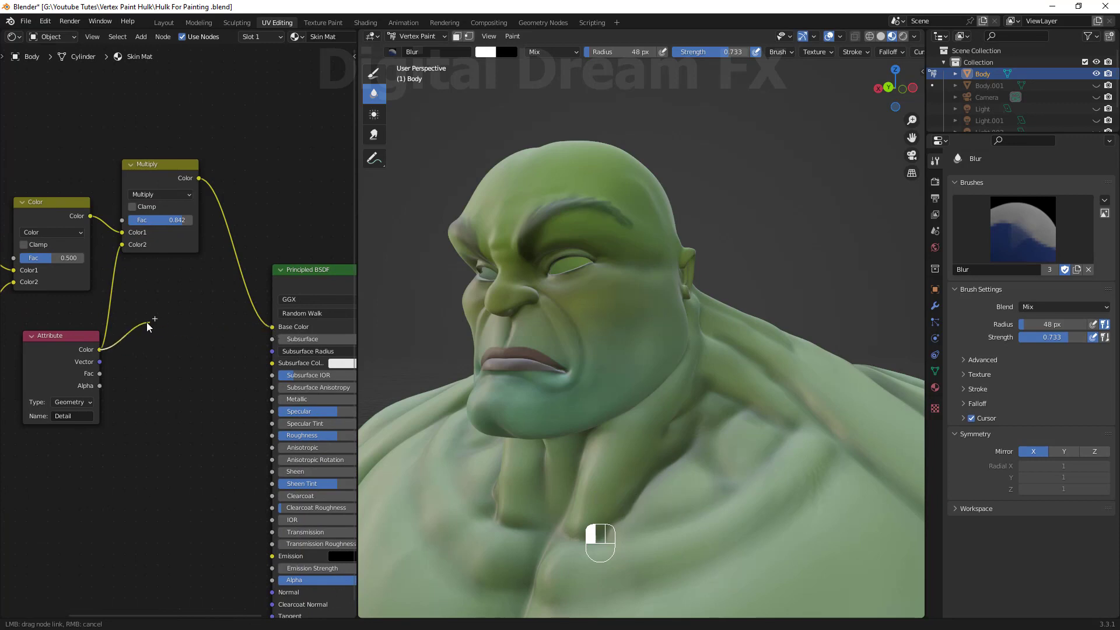
{"action": "left_click_drag", "start_coordinate": [80, 345], "coordinate": [81, 343]}
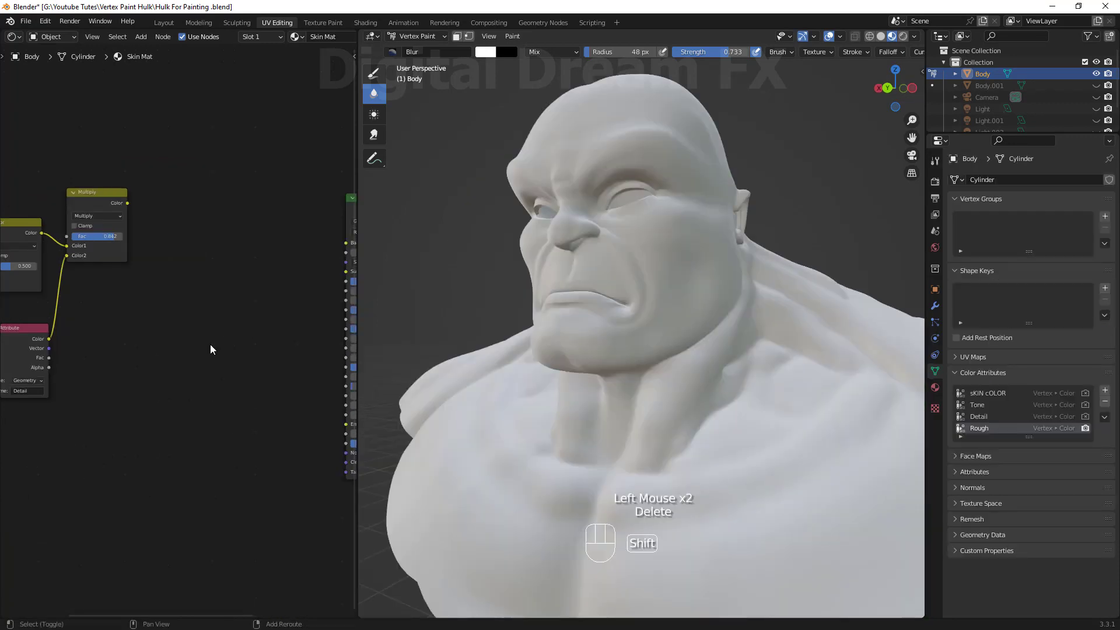
{"action": "middle_click_drag", "start_coordinate": [211, 349], "coordinate": [195, 273], "text": "shift"}
{"action": "left_click", "coordinate": [148, 302]}
Add a Noise Texture node feeding Base Color.
{"action": "key", "text": "shift+a"}
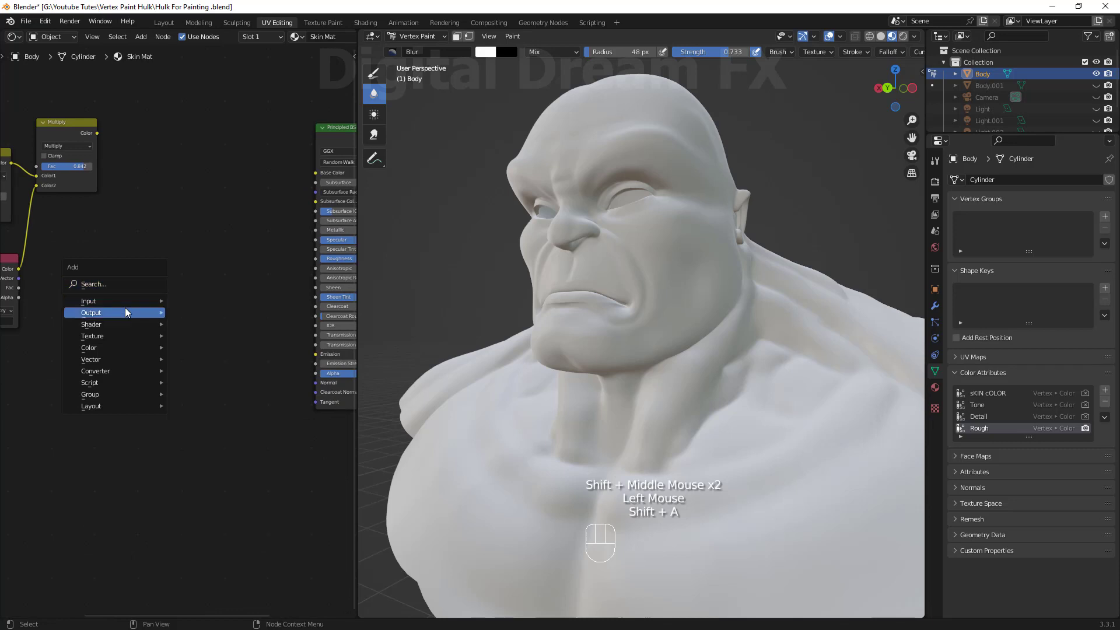
{"action": "left_click", "coordinate": [133, 284]}
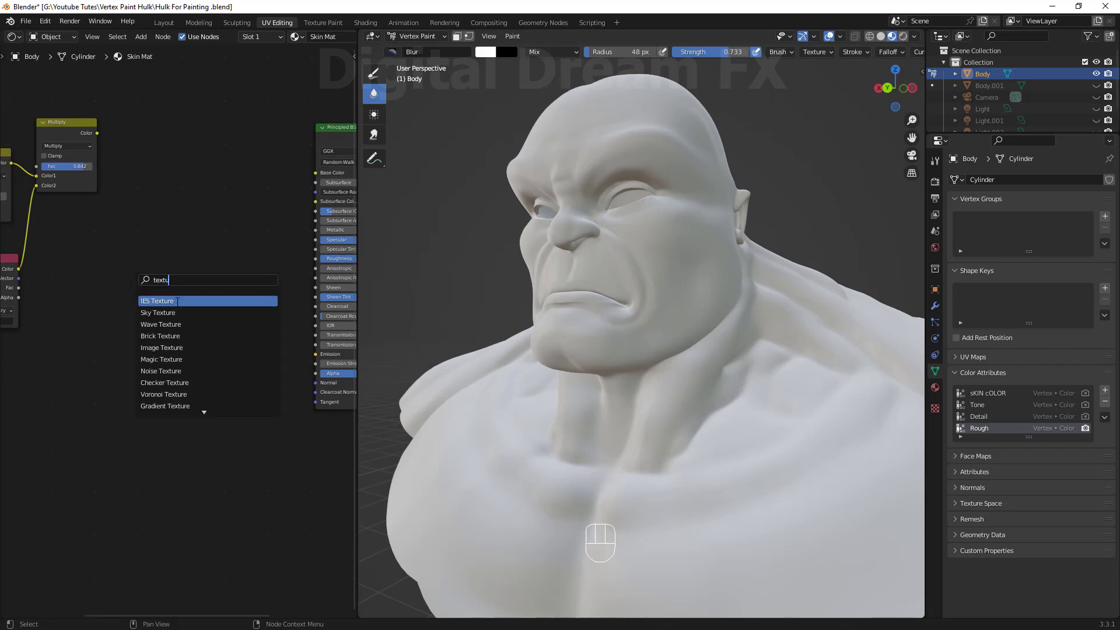
{"action": "type", "text": "textu"}
{"action": "left_click", "coordinate": [169, 371]}
{"action": "left_click", "coordinate": [149, 323]}
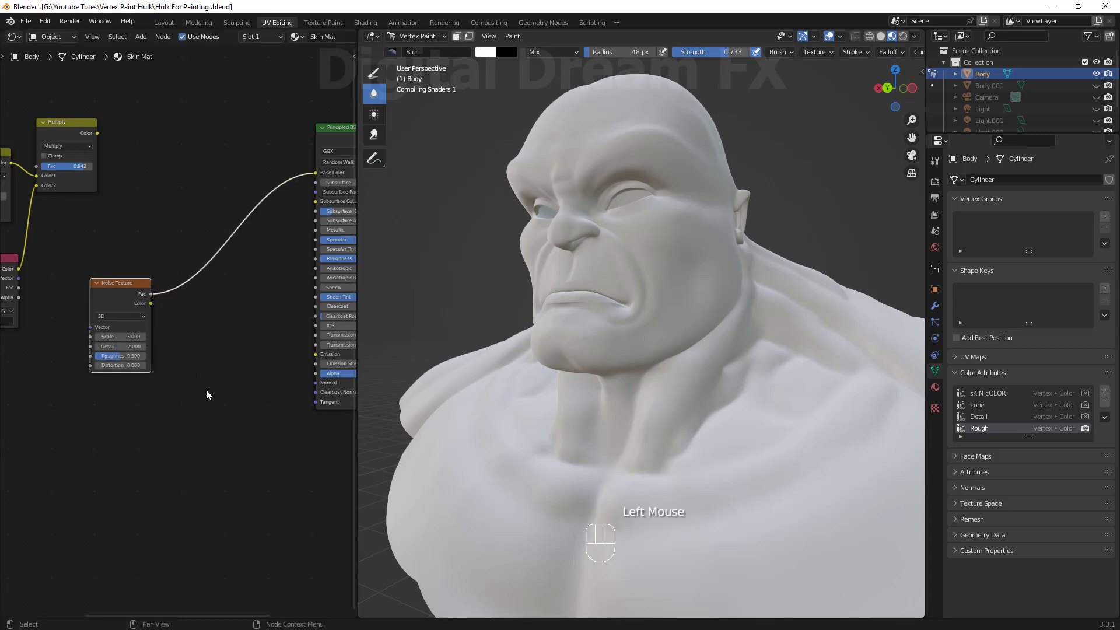
Increase the noise scale and inspect the noise texture across the face up close.
{"action": "scroll", "coordinate": [691, 397], "scroll_direction": "down", "scroll_amount": 2}
{"action": "middle_click_drag", "start_coordinate": [691, 397], "coordinate": [491, 423]}
{"action": "scroll", "coordinate": [712, 426], "scroll_direction": "up", "scroll_amount": 1}
{"action": "left_click_drag", "start_coordinate": [126, 336], "coordinate": [180, 337]}
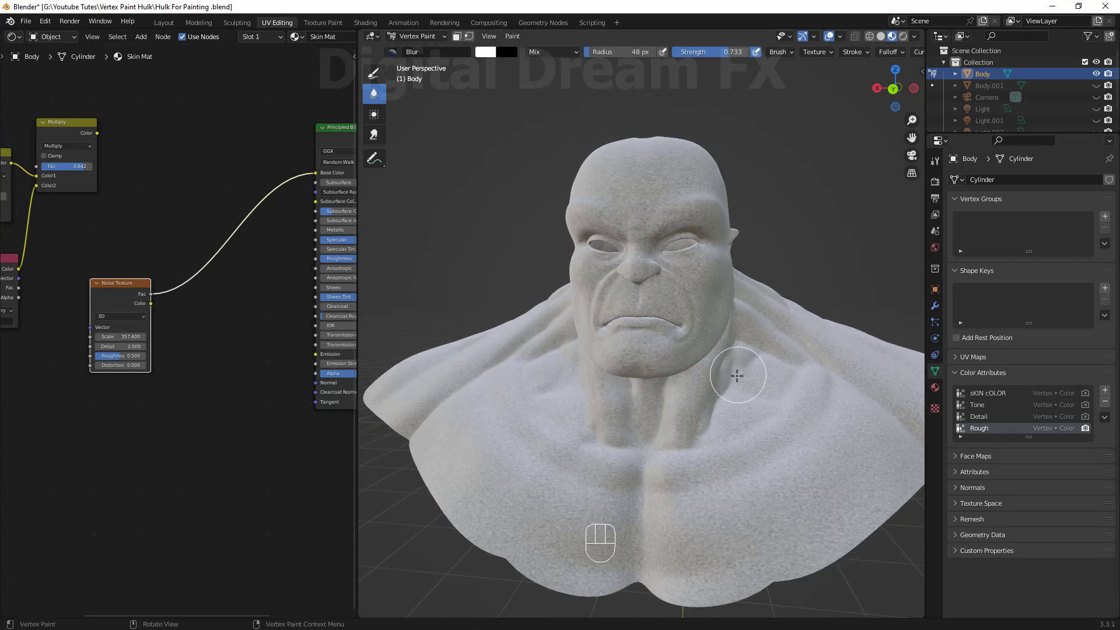
{"action": "middle_click_drag", "start_coordinate": [737, 376], "coordinate": [639, 379]}
{"action": "scroll", "coordinate": [639, 379], "scroll_direction": "up", "scroll_amount": 2}
{"action": "middle_click_drag", "start_coordinate": [639, 379], "coordinate": [616, 460], "text": "shift"}
{"action": "scroll", "coordinate": [607, 446], "scroll_direction": "up", "scroll_amount": 1}
{"action": "middle_click_drag", "start_coordinate": [490, 443], "coordinate": [480, 432], "text": "shift"}
{"action": "left_click_drag", "start_coordinate": [114, 303], "coordinate": [85, 349]}
{"action": "scroll", "coordinate": [261, 386], "scroll_direction": "up", "scroll_amount": 1}
{"action": "middle_click_drag", "start_coordinate": [235, 393], "coordinate": [249, 415], "text": "shift"}
{"action": "left_click_drag", "start_coordinate": [119, 336], "coordinate": [142, 313]}
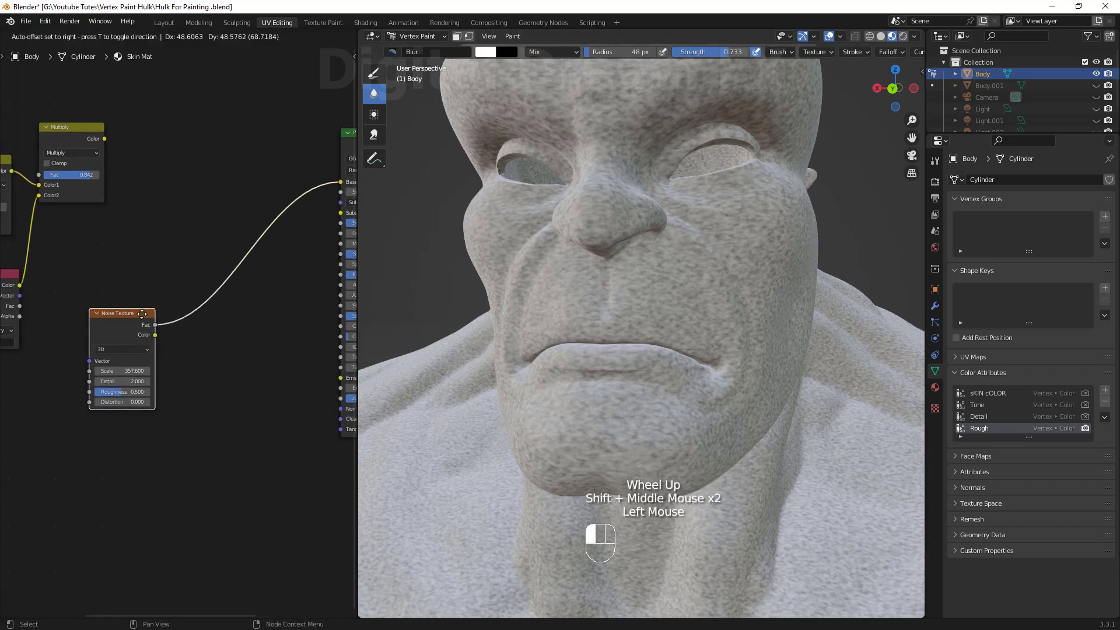
{"action": "middle_click_drag", "start_coordinate": [268, 408], "coordinate": [262, 414], "text": "shift"}
{"action": "middle_click_drag", "start_coordinate": [725, 426], "coordinate": [735, 431]}
{"action": "scroll", "coordinate": [700, 414], "scroll_direction": "up", "scroll_amount": 1}
{"action": "middle_click_drag", "start_coordinate": [639, 388], "coordinate": [619, 334], "text": "shift"}
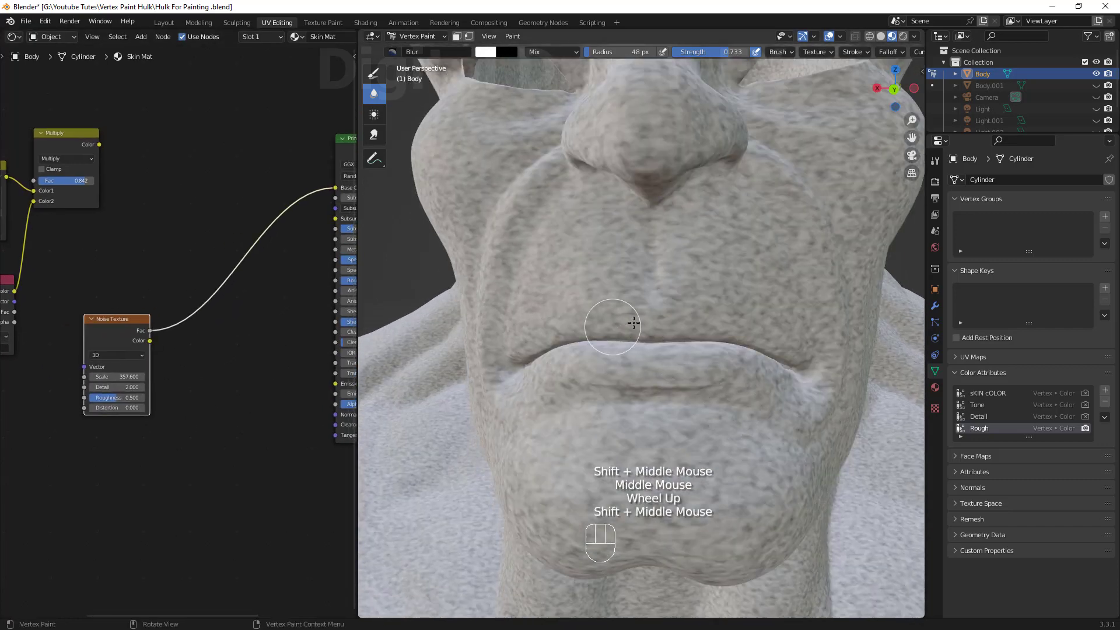
{"action": "left_click_drag", "start_coordinate": [634, 323], "coordinate": [680, 356]}
{"action": "left_click", "coordinate": [645, 354]}
Set the Noise Texture scale to 500 and its roughness to 1.
{"action": "middle_click_drag", "start_coordinate": [216, 367], "coordinate": [220, 380], "text": "shift"}
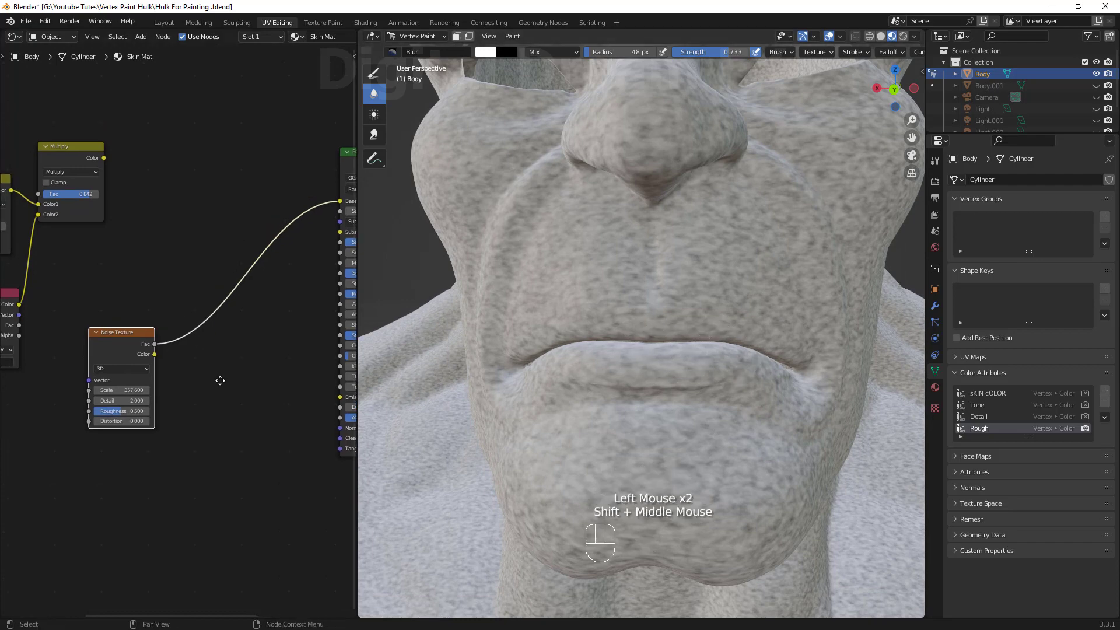
{"action": "type", "text": "400"}
{"action": "key", "text": "Return"}
{"action": "left_click", "coordinate": [124, 390]}
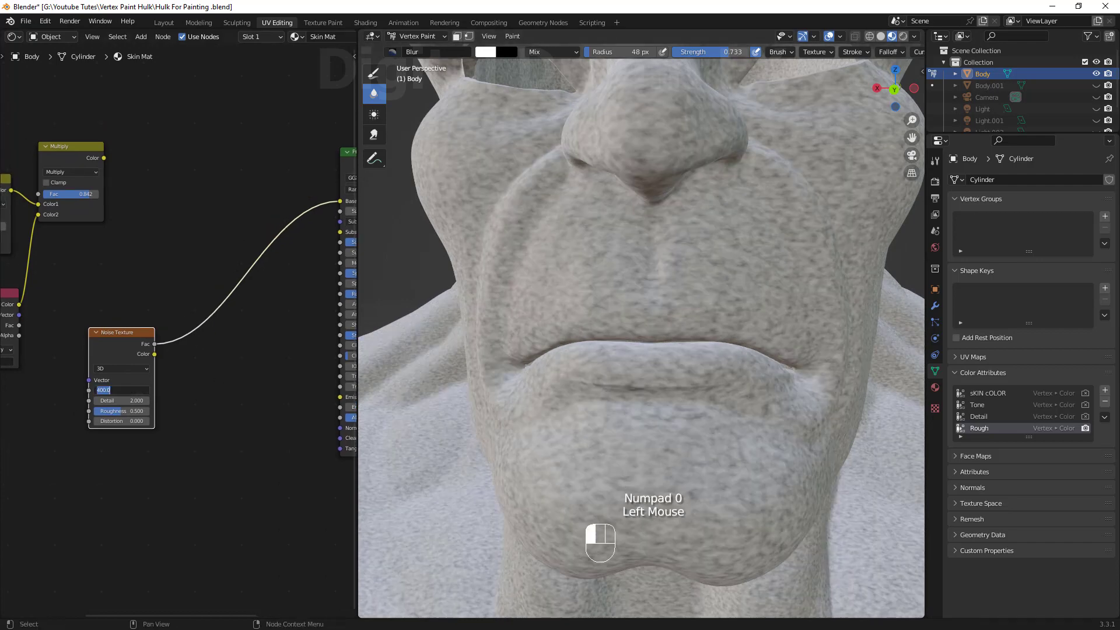
{"action": "type", "text": "500"}
{"action": "key", "text": "Return"}
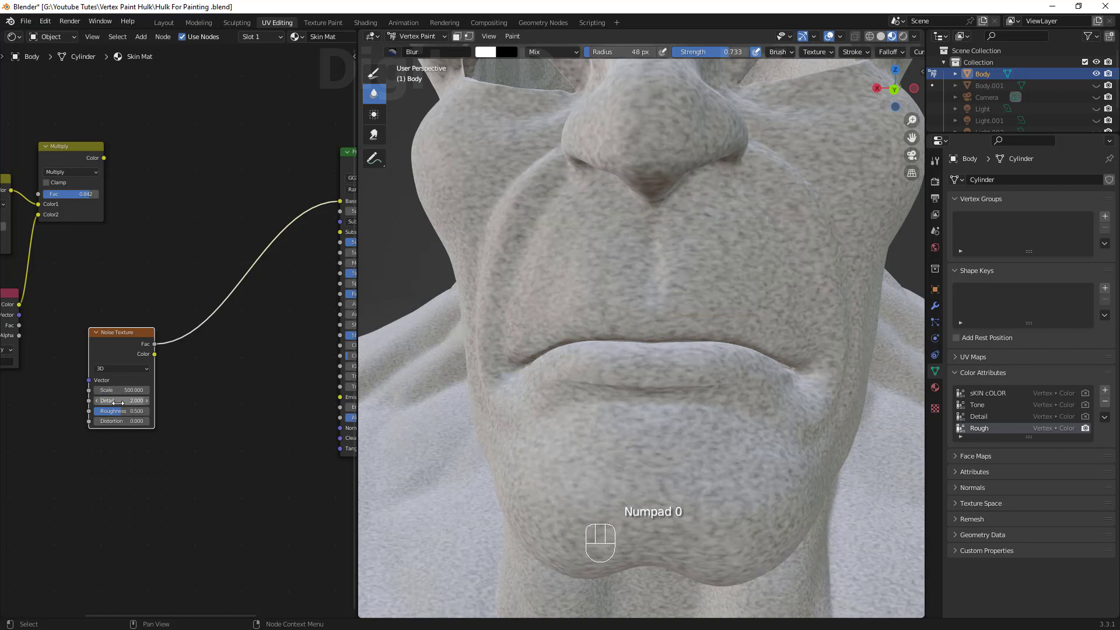
{"action": "left_click_drag", "start_coordinate": [118, 403], "coordinate": [140, 403]}
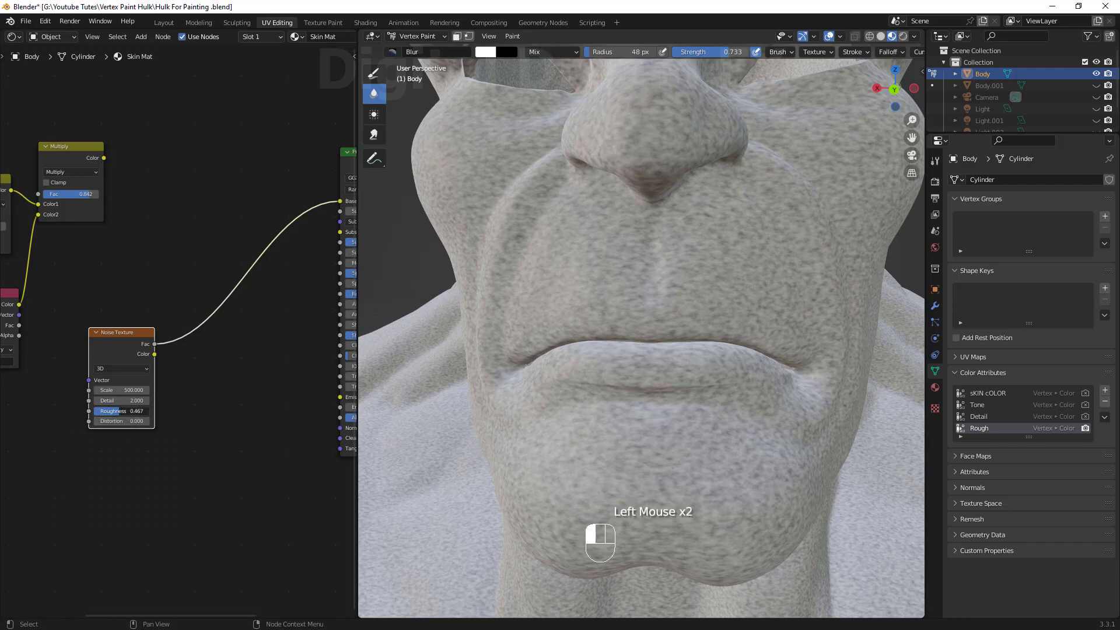
{"action": "left_click_drag", "start_coordinate": [117, 412], "coordinate": [143, 411]}
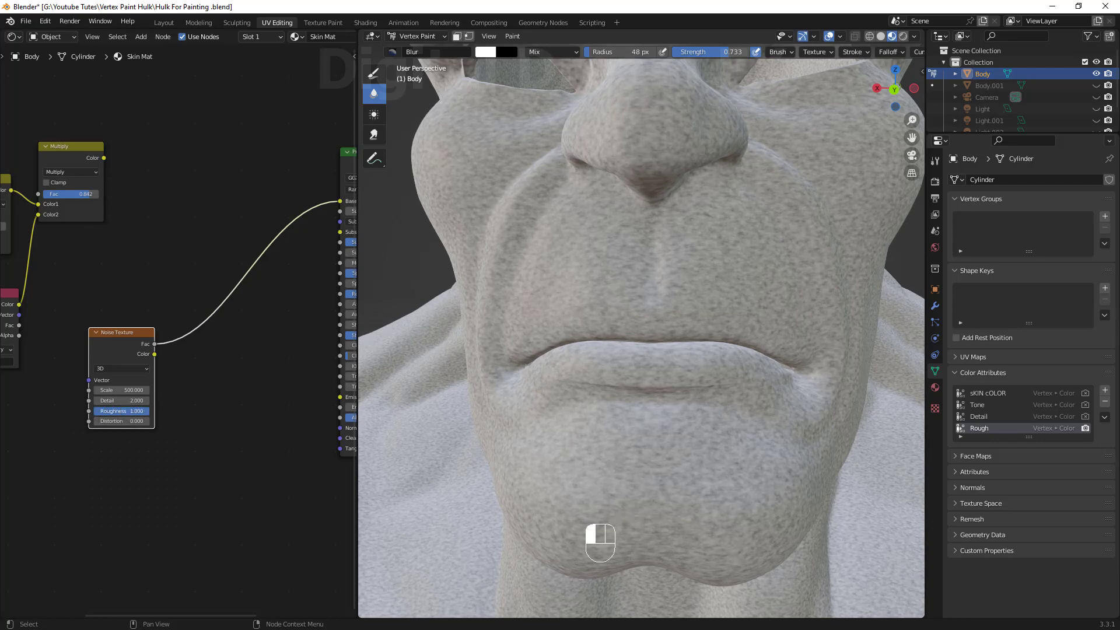
Examine the noise pattern across the lips and chin up close in the viewport.
{"action": "scroll", "coordinate": [671, 325], "scroll_direction": "down", "scroll_amount": 1}
{"action": "scroll", "coordinate": [663, 327], "scroll_direction": "down", "scroll_amount": 1}
{"action": "middle_click_drag", "start_coordinate": [662, 327], "coordinate": [659, 367]}
{"action": "scroll", "coordinate": [670, 340], "scroll_direction": "up", "scroll_amount": 3}
{"action": "scroll", "coordinate": [665, 356], "scroll_direction": "down", "scroll_amount": 1}
{"action": "middle_click_drag", "start_coordinate": [660, 368], "coordinate": [650, 372]}
{"action": "scroll", "coordinate": [641, 373], "scroll_direction": "down", "scroll_amount": 1}
{"action": "middle_click_drag", "start_coordinate": [601, 379], "coordinate": [639, 375], "text": "shift"}
{"action": "middle_click_drag", "start_coordinate": [282, 345], "coordinate": [197, 393], "text": "shift"}
{"action": "scroll", "coordinate": [303, 357], "scroll_direction": "down", "scroll_amount": 2}
Duplicate the Multiply node, feed the noise Fac into its Color2, and connect its output to Base Color.
{"action": "left_click", "coordinate": [100, 199]}
{"action": "key", "text": "shift+d"}
{"action": "left_click", "coordinate": [183, 217]}
{"action": "left_click_drag", "start_coordinate": [126, 224], "coordinate": [153, 284]}
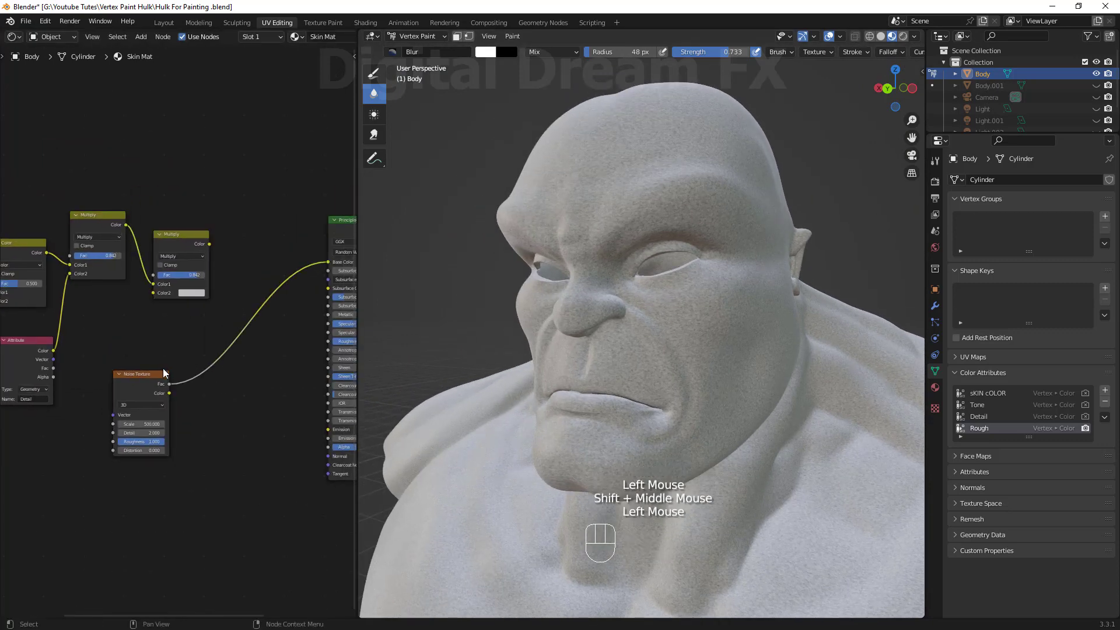
{"action": "left_click_drag", "start_coordinate": [170, 392], "coordinate": [153, 293]}
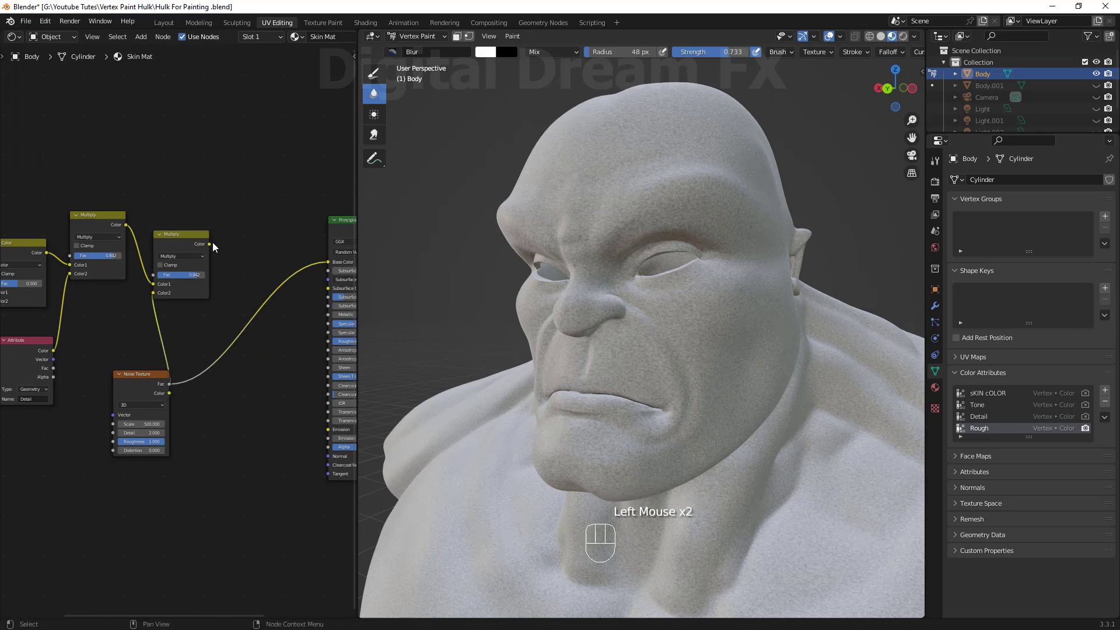
{"action": "key", "text": "ctrl+z"}
{"action": "left_click_drag", "start_coordinate": [142, 374], "coordinate": [154, 294]}
{"action": "right_click_drag", "start_coordinate": [239, 277], "coordinate": [242, 348], "text": "ctrl"}
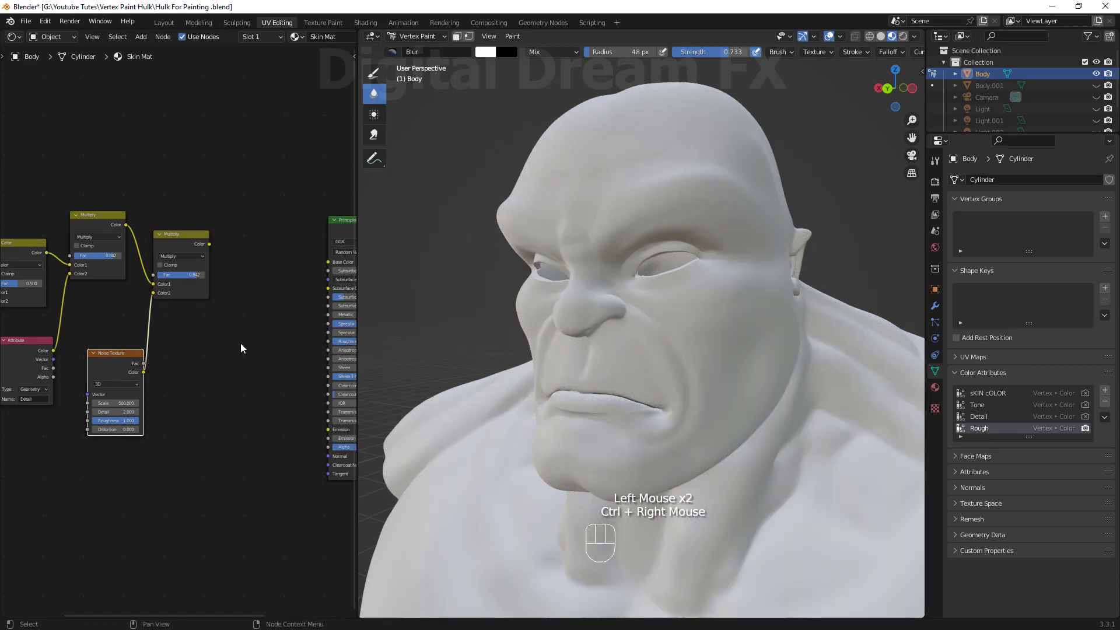
{"action": "left_click_drag", "start_coordinate": [209, 244], "coordinate": [328, 262]}
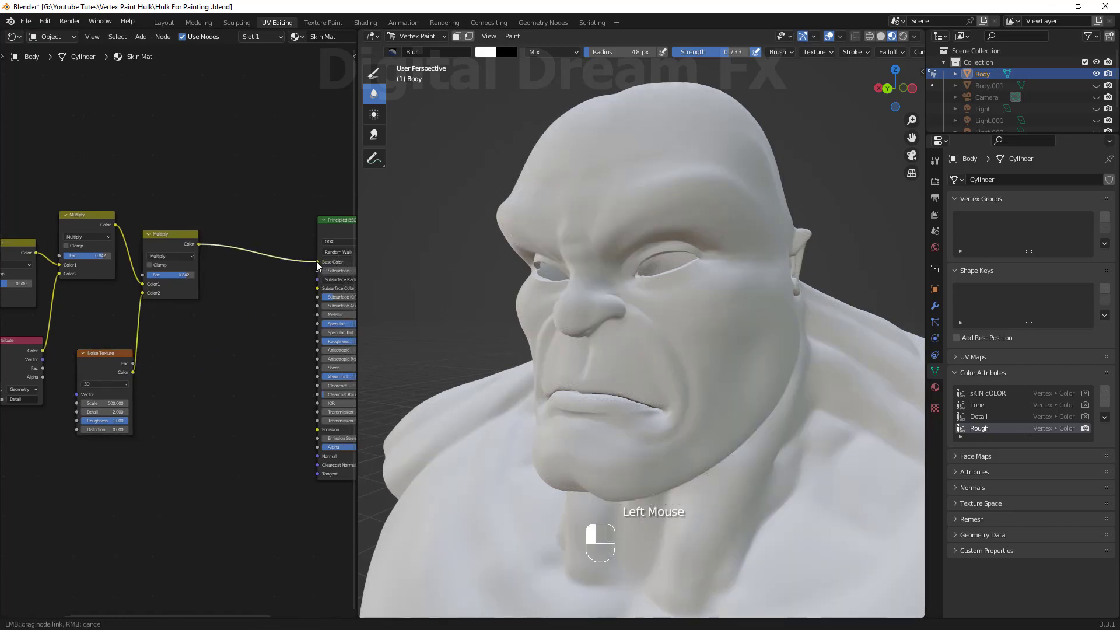
Examine the green-shaded head and the noise pattern from several angles.
{"action": "scroll", "coordinate": [260, 358], "scroll_direction": "down", "scroll_amount": 1}
{"action": "left_click_drag", "start_coordinate": [355, 342], "coordinate": [521, 337]}
{"action": "scroll", "coordinate": [708, 450], "scroll_direction": "down", "scroll_amount": 2}
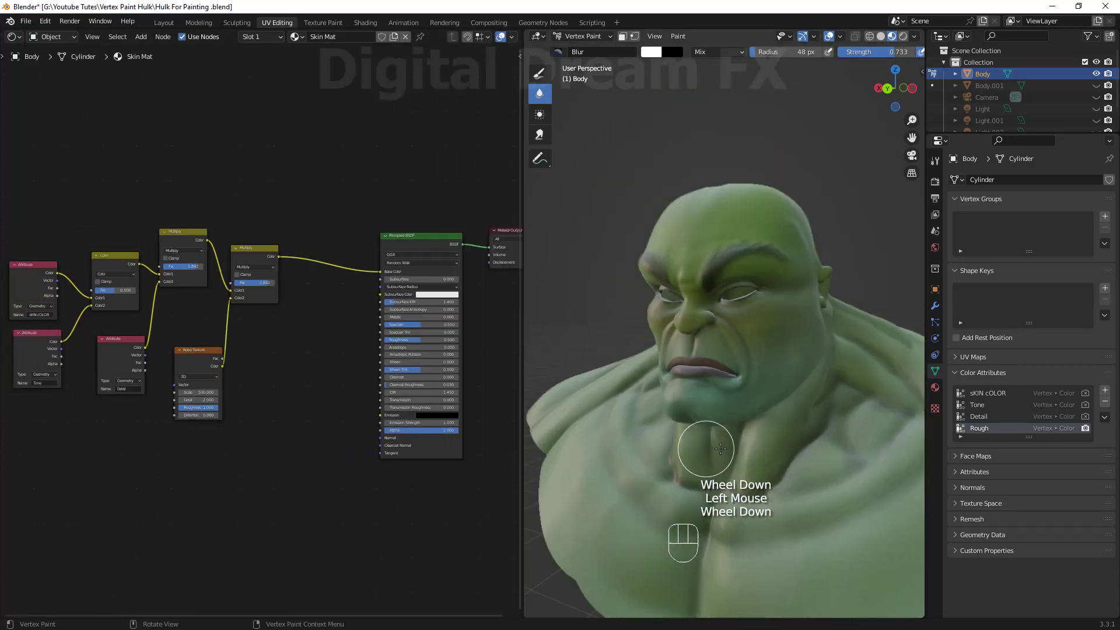
{"action": "scroll", "coordinate": [770, 450], "scroll_direction": "up", "scroll_amount": 5}
{"action": "middle_click_drag", "start_coordinate": [783, 451], "coordinate": [685, 320]}
{"action": "scroll", "coordinate": [760, 317], "scroll_direction": "down", "scroll_amount": 3}
{"action": "scroll", "coordinate": [740, 375], "scroll_direction": "up", "scroll_amount": 4}
{"action": "scroll", "coordinate": [690, 183], "scroll_direction": "down", "scroll_amount": 2}
{"action": "middle_click_drag", "start_coordinate": [276, 385], "coordinate": [298, 394], "text": "shift"}
{"action": "scroll", "coordinate": [304, 358], "scroll_direction": "up", "scroll_amount": 1}
{"action": "left_click_drag", "start_coordinate": [270, 248], "coordinate": [284, 253]}
{"action": "double_click", "coordinate": [237, 368]}
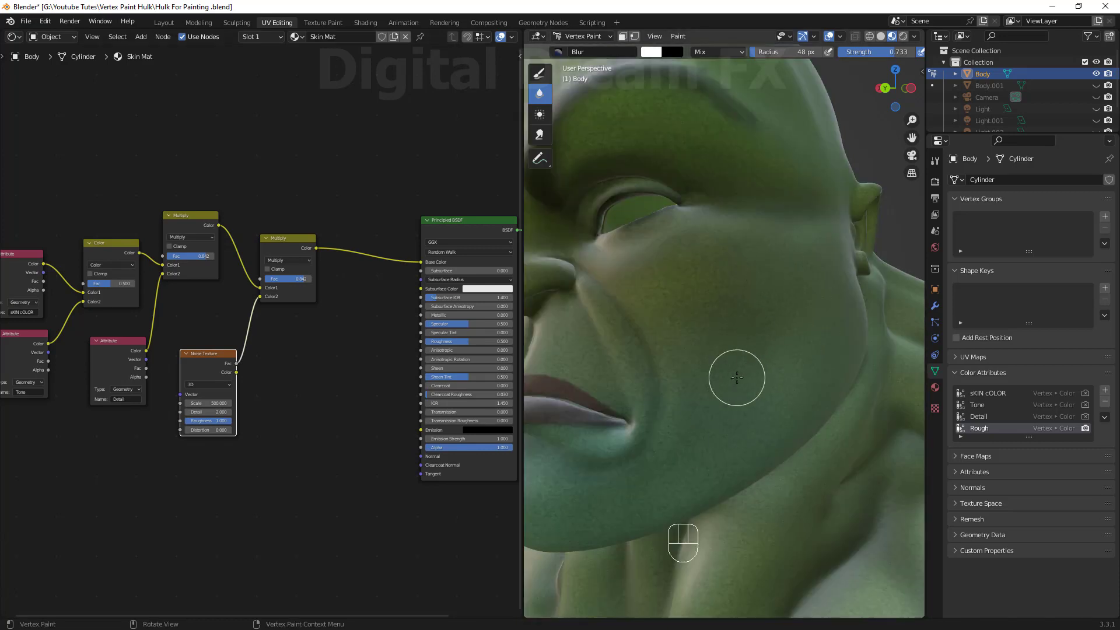
{"action": "scroll", "coordinate": [736, 378], "scroll_direction": "down", "scroll_amount": 1}
{"action": "middle_click_drag", "start_coordinate": [737, 378], "coordinate": [753, 344], "text": "shift"}
{"action": "left_click_drag", "start_coordinate": [216, 352], "coordinate": [200, 373]}
{"action": "scroll", "coordinate": [296, 380], "scroll_direction": "up", "scroll_amount": 3}
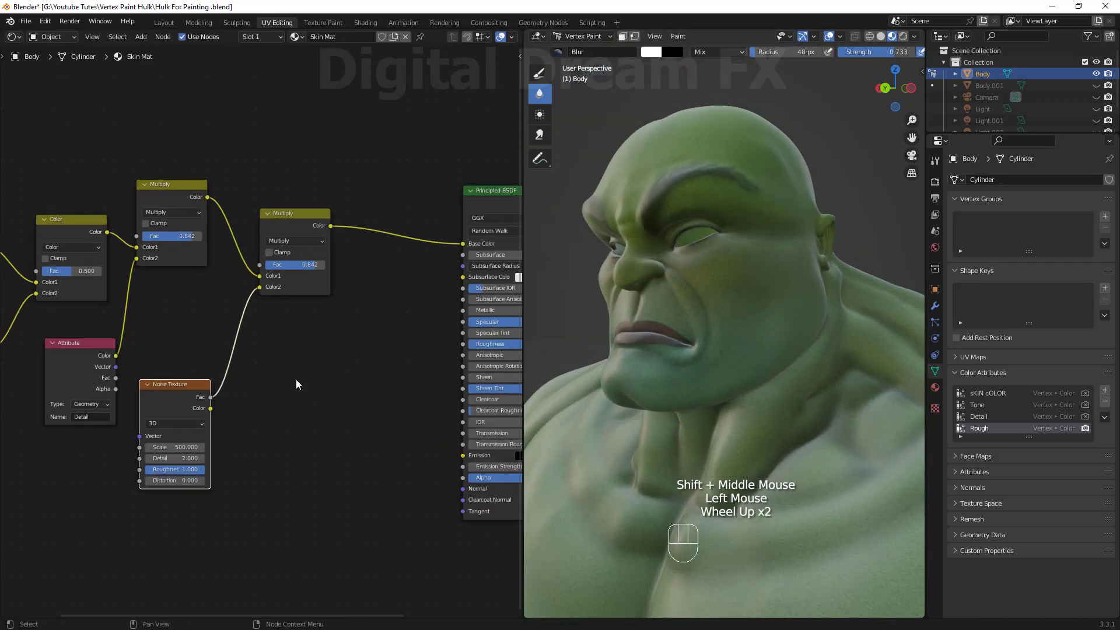
{"action": "scroll", "coordinate": [296, 384], "scroll_direction": "up", "scroll_amount": 1}
Set the Noise Texture distortion to 3.2.
{"action": "middle_click_drag", "start_coordinate": [296, 384], "coordinate": [312, 322], "text": "shift"}
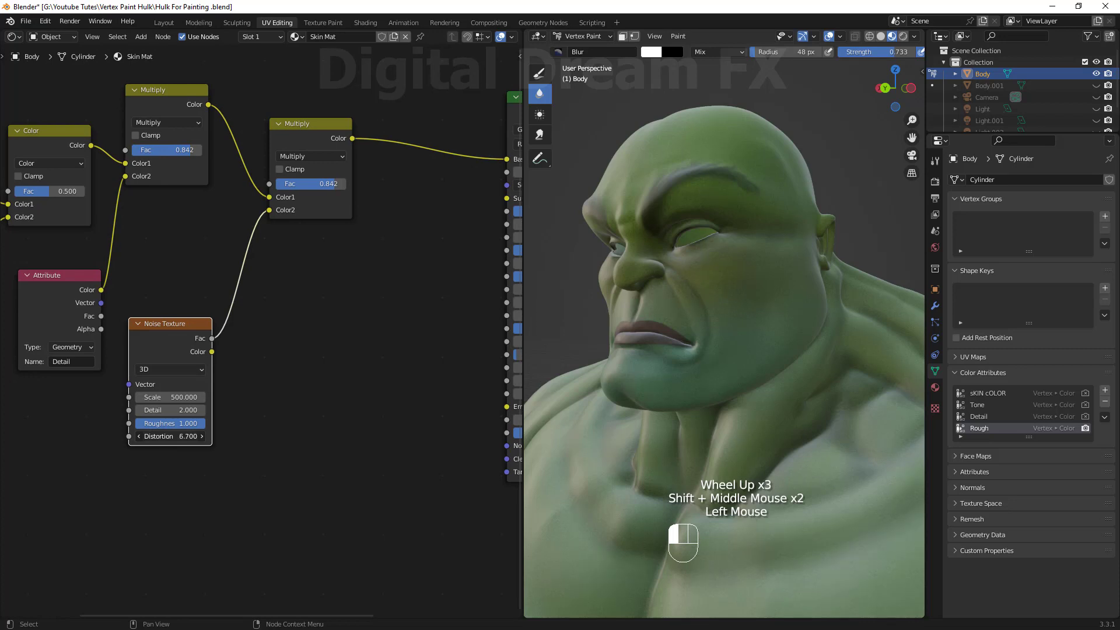
{"action": "scroll", "coordinate": [608, 337], "scroll_direction": "up", "scroll_amount": 2}
{"action": "middle_click_drag", "start_coordinate": [607, 337], "coordinate": [697, 337]}
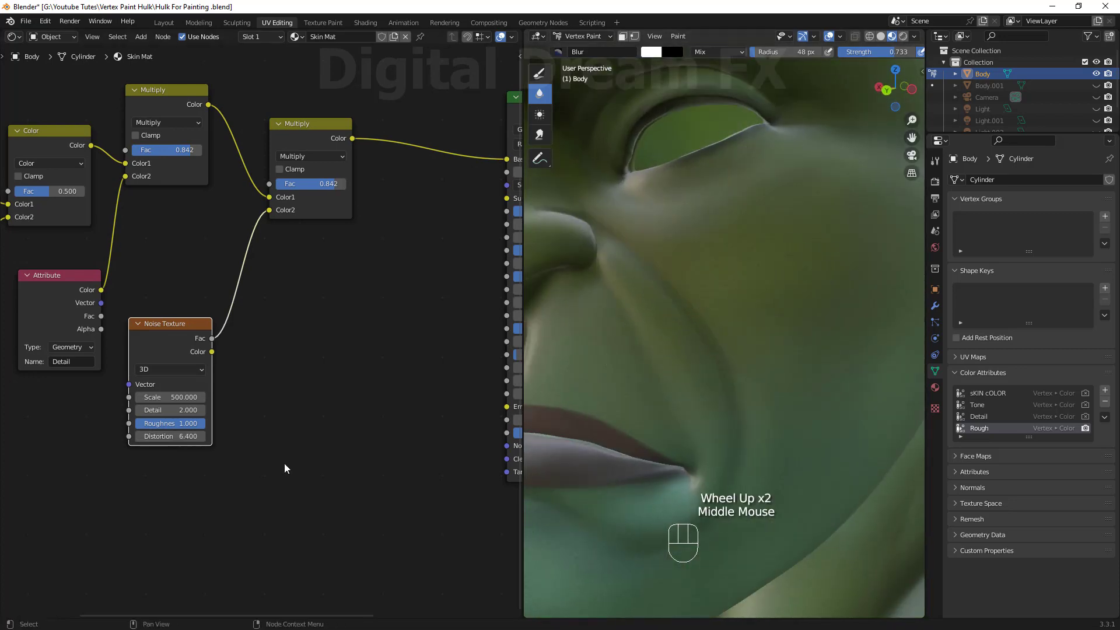
{"action": "left_click_drag", "start_coordinate": [158, 436], "coordinate": [123, 437]}
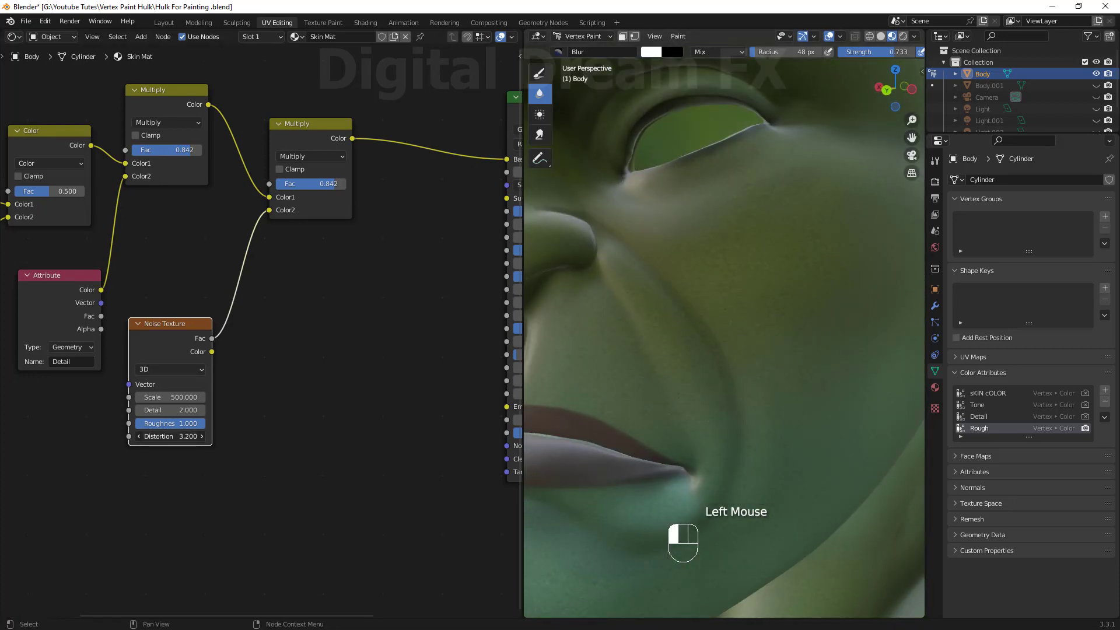
{"action": "scroll", "coordinate": [650, 420], "scroll_direction": "down", "scroll_amount": 3}
{"action": "middle_click_drag", "start_coordinate": [650, 420], "coordinate": [729, 350]}
{"action": "scroll", "coordinate": [720, 400], "scroll_direction": "up", "scroll_amount": 2}
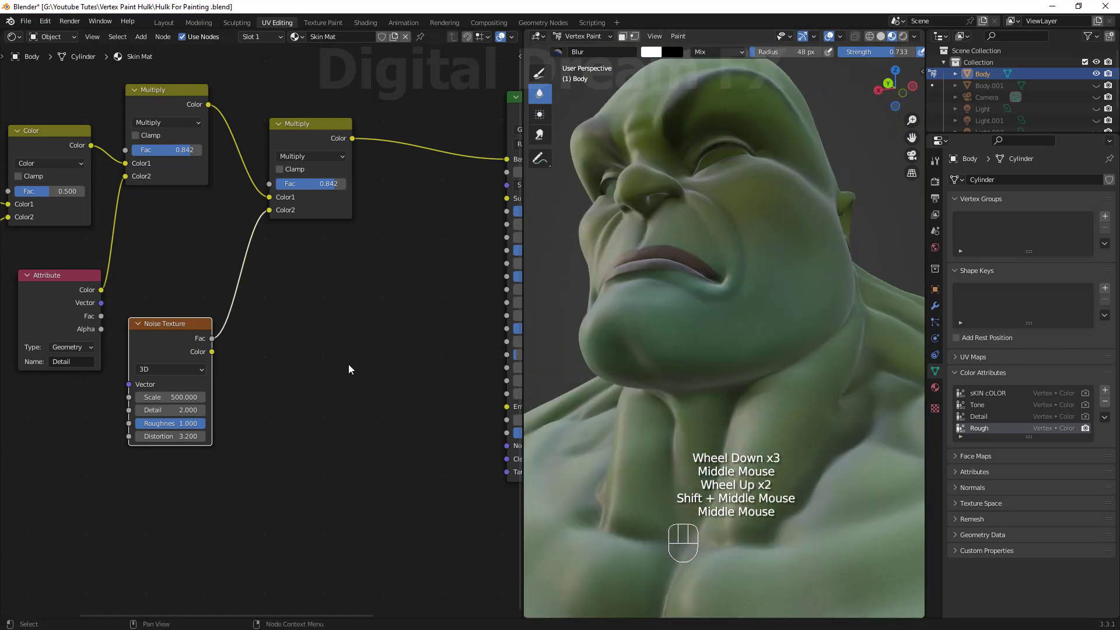
Add a Bump node below the Principled BSDF.
{"action": "scroll", "coordinate": [337, 391], "scroll_direction": "down", "scroll_amount": 3}
{"action": "middle_click_drag", "start_coordinate": [338, 387], "coordinate": [230, 408], "text": "shift"}
{"action": "left_click", "coordinate": [255, 314]}
{"action": "scroll", "coordinate": [268, 374], "scroll_direction": "up", "scroll_amount": 1}
{"action": "left_click_drag", "start_coordinate": [363, 147], "coordinate": [328, 110]}
{"action": "scroll", "coordinate": [268, 332], "scroll_direction": "up", "scroll_amount": 1}
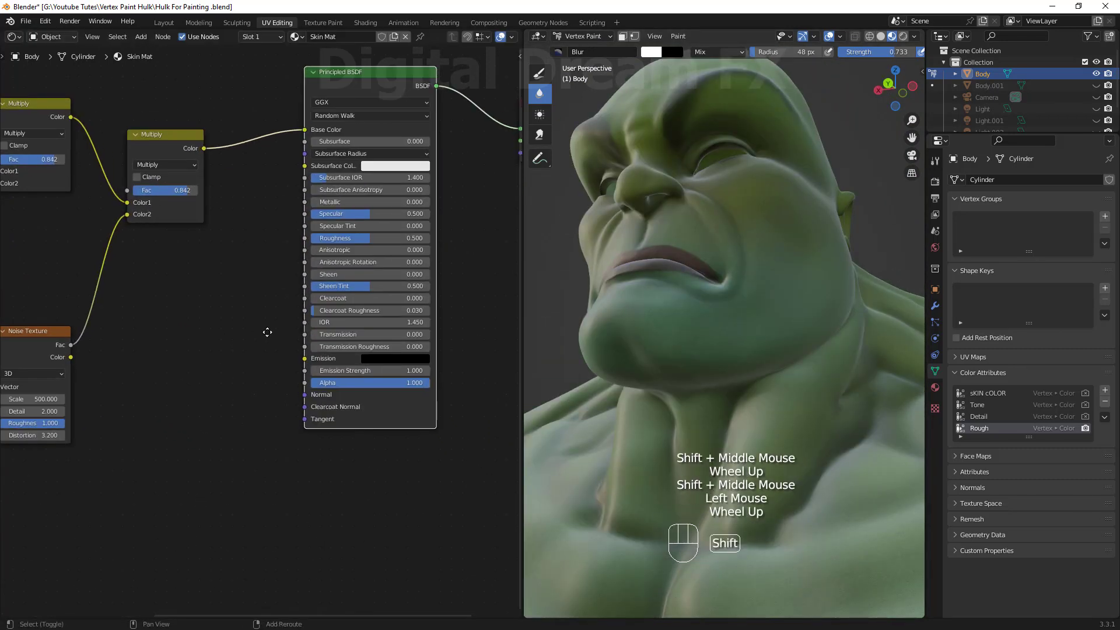
{"action": "middle_click_drag", "start_coordinate": [268, 332], "coordinate": [294, 320], "text": "shift"}
{"action": "middle_click_drag", "start_coordinate": [154, 375], "coordinate": [162, 372], "text": "shift"}
{"action": "left_click", "coordinate": [162, 372]}
{"action": "key", "text": "shift+a"}
{"action": "mouse_move", "coordinate": [180, 374]}
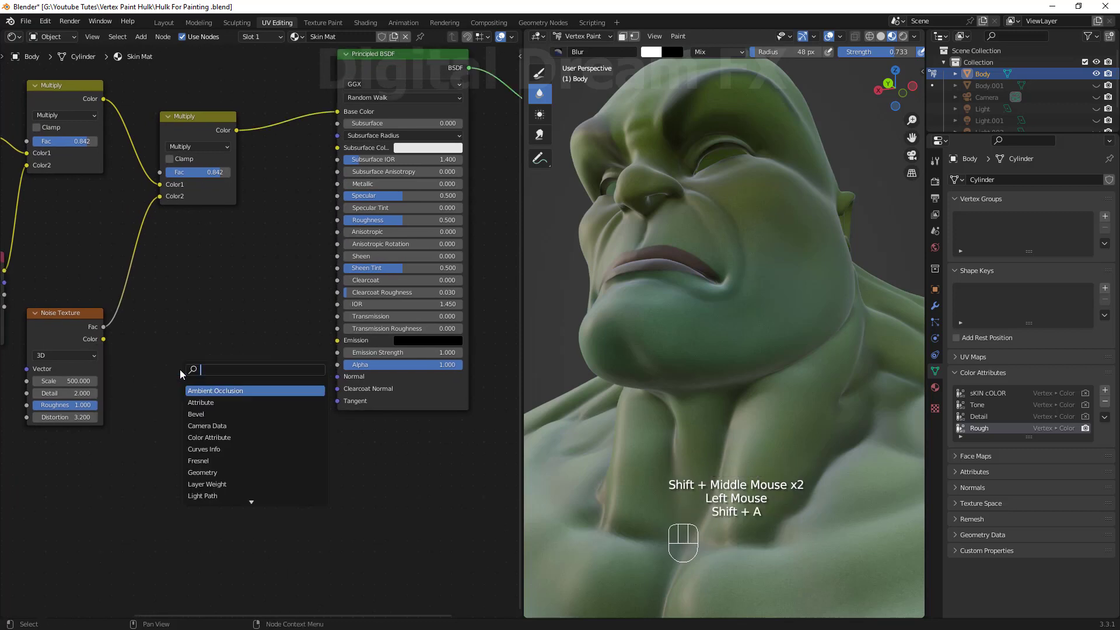
{"action": "type", "text": "bump"}
{"action": "key", "text": "Return"}
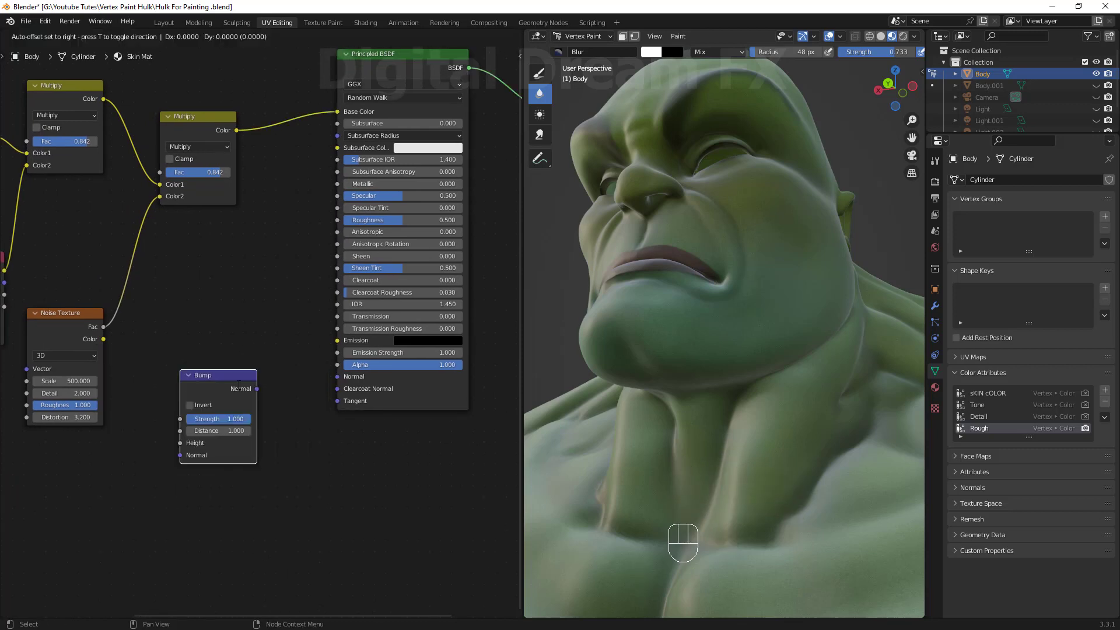
Connect the noise Fac to the Bump Height and the Bump Normal to the BSDF Normal.
{"action": "left_click_drag", "start_coordinate": [104, 328], "coordinate": [114, 352]}
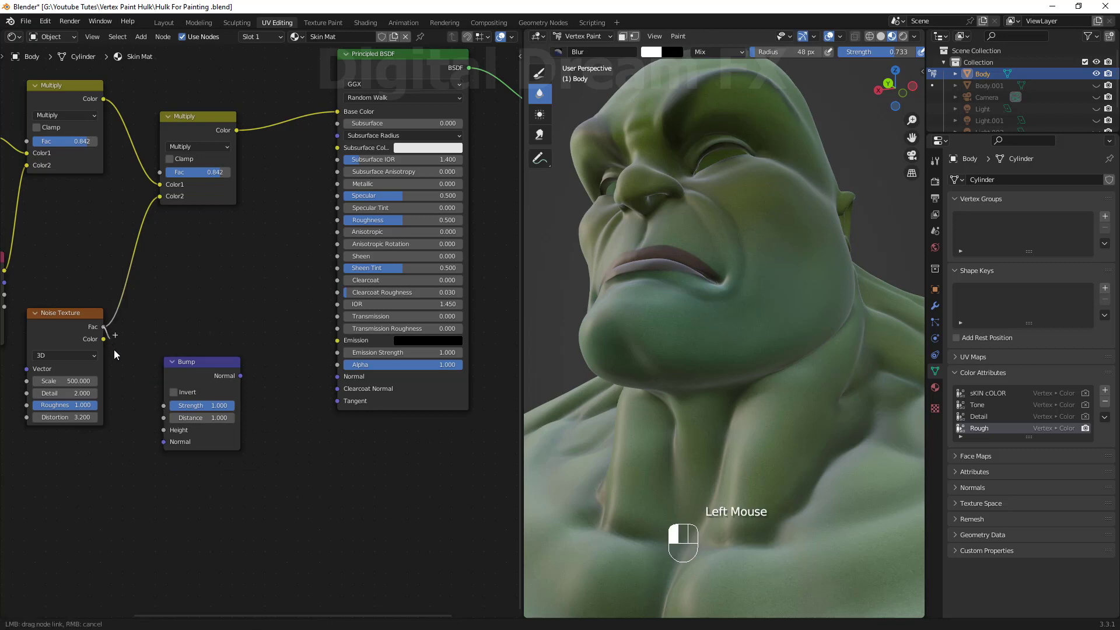
{"action": "left_click_drag", "start_coordinate": [165, 439], "coordinate": [164, 429]}
{"action": "left_click_drag", "start_coordinate": [241, 376], "coordinate": [343, 377]}
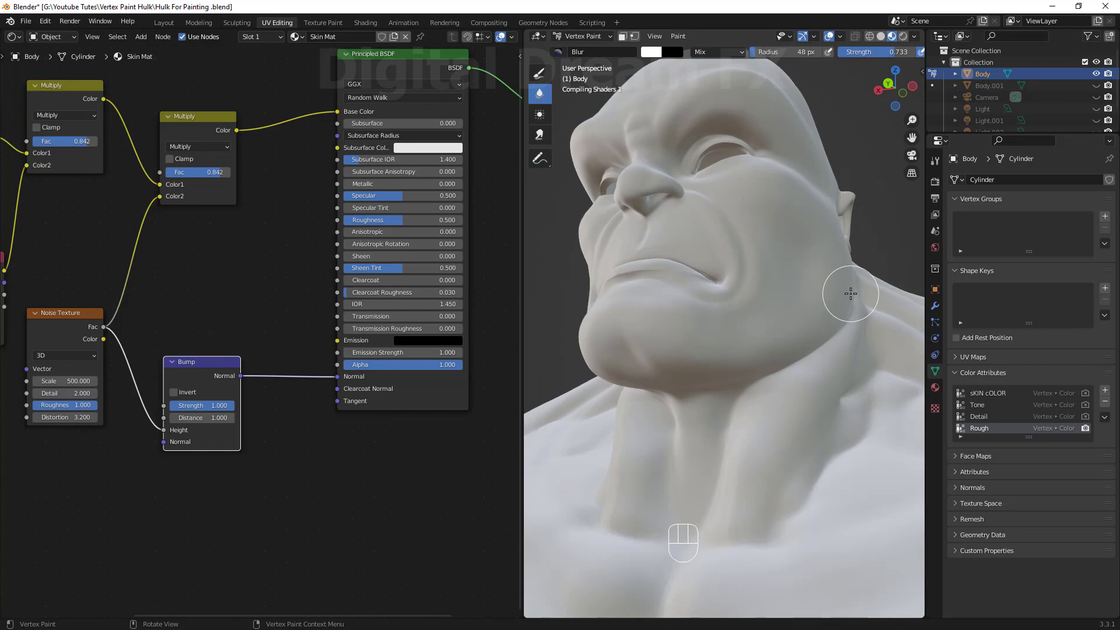
Set the Bump node strength to 0.2.
{"action": "middle_click_drag", "start_coordinate": [851, 293], "coordinate": [681, 279]}
{"action": "scroll", "coordinate": [777, 352], "scroll_direction": "up", "scroll_amount": 2}
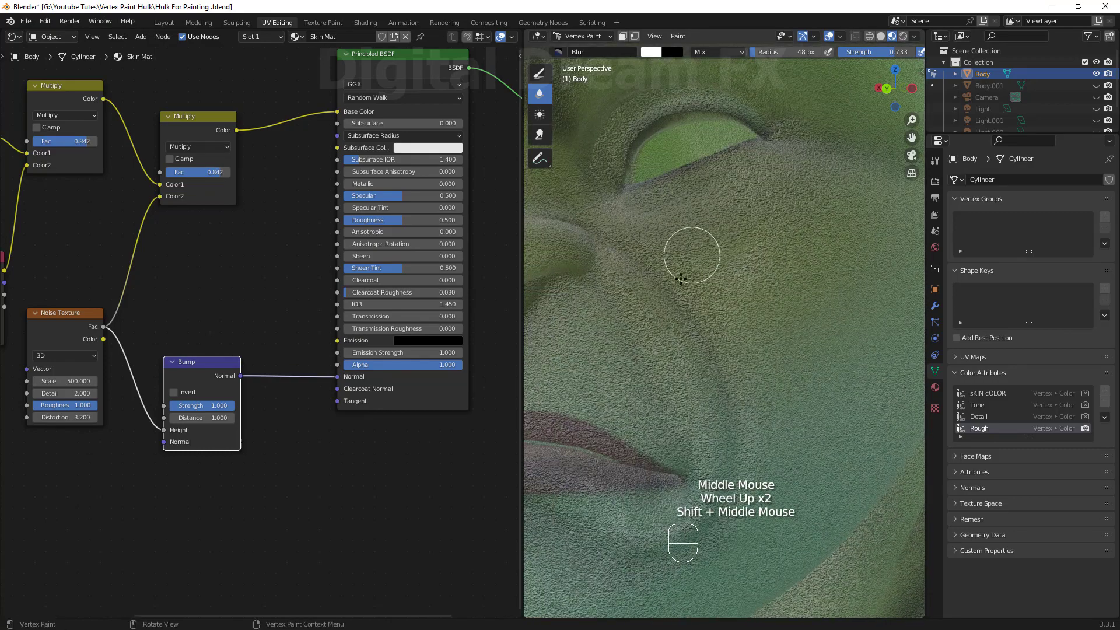
{"action": "middle_click", "coordinate": [70, 357], "text": "shift"}
{"action": "left_click_drag", "start_coordinate": [57, 316], "coordinate": [34, 343]}
{"action": "middle_click_drag", "start_coordinate": [216, 474], "coordinate": [261, 460], "text": "shift"}
{"action": "left_click_drag", "start_coordinate": [237, 405], "coordinate": [238, 404]}
{"action": "type", "text": ".1"}
{"action": "key", "text": "Return"}
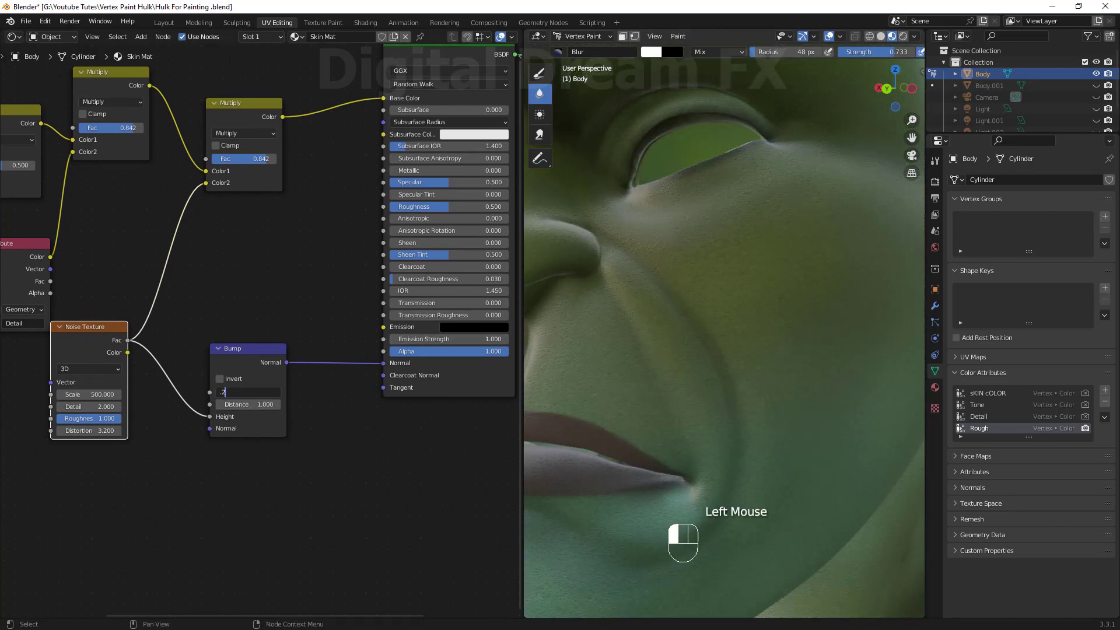
Enlarge the viewport and examine the bump detail on the face.
{"action": "left_click_drag", "start_coordinate": [523, 361], "coordinate": [303, 361]}
{"action": "scroll", "coordinate": [457, 345], "scroll_direction": "down", "scroll_amount": 1}
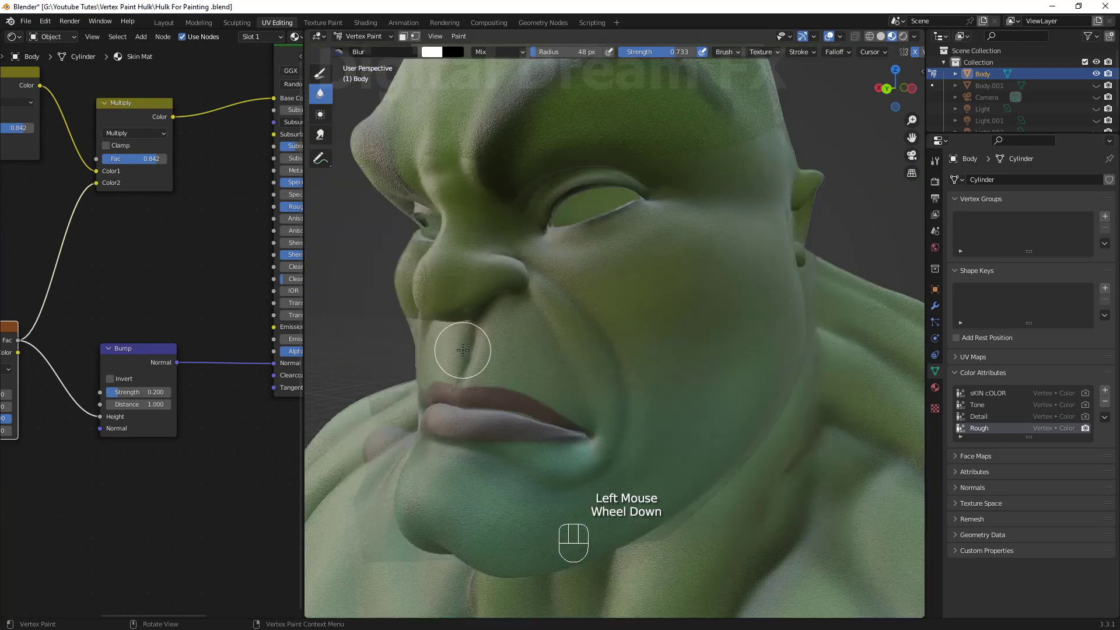
{"action": "scroll", "coordinate": [458, 345], "scroll_direction": "down", "scroll_amount": 1}
{"action": "middle_click_drag", "start_coordinate": [458, 345], "coordinate": [633, 414], "text": "shift"}
{"action": "scroll", "coordinate": [672, 368], "scroll_direction": "up", "scroll_amount": 1}
{"action": "scroll", "coordinate": [668, 362], "scroll_direction": "down", "scroll_amount": 1}
{"action": "scroll", "coordinate": [645, 343], "scroll_direction": "up", "scroll_amount": 1}
{"action": "scroll", "coordinate": [621, 371], "scroll_direction": "down", "scroll_amount": 1}
{"action": "scroll", "coordinate": [645, 425], "scroll_direction": "up", "scroll_amount": 1}
{"action": "scroll", "coordinate": [646, 425], "scroll_direction": "down", "scroll_amount": 2}
{"action": "middle_click_drag", "start_coordinate": [633, 414], "coordinate": [590, 432]}
{"action": "middle_click_drag", "start_coordinate": [590, 432], "coordinate": [595, 443], "text": "shift"}
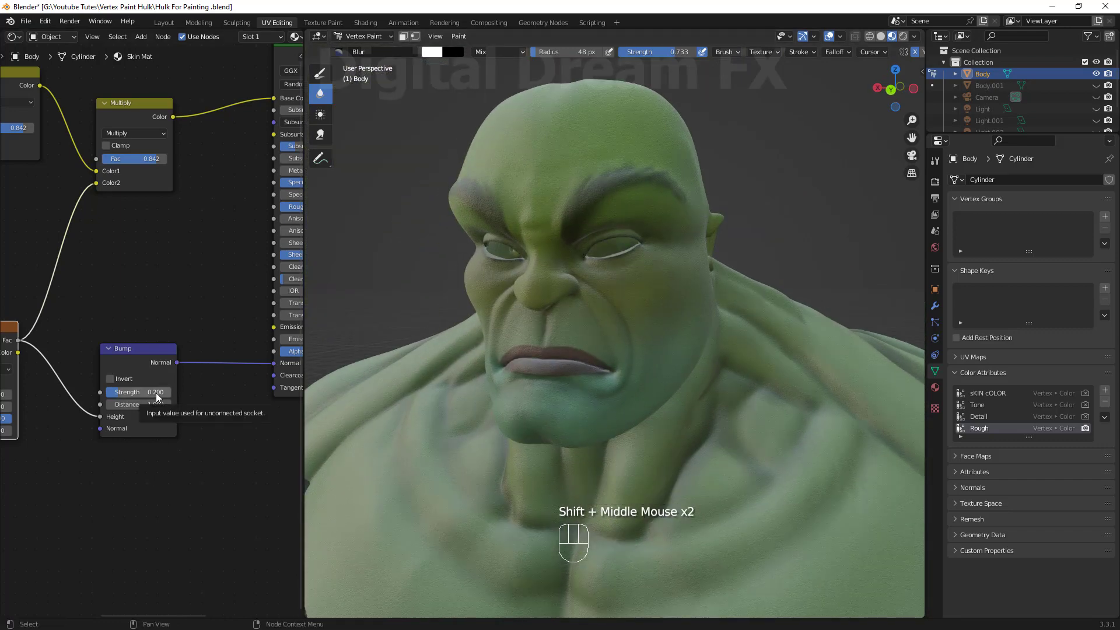
{"action": "middle_click_drag", "start_coordinate": [156, 397], "coordinate": [181, 423], "text": "shift"}
{"action": "scroll", "coordinate": [155, 306], "scroll_direction": "down", "scroll_amount": 1}
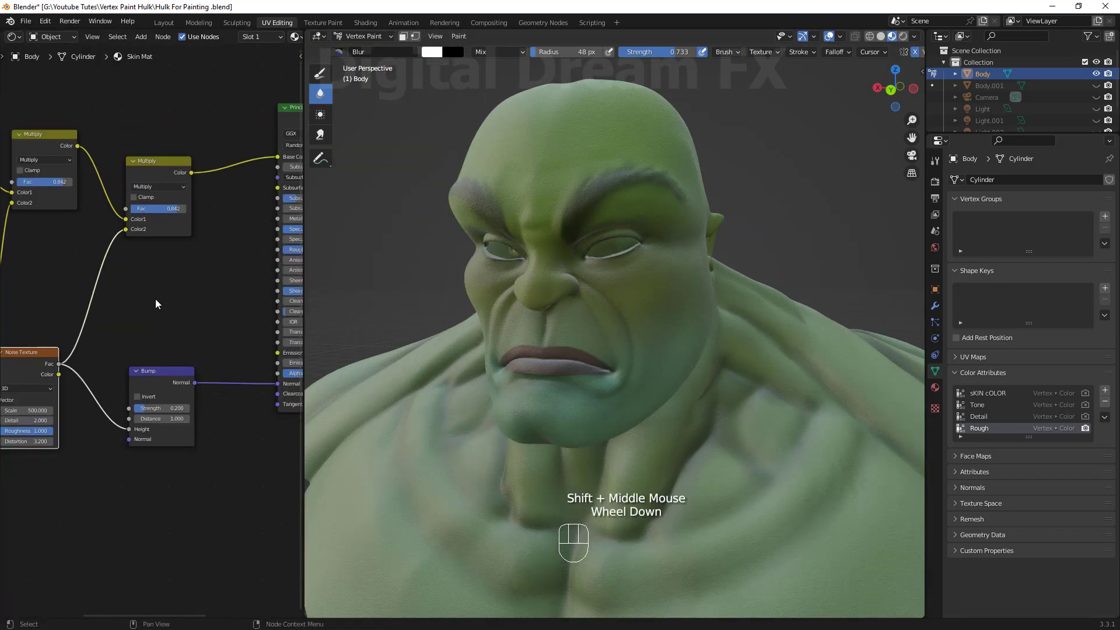
{"action": "middle_click_drag", "start_coordinate": [155, 305], "coordinate": [111, 327], "text": "shift"}
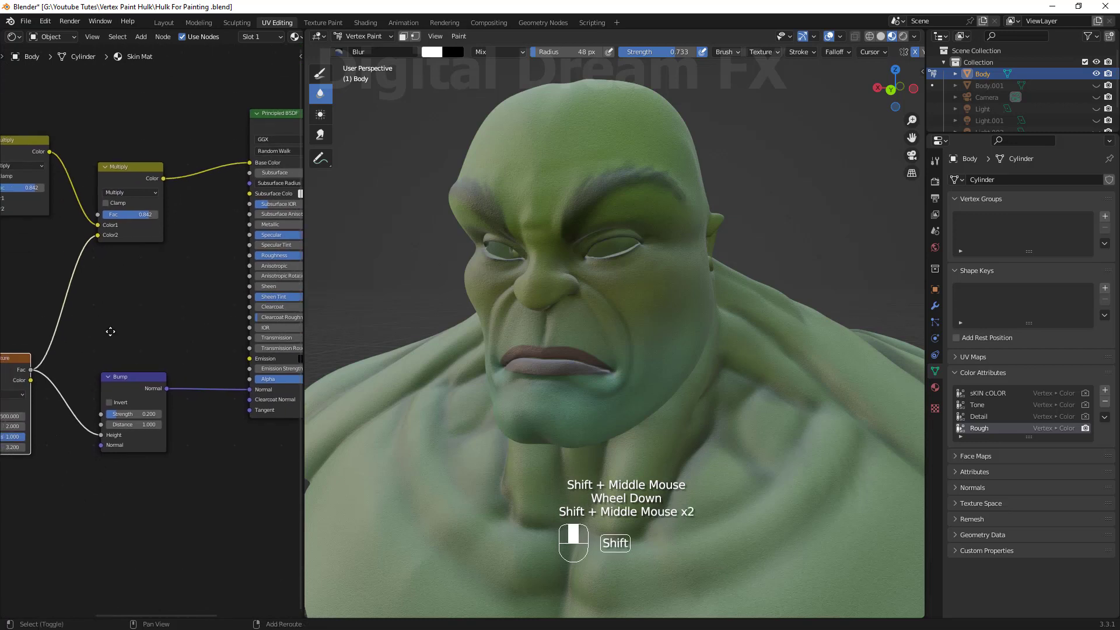
Switch the viewport to rendered shading and make the scene lights visible.
{"action": "left_click", "coordinate": [903, 37]}
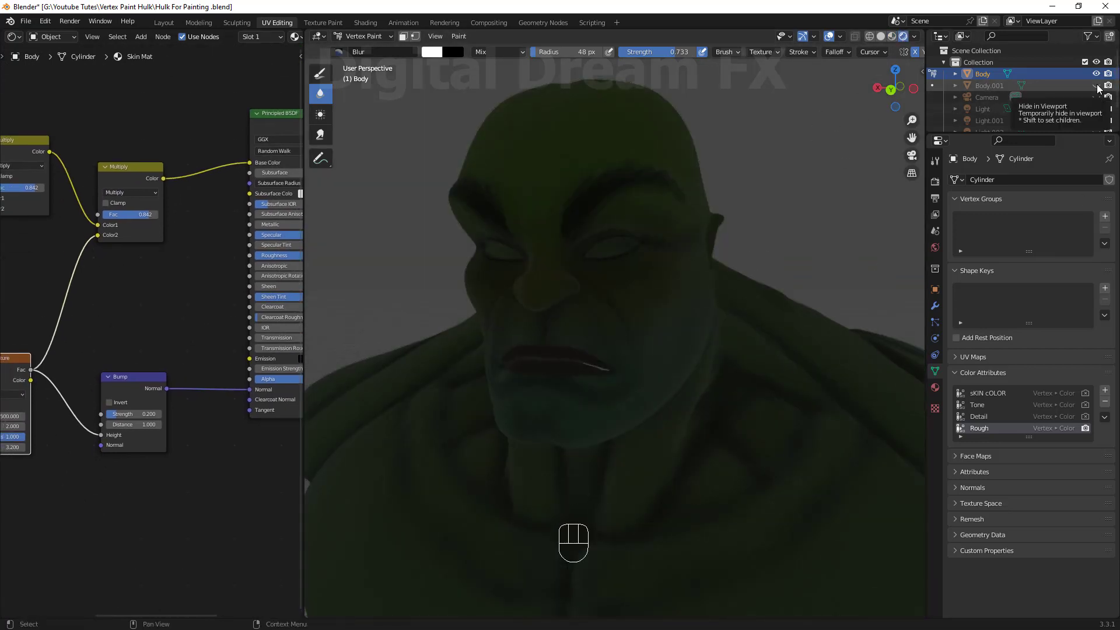
{"action": "left_click", "coordinate": [1096, 108]}
{"action": "left_click", "coordinate": [1097, 121]}
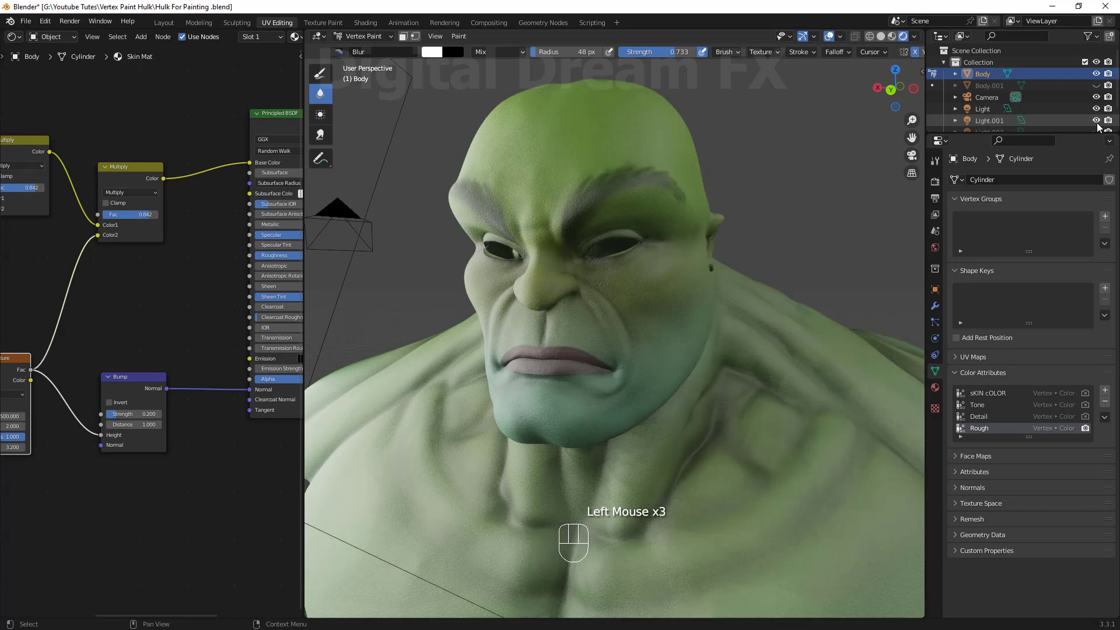
{"action": "scroll", "coordinate": [1089, 113], "scroll_direction": "down", "scroll_amount": 2}
{"action": "left_click", "coordinate": [1096, 109]}
Examine the rendered head from close angles.
{"action": "middle_click_drag", "start_coordinate": [655, 205], "coordinate": [660, 355]}
{"action": "scroll", "coordinate": [688, 321], "scroll_direction": "up", "scroll_amount": 2}
{"action": "scroll", "coordinate": [688, 321], "scroll_direction": "down", "scroll_amount": 1}
{"action": "scroll", "coordinate": [618, 348], "scroll_direction": "up", "scroll_amount": 1}
{"action": "scroll", "coordinate": [659, 355], "scroll_direction": "down", "scroll_amount": 1}
{"action": "middle_click_drag", "start_coordinate": [659, 355], "coordinate": [703, 346], "text": "shift"}
{"action": "middle_click_drag", "start_coordinate": [703, 346], "coordinate": [654, 297], "text": "shift"}
{"action": "scroll", "coordinate": [687, 310], "scroll_direction": "up", "scroll_amount": 1}
{"action": "scroll", "coordinate": [672, 233], "scroll_direction": "down", "scroll_amount": 1}
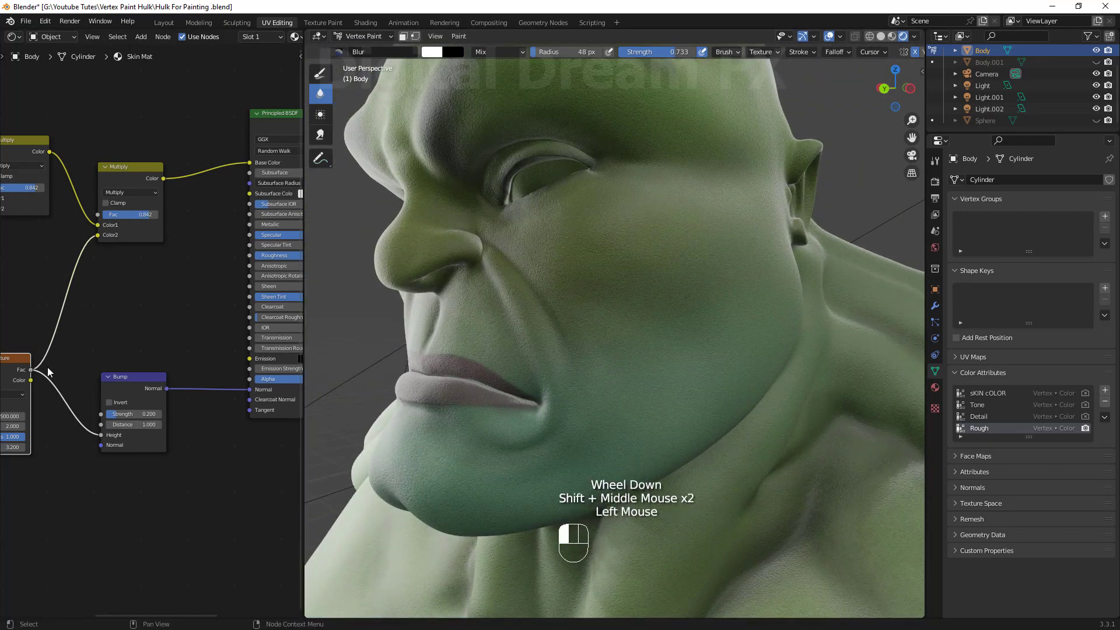
Connect the noise Fac to the BSDF Roughness and reposition the Multiply and Principled BSDF nodes.
{"action": "left_click_drag", "start_coordinate": [234, 270], "coordinate": [251, 256]}
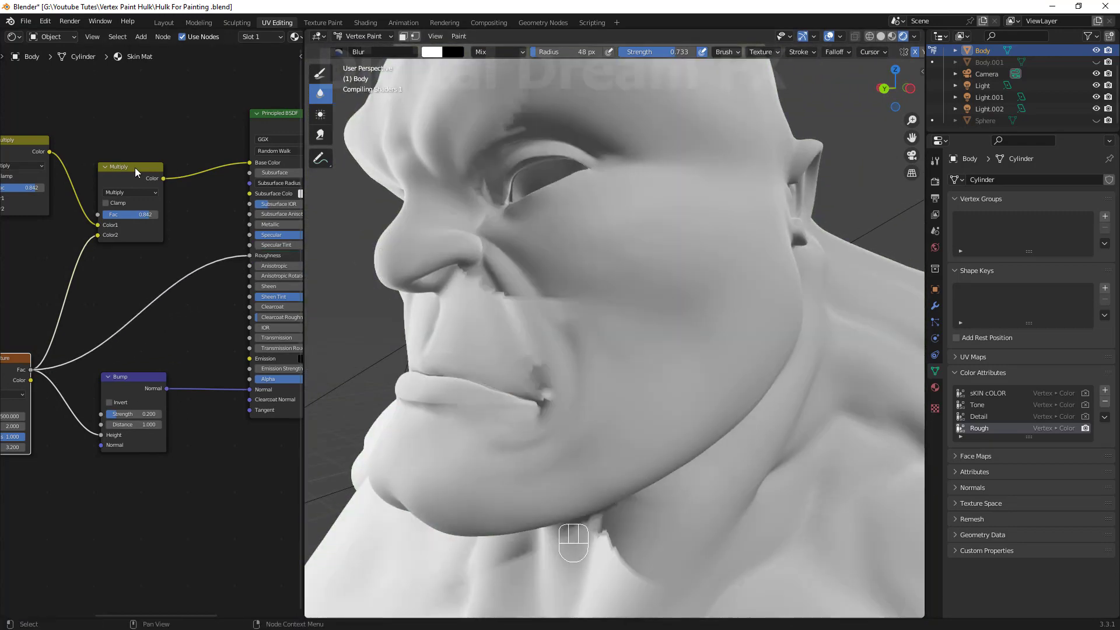
{"action": "left_click_drag", "start_coordinate": [135, 166], "coordinate": [126, 132]}
{"action": "left_click_drag", "start_coordinate": [289, 115], "coordinate": [227, 138]}
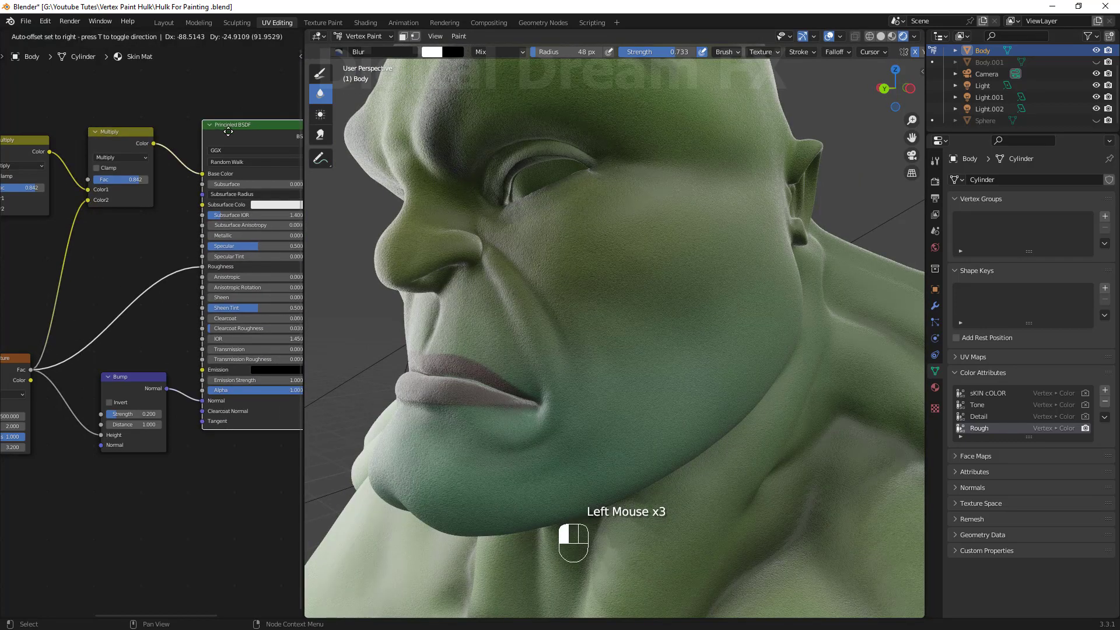
Examine the rendered head and the node tree from different views.
{"action": "mouse_move", "coordinate": [817, 327]}
{"action": "middle_mouse_down"}
{"action": "mouse_move", "coordinate": [676, 321]}
{"action": "mouse_move", "coordinate": [718, 356]}
{"action": "mouse_move", "coordinate": [711, 343]}
{"action": "mouse_move", "coordinate": [675, 349]}
{"action": "mouse_move", "coordinate": [678, 318]}
{"action": "middle_mouse_up"}
{"action": "scroll", "coordinate": [701, 347], "scroll_direction": "down", "scroll_amount": 2}
{"action": "scroll", "coordinate": [711, 343], "scroll_direction": "up", "scroll_amount": 1}
{"action": "middle_click_drag", "start_coordinate": [678, 318], "coordinate": [654, 361], "text": "shift"}
{"action": "scroll", "coordinate": [669, 359], "scroll_direction": "up", "scroll_amount": 1}
{"action": "scroll", "coordinate": [663, 385], "scroll_direction": "down", "scroll_amount": 1}
{"action": "middle_click_drag", "start_coordinate": [654, 360], "coordinate": [665, 370]}
{"action": "scroll", "coordinate": [161, 462], "scroll_direction": "down", "scroll_amount": 3}
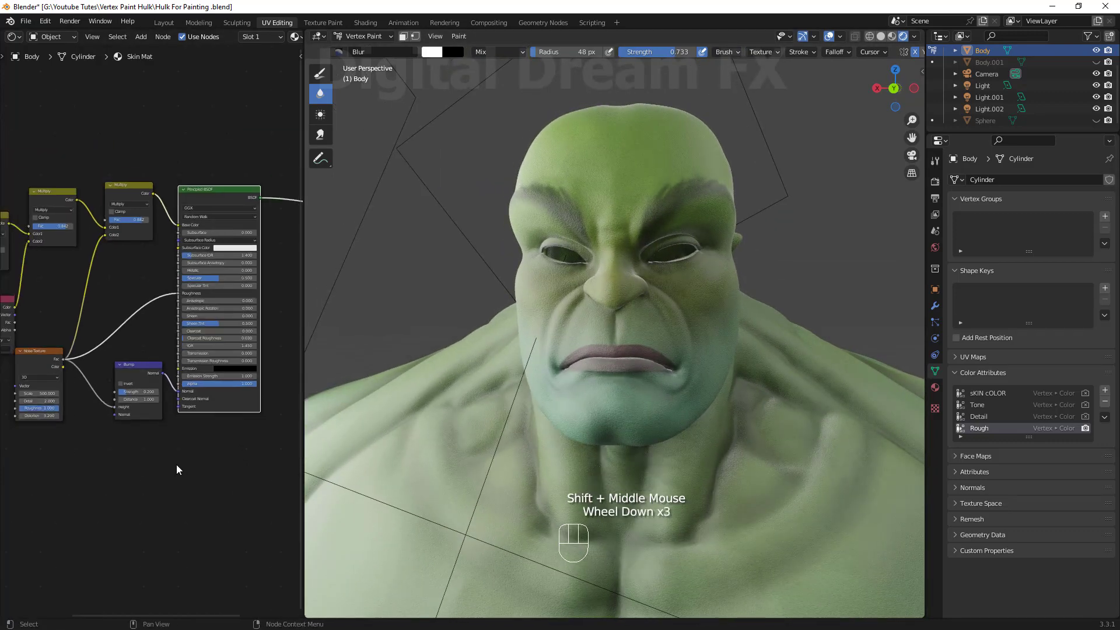
{"action": "middle_click_drag", "start_coordinate": [175, 465], "coordinate": [187, 461], "text": "shift"}
{"action": "middle_click_drag", "start_coordinate": [671, 446], "coordinate": [641, 429]}
{"action": "scroll", "coordinate": [718, 435], "scroll_direction": "up", "scroll_amount": 1}
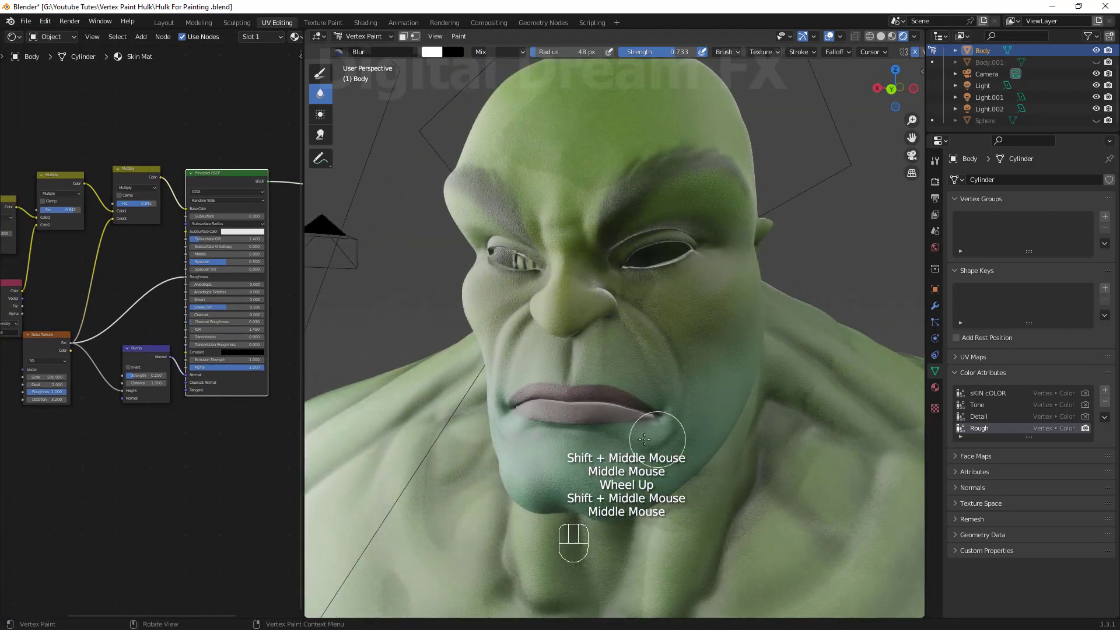
{"action": "scroll", "coordinate": [200, 425], "scroll_direction": "down", "scroll_amount": 1}
{"action": "middle_click_drag", "start_coordinate": [200, 425], "coordinate": [211, 402], "text": "shift"}
{"action": "left_click_drag", "start_coordinate": [210, 402], "coordinate": [199, 449]}
{"action": "left_click_drag", "start_coordinate": [120, 386], "coordinate": [85, 450]}
{"action": "scroll", "coordinate": [160, 333], "scroll_direction": "down", "scroll_amount": 1}
{"action": "middle_click_drag", "start_coordinate": [160, 334], "coordinate": [262, 333], "text": "shift"}
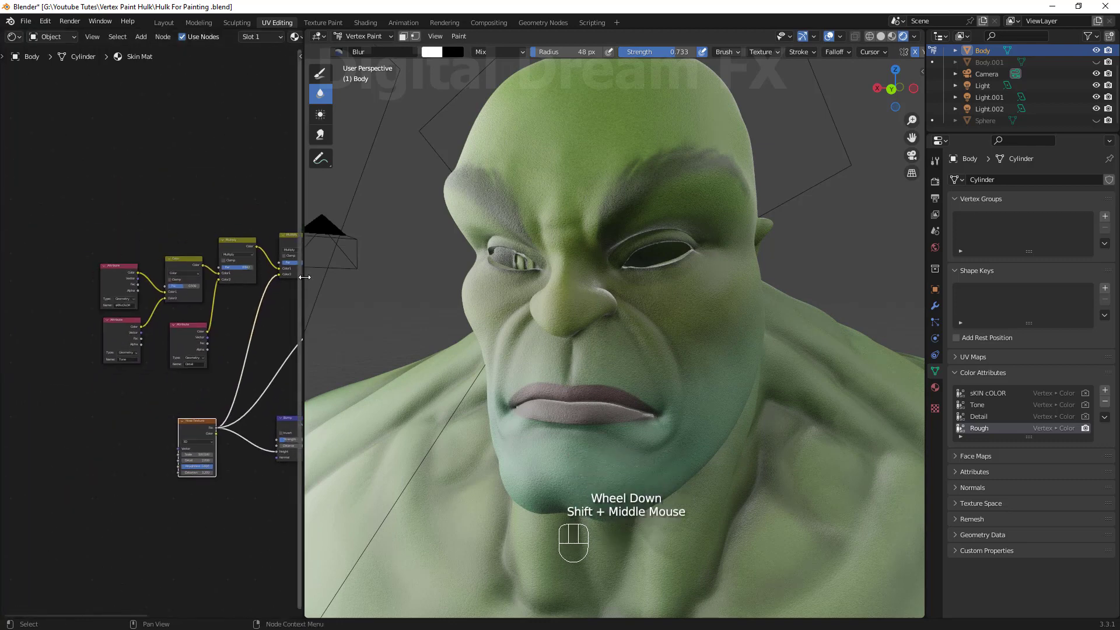
Temporarily enlarge the node editor to rearrange the shader nodes into a tidy layout.
{"action": "left_click_drag", "start_coordinate": [302, 269], "coordinate": [822, 268]}
{"action": "scroll", "coordinate": [531, 348], "scroll_direction": "up", "scroll_amount": 3}
{"action": "left_click_drag", "start_coordinate": [713, 171], "coordinate": [700, 158]}
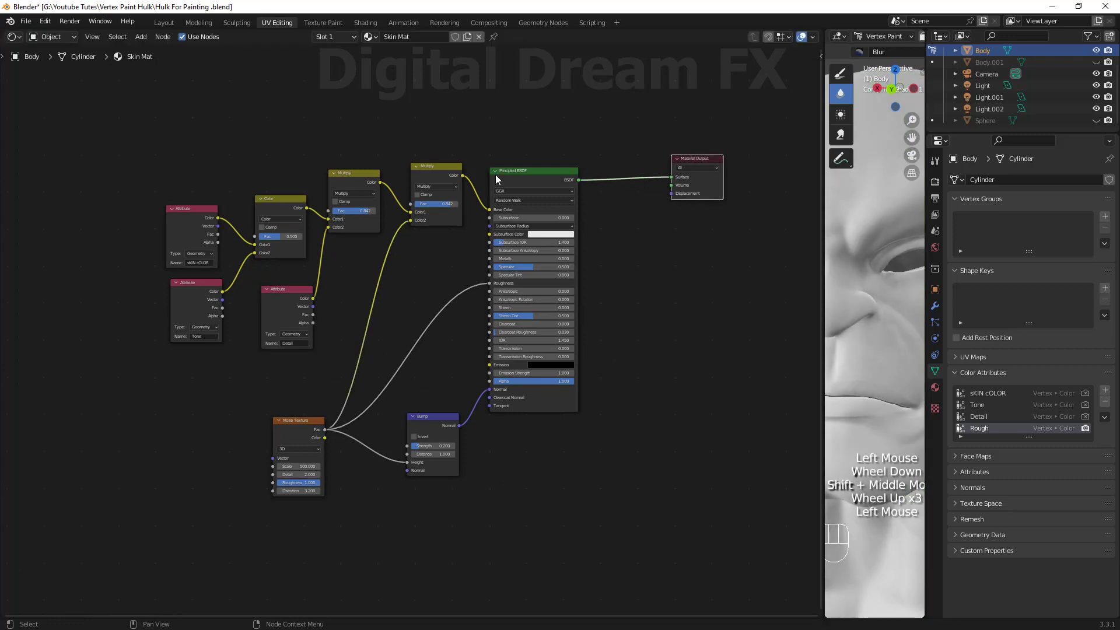
{"action": "left_click_drag", "start_coordinate": [496, 174], "coordinate": [563, 173]}
{"action": "left_click_drag", "start_coordinate": [434, 417], "coordinate": [486, 448]}
{"action": "mouse_move", "coordinate": [318, 430]}
{"action": "left_mouse_down"}
{"action": "mouse_move", "coordinate": [327, 407]}
{"action": "mouse_move", "coordinate": [519, 478]}
{"action": "mouse_move", "coordinate": [519, 428]}
{"action": "left_mouse_up"}
{"action": "left_click_drag", "start_coordinate": [291, 420], "coordinate": [270, 395]}
{"action": "scroll", "coordinate": [428, 296], "scroll_direction": "up", "scroll_amount": 1}
{"action": "middle_click_drag", "start_coordinate": [429, 295], "coordinate": [450, 335], "text": "shift"}
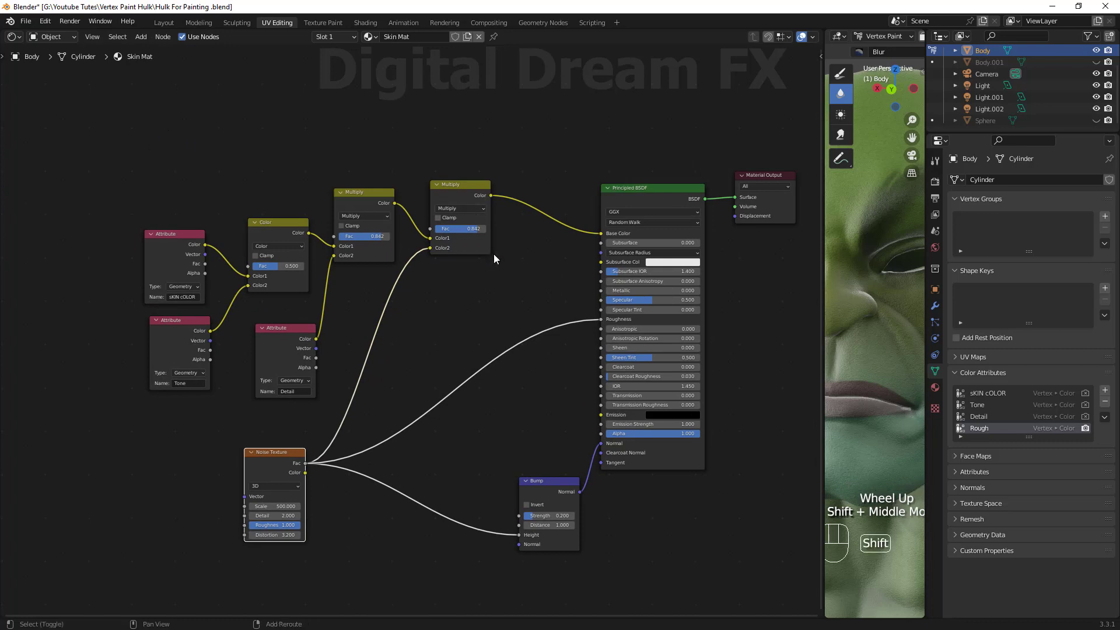
{"action": "middle_click_drag", "start_coordinate": [493, 254], "coordinate": [350, 228], "text": "shift"}
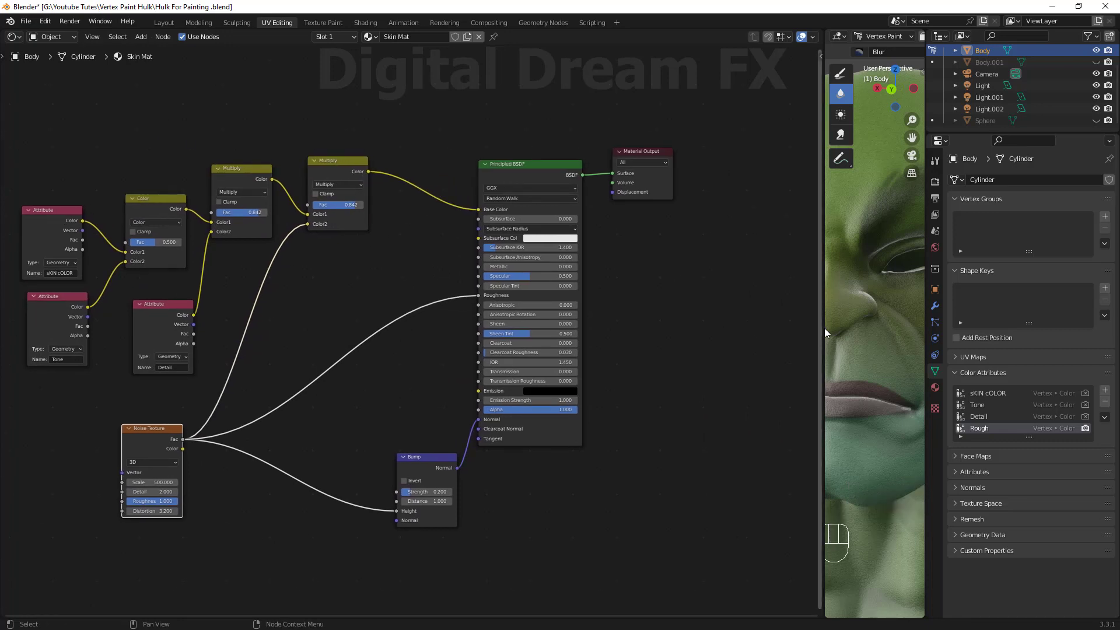
{"action": "left_click_drag", "start_coordinate": [824, 328], "coordinate": [561, 309]}
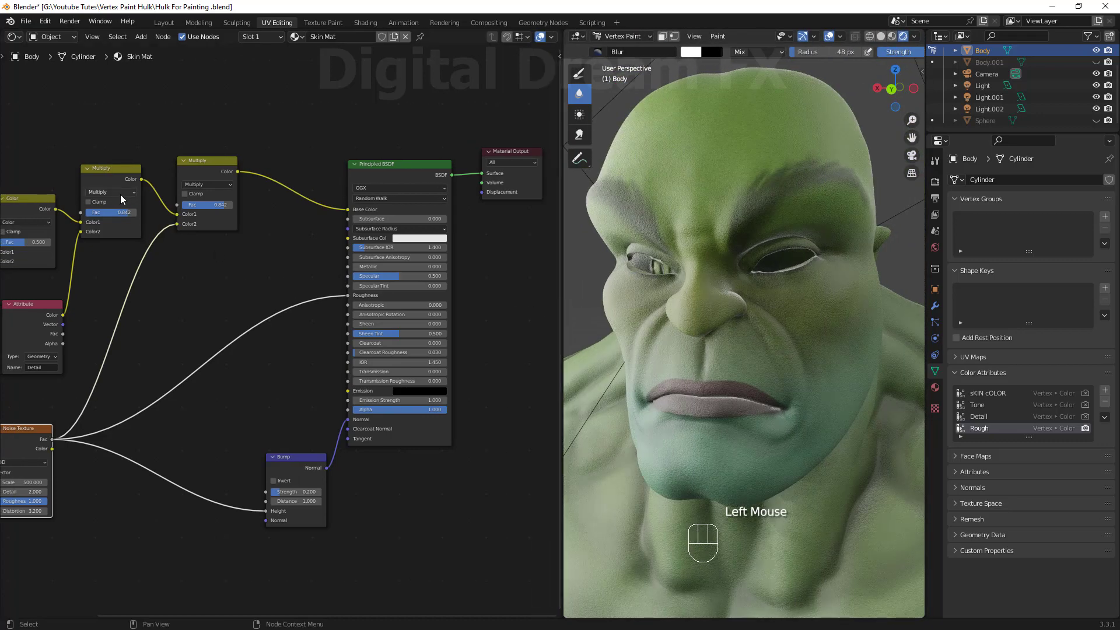
{"action": "middle_click_drag", "start_coordinate": [161, 334], "coordinate": [222, 304], "text": "shift"}
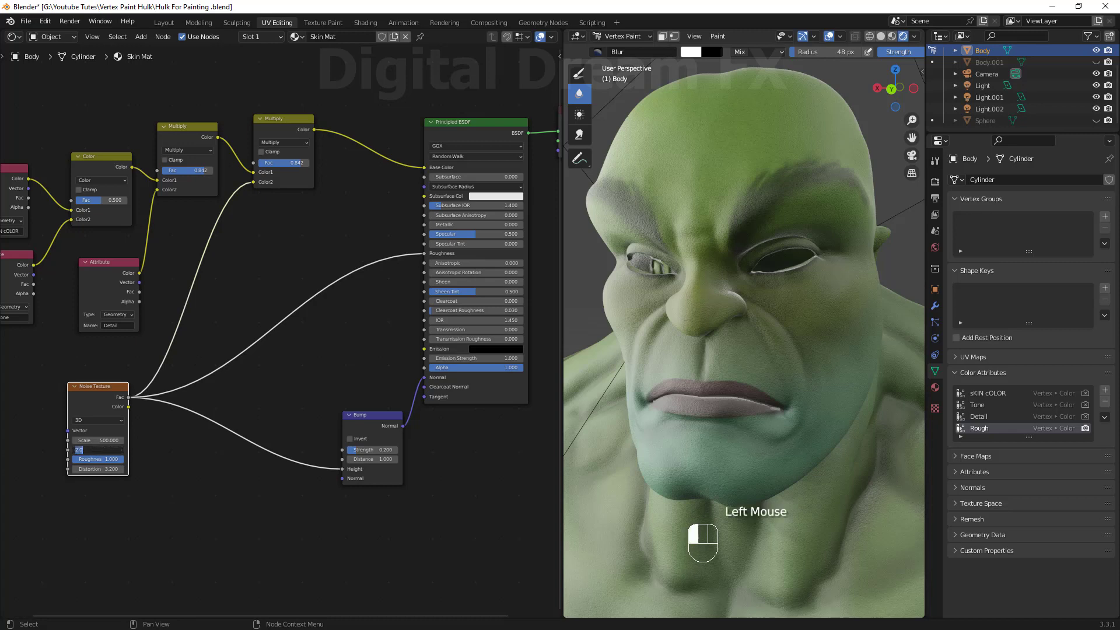
Set the Noise Texture's Detail to 1.
{"action": "key", "text": "Return"}
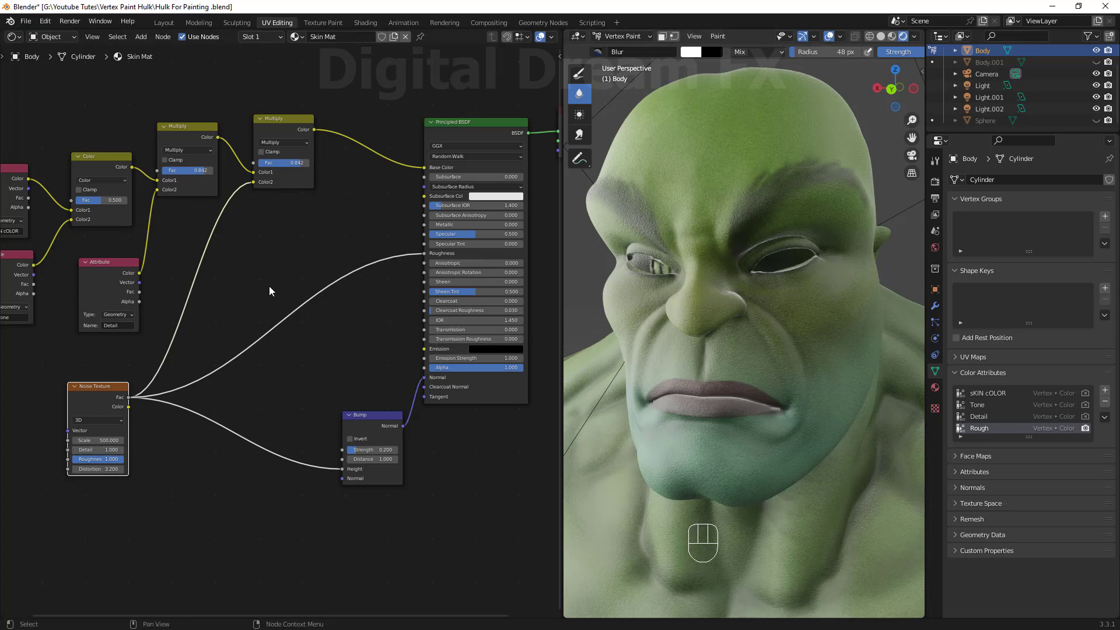
{"action": "middle_click_drag", "start_coordinate": [269, 286], "coordinate": [299, 295], "text": "shift"}
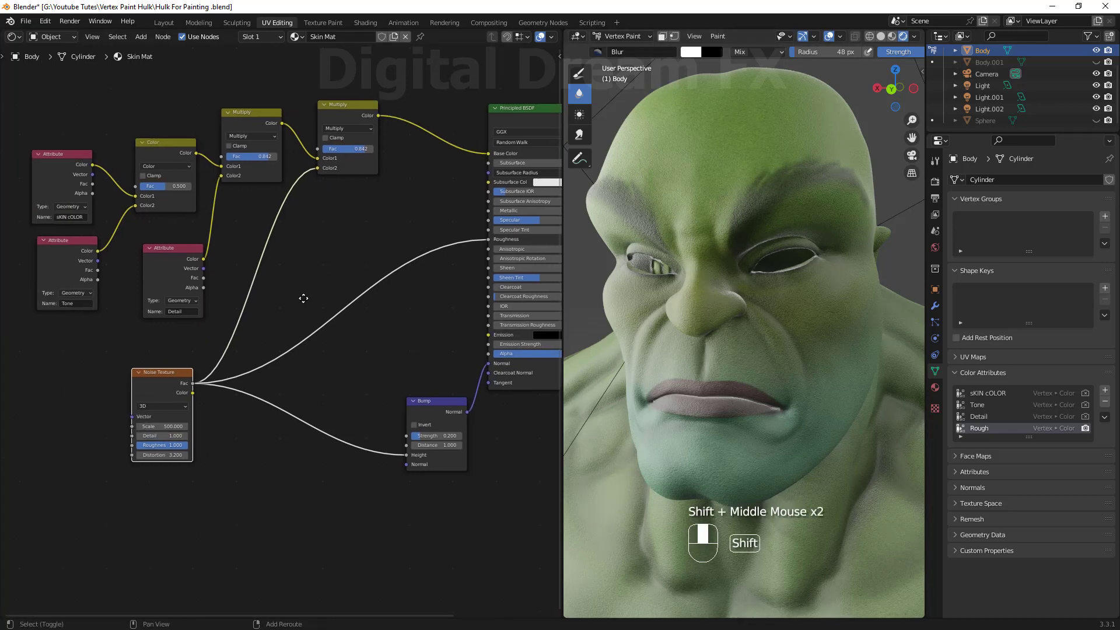
Try the Color blend mode on the first Multiply node, then set it back to Multiply.
{"action": "left_click", "coordinate": [244, 122]}
{"action": "left_click", "coordinate": [240, 135]}
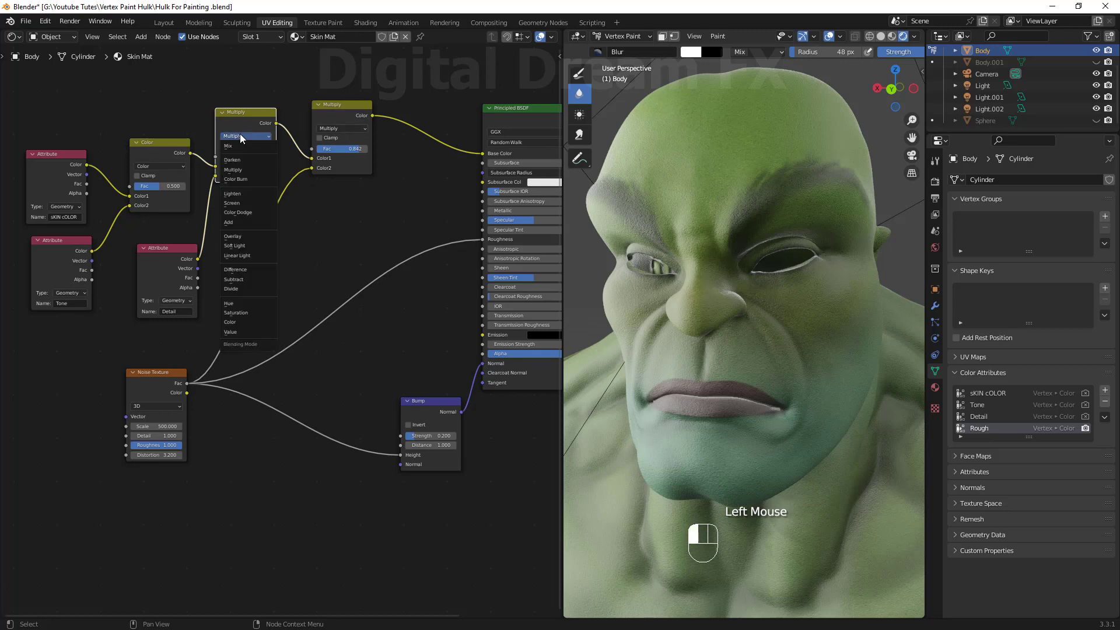
{"action": "left_click", "coordinate": [233, 322]}
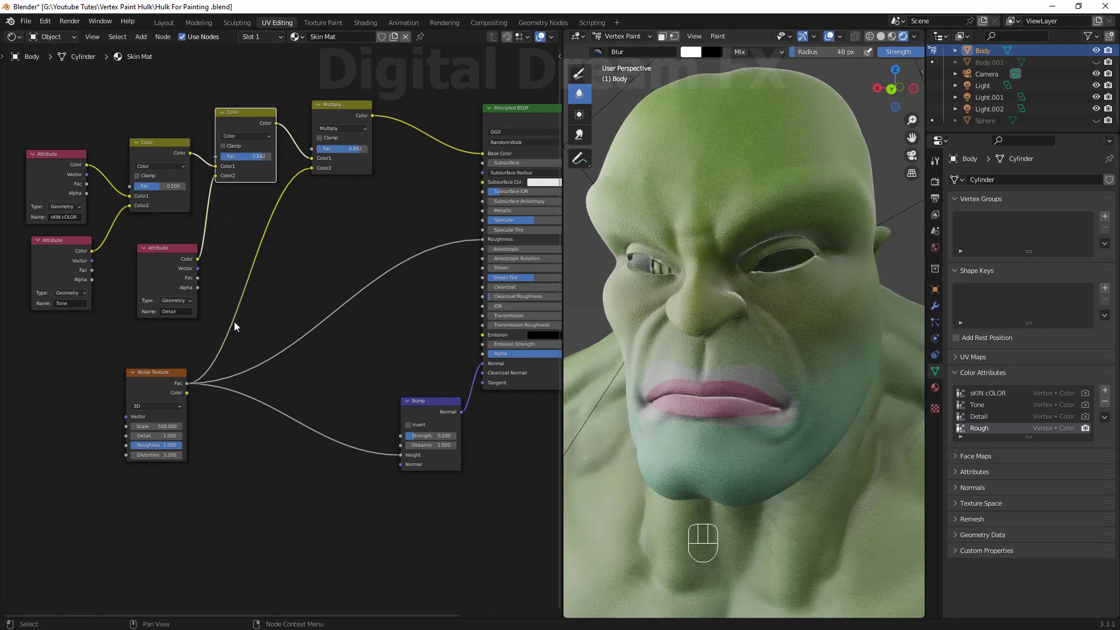
{"action": "double_click", "coordinate": [246, 135]}
{"action": "left_click", "coordinate": [236, 170]}
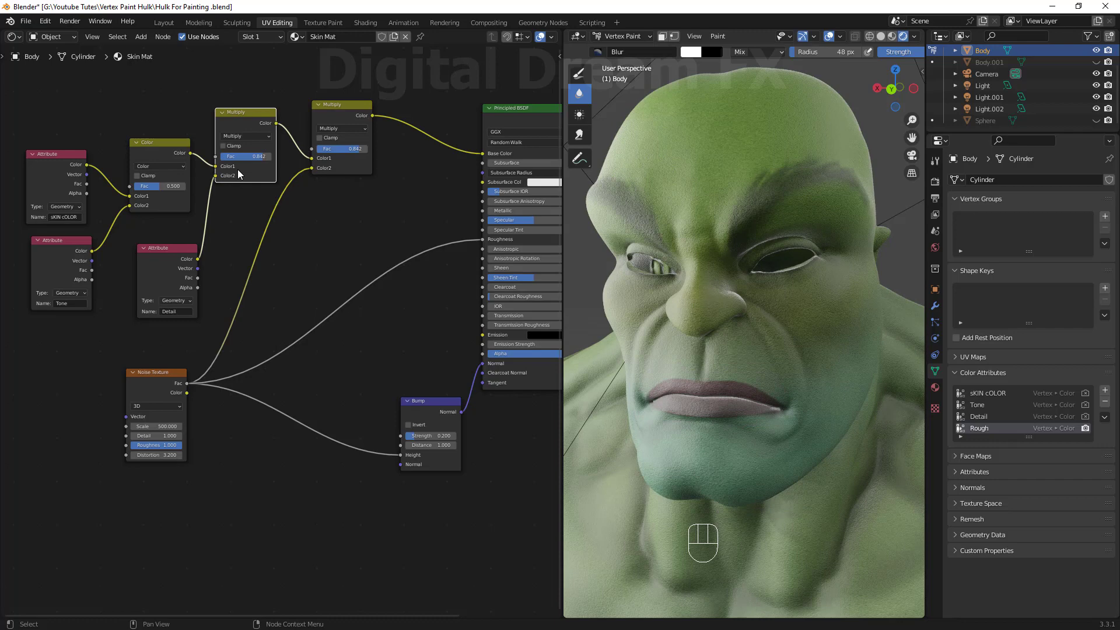
Examine the rendered head up close in an enlarged viewport.
{"action": "left_click_drag", "start_coordinate": [432, 435], "coordinate": [419, 435]}
{"action": "middle_click_drag", "start_coordinate": [861, 293], "coordinate": [805, 309]}
{"action": "scroll", "coordinate": [775, 325], "scroll_direction": "up", "scroll_amount": 1}
{"action": "scroll", "coordinate": [776, 325], "scroll_direction": "down", "scroll_amount": 1}
{"action": "middle_click_drag", "start_coordinate": [805, 310], "coordinate": [805, 292], "text": "shift"}
{"action": "left_click", "coordinate": [892, 36]}
{"action": "middle_click_drag", "start_coordinate": [750, 375], "coordinate": [766, 389]}
{"action": "scroll", "coordinate": [758, 373], "scroll_direction": "up", "scroll_amount": 1}
{"action": "left_click_drag", "start_coordinate": [563, 418], "coordinate": [532, 439]}
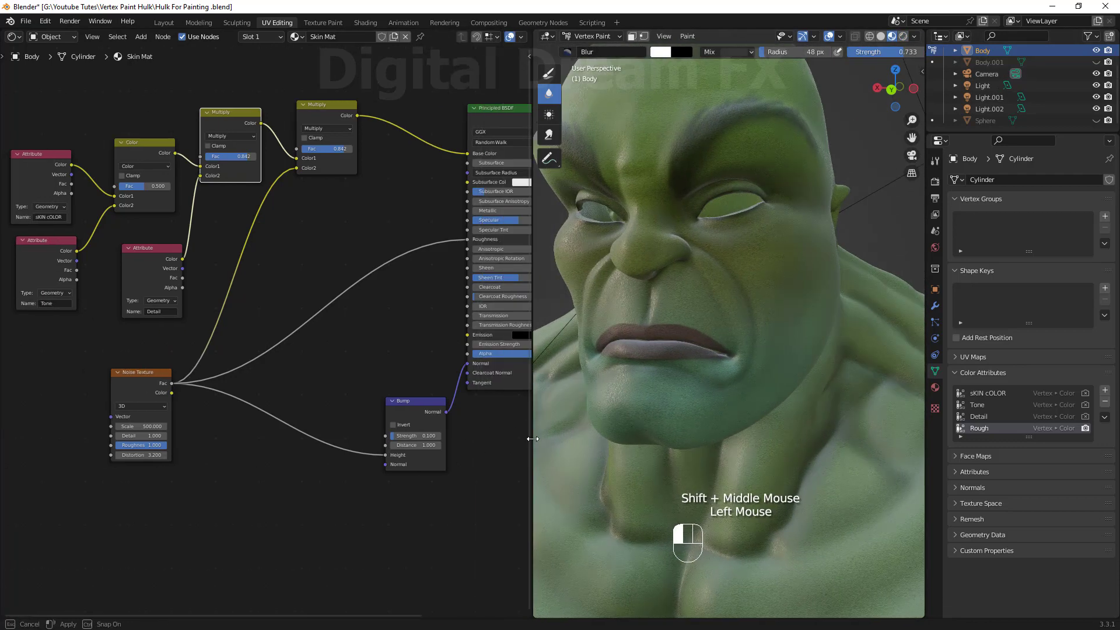
{"action": "scroll", "coordinate": [370, 411], "scroll_direction": "down", "scroll_amount": 3}
{"action": "middle_click_drag", "start_coordinate": [369, 411], "coordinate": [311, 413], "text": "shift"}
{"action": "middle_click_drag", "start_coordinate": [678, 390], "coordinate": [725, 415]}
{"action": "scroll", "coordinate": [712, 390], "scroll_direction": "up", "scroll_amount": 1}
{"action": "middle_click_drag", "start_coordinate": [334, 366], "coordinate": [322, 398], "text": "shift"}
{"action": "scroll", "coordinate": [398, 346], "scroll_direction": "up", "scroll_amount": 4}
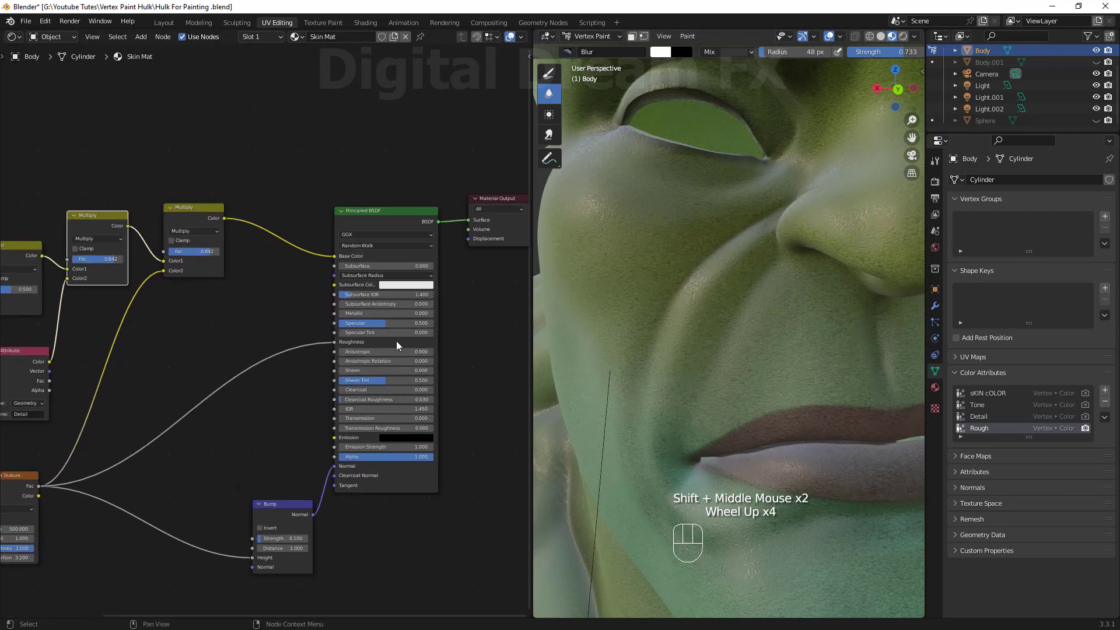
{"action": "left_click_drag", "start_coordinate": [376, 325], "coordinate": [361, 326]}
{"action": "scroll", "coordinate": [723, 350], "scroll_direction": "down", "scroll_amount": 3}
{"action": "middle_click_drag", "start_coordinate": [744, 350], "coordinate": [713, 323]}
{"action": "scroll", "coordinate": [712, 358], "scroll_direction": "up", "scroll_amount": 1}
{"action": "middle_click_drag", "start_coordinate": [713, 324], "coordinate": [706, 313]}
{"action": "scroll", "coordinate": [364, 387], "scroll_direction": "down", "scroll_amount": 2}
{"action": "middle_click_drag", "start_coordinate": [362, 388], "coordinate": [285, 345], "text": "shift"}
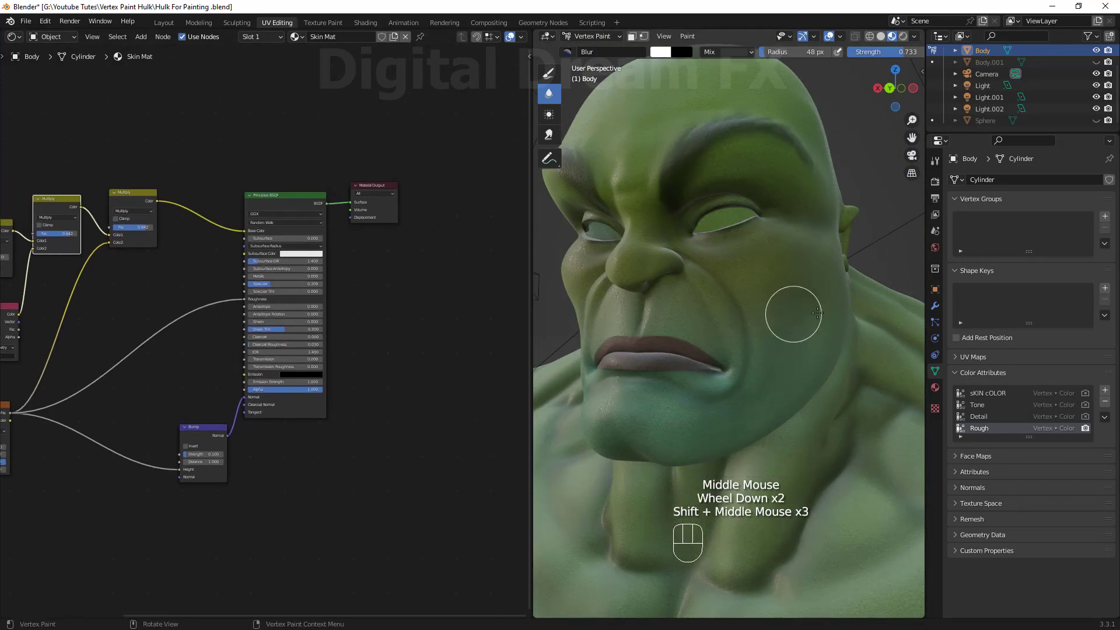
{"action": "left_click_drag", "start_coordinate": [531, 350], "coordinate": [141, 344]}
{"action": "scroll", "coordinate": [438, 317], "scroll_direction": "down", "scroll_amount": 1}
{"action": "middle_click_drag", "start_coordinate": [437, 318], "coordinate": [496, 338], "text": "shift"}
{"action": "middle_click_drag", "start_coordinate": [496, 338], "coordinate": [626, 370]}
{"action": "scroll", "coordinate": [555, 350], "scroll_direction": "up", "scroll_amount": 1}
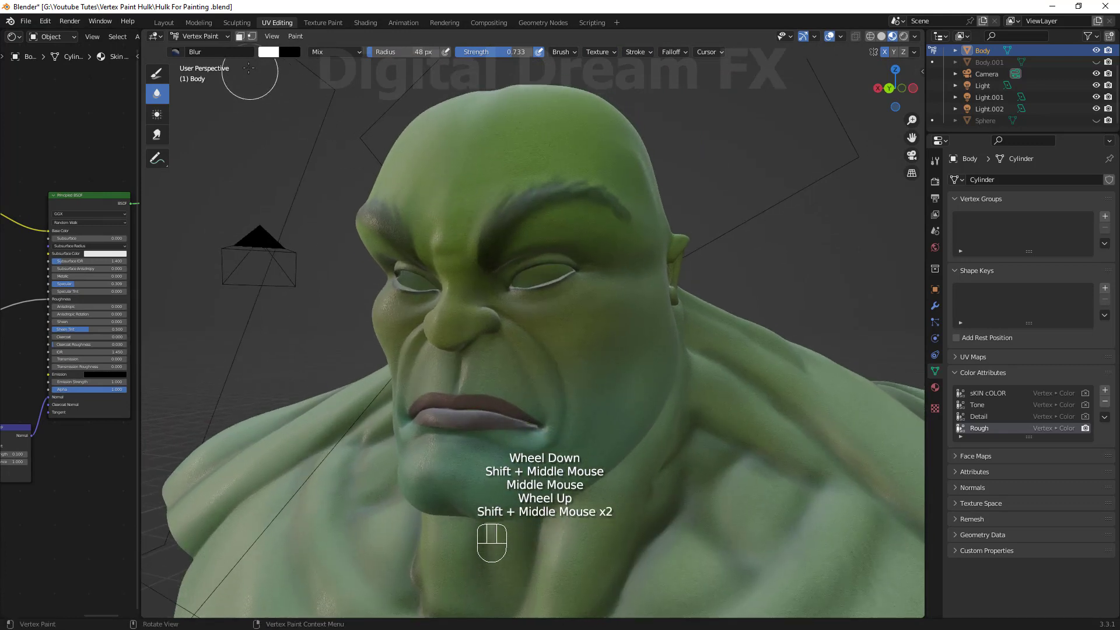
Add a new vertex color attribute named SSS to the mesh.
{"action": "left_click", "coordinate": [1105, 392]}
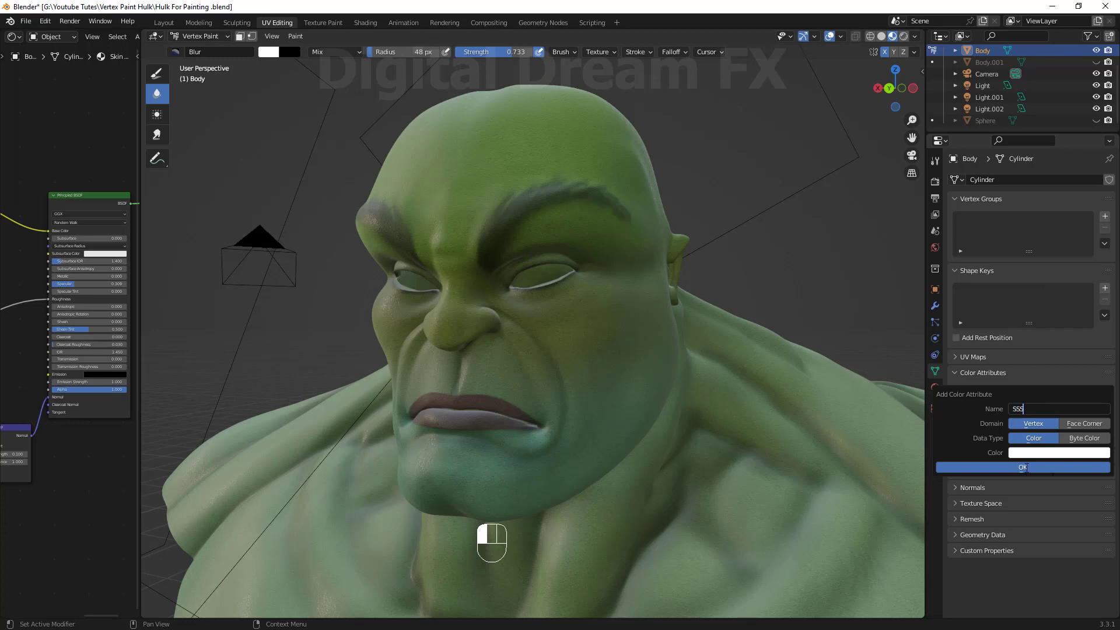
{"action": "left_click", "coordinate": [1026, 467]}
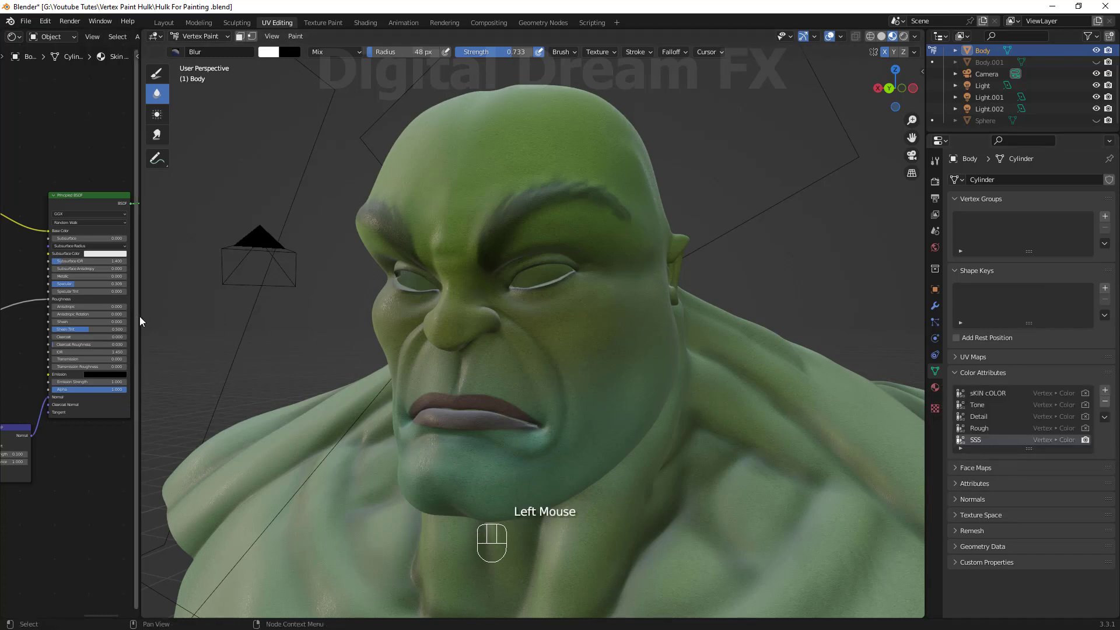
Add an Attribute node named SSS and plug its Color into the Principled BSDF Base Color.
{"action": "left_click_drag", "start_coordinate": [140, 322], "coordinate": [562, 321]}
{"action": "middle_click_drag", "start_coordinate": [292, 455], "coordinate": [281, 378], "text": "shift"}
{"action": "scroll", "coordinate": [280, 380], "scroll_direction": "up", "scroll_amount": 1}
{"action": "middle_click_drag", "start_coordinate": [278, 383], "coordinate": [418, 410], "text": "shift"}
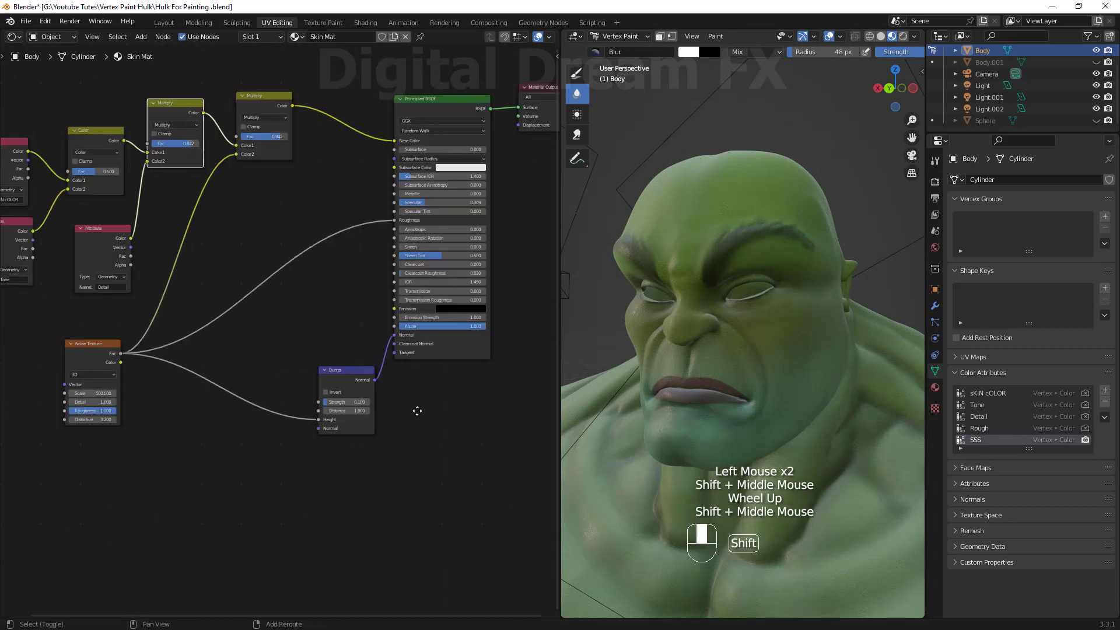
{"action": "left_click", "coordinate": [308, 252]}
{"action": "key", "text": "shift+a"}
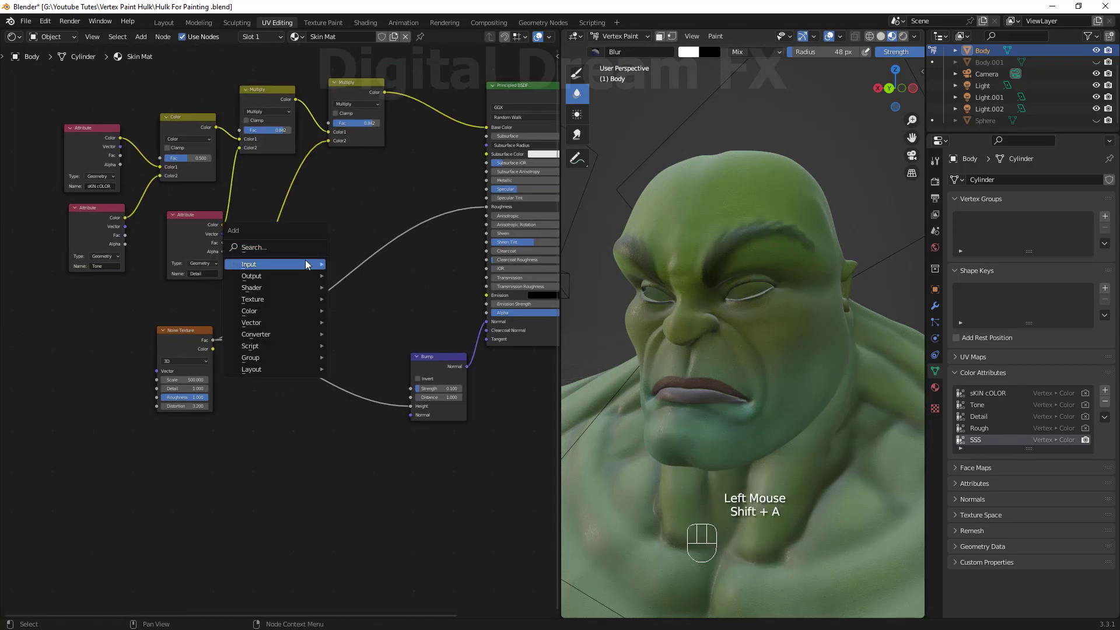
{"action": "mouse_move", "coordinate": [362, 268]}
{"action": "left_click", "coordinate": [471, 310]}
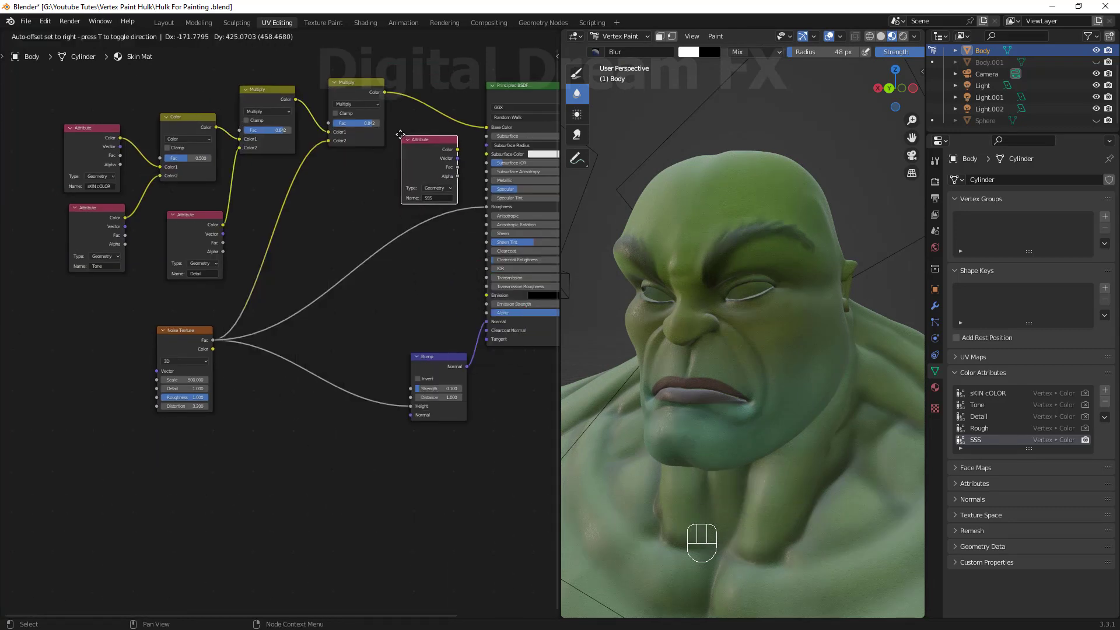
{"action": "left_click", "coordinate": [397, 134]}
{"action": "middle_click_drag", "start_coordinate": [409, 231], "coordinate": [352, 367], "text": "shift"}
{"action": "left_click_drag", "start_coordinate": [306, 219], "coordinate": [294, 198]}
{"action": "right_click_drag", "start_coordinate": [374, 229], "coordinate": [385, 248], "text": "ctrl"}
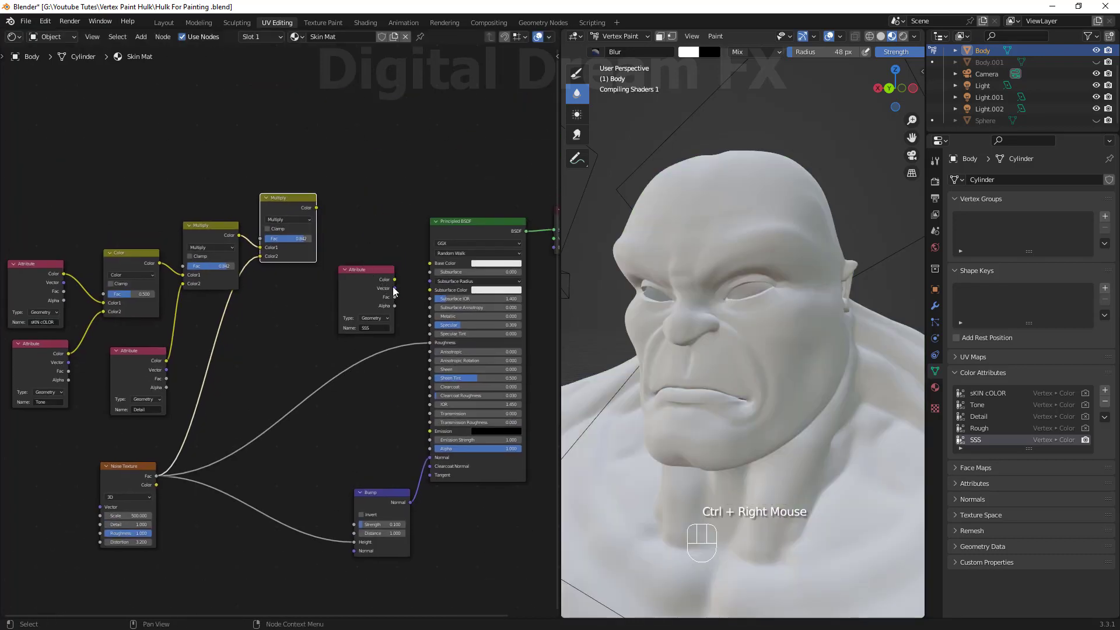
{"action": "left_click", "coordinate": [403, 282]}
{"action": "left_click_drag", "start_coordinate": [435, 269], "coordinate": [432, 265]}
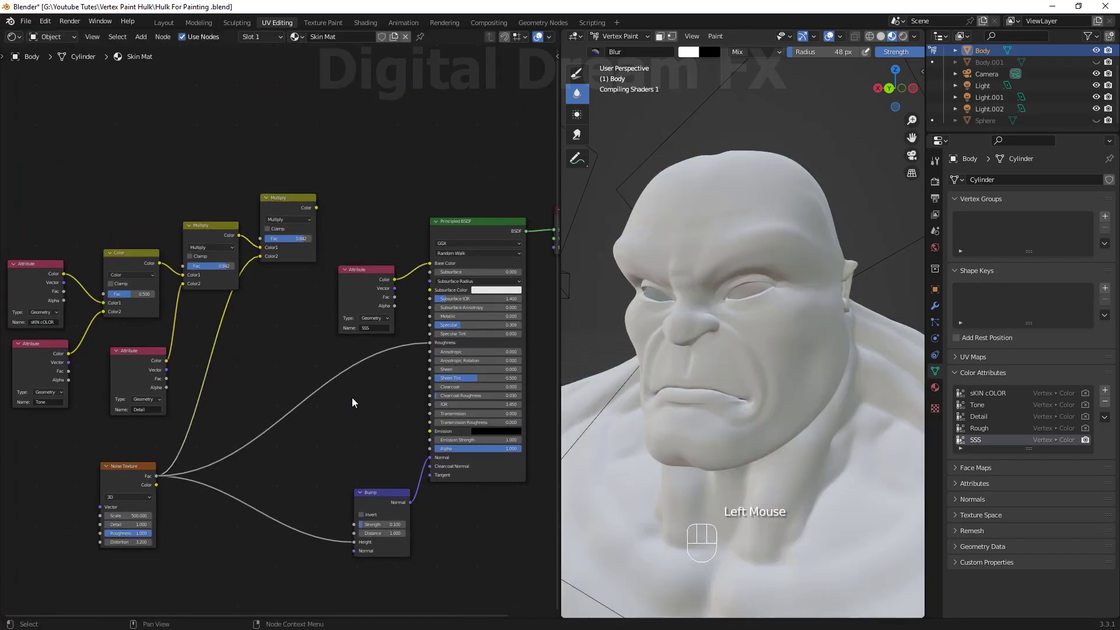
Apply Dirty Vertex Colors to the SSS attribute.
{"action": "middle_click_drag", "start_coordinate": [279, 401], "coordinate": [174, 410], "text": "shift"}
{"action": "scroll", "coordinate": [325, 383], "scroll_direction": "up", "scroll_amount": 2}
{"action": "scroll", "coordinate": [325, 383], "scroll_direction": "up", "scroll_amount": 2}
{"action": "middle_click_drag", "start_coordinate": [276, 363], "coordinate": [231, 392], "text": "shift"}
{"action": "left_click_drag", "start_coordinate": [202, 266], "coordinate": [213, 245]}
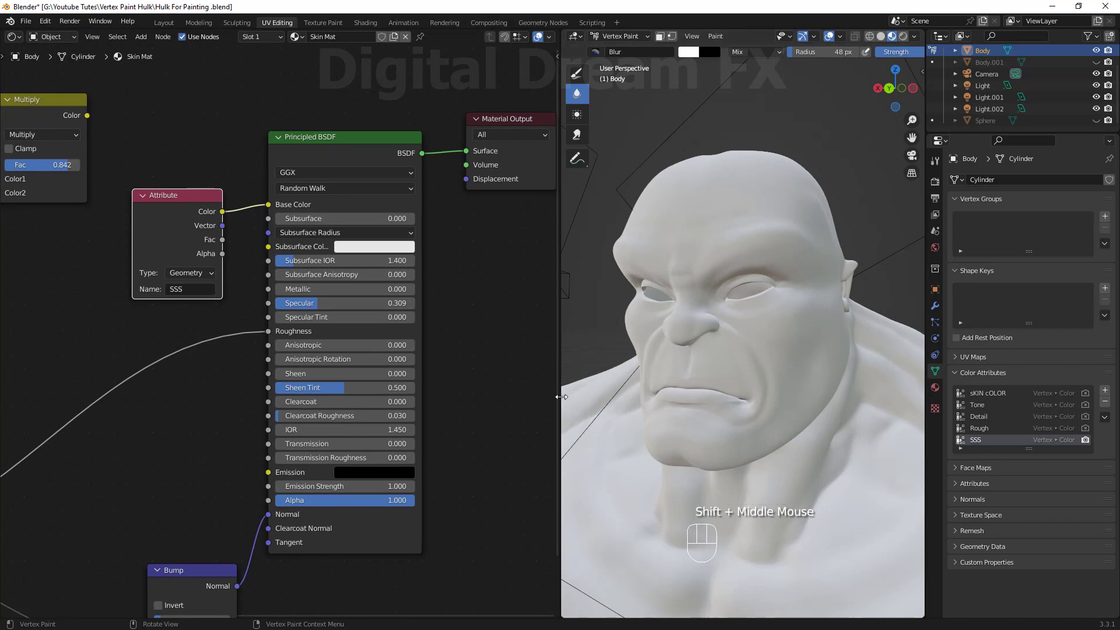
{"action": "left_click_drag", "start_coordinate": [561, 397], "coordinate": [310, 408]}
{"action": "middle_click_drag", "start_coordinate": [551, 312], "coordinate": [603, 332], "text": "shift"}
{"action": "scroll", "coordinate": [597, 358], "scroll_direction": "up", "scroll_amount": 2}
{"action": "scroll", "coordinate": [605, 335], "scroll_direction": "down", "scroll_amount": 1}
{"action": "middle_click_drag", "start_coordinate": [604, 332], "coordinate": [607, 322]}
{"action": "scroll", "coordinate": [607, 345], "scroll_direction": "down", "scroll_amount": 1}
{"action": "mouse_move", "coordinate": [606, 322]}
{"action": "middle_mouse_down", "text": "shift"}
{"action": "mouse_move", "coordinate": [608, 345]}
{"action": "mouse_move", "coordinate": [606, 329]}
{"action": "middle_mouse_up", "text": "shift"}
{"action": "left_click", "coordinate": [463, 38]}
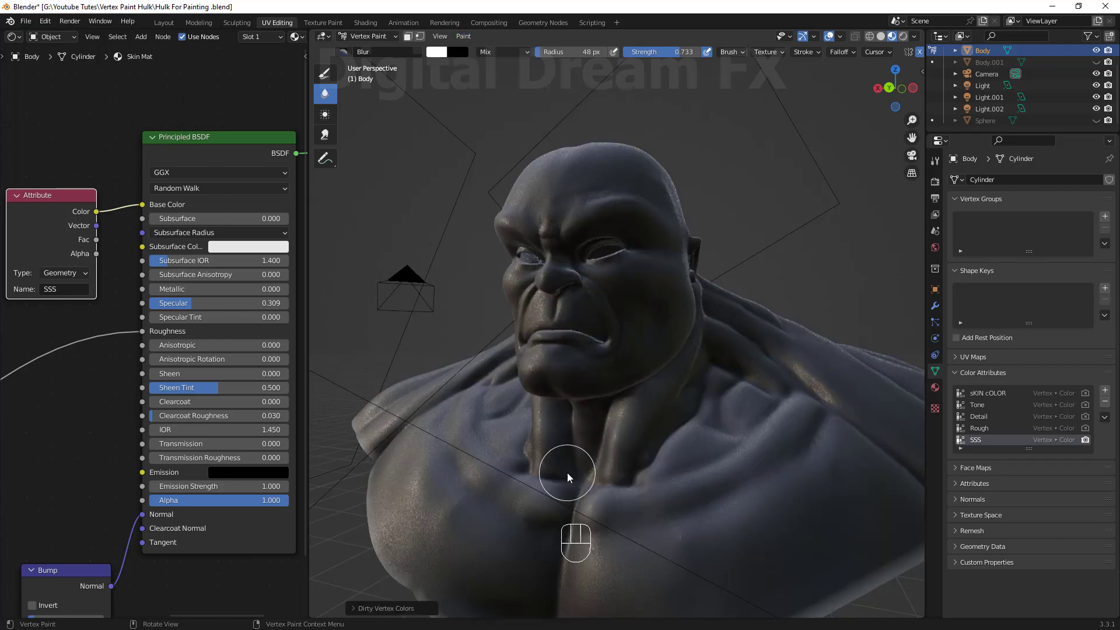
Enable Dirty Only in the Dirty Vertex Colors options.
{"action": "middle_click_drag", "start_coordinate": [620, 537], "coordinate": [612, 412]}
{"action": "scroll", "coordinate": [623, 533], "scroll_direction": "up", "scroll_amount": 1}
{"action": "middle_click_drag", "start_coordinate": [542, 425], "coordinate": [540, 481]}
{"action": "scroll", "coordinate": [547, 458], "scroll_direction": "down", "scroll_amount": 1}
{"action": "middle_click_drag", "start_coordinate": [540, 481], "coordinate": [519, 542], "text": "shift"}
{"action": "middle_click_drag", "start_coordinate": [519, 542], "coordinate": [510, 548]}
{"action": "left_click", "coordinate": [354, 610]}
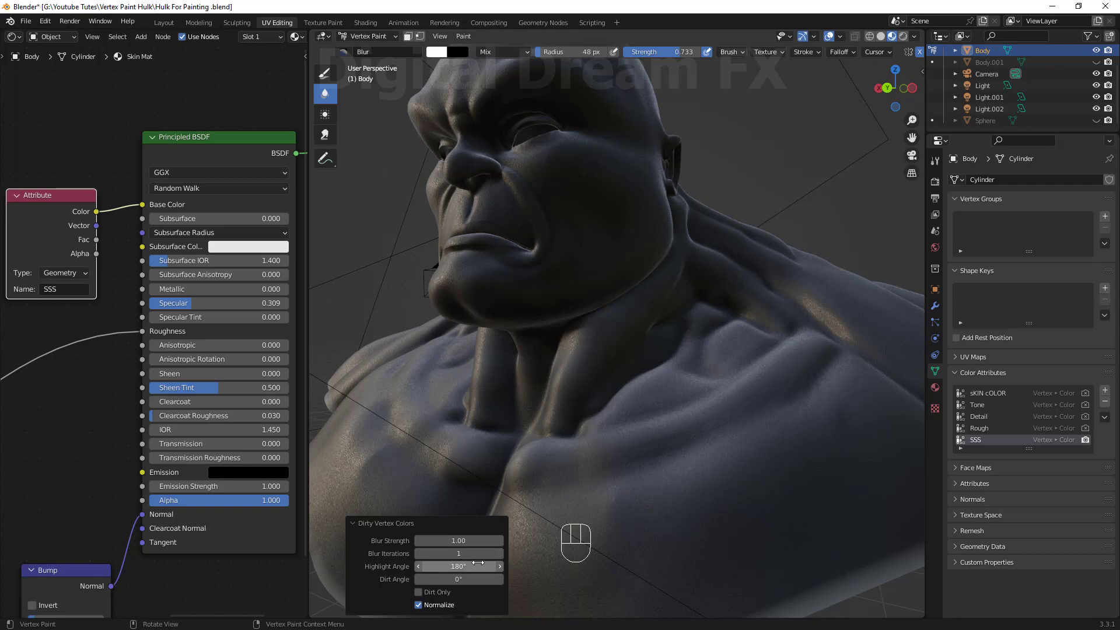
{"action": "left_click", "coordinate": [418, 592]}
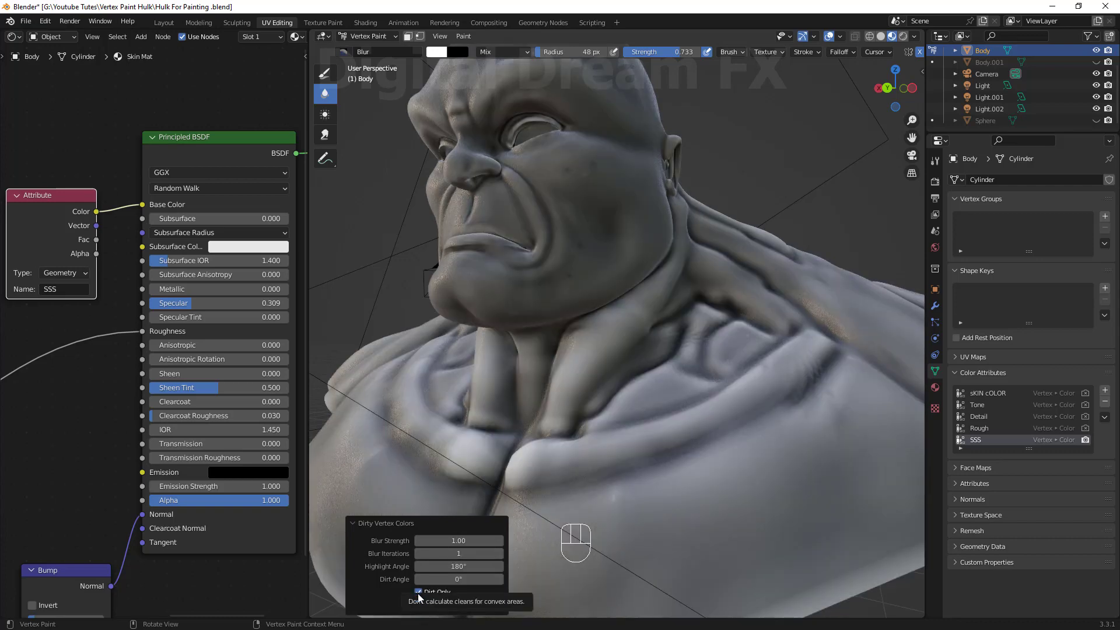
Set the Dirty Vertex Colors Blur Iterations to 4.
{"action": "middle_click_drag", "start_coordinate": [714, 475], "coordinate": [691, 453]}
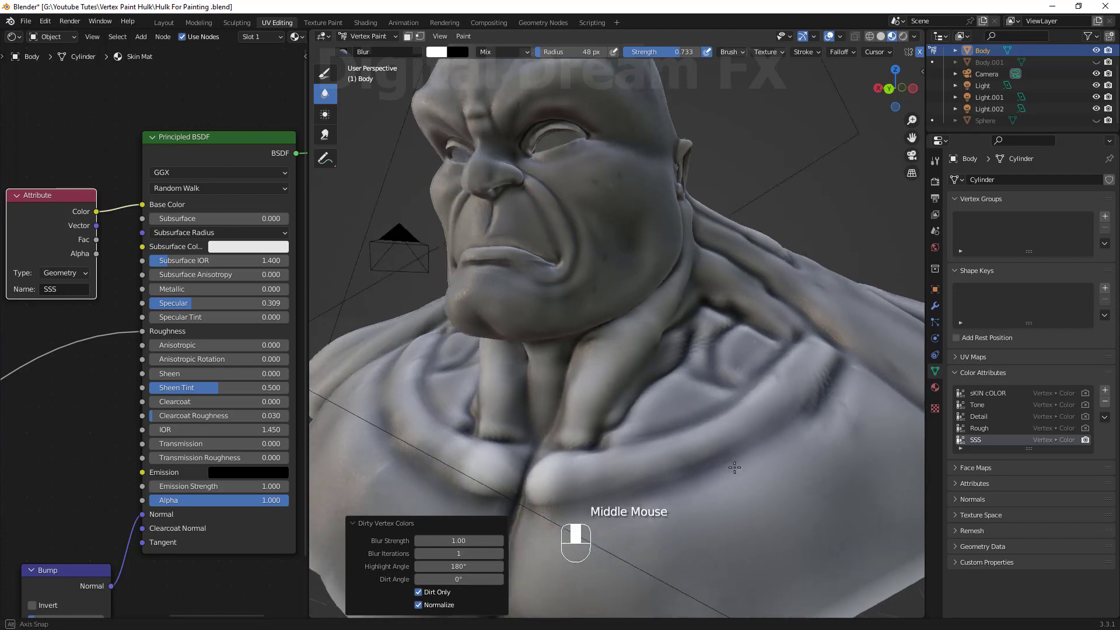
{"action": "scroll", "coordinate": [683, 443], "scroll_direction": "down", "scroll_amount": 1}
{"action": "middle_click_drag", "start_coordinate": [654, 420], "coordinate": [647, 473], "text": "shift"}
{"action": "middle_click_drag", "start_coordinate": [644, 470], "coordinate": [672, 464]}
{"action": "scroll", "coordinate": [673, 464], "scroll_direction": "up", "scroll_amount": 2}
{"action": "middle_click_drag", "start_coordinate": [688, 520], "coordinate": [654, 461], "text": "shift"}
{"action": "scroll", "coordinate": [650, 449], "scroll_direction": "down", "scroll_amount": 1}
{"action": "middle_click_drag", "start_coordinate": [649, 420], "coordinate": [639, 455], "text": "shift"}
{"action": "middle_click_drag", "start_coordinate": [482, 493], "coordinate": [465, 425], "text": "shift"}
{"action": "middle_click_drag", "start_coordinate": [548, 402], "coordinate": [589, 452], "text": "shift"}
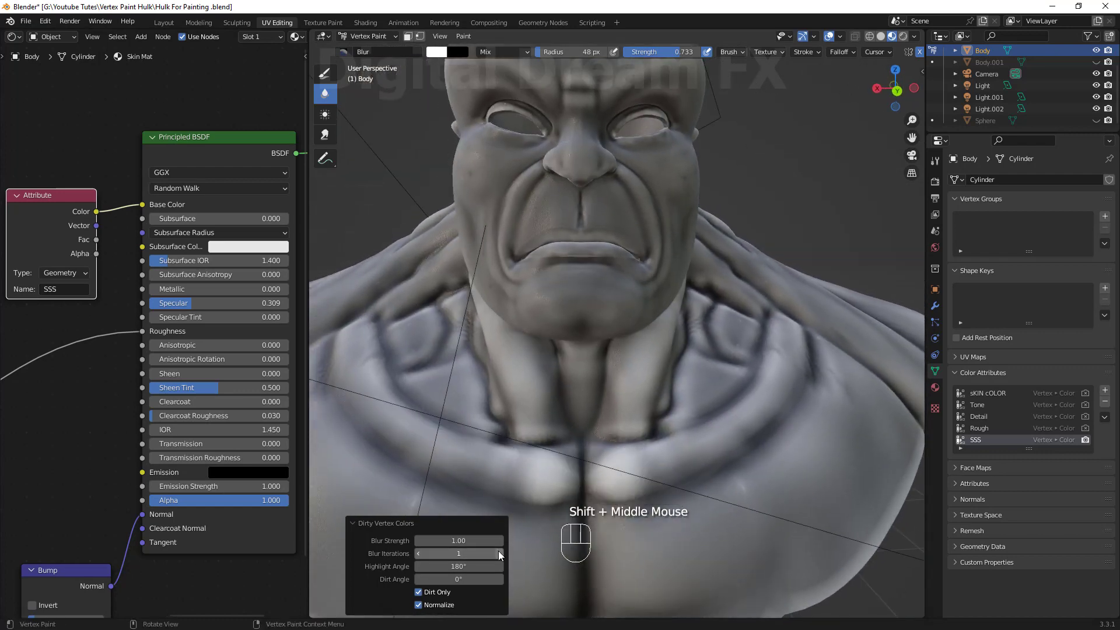
{"action": "left_click", "coordinate": [500, 555]}
{"action": "left_click", "coordinate": [500, 554]}
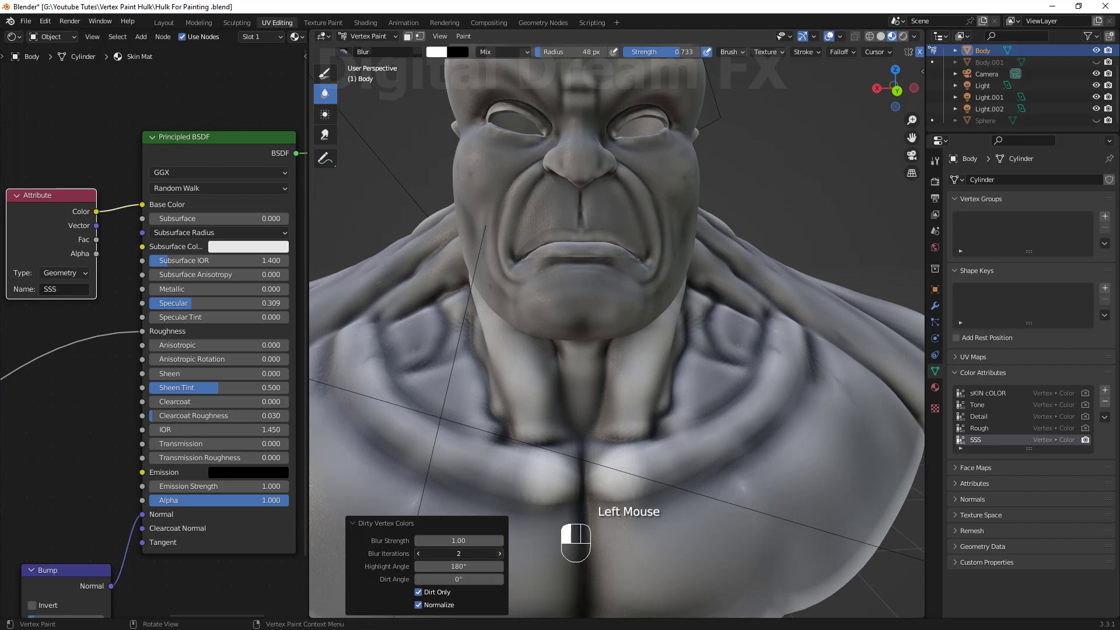
{"action": "left_click", "coordinate": [500, 554]}
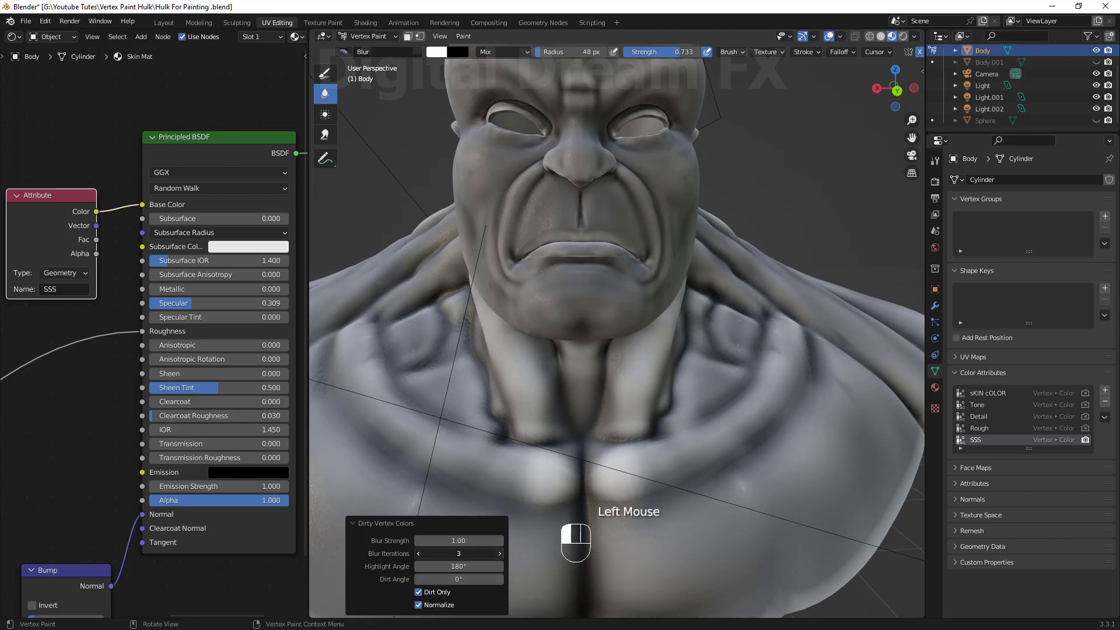
{"action": "left_click", "coordinate": [500, 554]}
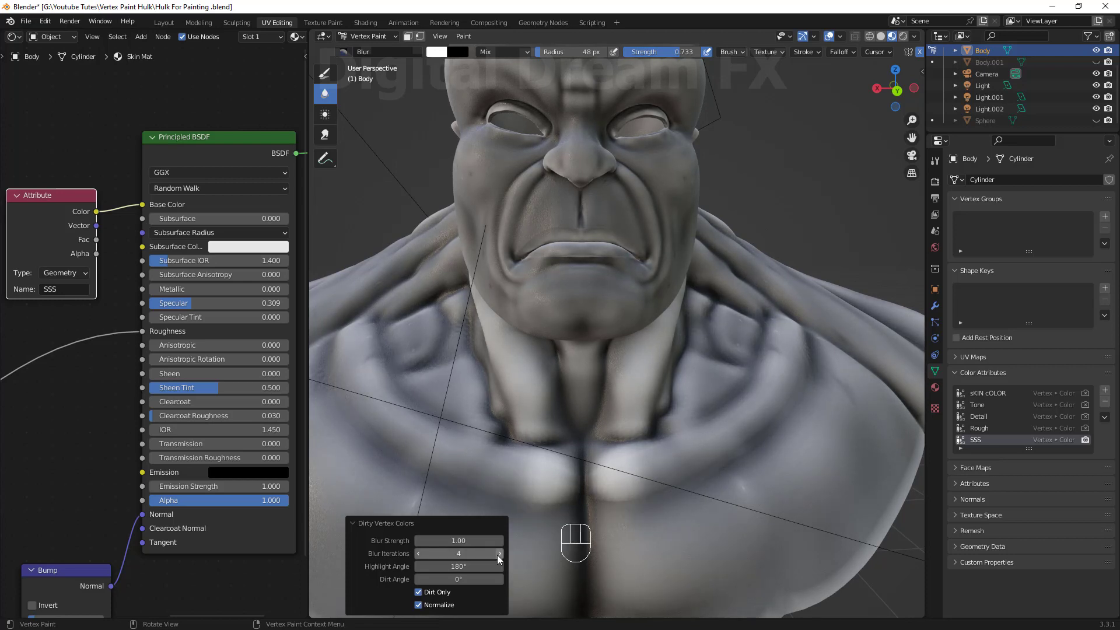
Soften the SSS shading around the jaw and neck with the Blur brush at strength 0.259.
{"action": "scroll", "coordinate": [613, 428], "scroll_direction": "down", "scroll_amount": 3}
{"action": "scroll", "coordinate": [613, 428], "scroll_direction": "up", "scroll_amount": 3}
{"action": "middle_click_drag", "start_coordinate": [613, 409], "coordinate": [635, 461], "text": "shift"}
{"action": "middle_click_drag", "start_coordinate": [729, 327], "coordinate": [607, 327]}
{"action": "middle_click_drag", "start_coordinate": [607, 327], "coordinate": [557, 248], "text": "shift"}
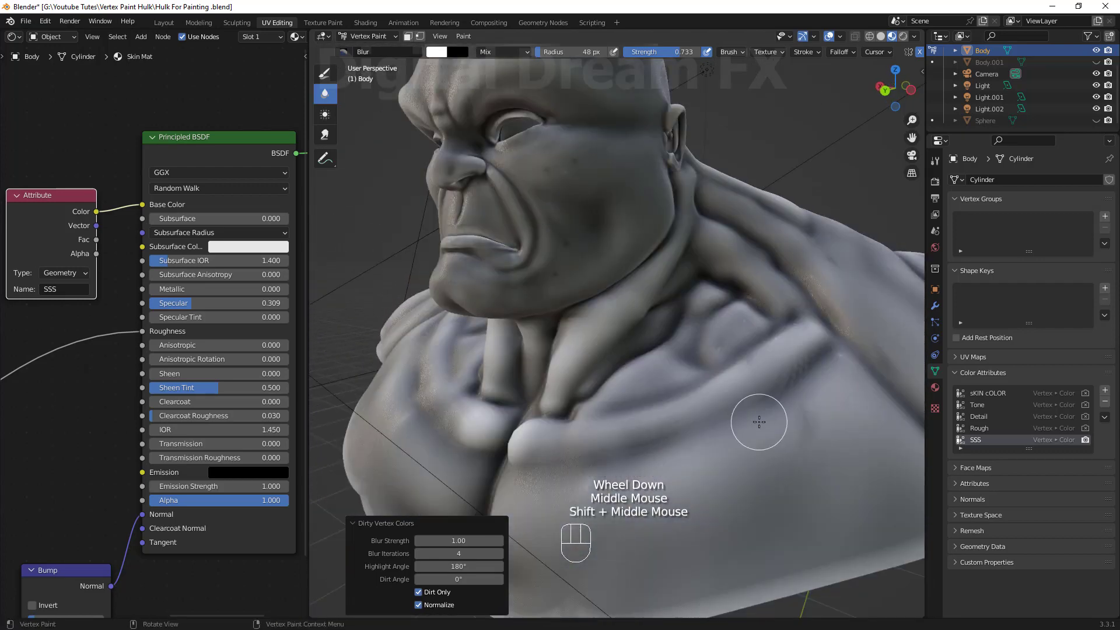
{"action": "scroll", "coordinate": [730, 403], "scroll_direction": "up", "scroll_amount": 1}
{"action": "middle_click_drag", "start_coordinate": [729, 403], "coordinate": [630, 373], "text": "shift"}
{"action": "middle_click_drag", "start_coordinate": [501, 193], "coordinate": [514, 197], "text": "shift"}
{"action": "left_click_drag", "start_coordinate": [674, 52], "coordinate": [637, 52]}
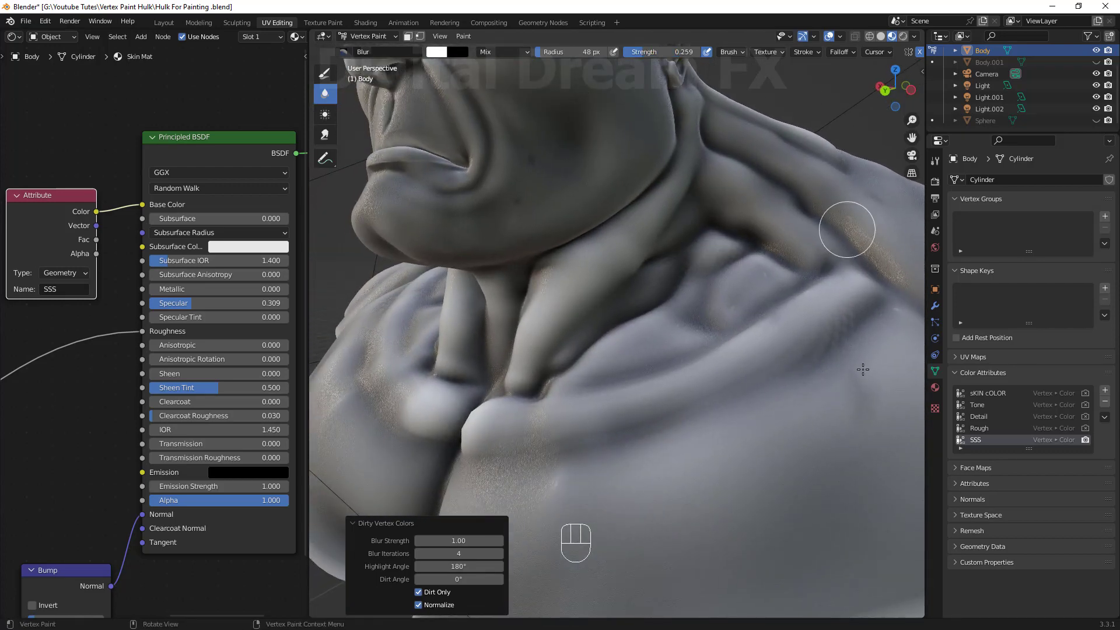
{"action": "middle_click_drag", "start_coordinate": [515, 340], "coordinate": [636, 326]}
{"action": "left_click_drag", "start_coordinate": [630, 251], "coordinate": [618, 374]}
Blur the SSS shading across the face and neck, raising brush strength to 0.748 and then 0.593.
{"action": "left_click_drag", "start_coordinate": [647, 52], "coordinate": [703, 52]}
{"action": "left_click_drag", "start_coordinate": [618, 300], "coordinate": [688, 315]}
{"action": "scroll", "coordinate": [636, 192], "scroll_direction": "down", "scroll_amount": 1}
{"action": "middle_click_drag", "start_coordinate": [636, 193], "coordinate": [639, 251]}
{"action": "scroll", "coordinate": [639, 234], "scroll_direction": "up", "scroll_amount": 2}
{"action": "left_click_drag", "start_coordinate": [642, 193], "coordinate": [638, 130]}
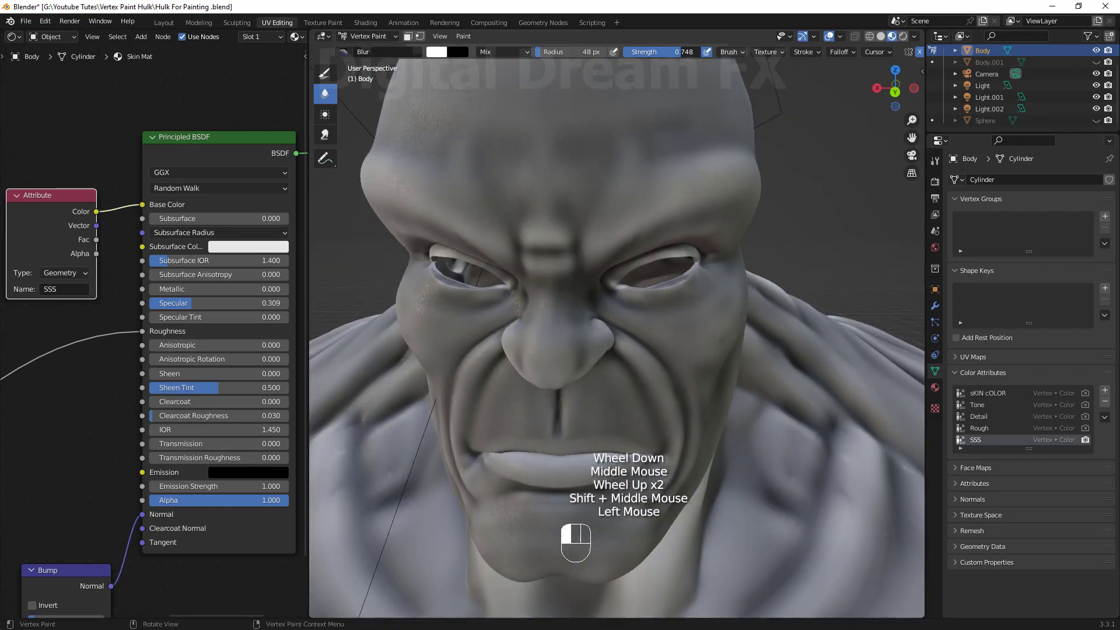
{"action": "left_click_drag", "start_coordinate": [694, 274], "coordinate": [666, 232]}
{"action": "middle_click_drag", "start_coordinate": [666, 232], "coordinate": [671, 175]}
{"action": "left_click_drag", "start_coordinate": [700, 234], "coordinate": [730, 285]}
{"action": "left_click_drag", "start_coordinate": [681, 52], "coordinate": [668, 52]}
{"action": "middle_click_drag", "start_coordinate": [641, 280], "coordinate": [722, 275]}
{"action": "left_click_drag", "start_coordinate": [722, 288], "coordinate": [721, 117]}
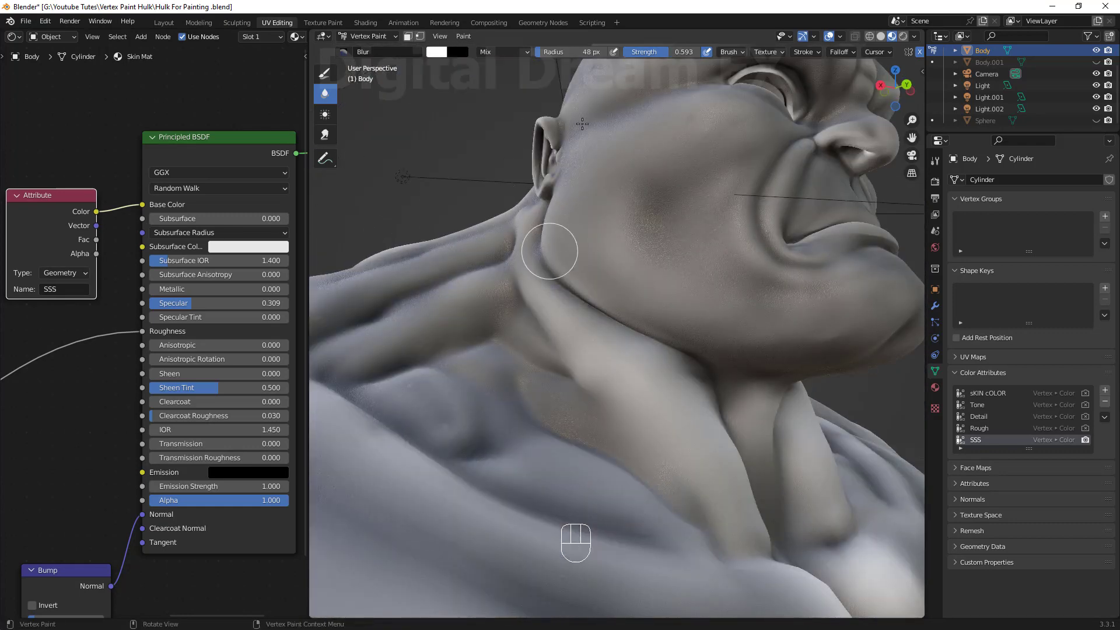
{"action": "scroll", "coordinate": [583, 124], "scroll_direction": "down", "scroll_amount": 2}
{"action": "middle_click_drag", "start_coordinate": [671, 204], "coordinate": [560, 291]}
{"action": "left_click_drag", "start_coordinate": [595, 292], "coordinate": [589, 355]}
{"action": "scroll", "coordinate": [590, 355], "scroll_direction": "down", "scroll_amount": 2}
{"action": "middle_click_drag", "start_coordinate": [590, 356], "coordinate": [647, 368]}
{"action": "scroll", "coordinate": [788, 467], "scroll_direction": "down", "scroll_amount": 3}
{"action": "scroll", "coordinate": [613, 292], "scroll_direction": "up", "scroll_amount": 4}
{"action": "middle_click_drag", "start_coordinate": [613, 245], "coordinate": [651, 298], "text": "shift"}
{"action": "scroll", "coordinate": [625, 302], "scroll_direction": "down", "scroll_amount": 2}
{"action": "scroll", "coordinate": [167, 262], "scroll_direction": "down", "scroll_amount": 4}
Reconnect the SSS Attribute Color from Base Color to the Principled BSDF Subsurface input.
{"action": "middle_click_drag", "start_coordinate": [166, 263], "coordinate": [212, 252], "text": "shift"}
{"action": "left_click_drag", "start_coordinate": [134, 231], "coordinate": [84, 248]}
{"action": "scroll", "coordinate": [153, 256], "scroll_direction": "up", "scroll_amount": 1}
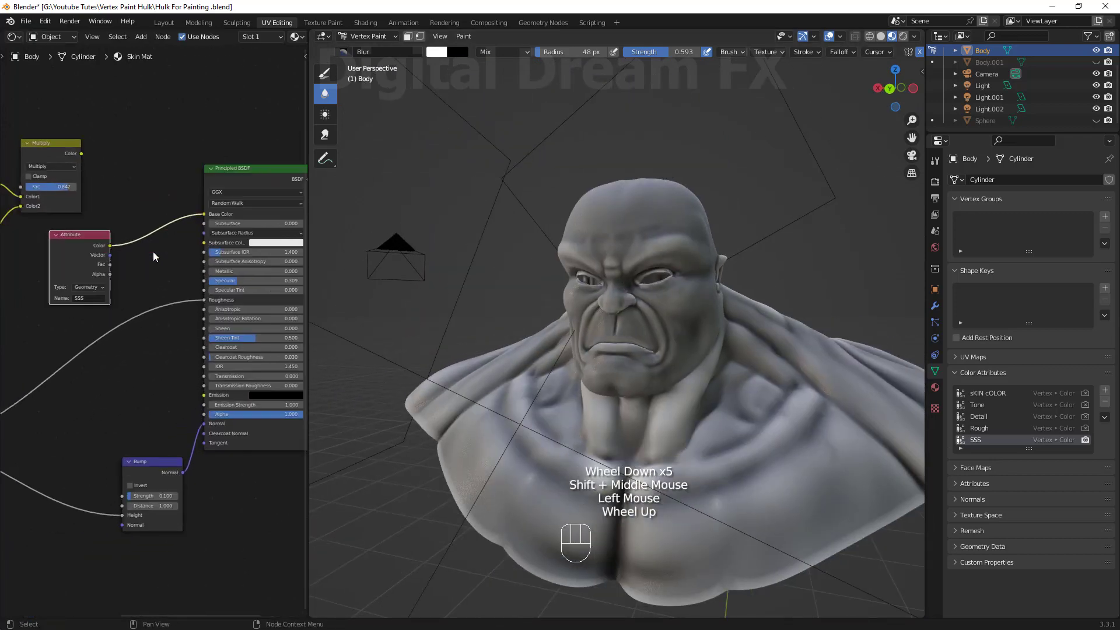
{"action": "scroll", "coordinate": [153, 251], "scroll_direction": "up", "scroll_amount": 1}
{"action": "middle_click_drag", "start_coordinate": [153, 251], "coordinate": [156, 226], "text": "shift"}
{"action": "right_click_drag", "start_coordinate": [99, 228], "coordinate": [117, 271], "text": "ctrl"}
{"action": "left_click_drag", "start_coordinate": [60, 258], "coordinate": [171, 232]}
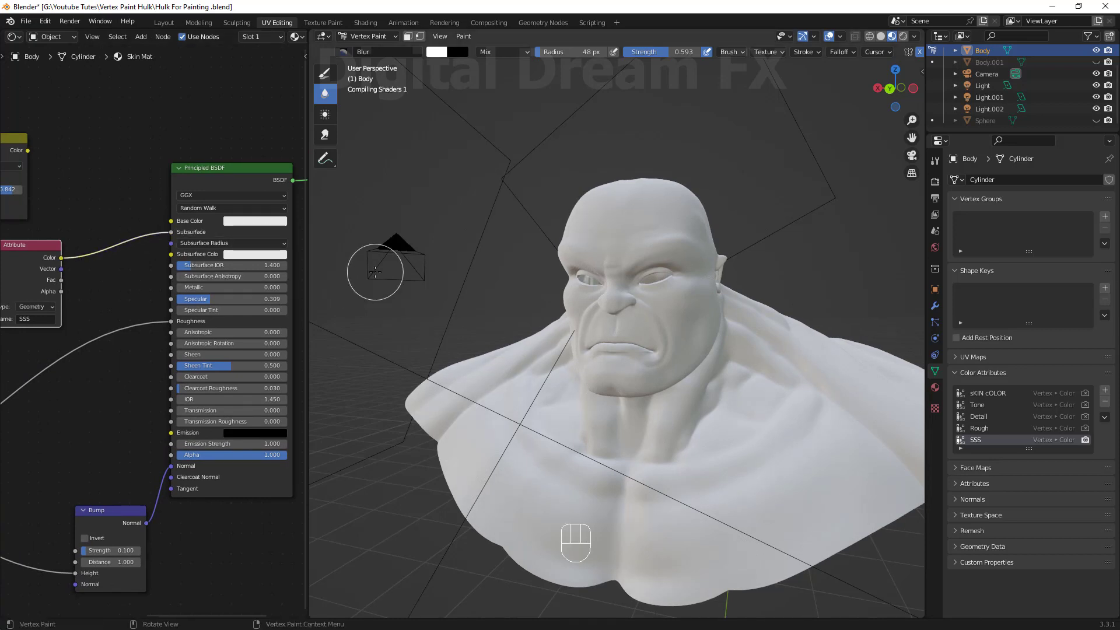
Set the Subsurface Color to orange (R 0.800, G 0.372, B 0.106).
{"action": "mouse_move", "coordinate": [682, 353]}
{"action": "middle_mouse_down"}
{"action": "mouse_move", "coordinate": [729, 382]}
{"action": "mouse_move", "coordinate": [692, 378]}
{"action": "mouse_move", "coordinate": [700, 365]}
{"action": "middle_mouse_up"}
{"action": "scroll", "coordinate": [729, 381], "scroll_direction": "up", "scroll_amount": 1}
{"action": "middle_click_drag", "start_coordinate": [700, 365], "coordinate": [682, 345], "text": "shift"}
{"action": "middle_click_drag", "start_coordinate": [651, 451], "coordinate": [645, 440], "text": "shift"}
{"action": "left_click", "coordinate": [255, 255]}
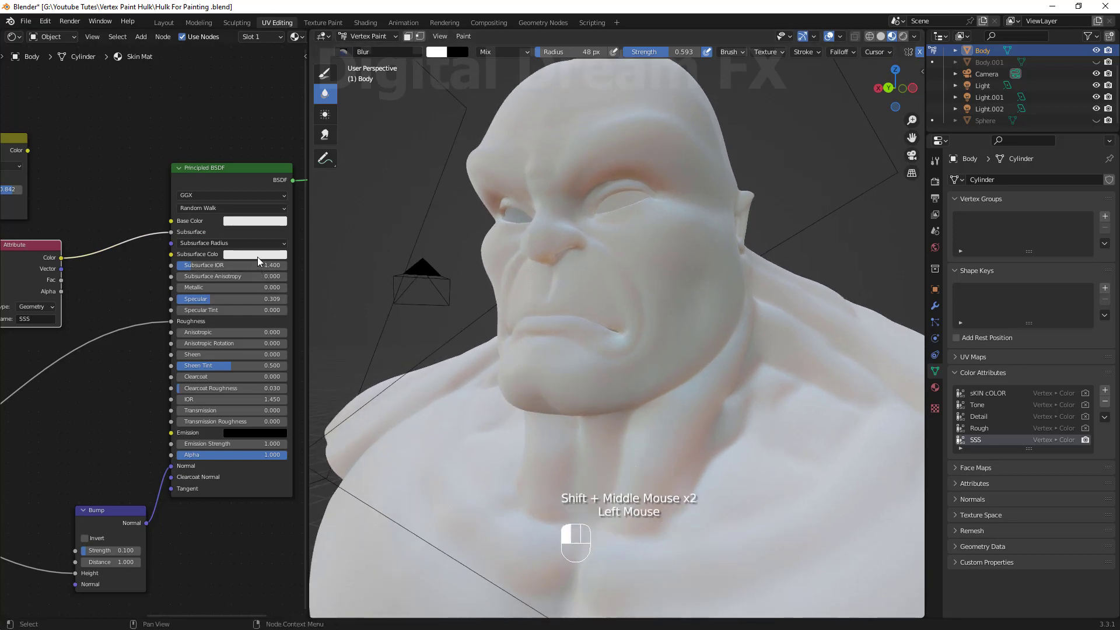
{"action": "left_click", "coordinate": [265, 169]}
{"action": "left_click", "coordinate": [245, 157]}
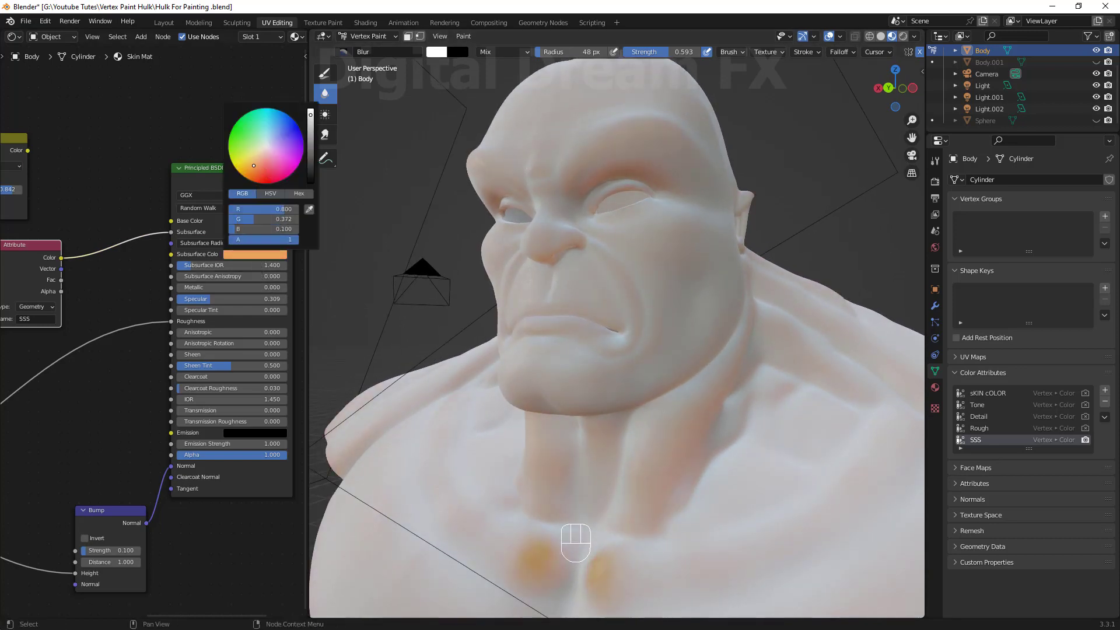
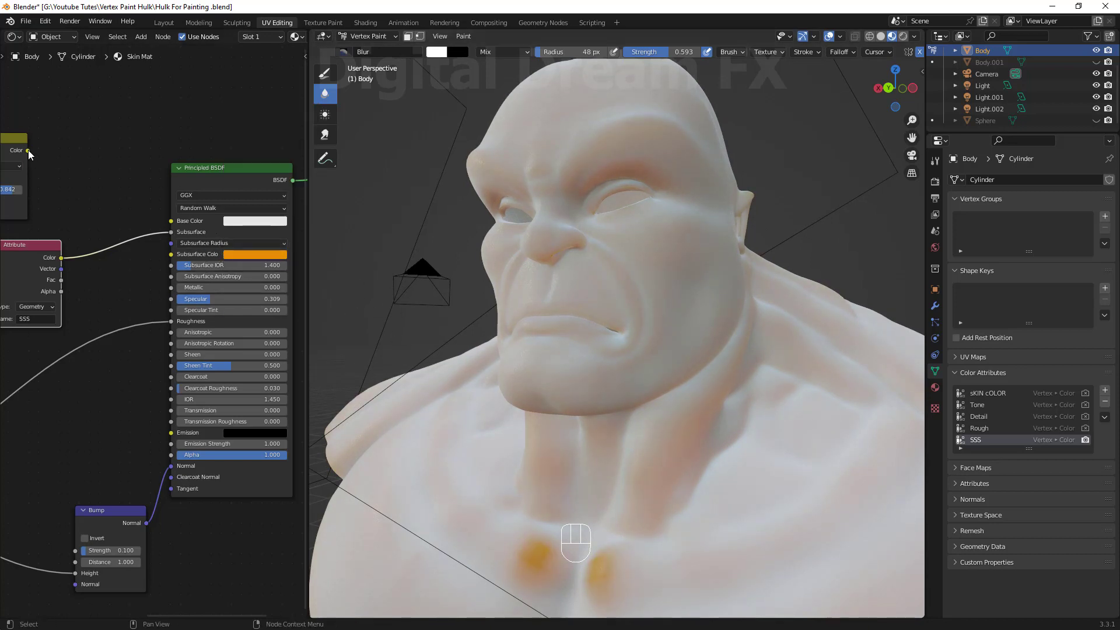
Reconnect the Multiply node's Color output to the Principled BSDF Base Color input.
{"action": "left_click_drag", "start_coordinate": [27, 150], "coordinate": [171, 215]}
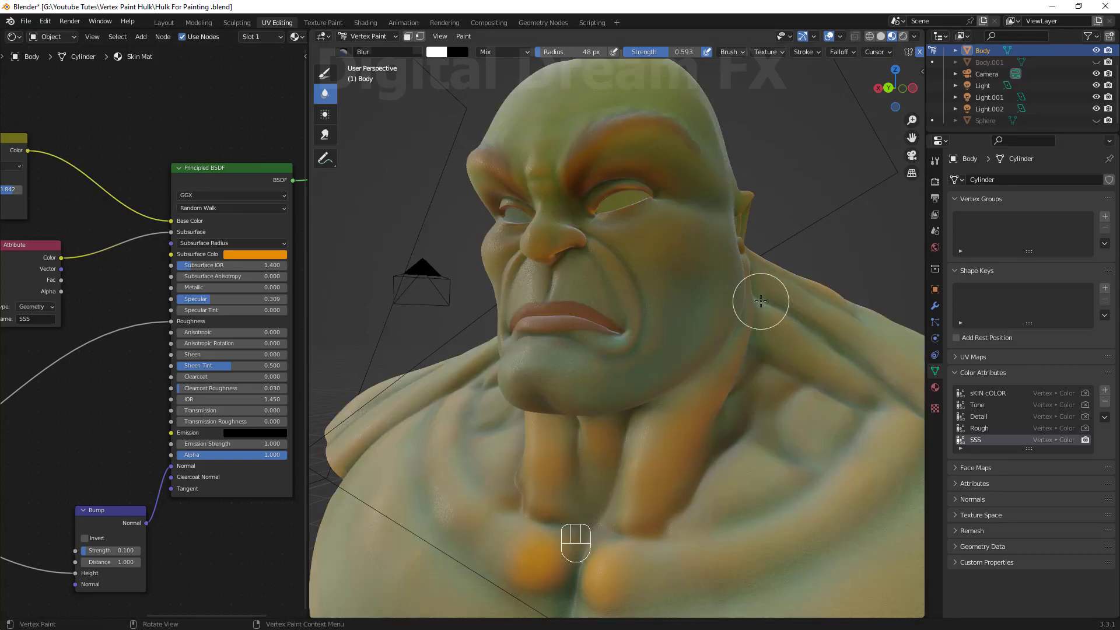
{"action": "scroll", "coordinate": [743, 338], "scroll_direction": "down", "scroll_amount": 3}
{"action": "middle_click_drag", "start_coordinate": [738, 341], "coordinate": [683, 376]}
{"action": "scroll", "coordinate": [690, 377], "scroll_direction": "up", "scroll_amount": 2}
{"action": "middle_click_drag", "start_coordinate": [683, 376], "coordinate": [631, 385]}
{"action": "scroll", "coordinate": [677, 375], "scroll_direction": "down", "scroll_amount": 1}
{"action": "scroll", "coordinate": [675, 375], "scroll_direction": "down", "scroll_amount": 1}
{"action": "middle_click_drag", "start_coordinate": [630, 385], "coordinate": [606, 373]}
{"action": "scroll", "coordinate": [602, 391], "scroll_direction": "up", "scroll_amount": 1}
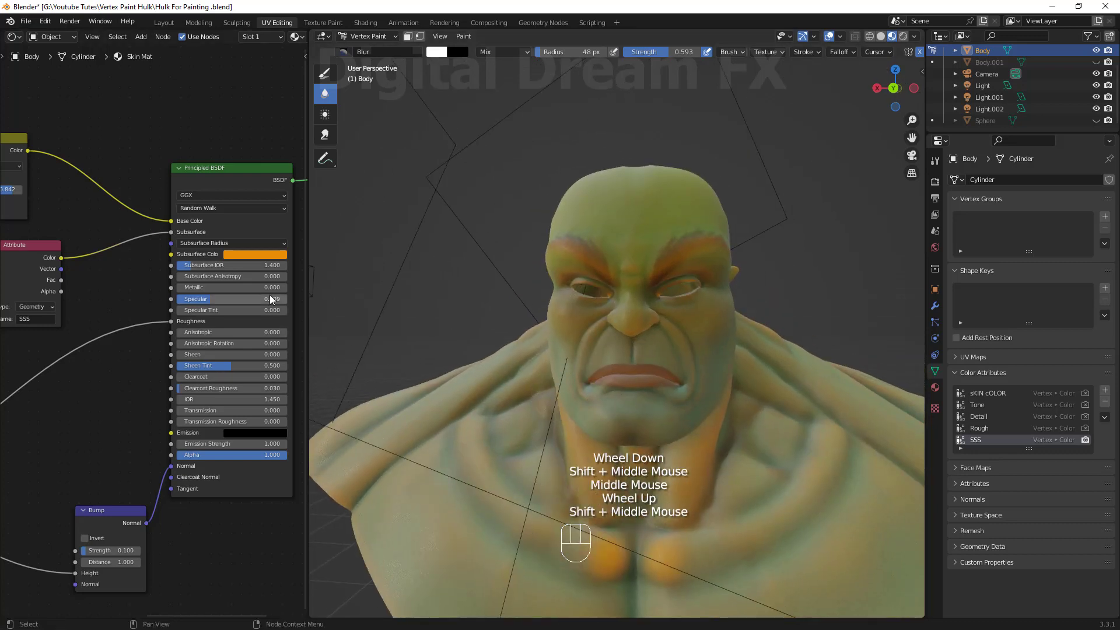
Set the Subsurface Color to a dark yellow-green (R 0.111, G 0.142, B 0).
{"action": "left_click", "coordinate": [252, 257]}
{"action": "left_click_drag", "start_coordinate": [313, 121], "coordinate": [311, 157]}
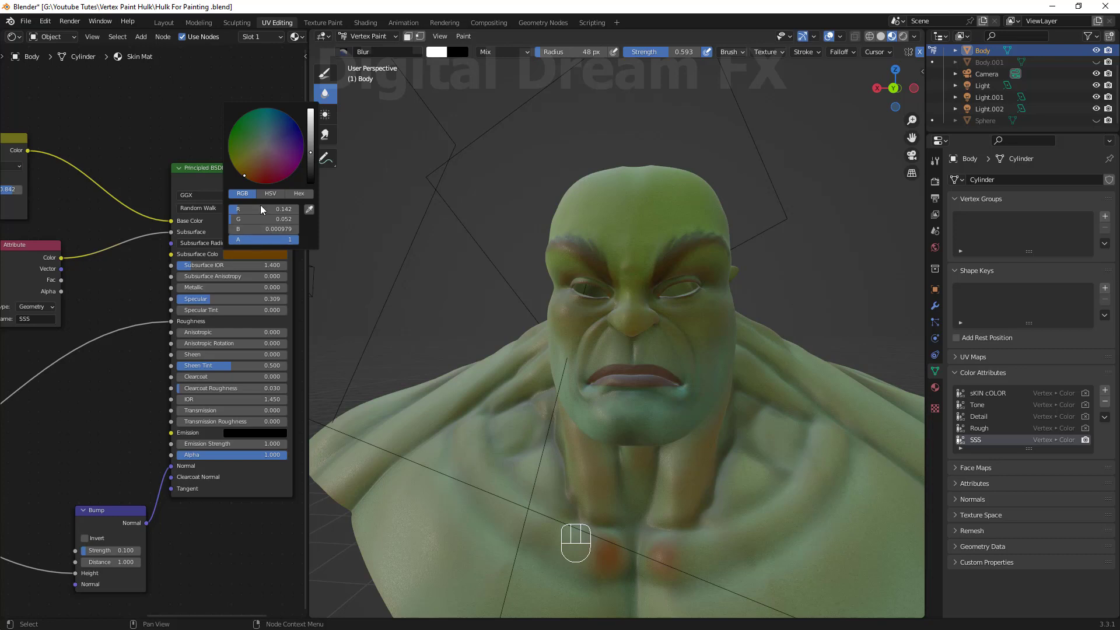
{"action": "left_click_drag", "start_coordinate": [244, 175], "coordinate": [236, 160]}
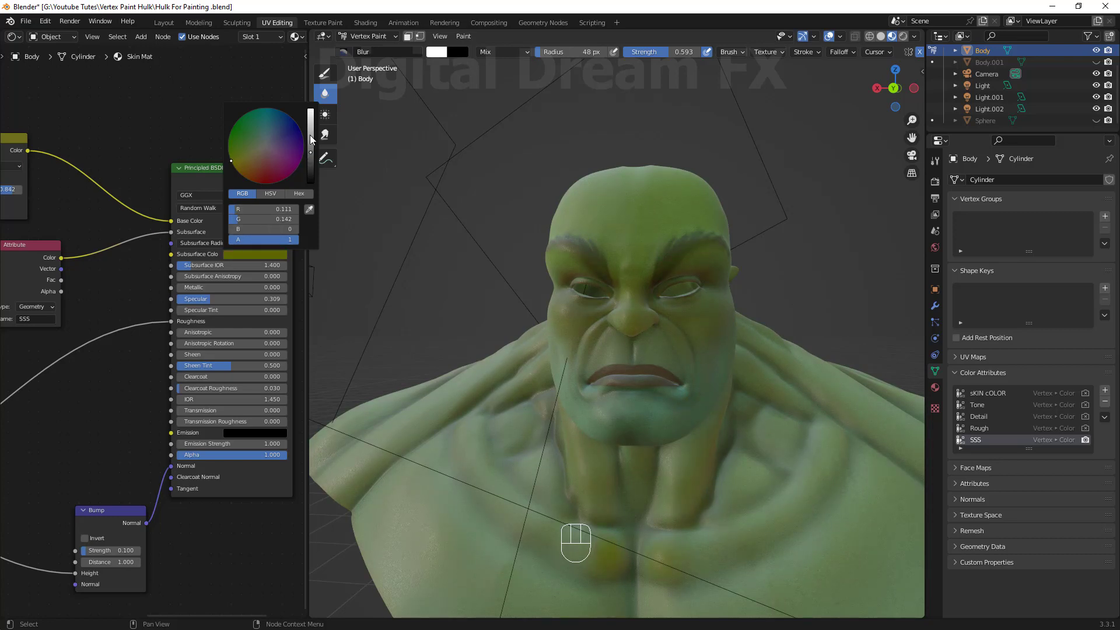
Orbit and zoom around the bust in the rendered viewport to inspect the subsurface shading.
{"action": "scroll", "coordinate": [694, 364], "scroll_direction": "down", "scroll_amount": 1}
{"action": "middle_click_drag", "start_coordinate": [710, 373], "coordinate": [636, 415]}
{"action": "scroll", "coordinate": [639, 374], "scroll_direction": "up", "scroll_amount": 3}
{"action": "middle_click_drag", "start_coordinate": [636, 414], "coordinate": [703, 418]}
{"action": "scroll", "coordinate": [703, 417], "scroll_direction": "down", "scroll_amount": 1}
{"action": "mouse_move", "coordinate": [703, 417]}
{"action": "middle_mouse_down", "text": "shift"}
{"action": "mouse_move", "coordinate": [711, 405]}
{"action": "mouse_move", "coordinate": [694, 401]}
{"action": "middle_mouse_up", "text": "shift"}
{"action": "middle_click_drag", "start_coordinate": [694, 400], "coordinate": [648, 416], "text": "shift"}
{"action": "middle_click_drag", "start_coordinate": [647, 415], "coordinate": [617, 467], "text": "shift"}
{"action": "scroll", "coordinate": [510, 419], "scroll_direction": "down", "scroll_amount": 1}
{"action": "scroll", "coordinate": [619, 418], "scroll_direction": "up", "scroll_amount": 1}
{"action": "scroll", "coordinate": [619, 418], "scroll_direction": "up", "scroll_amount": 1}
{"action": "scroll", "coordinate": [613, 437], "scroll_direction": "down", "scroll_amount": 3}
{"action": "middle_click_drag", "start_coordinate": [617, 466], "coordinate": [607, 443]}
{"action": "scroll", "coordinate": [665, 453], "scroll_direction": "up", "scroll_amount": 1}
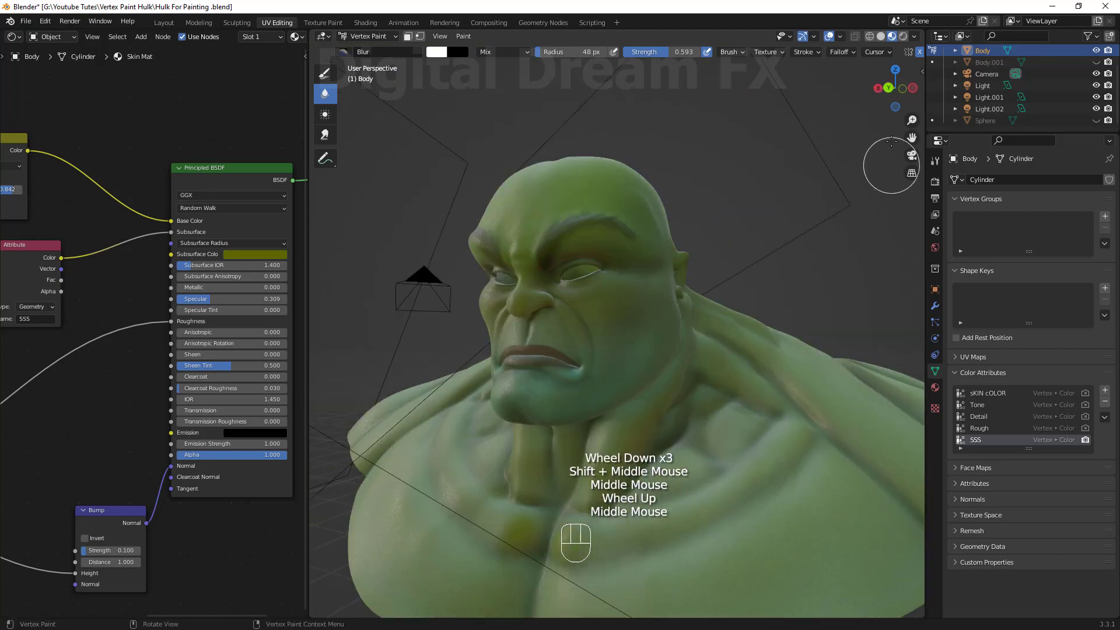
{"action": "left_click", "coordinate": [904, 37]}
{"action": "mouse_move", "coordinate": [689, 388]}
{"action": "middle_mouse_down"}
{"action": "mouse_move", "coordinate": [743, 400]}
{"action": "mouse_move", "coordinate": [746, 359]}
{"action": "middle_mouse_up"}
{"action": "scroll", "coordinate": [743, 400], "scroll_direction": "up", "scroll_amount": 3}
{"action": "middle_click_drag", "start_coordinate": [740, 368], "coordinate": [748, 360], "text": "shift"}
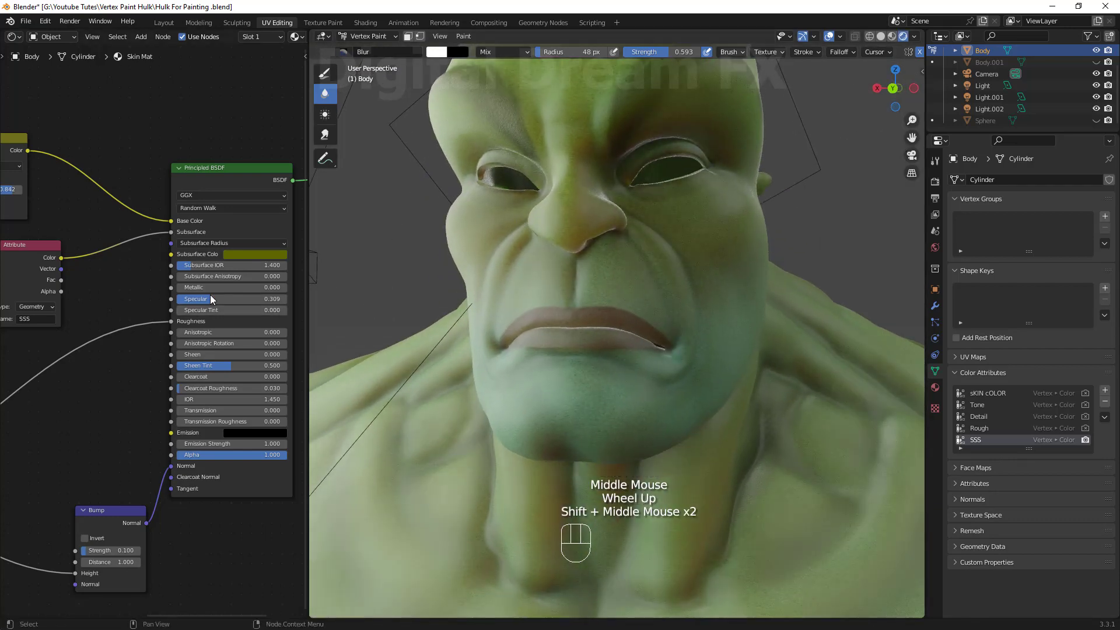
Brighten the Subsurface Color by raising its value.
{"action": "left_click", "coordinate": [245, 261]}
{"action": "left_click_drag", "start_coordinate": [311, 173], "coordinate": [310, 133]}
{"action": "scroll", "coordinate": [638, 338], "scroll_direction": "down", "scroll_amount": 1}
{"action": "middle_click_drag", "start_coordinate": [638, 338], "coordinate": [642, 385]}
{"action": "scroll", "coordinate": [642, 387], "scroll_direction": "up", "scroll_amount": 1}
{"action": "middle_click_drag", "start_coordinate": [642, 385], "coordinate": [637, 333]}
{"action": "scroll", "coordinate": [142, 337], "scroll_direction": "down", "scroll_amount": 4}
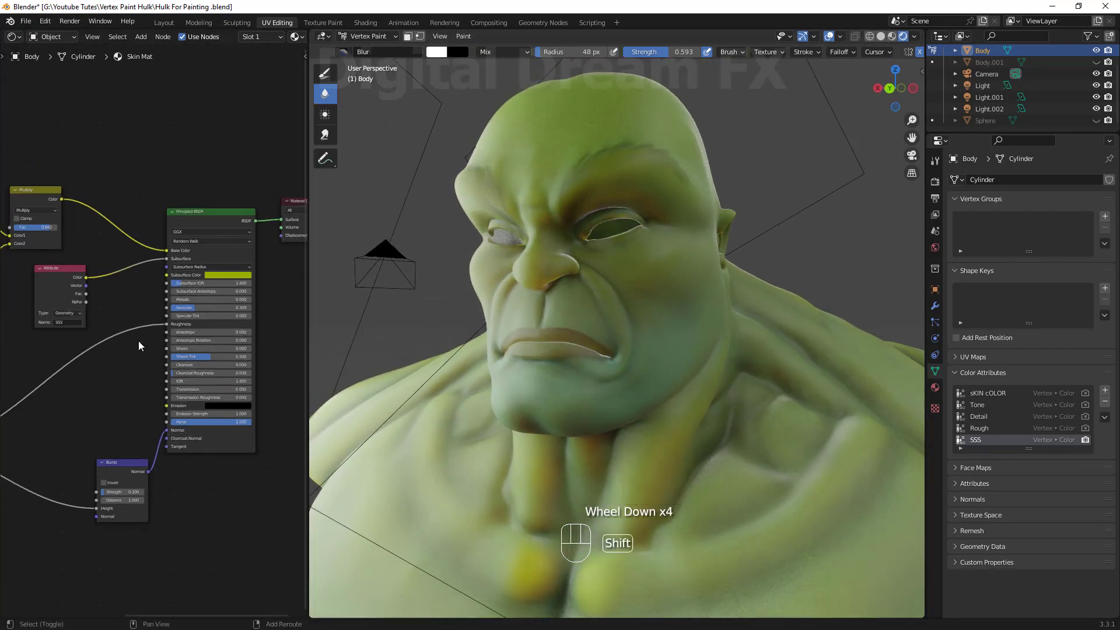
{"action": "scroll", "coordinate": [176, 354], "scroll_direction": "up", "scroll_amount": 4}
{"action": "mouse_move", "coordinate": [138, 341]}
{"action": "middle_mouse_down", "text": "shift"}
{"action": "mouse_move", "coordinate": [175, 354]}
{"action": "mouse_move", "coordinate": [91, 372]}
{"action": "mouse_move", "coordinate": [139, 358]}
{"action": "middle_mouse_up", "text": "shift"}
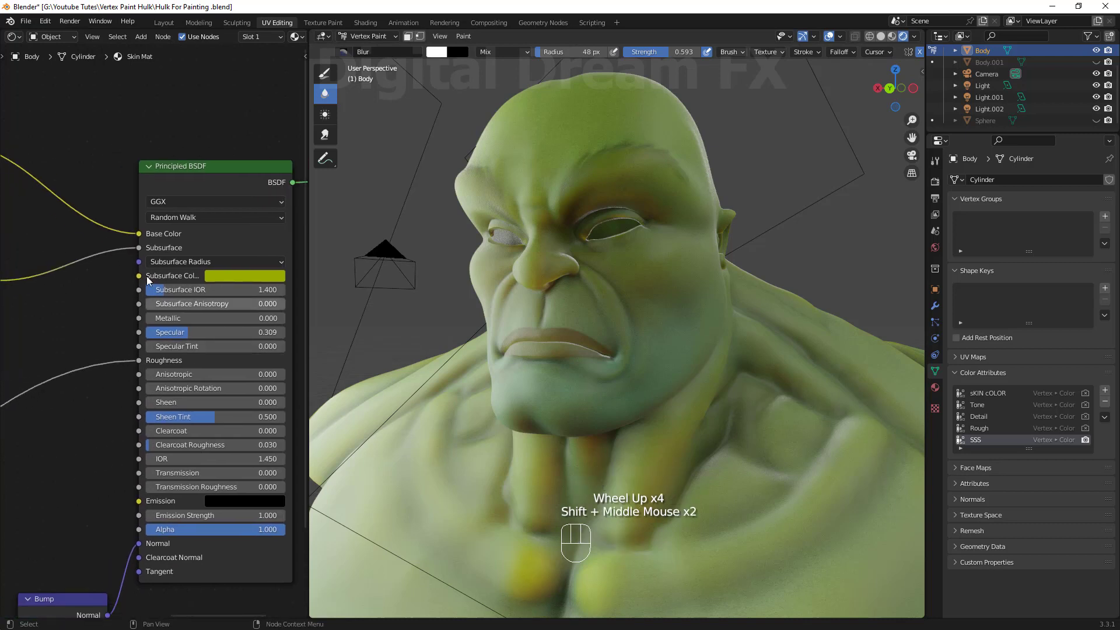
Raise the first Subsurface Radius value to 5.2.
{"action": "left_click", "coordinate": [219, 289]}
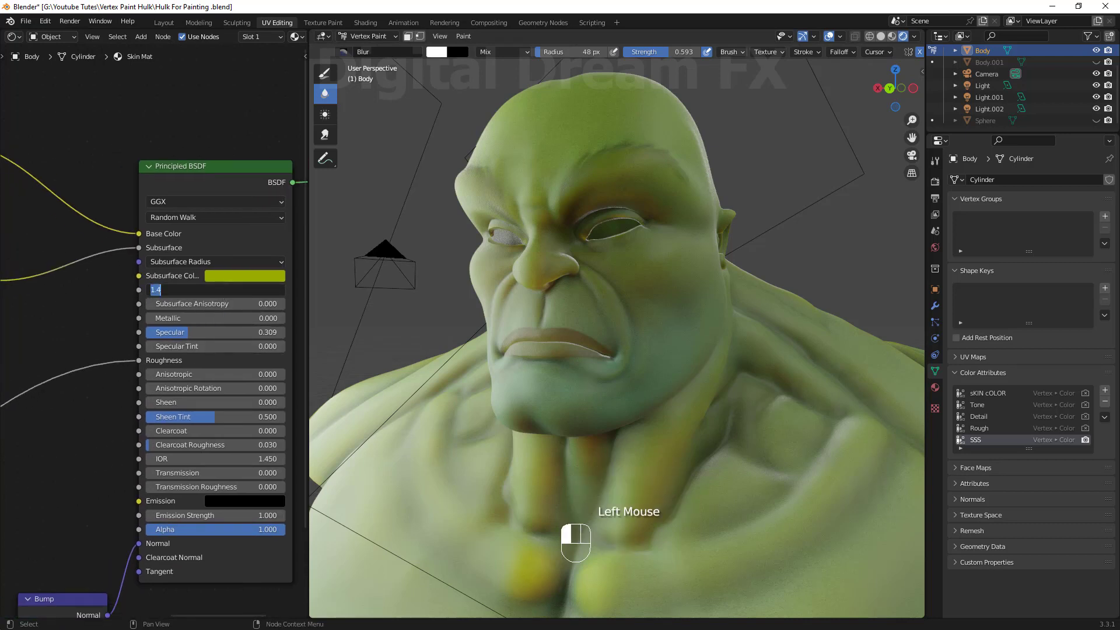
{"action": "double_click", "coordinate": [237, 259]}
{"action": "mouse_move", "coordinate": [213, 279]}
{"action": "left_mouse_down"}
{"action": "mouse_move", "coordinate": [291, 279]}
{"action": "mouse_move", "coordinate": [238, 279]}
{"action": "left_mouse_up"}
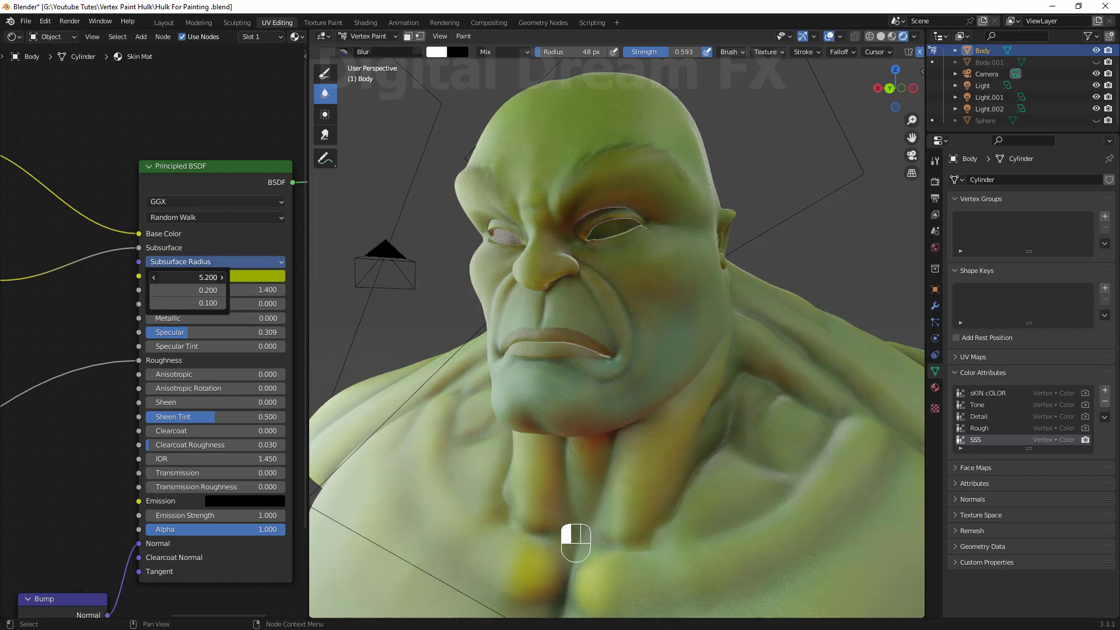
{"action": "mouse_move", "coordinate": [625, 375]}
{"action": "middle_mouse_down"}
{"action": "mouse_move", "coordinate": [718, 383]}
{"action": "mouse_move", "coordinate": [595, 327]}
{"action": "mouse_move", "coordinate": [619, 362]}
{"action": "middle_mouse_up"}
{"action": "scroll", "coordinate": [567, 359], "scroll_direction": "up", "scroll_amount": 1}
{"action": "scroll", "coordinate": [567, 359], "scroll_direction": "down", "scroll_amount": 2}
{"action": "scroll", "coordinate": [618, 362], "scroll_direction": "up", "scroll_amount": 1}
{"action": "middle_click_drag", "start_coordinate": [619, 362], "coordinate": [525, 356], "text": "alt"}
{"action": "scroll", "coordinate": [525, 356], "scroll_direction": "up", "scroll_amount": 1}
{"action": "middle_click_drag", "start_coordinate": [525, 356], "coordinate": [420, 346], "text": "shift"}
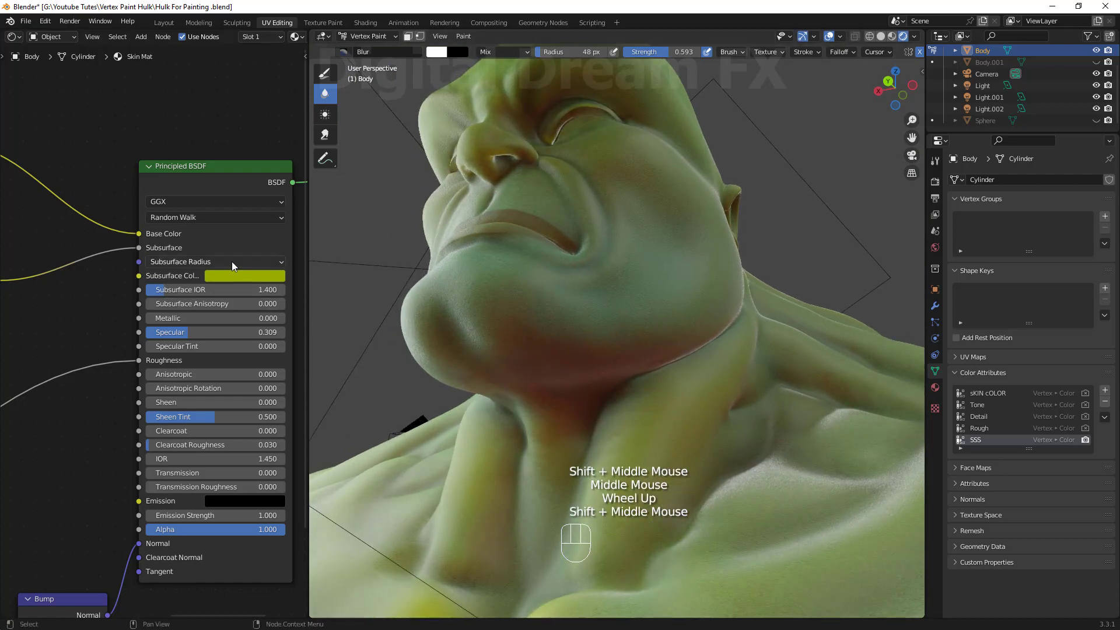
Set the Subsurface Radius values to 5 and 0.3.
{"action": "left_click", "coordinate": [220, 267]}
{"action": "type", "text": "5"}
{"action": "key", "text": "Return"}
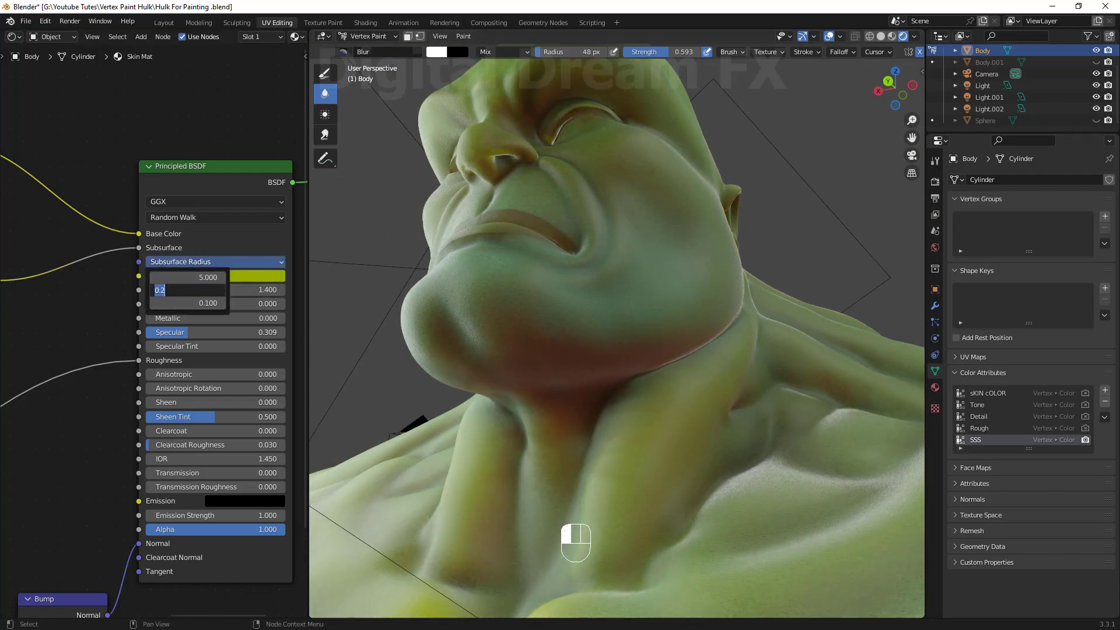
{"action": "type", "text": "1"}
{"action": "key", "text": "Return"}
{"action": "type", "text": "0.1"}
{"action": "key", "text": "Return"}
{"action": "type", "text": "0.3"}
{"action": "left_click", "coordinate": [214, 266]}
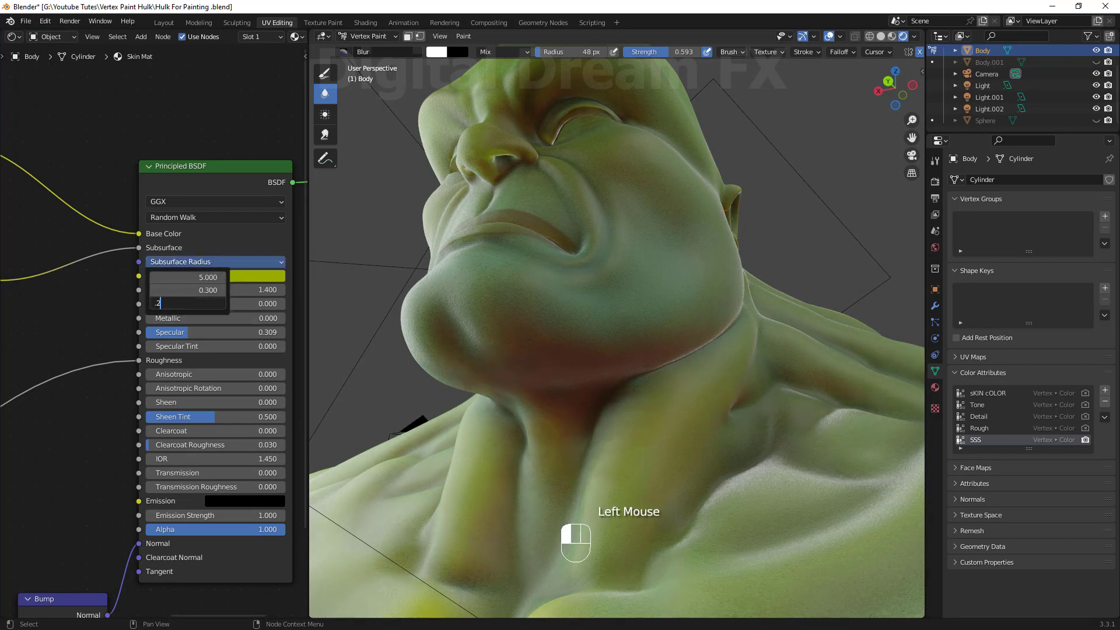
{"action": "key", "text": "Return"}
Switch the subsurface method to Christensen-Burley.
{"action": "scroll", "coordinate": [612, 338], "scroll_direction": "down", "scroll_amount": 2}
{"action": "middle_click_drag", "start_coordinate": [613, 304], "coordinate": [630, 327]}
{"action": "scroll", "coordinate": [607, 351], "scroll_direction": "up", "scroll_amount": 2}
{"action": "middle_click_drag", "start_coordinate": [670, 326], "coordinate": [636, 326]}
{"action": "left_click", "coordinate": [240, 261]}
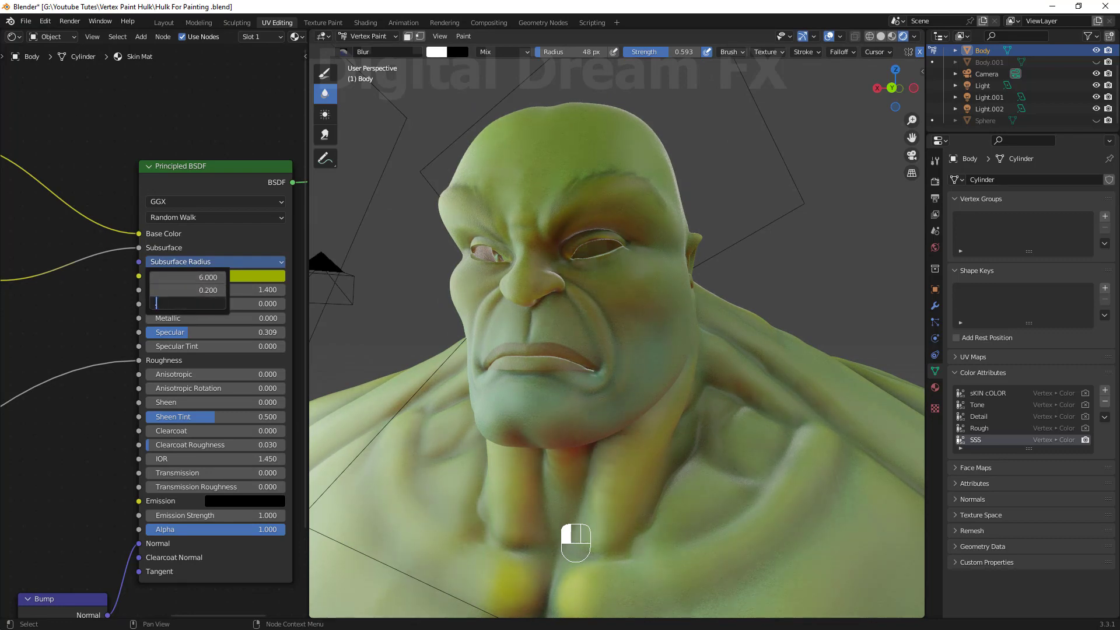
{"action": "left_click", "coordinate": [185, 217]}
{"action": "left_click", "coordinate": [184, 232]}
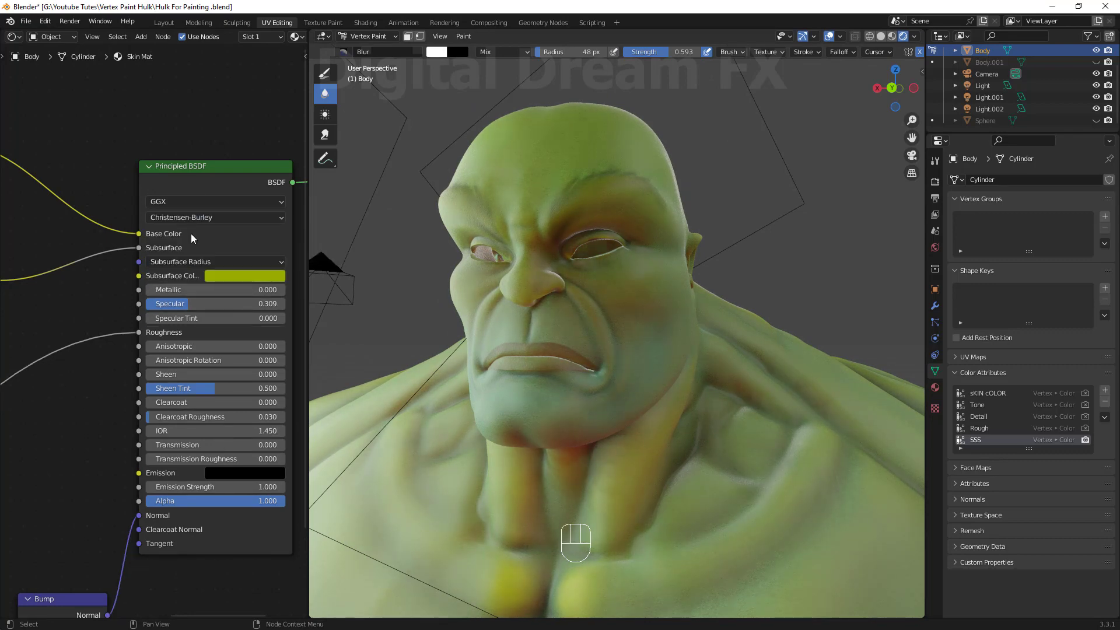
Select the eye sphere and switch it into Vertex Paint mode.
{"action": "scroll", "coordinate": [187, 439], "scroll_direction": "down", "scroll_amount": 1}
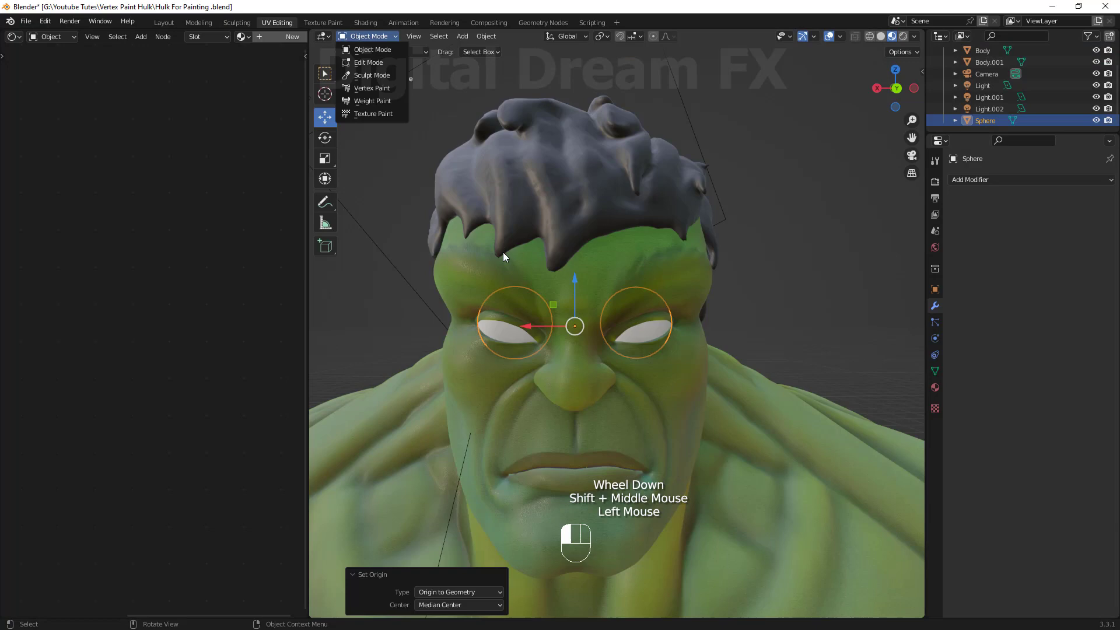
{"action": "middle_click_drag", "start_coordinate": [502, 252], "coordinate": [776, 374]}
{"action": "scroll", "coordinate": [636, 344], "scroll_direction": "up", "scroll_amount": 2}
{"action": "key", "text": "Tab"}
{"action": "left_click", "coordinate": [753, 312]}
{"action": "scroll", "coordinate": [740, 330], "scroll_direction": "up", "scroll_amount": 2}
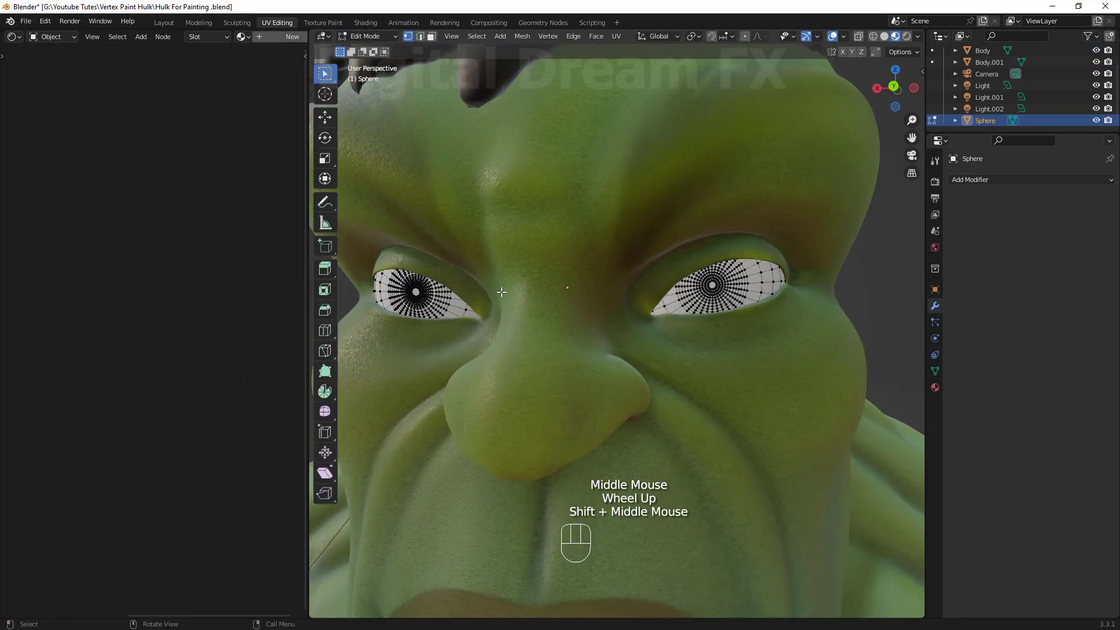
{"action": "middle_click_drag", "start_coordinate": [788, 420], "coordinate": [685, 350], "text": "shift"}
{"action": "middle_click_drag", "start_coordinate": [663, 280], "coordinate": [678, 344], "text": "shift"}
{"action": "scroll", "coordinate": [688, 318], "scroll_direction": "down", "scroll_amount": 1}
{"action": "middle_click_drag", "start_coordinate": [677, 313], "coordinate": [662, 288], "text": "shift"}
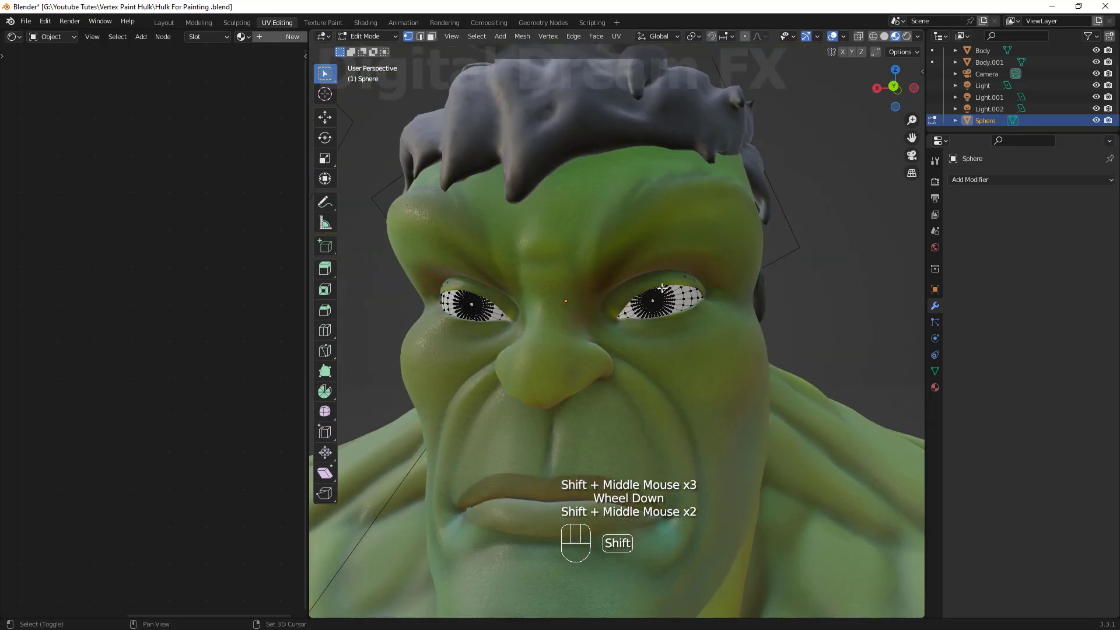
{"action": "key", "text": "Tab"}
{"action": "left_click", "coordinate": [374, 37]}
{"action": "left_click", "coordinate": [366, 90]}
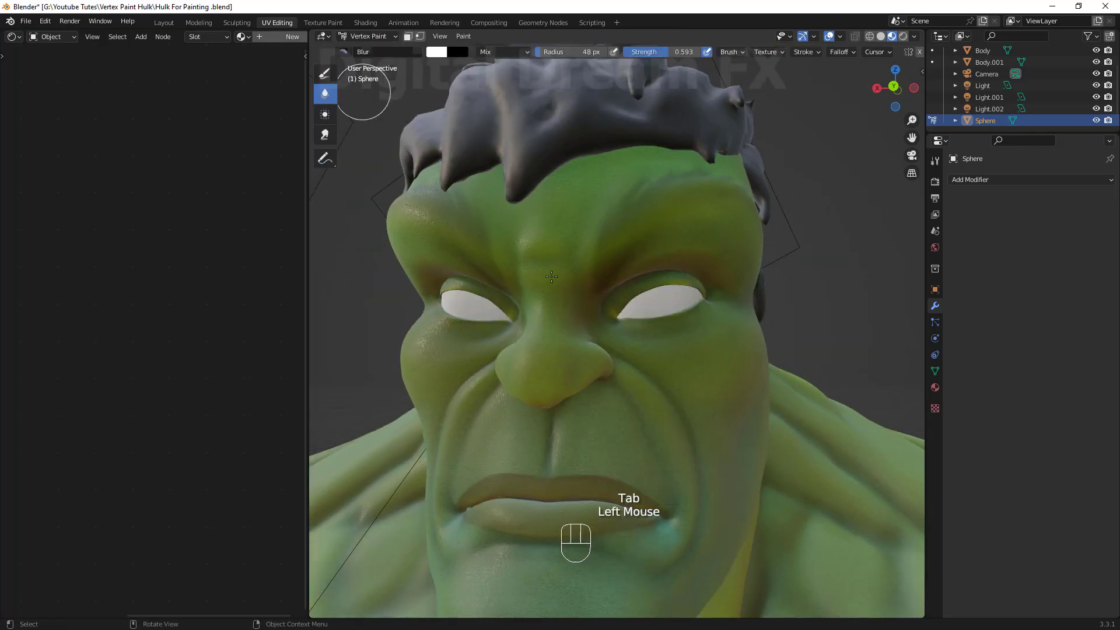
Create a new material for the eye sphere.
{"action": "middle_click_drag", "start_coordinate": [684, 373], "coordinate": [673, 353], "text": "shift"}
{"action": "mouse_move", "coordinate": [690, 364]}
{"action": "middle_mouse_down", "text": "shift"}
{"action": "mouse_move", "coordinate": [679, 346]}
{"action": "mouse_move", "coordinate": [689, 358]}
{"action": "middle_mouse_up", "text": "shift"}
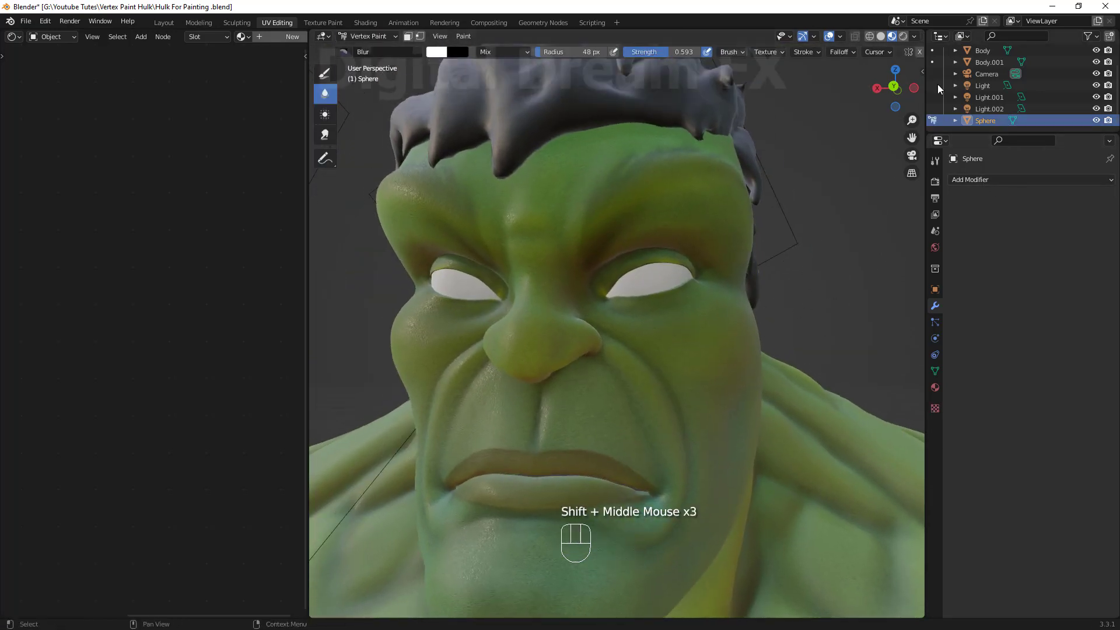
{"action": "left_click", "coordinate": [914, 37]}
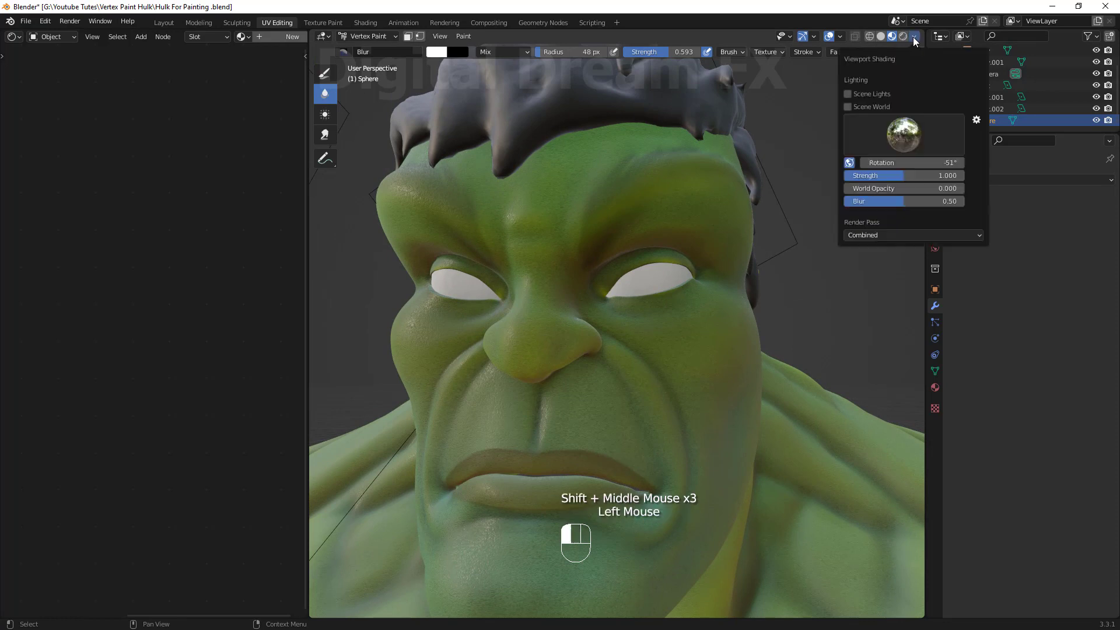
{"action": "left_click", "coordinate": [298, 40]}
{"action": "left_click", "coordinate": [226, 292]}
{"action": "scroll", "coordinate": [226, 291], "scroll_direction": "up", "scroll_amount": 5}
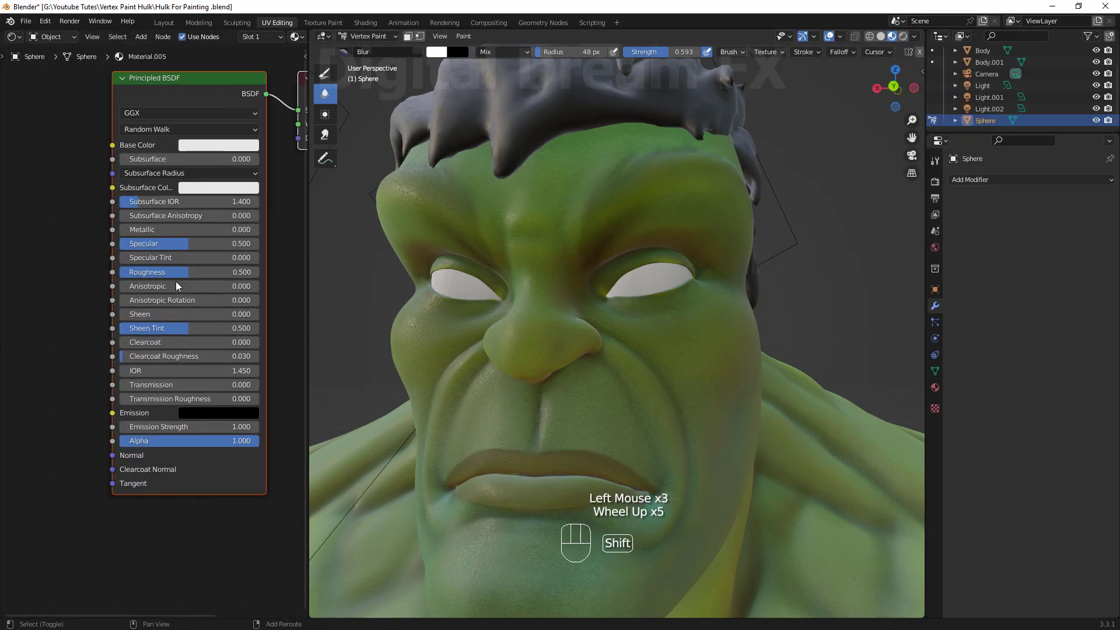
Raise the eye material's Specular to about 0.668 and lower its Roughness to about 0.023.
{"action": "middle_click_drag", "start_coordinate": [176, 282], "coordinate": [163, 303], "text": "shift"}
{"action": "left_click_drag", "start_coordinate": [164, 298], "coordinate": [166, 298]}
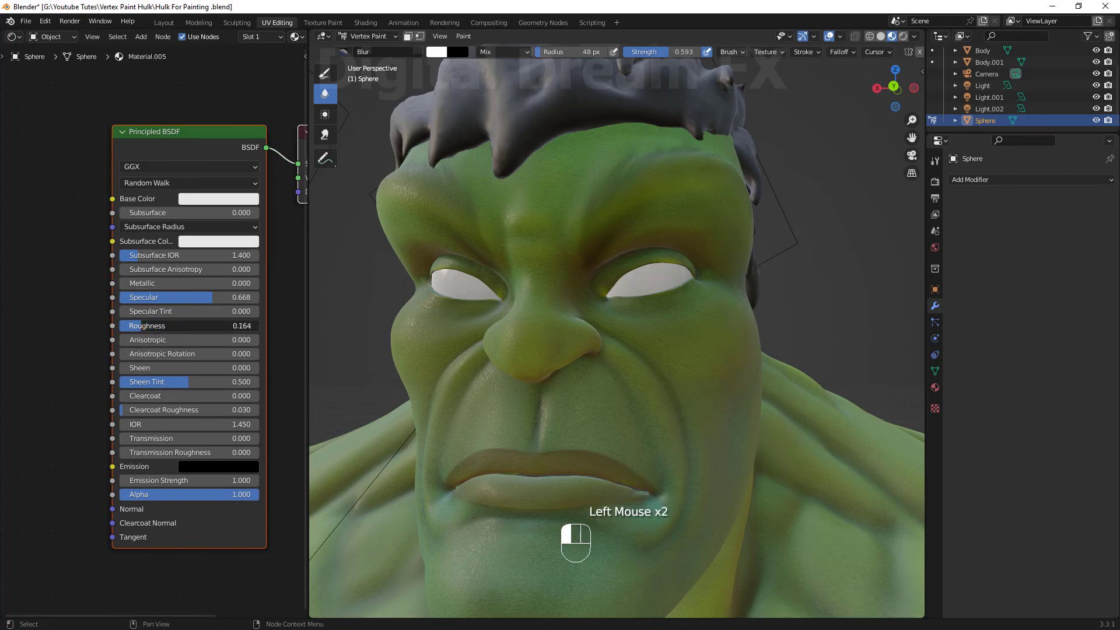
{"action": "middle_click_drag", "start_coordinate": [572, 359], "coordinate": [626, 344]}
{"action": "scroll", "coordinate": [600, 334], "scroll_direction": "up", "scroll_amount": 2}
{"action": "scroll", "coordinate": [601, 332], "scroll_direction": "down", "scroll_amount": 1}
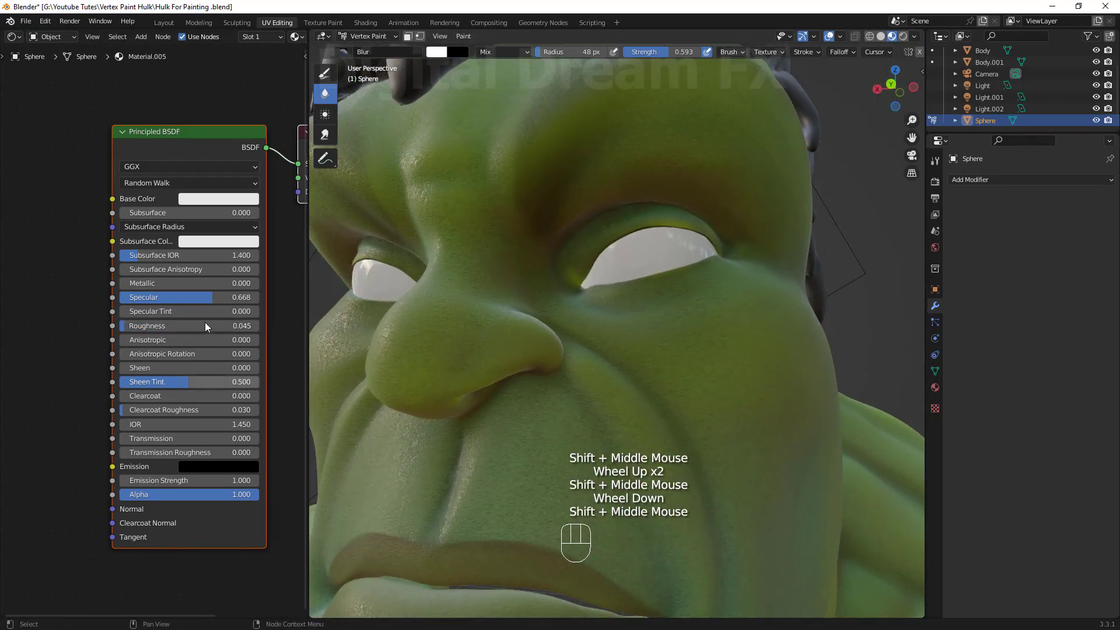
{"action": "left_click_drag", "start_coordinate": [129, 327], "coordinate": [127, 328]}
{"action": "mouse_move", "coordinate": [753, 362]}
{"action": "middle_mouse_down"}
{"action": "mouse_move", "coordinate": [753, 328]}
{"action": "mouse_move", "coordinate": [762, 364]}
{"action": "middle_mouse_up"}
{"action": "middle_click_drag", "start_coordinate": [762, 364], "coordinate": [758, 350], "text": "shift"}
Rotate the viewport HDRI lighting in the viewport shading settings.
{"action": "left_click", "coordinate": [914, 38]}
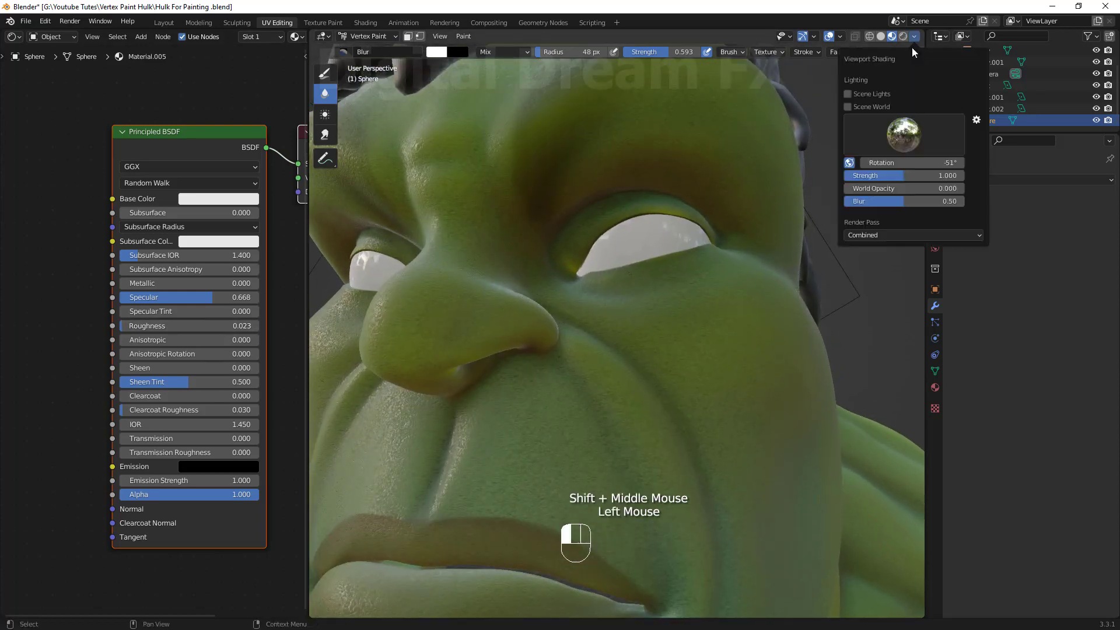
{"action": "mouse_move", "coordinate": [910, 163]}
{"action": "left_mouse_down"}
{"action": "mouse_move", "coordinate": [936, 163]}
{"action": "mouse_move", "coordinate": [892, 162]}
{"action": "left_mouse_up"}
{"action": "scroll", "coordinate": [714, 318], "scroll_direction": "down", "scroll_amount": 1}
{"action": "middle_click_drag", "start_coordinate": [715, 318], "coordinate": [740, 325]}
{"action": "scroll", "coordinate": [739, 324], "scroll_direction": "up", "scroll_amount": 2}
{"action": "mouse_move", "coordinate": [740, 327]}
{"action": "middle_mouse_down", "text": "shift"}
{"action": "mouse_move", "coordinate": [735, 342]}
{"action": "mouse_move", "coordinate": [710, 289]}
{"action": "middle_mouse_up", "text": "shift"}
{"action": "scroll", "coordinate": [710, 290], "scroll_direction": "down", "scroll_amount": 1}
{"action": "middle_click_drag", "start_coordinate": [685, 421], "coordinate": [669, 295], "text": "shift"}
{"action": "scroll", "coordinate": [669, 292], "scroll_direction": "up", "scroll_amount": 1}
{"action": "middle_click_drag", "start_coordinate": [669, 280], "coordinate": [715, 318], "text": "shift"}
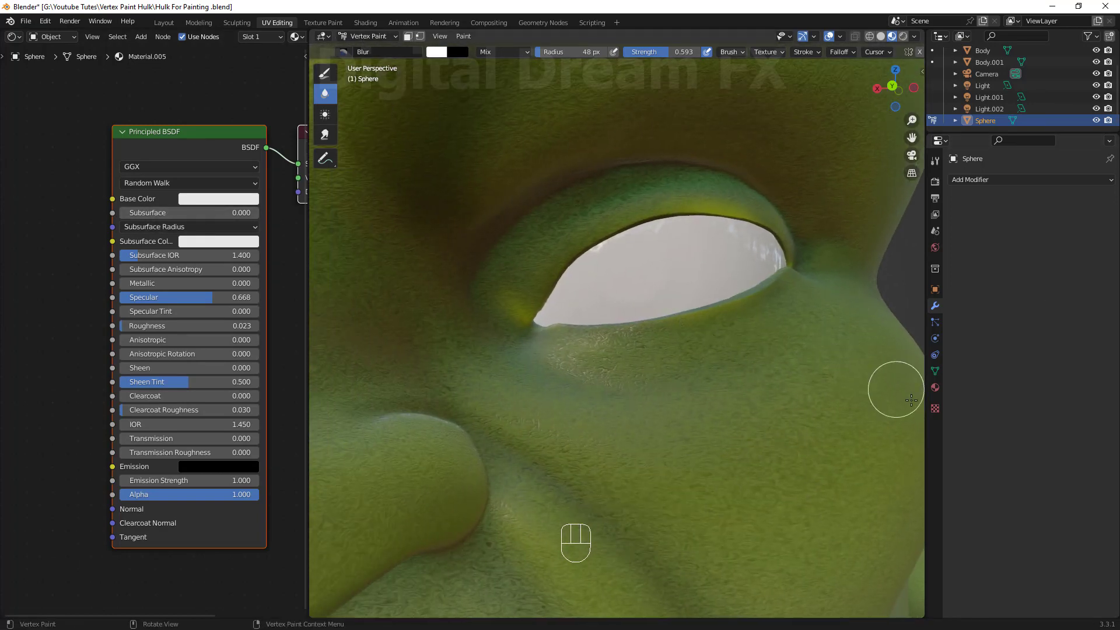
Add a vertex colour attribute named Eye Paint to the eye sphere.
{"action": "left_click", "coordinate": [935, 371]}
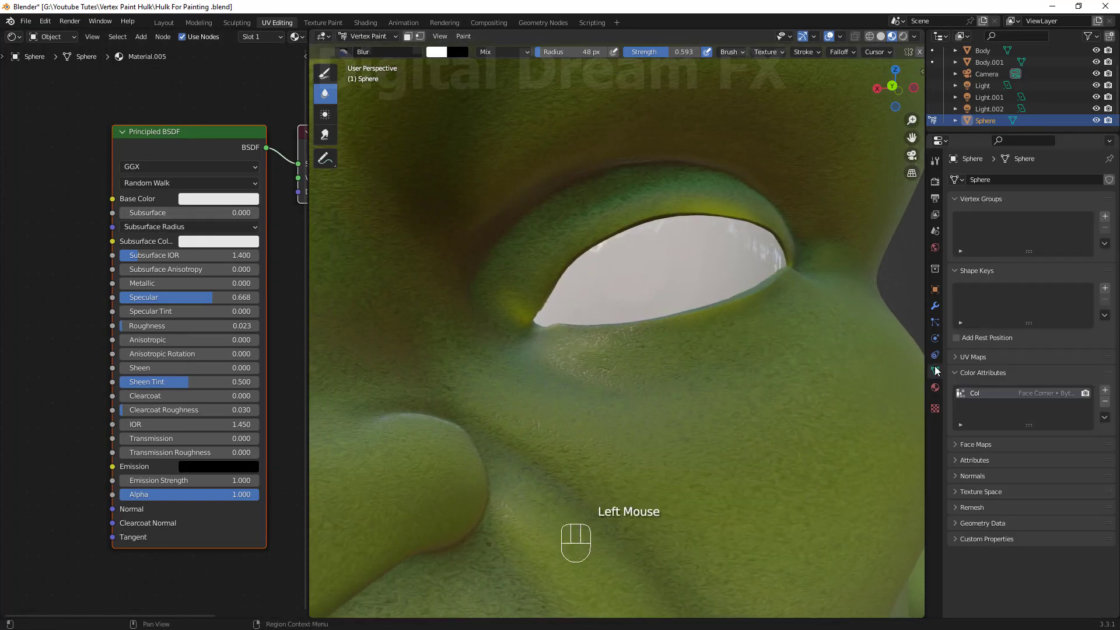
{"action": "left_click", "coordinate": [1105, 390]}
{"action": "type", "text": "Eye Paint"}
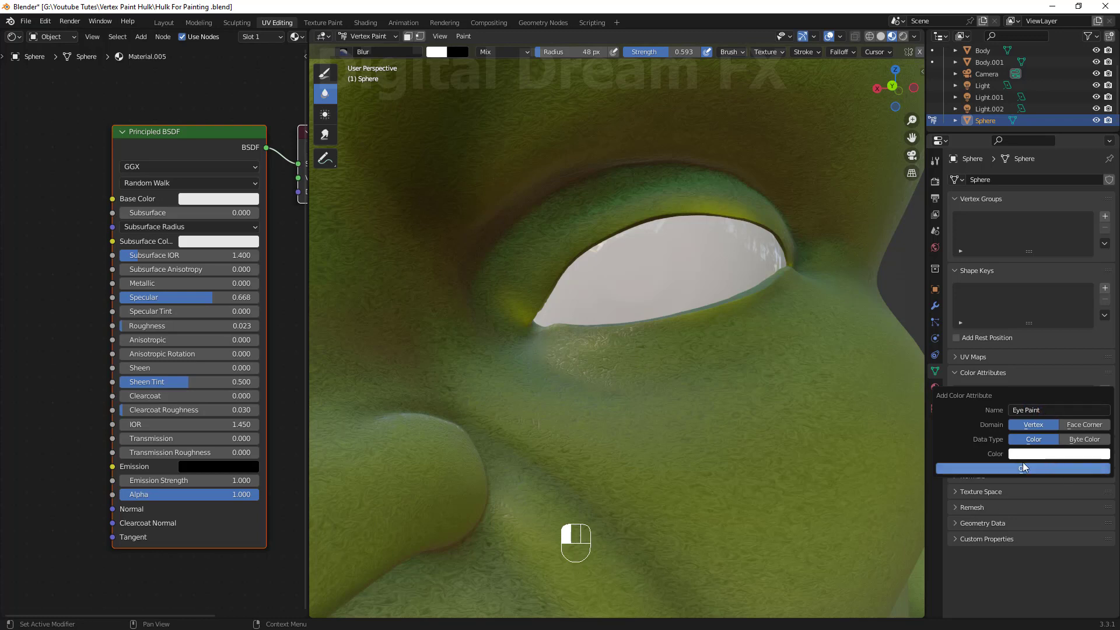
{"action": "left_click", "coordinate": [1023, 468]}
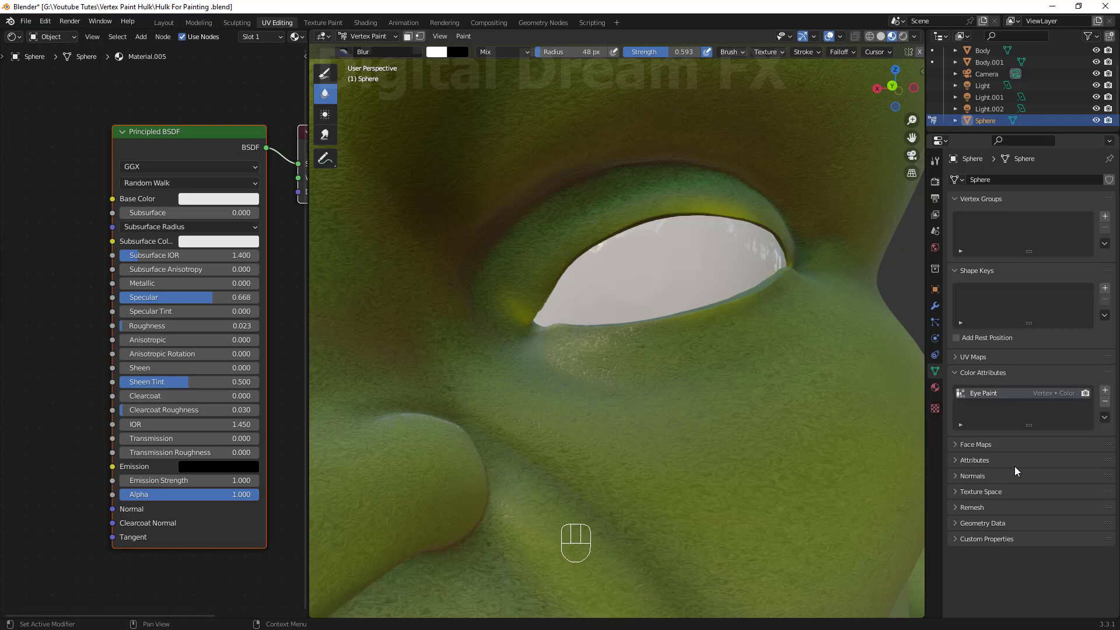
Widen the node editor and rename the eye material Eye Mat.
{"action": "left_click", "coordinate": [68, 251]}
{"action": "scroll", "coordinate": [47, 341], "scroll_direction": "down", "scroll_amount": 1}
{"action": "middle_click_drag", "start_coordinate": [47, 344], "coordinate": [72, 408], "text": "shift"}
{"action": "scroll", "coordinate": [149, 377], "scroll_direction": "down", "scroll_amount": 2}
{"action": "middle_click_drag", "start_coordinate": [72, 408], "coordinate": [65, 413], "text": "shift"}
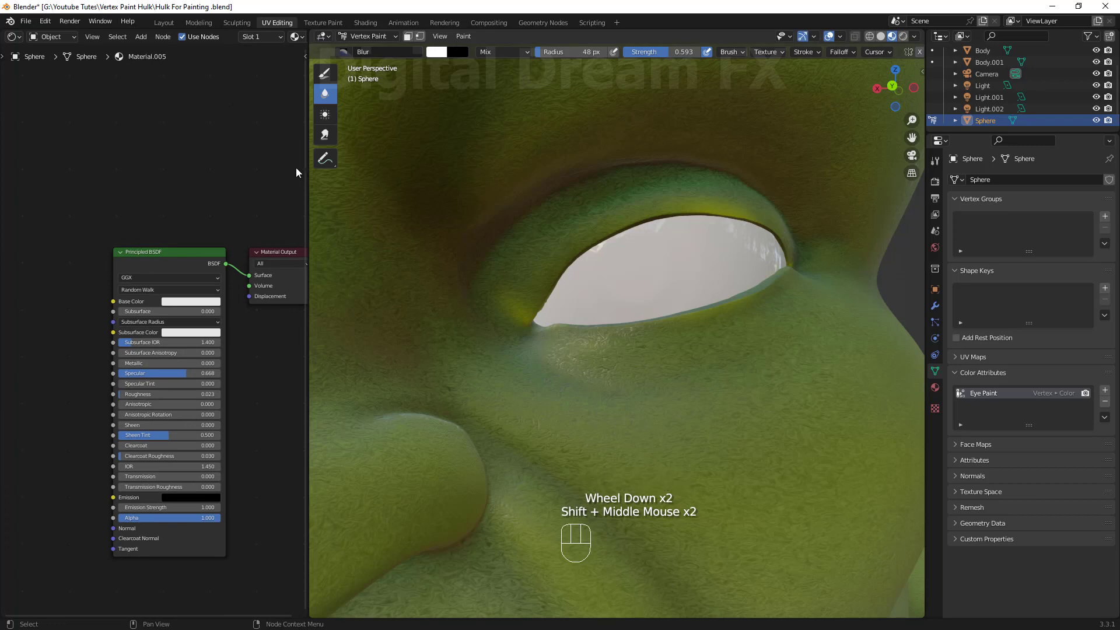
{"action": "left_click_drag", "start_coordinate": [308, 166], "coordinate": [466, 168]}
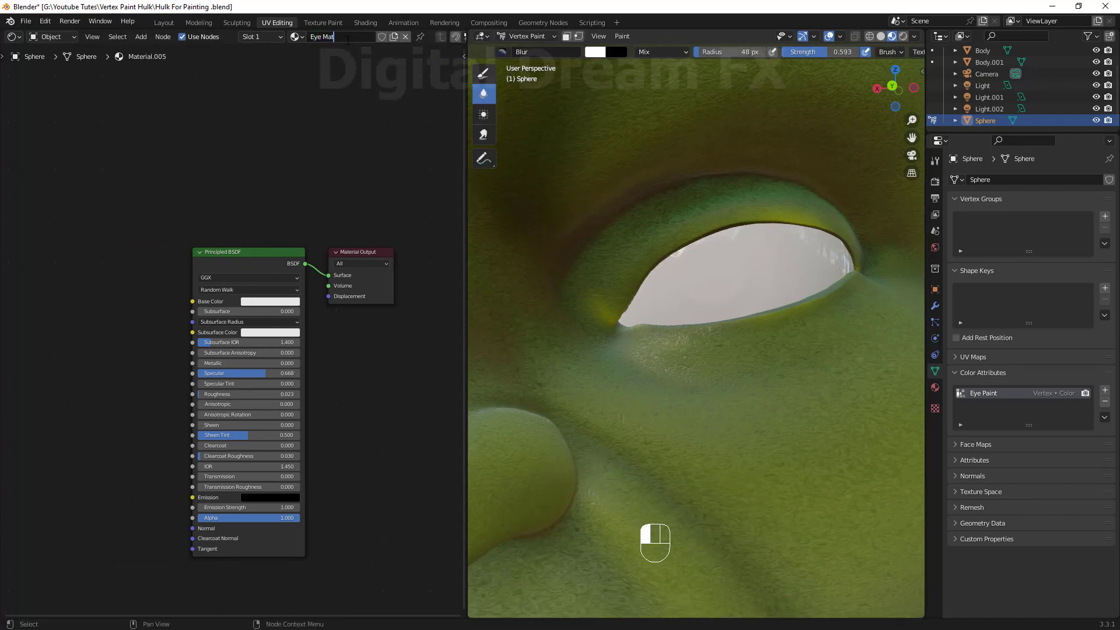
{"action": "middle_click_drag", "start_coordinate": [346, 220], "coordinate": [132, 275], "text": "shift"}
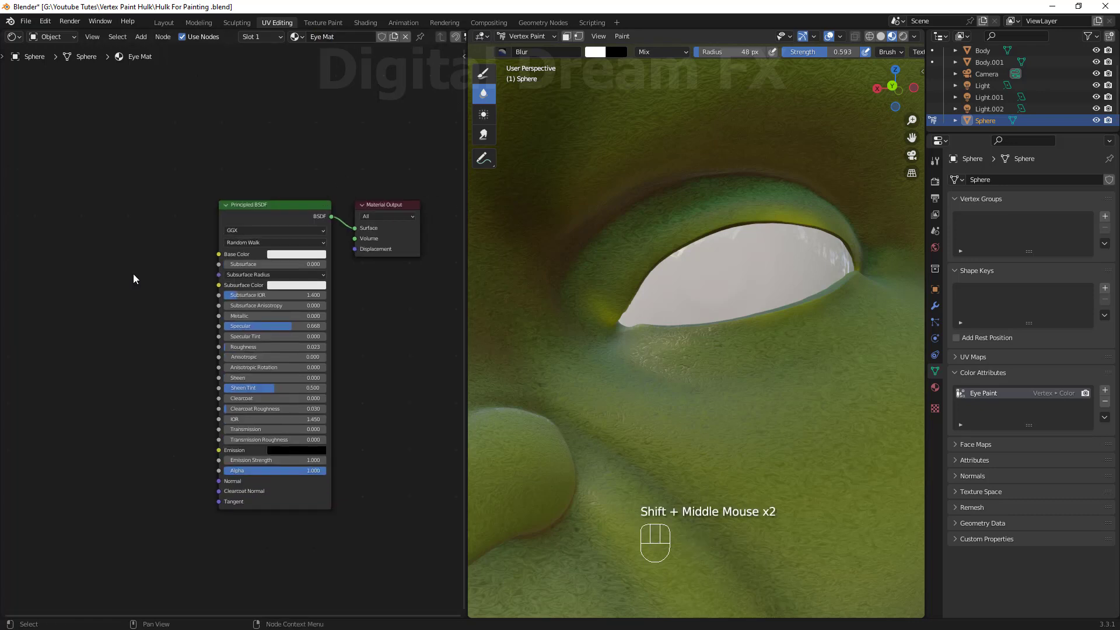
Add an Eye Paint attribute node feeding the Base Color and switch the subsurface method to Christensen-Burley.
{"action": "left_click", "coordinate": [133, 275]}
{"action": "key", "text": "shift+a"}
{"action": "mouse_move", "coordinate": [185, 281]}
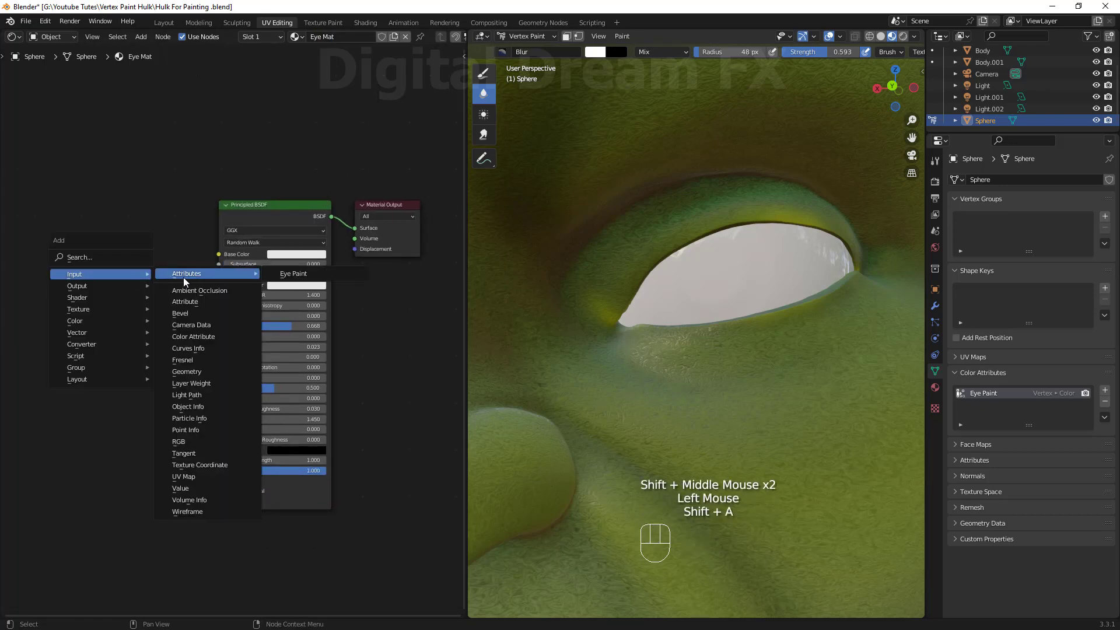
{"action": "left_click", "coordinate": [293, 274]}
{"action": "left_click_drag", "start_coordinate": [216, 261], "coordinate": [217, 257]}
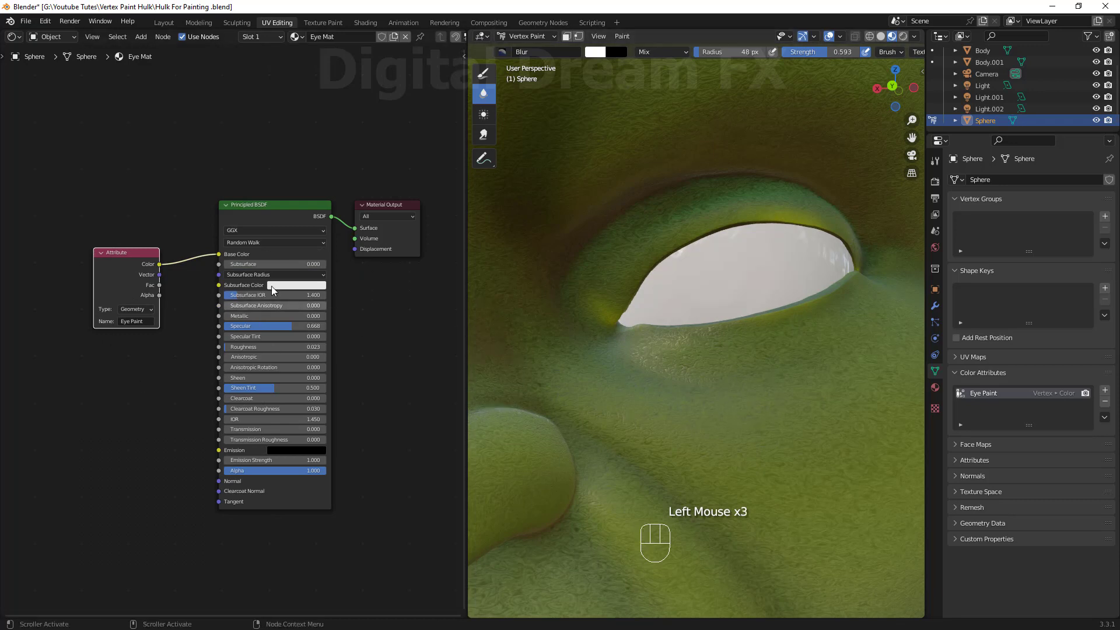
{"action": "left_click", "coordinate": [270, 243]}
{"action": "left_click", "coordinate": [270, 254]}
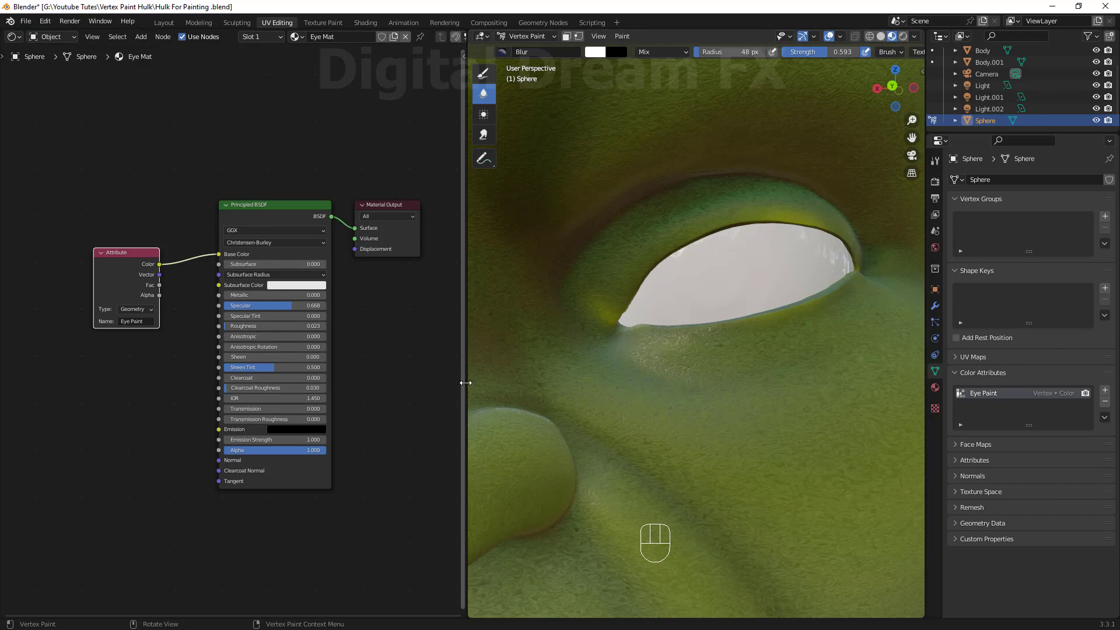
Shrink the node editor to enlarge the viewport and select the Draw brush.
{"action": "left_click_drag", "start_coordinate": [465, 382], "coordinate": [117, 379]}
{"action": "middle_click_drag", "start_coordinate": [205, 367], "coordinate": [613, 408], "text": "shift"}
{"action": "scroll", "coordinate": [608, 452], "scroll_direction": "down", "scroll_amount": 1}
{"action": "scroll", "coordinate": [612, 408], "scroll_direction": "up", "scroll_amount": 1}
{"action": "middle_click_drag", "start_coordinate": [595, 315], "coordinate": [568, 338], "text": "shift"}
{"action": "left_click", "coordinate": [133, 73]}
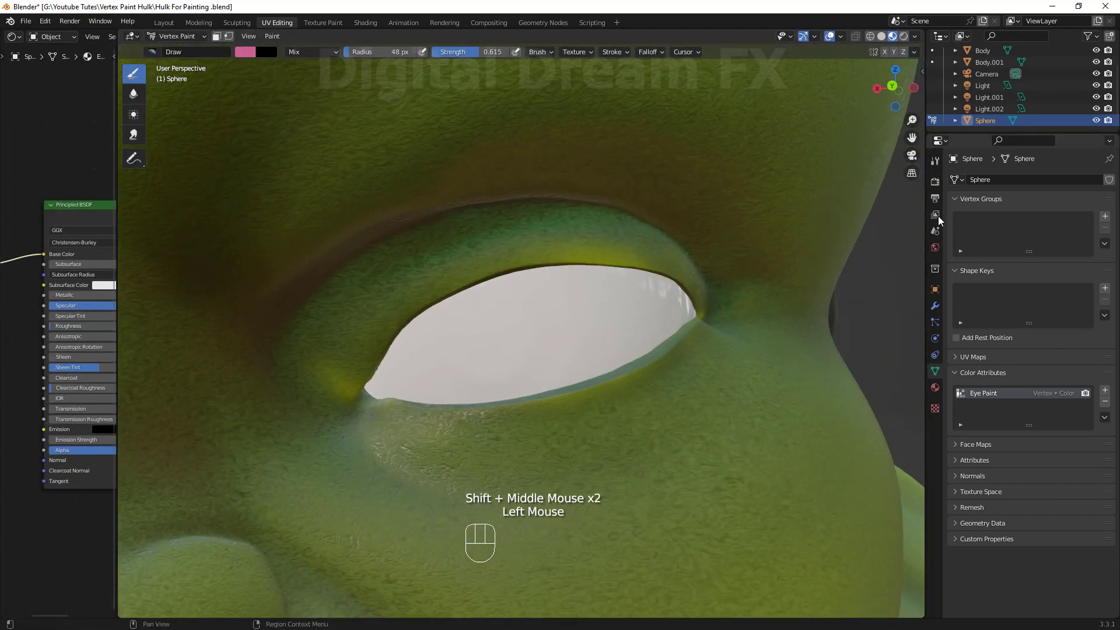
Open the brush settings and set the paint colour to black.
{"action": "left_click", "coordinate": [935, 160]}
{"action": "left_click_drag", "start_coordinate": [1021, 415], "coordinate": [1026, 400]}
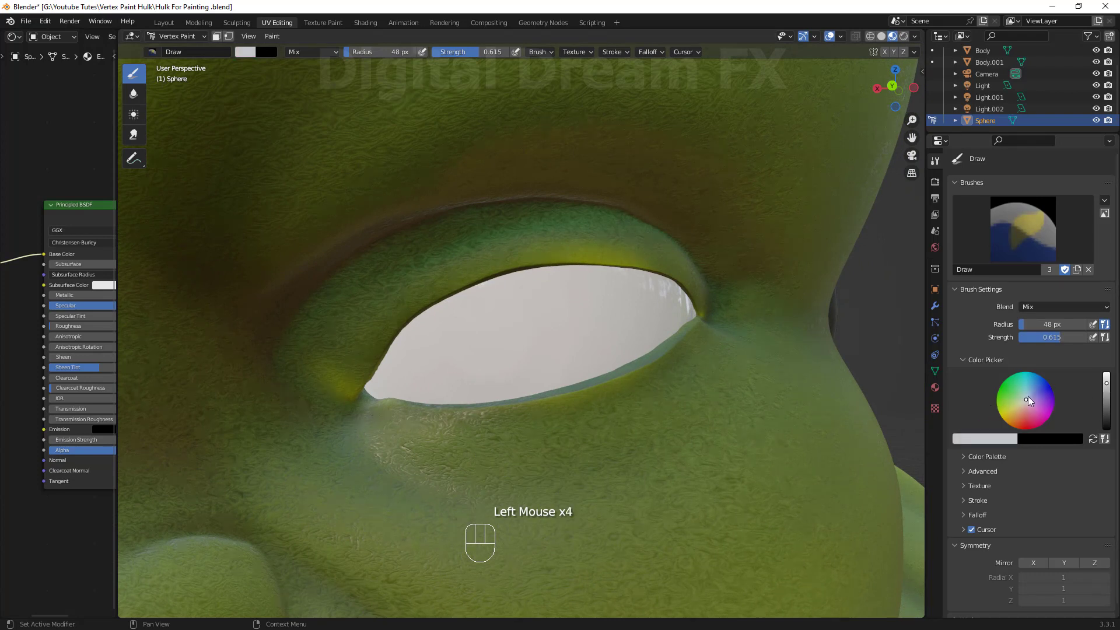
{"action": "left_click_drag", "start_coordinate": [1107, 385], "coordinate": [1107, 430]}
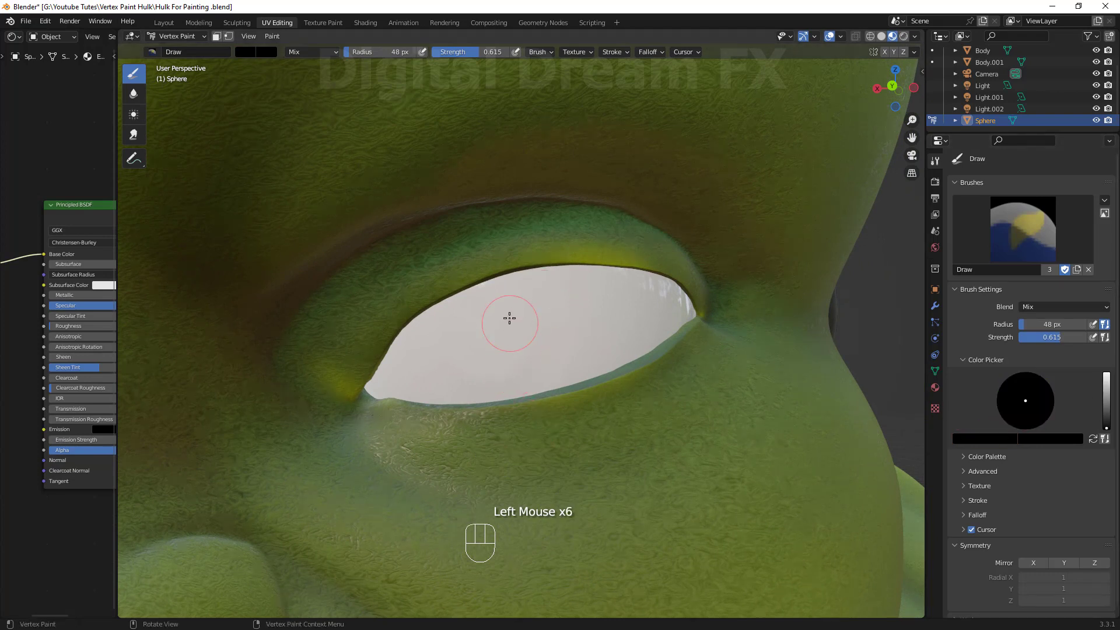
Enable X-axis mirror symmetry and dab a black pupil on the eye, then undo it.
{"action": "left_click", "coordinate": [978, 500]}
{"action": "scroll", "coordinate": [975, 507], "scroll_direction": "down", "scroll_amount": 4}
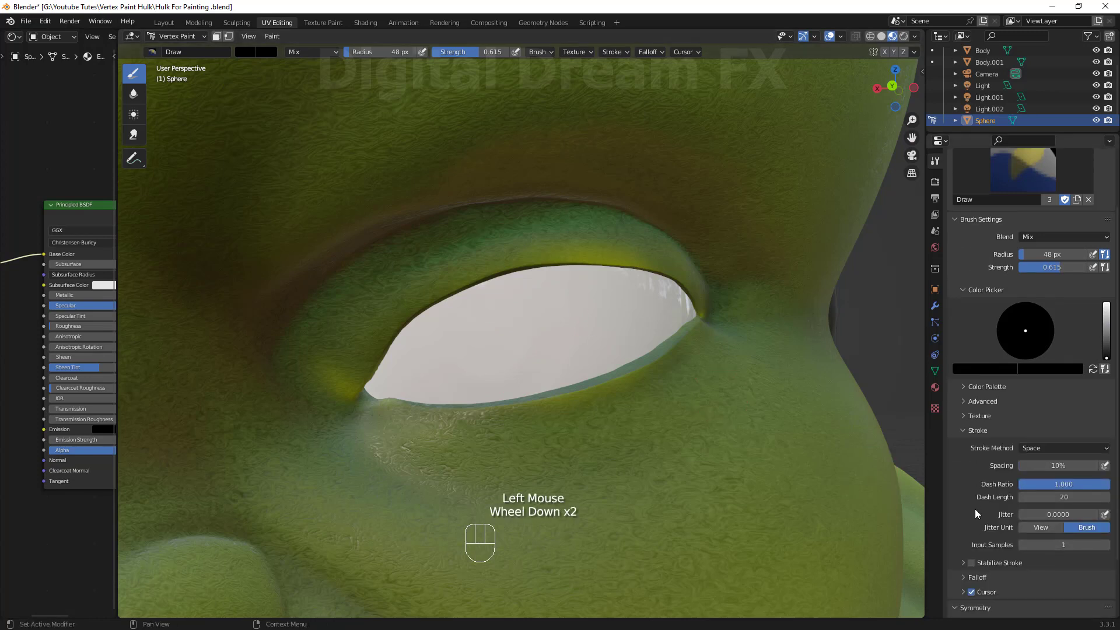
{"action": "left_click", "coordinate": [1033, 553]}
{"action": "scroll", "coordinate": [671, 396], "scroll_direction": "down", "scroll_amount": 1}
{"action": "mouse_move", "coordinate": [648, 388]}
{"action": "middle_mouse_down"}
{"action": "mouse_move", "coordinate": [627, 382]}
{"action": "mouse_move", "coordinate": [645, 379]}
{"action": "middle_mouse_up"}
{"action": "left_click", "coordinate": [580, 343]}
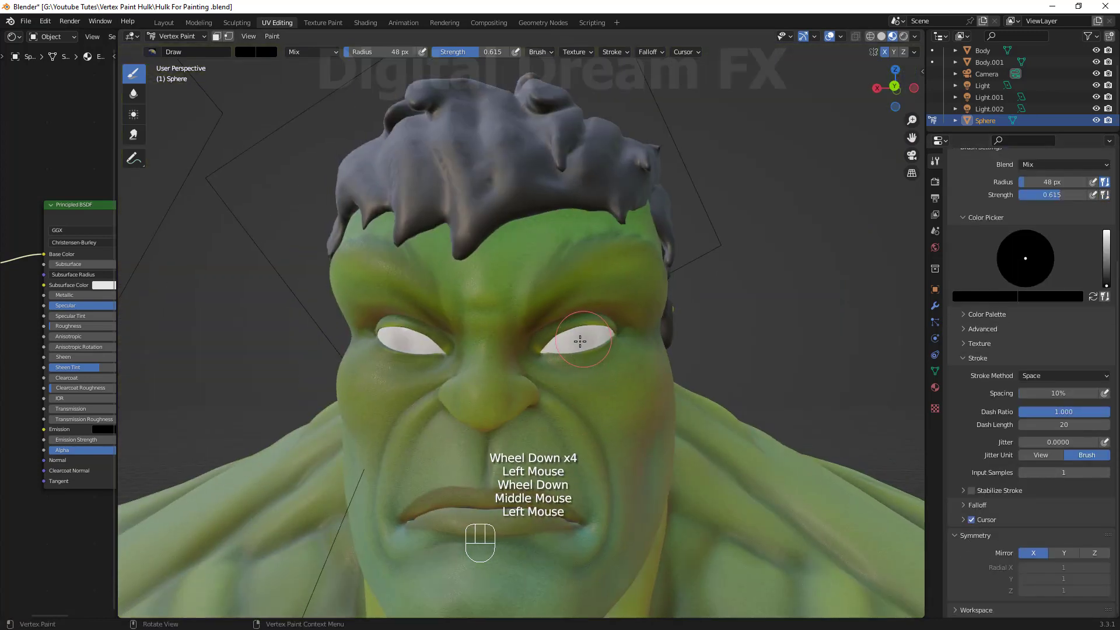
{"action": "key", "text": "ctrl+z"}
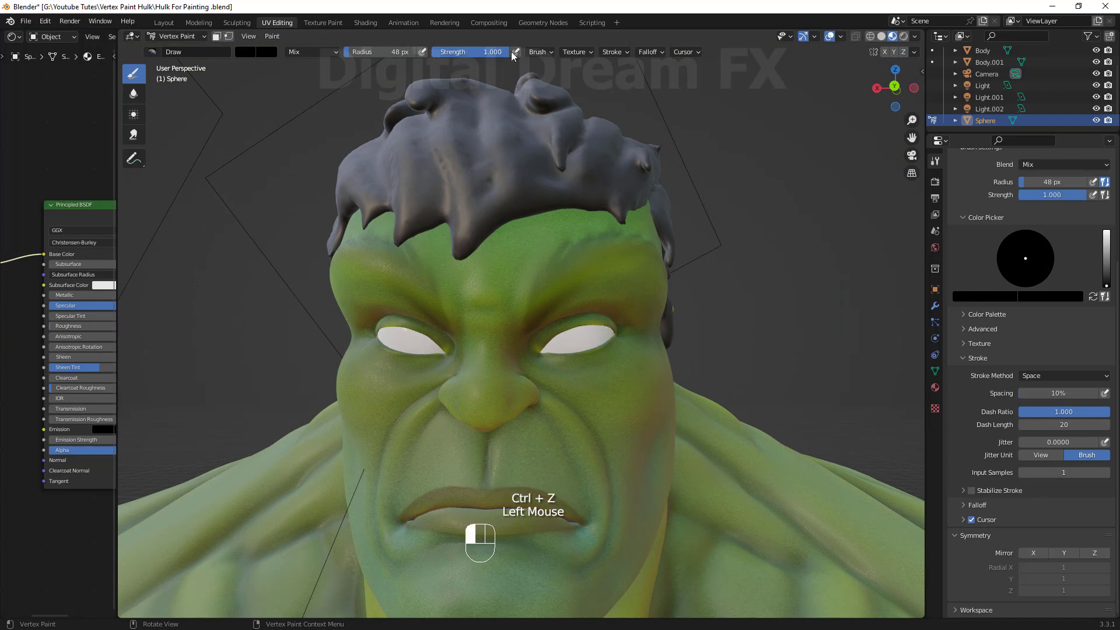
Dab a black pupil on one eye and undo it.
{"action": "left_click", "coordinate": [577, 339]}
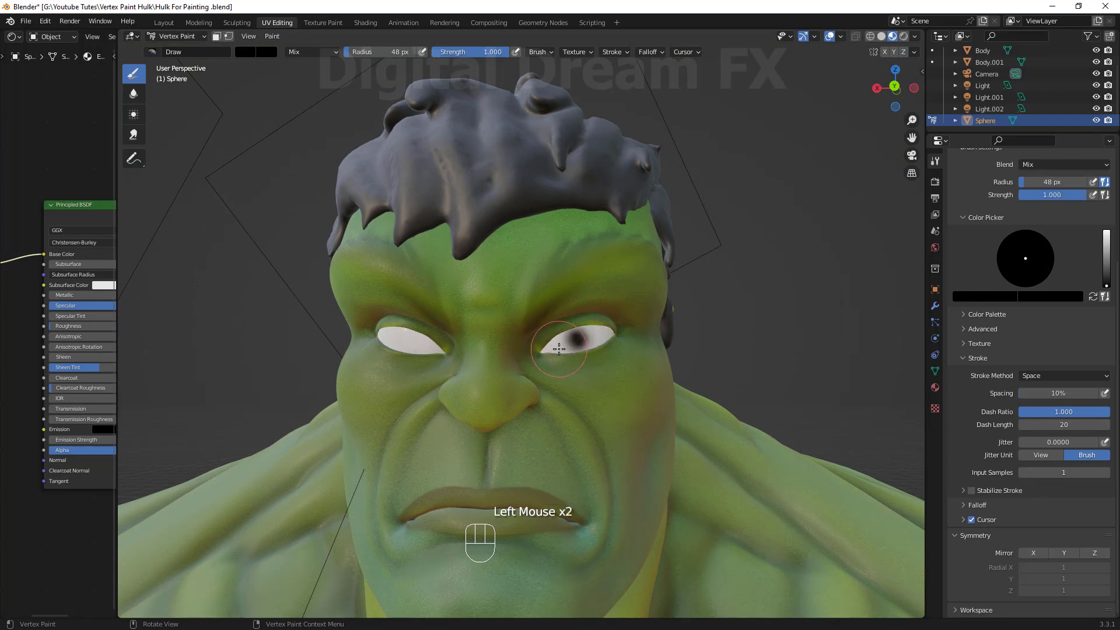
{"action": "scroll", "coordinate": [559, 349], "scroll_direction": "up", "scroll_amount": 3}
{"action": "mouse_move", "coordinate": [559, 349]}
{"action": "middle_mouse_down", "text": "shift"}
{"action": "mouse_move", "coordinate": [573, 357]}
{"action": "mouse_move", "coordinate": [578, 339]}
{"action": "middle_mouse_up", "text": "shift"}
{"action": "scroll", "coordinate": [572, 357], "scroll_direction": "down", "scroll_amount": 1}
{"action": "key", "text": "ctrl+z"}
Enable X-axis mirror and paint black pupils onto both eyes.
{"action": "left_click", "coordinate": [1034, 553]}
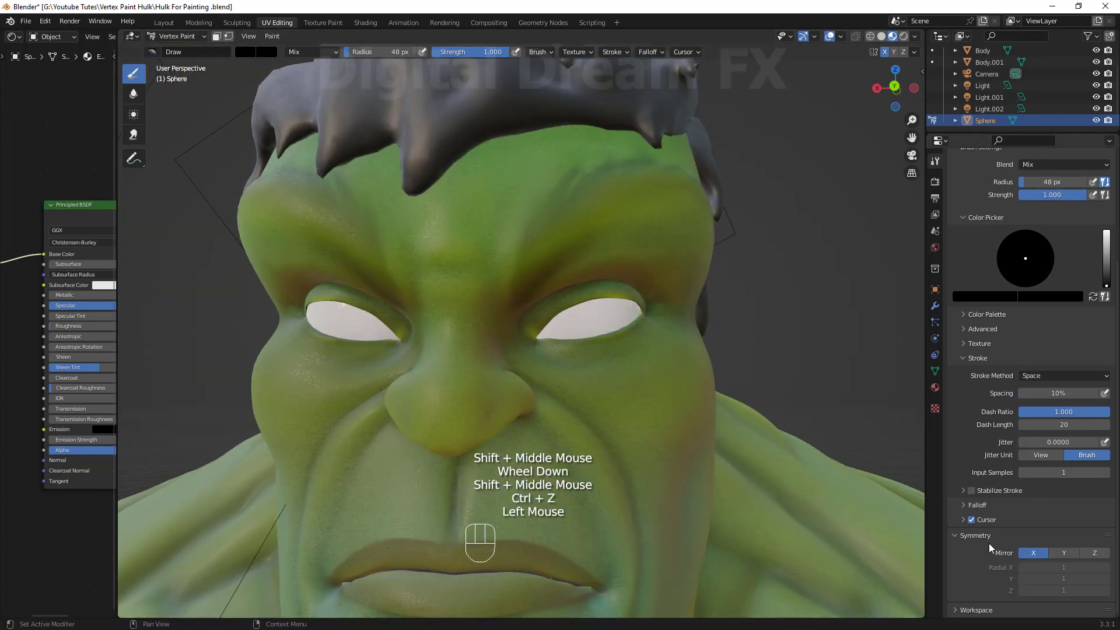
{"action": "left_click", "coordinate": [595, 307]}
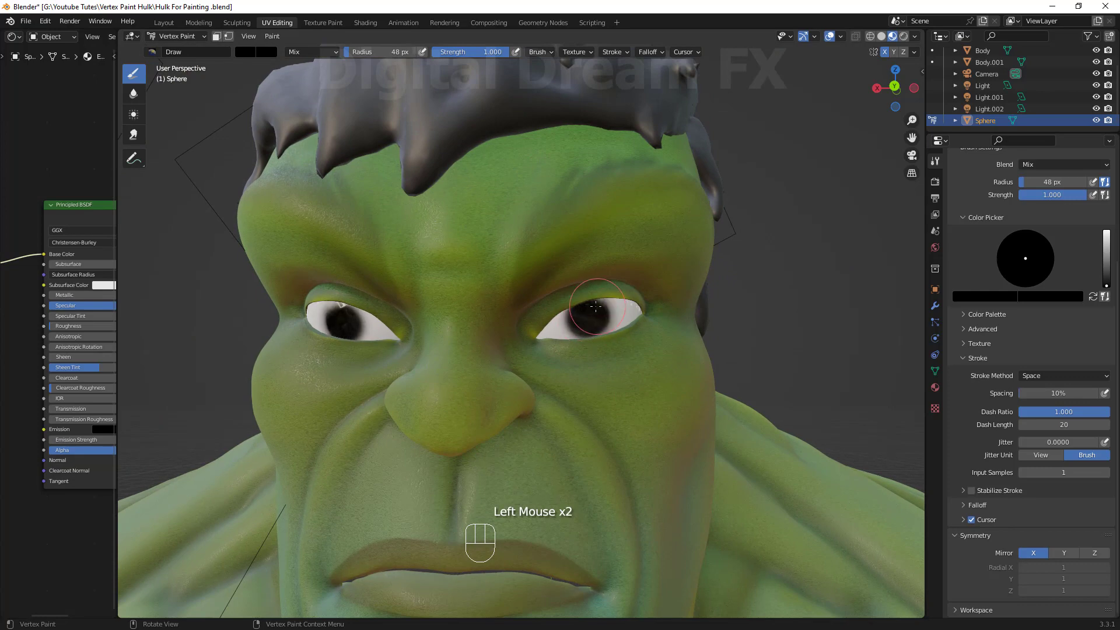
{"action": "scroll", "coordinate": [599, 373], "scroll_direction": "down", "scroll_amount": 3}
{"action": "mouse_move", "coordinate": [600, 393]}
{"action": "middle_mouse_down"}
{"action": "mouse_move", "coordinate": [496, 400]}
{"action": "mouse_move", "coordinate": [584, 402]}
{"action": "middle_mouse_up"}
{"action": "scroll", "coordinate": [583, 403], "scroll_direction": "up", "scroll_amount": 4}
{"action": "middle_click_drag", "start_coordinate": [583, 402], "coordinate": [577, 374], "text": "shift"}
{"action": "scroll", "coordinate": [577, 373], "scroll_direction": "up", "scroll_amount": 2}
{"action": "middle_click_drag", "start_coordinate": [577, 373], "coordinate": [613, 312], "text": "shift"}
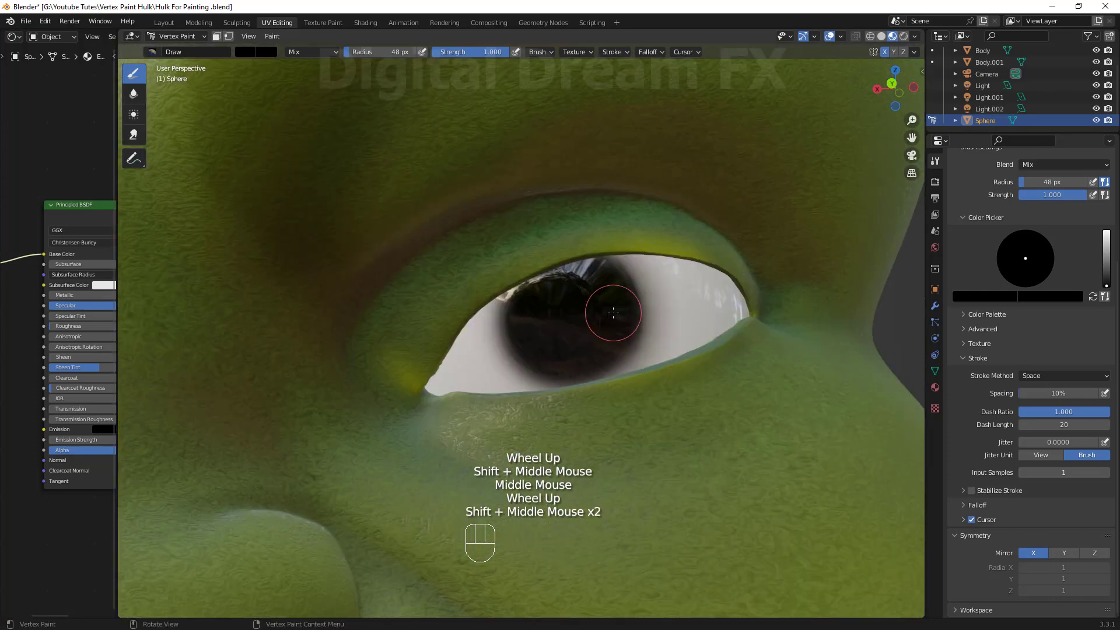
Paint a trial orange stroke on the pupil with a 16 px brush and undo it.
{"action": "key", "text": "f"}
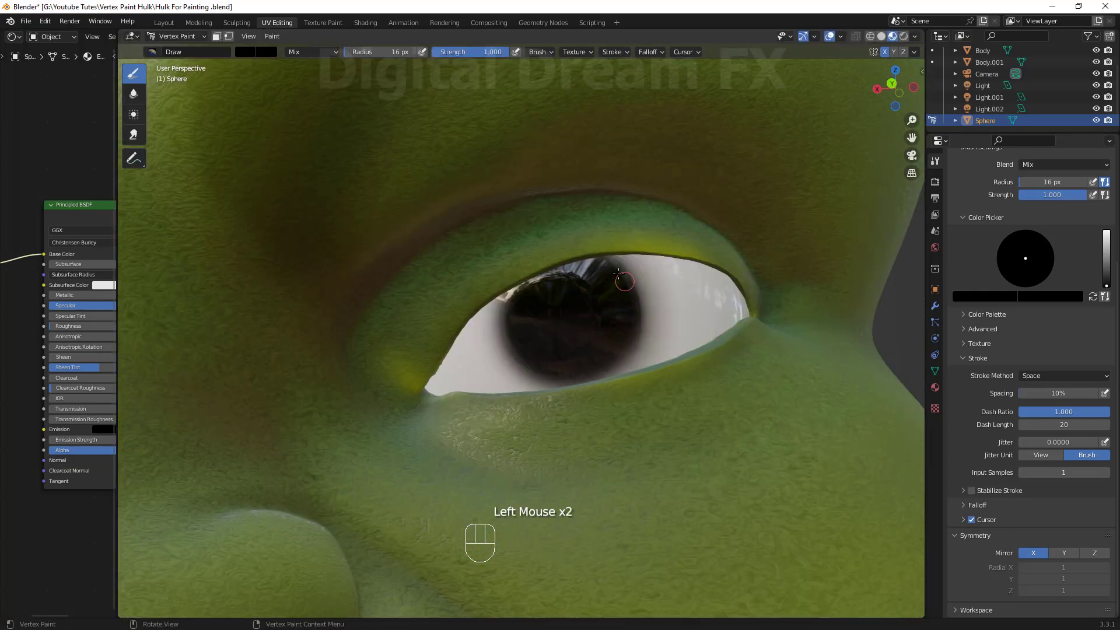
{"action": "left_click_drag", "start_coordinate": [618, 273], "coordinate": [501, 327]}
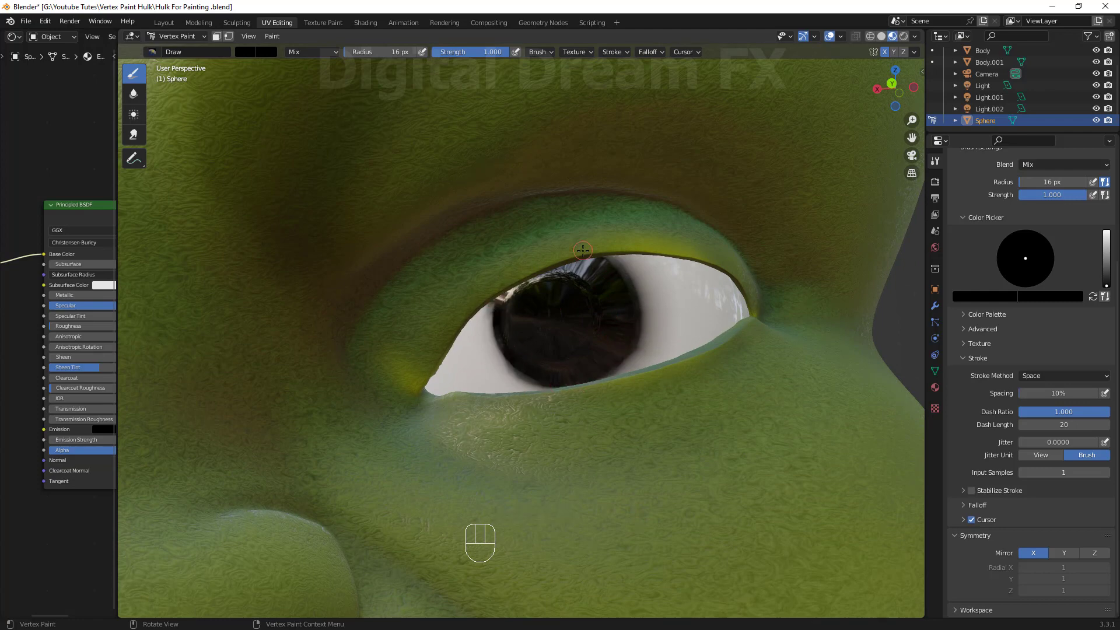
{"action": "scroll", "coordinate": [598, 250], "scroll_direction": "down", "scroll_amount": 3}
{"action": "mouse_move", "coordinate": [598, 250]}
{"action": "middle_mouse_down"}
{"action": "mouse_move", "coordinate": [671, 327]}
{"action": "mouse_move", "coordinate": [601, 315]}
{"action": "middle_mouse_up"}
{"action": "mouse_move", "coordinate": [601, 315]}
{"action": "middle_mouse_down", "text": "shift"}
{"action": "mouse_move", "coordinate": [572, 292]}
{"action": "mouse_move", "coordinate": [506, 276]}
{"action": "middle_mouse_up", "text": "shift"}
{"action": "mouse_move", "coordinate": [1107, 285]}
{"action": "left_mouse_down"}
{"action": "mouse_move", "coordinate": [1106, 231]}
{"action": "mouse_move", "coordinate": [1106, 262]}
{"action": "left_mouse_up"}
{"action": "left_click", "coordinate": [1012, 278]}
{"action": "left_click_drag", "start_coordinate": [439, 260], "coordinate": [479, 257]}
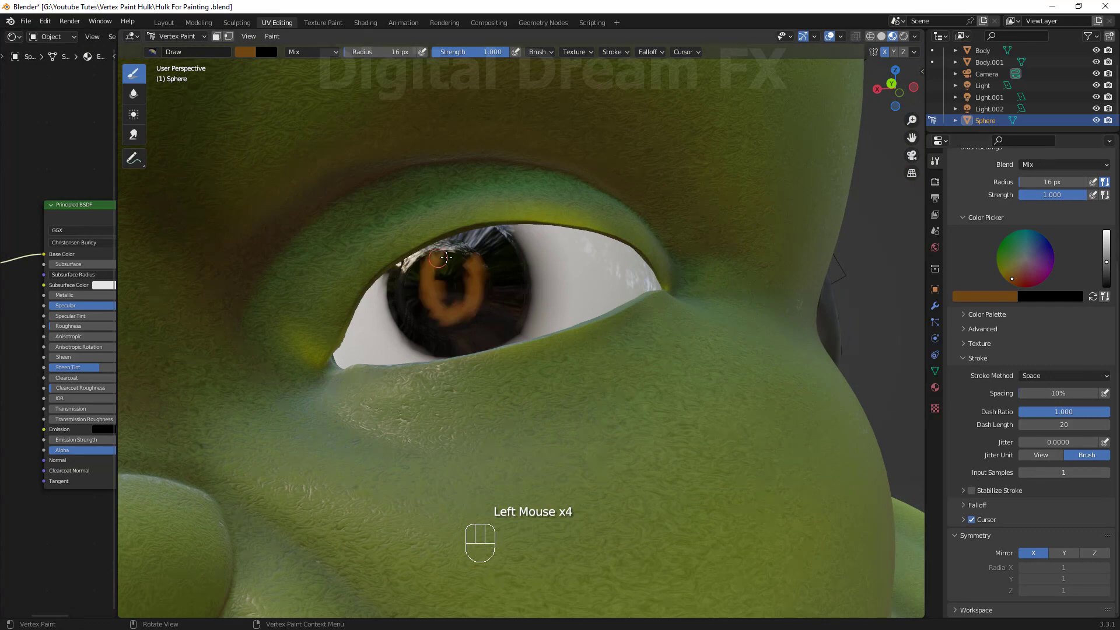
{"action": "key", "text": "ctrl+z"}
Paint a dark brown iris around the pupil with a 42 px brush at 0.474 strength.
{"action": "mouse_move", "coordinate": [525, 274]}
{"action": "middle_mouse_down"}
{"action": "mouse_move", "coordinate": [557, 263]}
{"action": "mouse_move", "coordinate": [631, 303]}
{"action": "middle_mouse_up"}
{"action": "key", "text": "f"}
{"action": "left_click", "coordinate": [640, 305]}
{"action": "left_click_drag", "start_coordinate": [497, 52], "coordinate": [457, 52]}
{"action": "mouse_move", "coordinate": [620, 281]}
{"action": "left_mouse_down"}
{"action": "mouse_move", "coordinate": [646, 296]}
{"action": "mouse_move", "coordinate": [595, 314]}
{"action": "left_mouse_up"}
{"action": "key", "text": "ctrl+z"}
{"action": "left_click_drag", "start_coordinate": [1107, 262], "coordinate": [1107, 279]}
{"action": "left_click_drag", "start_coordinate": [619, 300], "coordinate": [643, 325]}
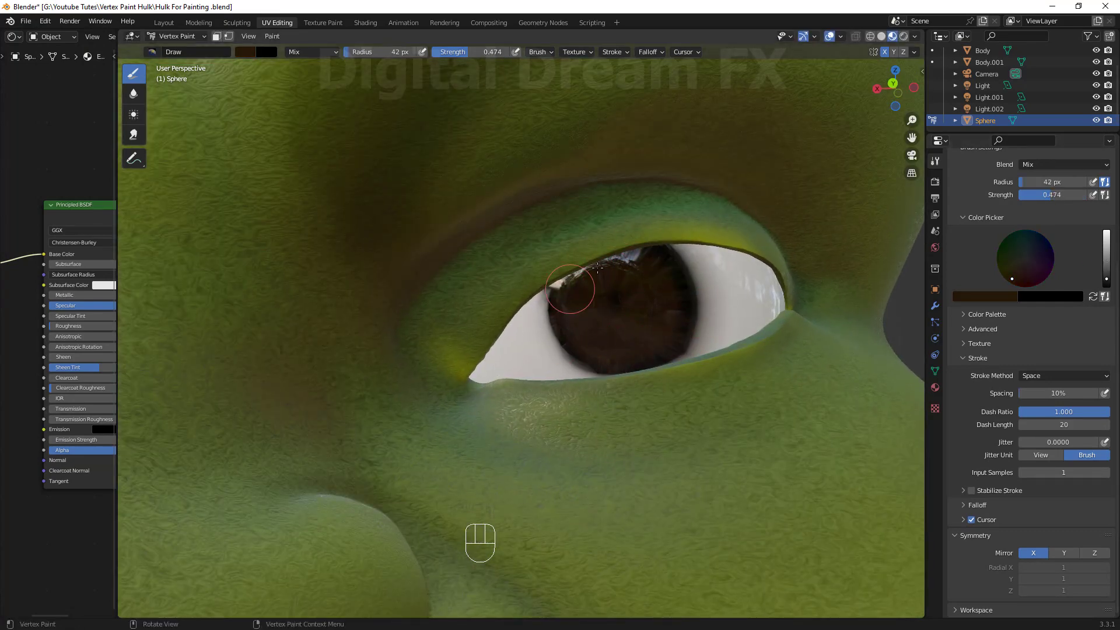
Sample the black pupil colour and touch up the pupil edge with a 19 px brush at 0.867 strength.
{"action": "key", "text": "s"}
{"action": "left_click", "coordinate": [666, 255]}
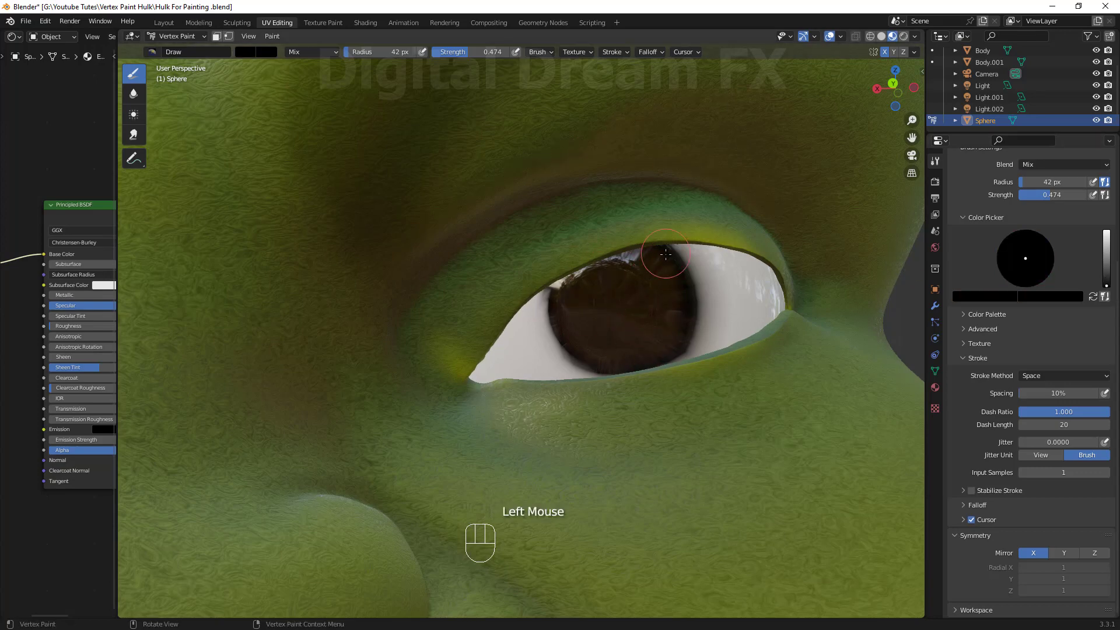
{"action": "key", "text": "f"}
{"action": "left_click", "coordinate": [686, 307]}
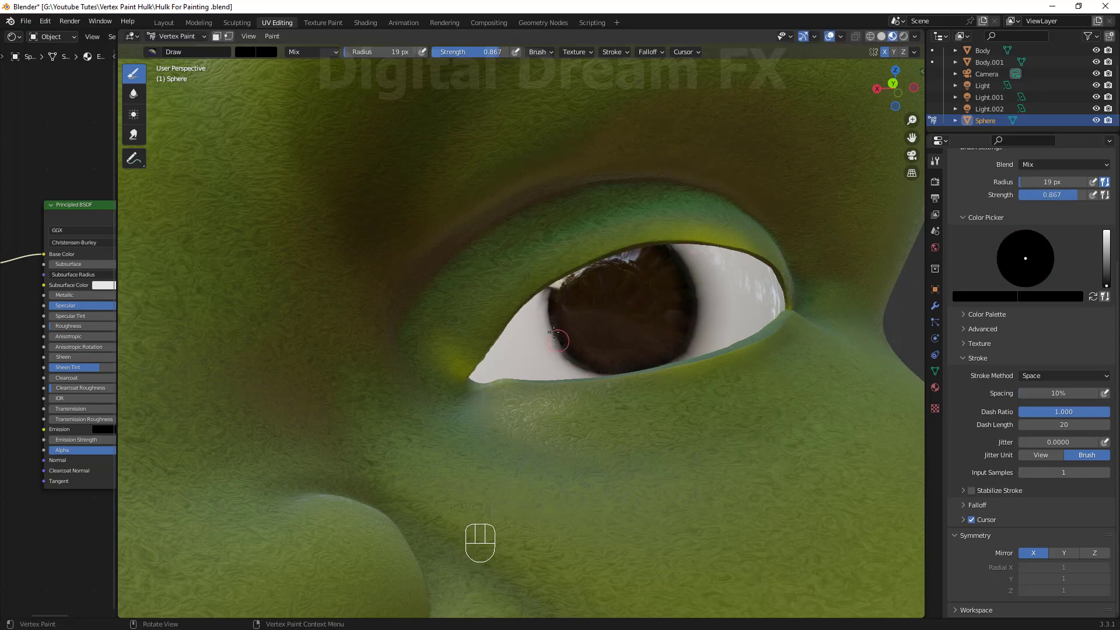
{"action": "scroll", "coordinate": [660, 321], "scroll_direction": "down", "scroll_amount": 3}
{"action": "middle_click_drag", "start_coordinate": [660, 320], "coordinate": [665, 320]}
{"action": "mouse_move", "coordinate": [665, 321]}
{"action": "middle_mouse_down", "text": "shift"}
{"action": "mouse_move", "coordinate": [677, 326]}
{"action": "mouse_move", "coordinate": [560, 347]}
{"action": "middle_mouse_up", "text": "shift"}
{"action": "scroll", "coordinate": [654, 323], "scroll_direction": "up", "scroll_amount": 3}
Pick a light brown colour, set the radius to 9 px and paint the first iris streak from the pupil outward.
{"action": "left_click_drag", "start_coordinate": [1107, 285], "coordinate": [1107, 267]}
{"action": "left_click_drag", "start_coordinate": [1026, 259], "coordinate": [1016, 274]}
{"action": "left_click_drag", "start_coordinate": [1107, 267], "coordinate": [1107, 256]}
{"action": "mouse_move", "coordinate": [550, 347]}
{"action": "left_mouse_down"}
{"action": "mouse_move", "coordinate": [576, 383]}
{"action": "mouse_move", "coordinate": [541, 401]}
{"action": "left_mouse_up"}
{"action": "key", "text": "ctrl+z"}
{"action": "key", "text": "f"}
{"action": "left_click", "coordinate": [576, 375]}
{"action": "key", "text": "ctrl+z"}
{"action": "middle_click_drag", "start_coordinate": [583, 361], "coordinate": [592, 359]}
{"action": "scroll", "coordinate": [592, 358], "scroll_direction": "up", "scroll_amount": 4}
{"action": "mouse_move", "coordinate": [619, 357]}
{"action": "middle_mouse_down", "text": "shift"}
{"action": "mouse_move", "coordinate": [600, 363]}
{"action": "mouse_move", "coordinate": [493, 334]}
{"action": "middle_mouse_up", "text": "shift"}
{"action": "left_click_drag", "start_coordinate": [492, 365], "coordinate": [506, 427]}
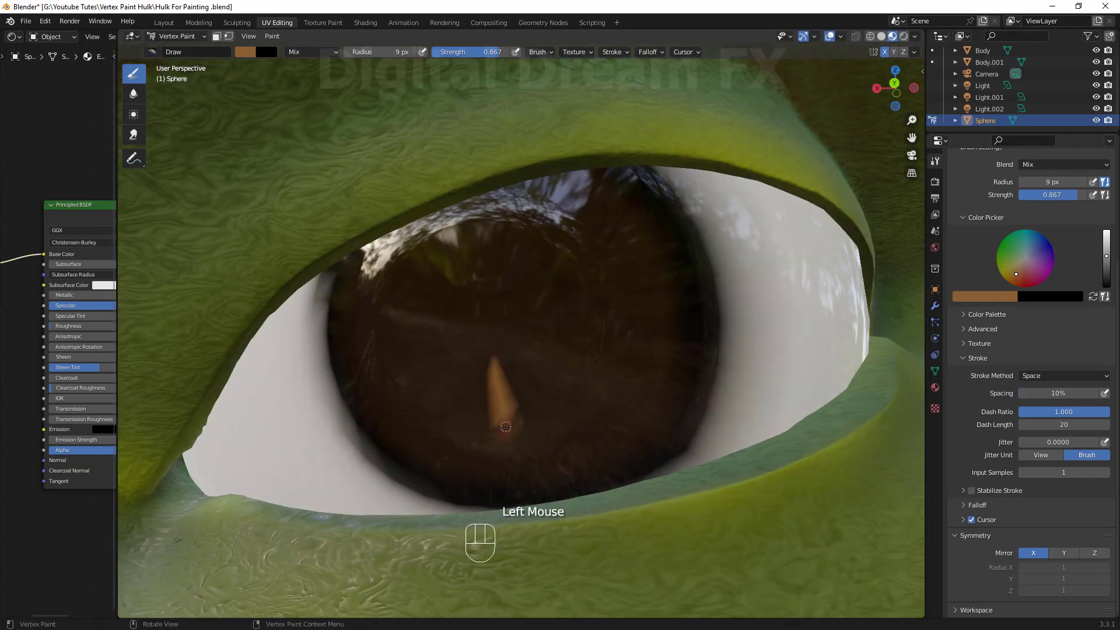
Paint more light brown radial streaks all around the iris.
{"action": "left_click_drag", "start_coordinate": [530, 286], "coordinate": [511, 300]}
{"action": "left_click_drag", "start_coordinate": [520, 238], "coordinate": [506, 254]}
{"action": "left_click_drag", "start_coordinate": [544, 251], "coordinate": [494, 293]}
{"action": "left_click_drag", "start_coordinate": [433, 248], "coordinate": [453, 285]}
{"action": "left_click_drag", "start_coordinate": [463, 270], "coordinate": [469, 295]}
{"action": "left_click_drag", "start_coordinate": [388, 368], "coordinate": [436, 348]}
{"action": "left_click_drag", "start_coordinate": [423, 384], "coordinate": [452, 366]}
{"action": "left_click_drag", "start_coordinate": [461, 435], "coordinate": [466, 374]}
{"action": "left_click_drag", "start_coordinate": [534, 413], "coordinate": [520, 367]}
{"action": "left_click_drag", "start_coordinate": [601, 344], "coordinate": [560, 331]}
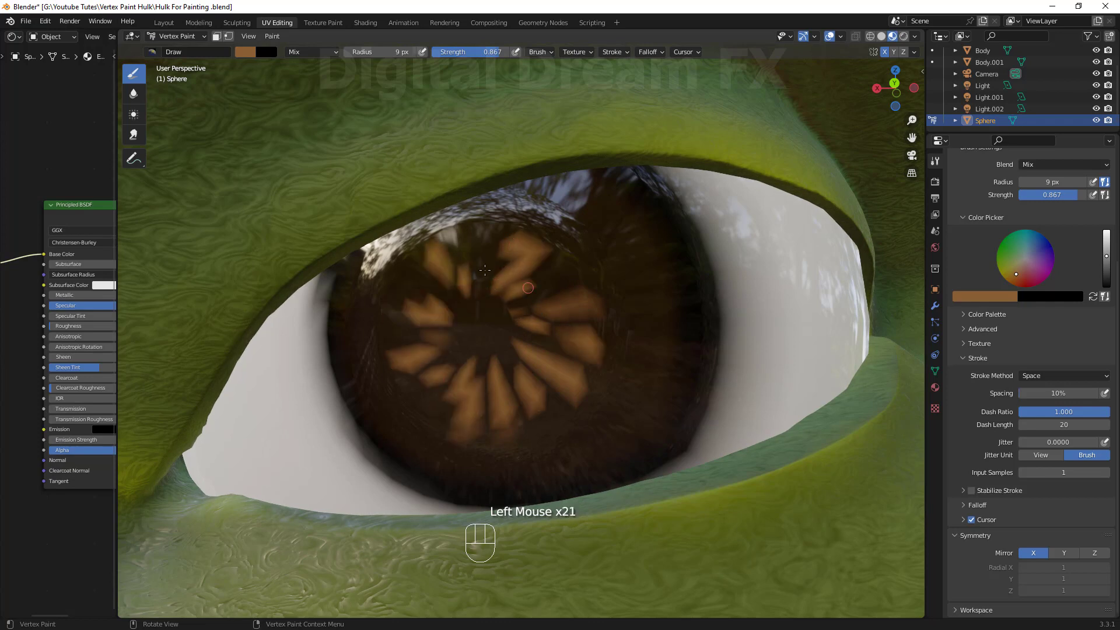
Blur the iris streaks with the Blur brush at 111 px radius and 0.356 strength.
{"action": "left_click", "coordinate": [134, 94]}
{"action": "key", "text": "f"}
{"action": "left_click", "coordinate": [506, 283]}
{"action": "key", "text": "ctrl+z"}
{"action": "left_click_drag", "start_coordinate": [490, 52], "coordinate": [441, 52]}
{"action": "left_click_drag", "start_coordinate": [455, 280], "coordinate": [534, 280]}
{"action": "left_click_drag", "start_coordinate": [536, 327], "coordinate": [492, 388]}
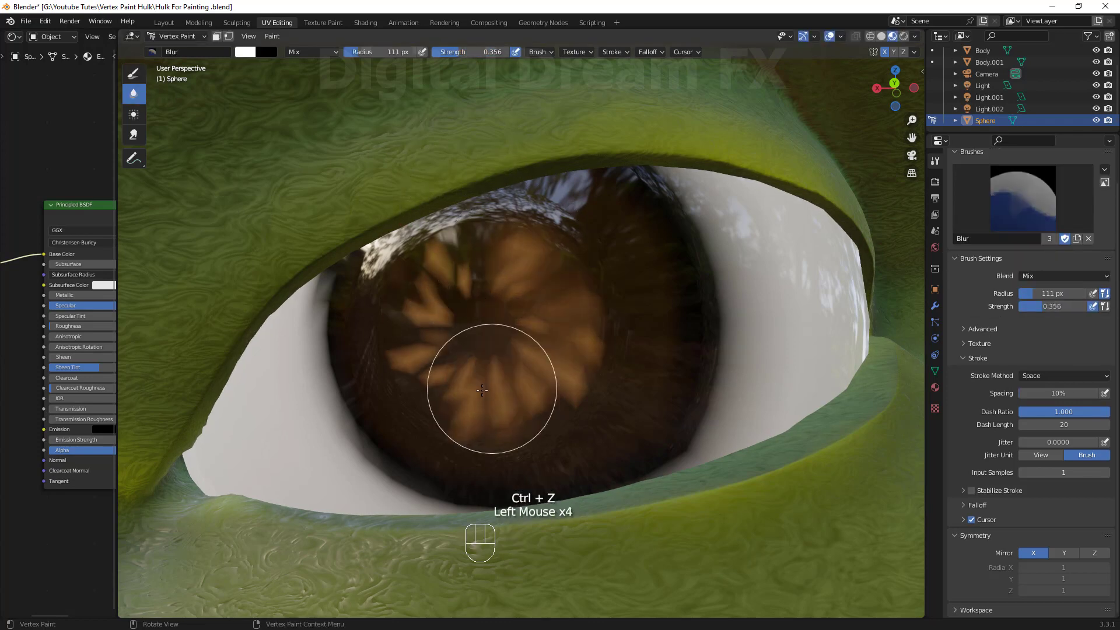
{"action": "mouse_move", "coordinate": [439, 299]}
{"action": "left_mouse_down"}
{"action": "mouse_move", "coordinate": [438, 403]}
{"action": "mouse_move", "coordinate": [566, 361]}
{"action": "left_mouse_up"}
Paint larger light brown streaks around the iris with the Draw brush.
{"action": "left_click", "coordinate": [134, 73]}
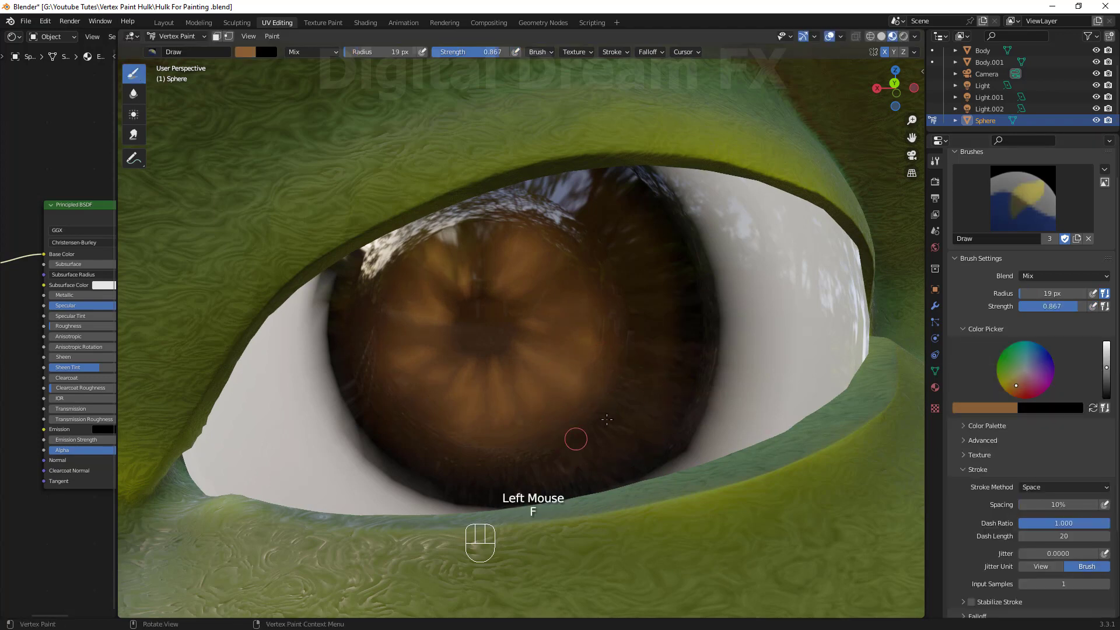
{"action": "left_click_drag", "start_coordinate": [631, 415], "coordinate": [600, 404]}
{"action": "left_click_drag", "start_coordinate": [670, 353], "coordinate": [639, 350]}
{"action": "left_click_drag", "start_coordinate": [629, 283], "coordinate": [607, 294]}
{"action": "left_click_drag", "start_coordinate": [656, 239], "coordinate": [607, 265]}
{"action": "left_click_drag", "start_coordinate": [371, 318], "coordinate": [392, 333]}
{"action": "left_click_drag", "start_coordinate": [376, 382], "coordinate": [415, 365]}
{"action": "left_click_drag", "start_coordinate": [423, 435], "coordinate": [446, 405]}
{"action": "left_click_drag", "start_coordinate": [521, 466], "coordinate": [511, 437]}
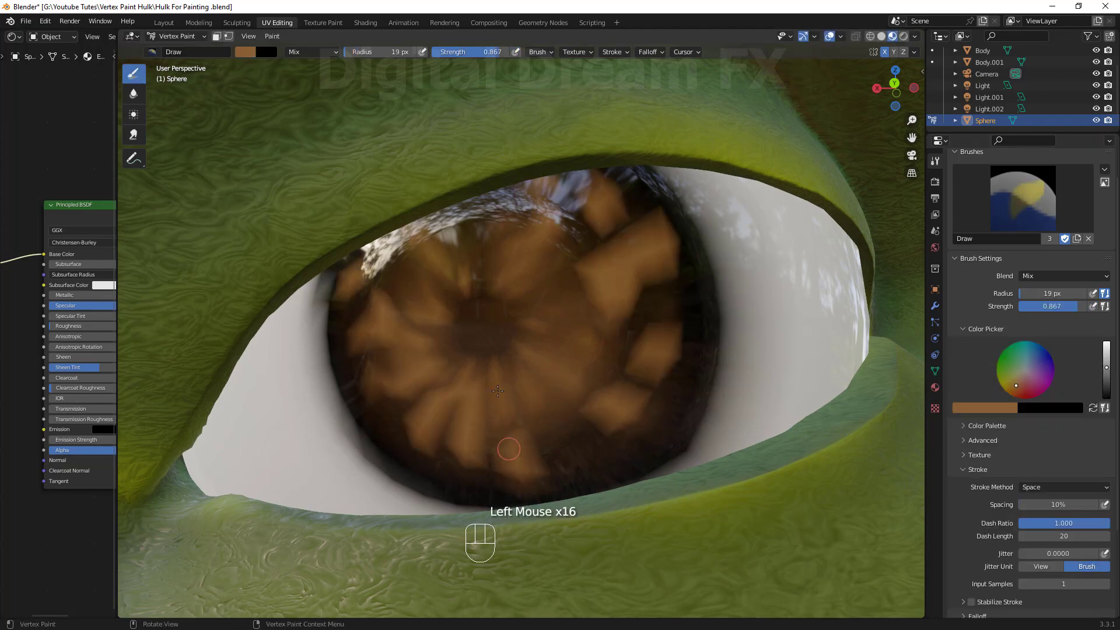
{"action": "left_click_drag", "start_coordinate": [522, 361], "coordinate": [575, 441]}
{"action": "left_click_drag", "start_coordinate": [549, 320], "coordinate": [605, 387]}
{"action": "left_click_drag", "start_coordinate": [513, 286], "coordinate": [586, 248]}
{"action": "left_click_drag", "start_coordinate": [432, 391], "coordinate": [388, 443]}
{"action": "left_click_drag", "start_coordinate": [665, 355], "coordinate": [692, 341]}
Paint a broad soft brown wash over the iris at 105 px radius and 0.259 strength.
{"action": "key", "text": "f"}
{"action": "left_click", "coordinate": [414, 286]}
{"action": "left_click_drag", "start_coordinate": [490, 52], "coordinate": [449, 52]}
{"action": "key", "text": "ctrl+z"}
{"action": "mouse_move", "coordinate": [594, 236]}
{"action": "left_mouse_down"}
{"action": "mouse_move", "coordinate": [618, 251]}
{"action": "mouse_move", "coordinate": [633, 403]}
{"action": "left_mouse_up"}
Blur the brown wash into the iris with the Blur brush.
{"action": "left_click", "coordinate": [133, 93]}
{"action": "left_click_drag", "start_coordinate": [531, 449], "coordinate": [379, 327]}
{"action": "left_click_drag", "start_coordinate": [659, 257], "coordinate": [450, 315]}
Paint the pupil and a dark ring around the iris edge in black with a 73 px brush at full strength.
{"action": "left_click", "coordinate": [134, 73]}
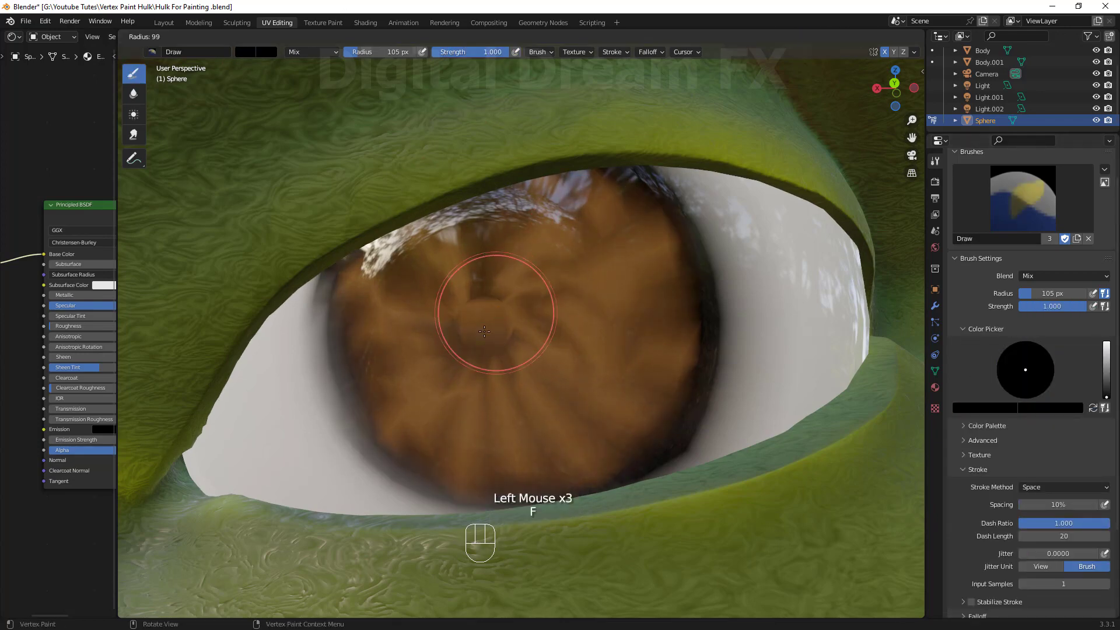
{"action": "left_click", "coordinate": [475, 325]}
{"action": "left_click", "coordinate": [476, 326]}
{"action": "middle_click_drag", "start_coordinate": [476, 326], "coordinate": [606, 449]}
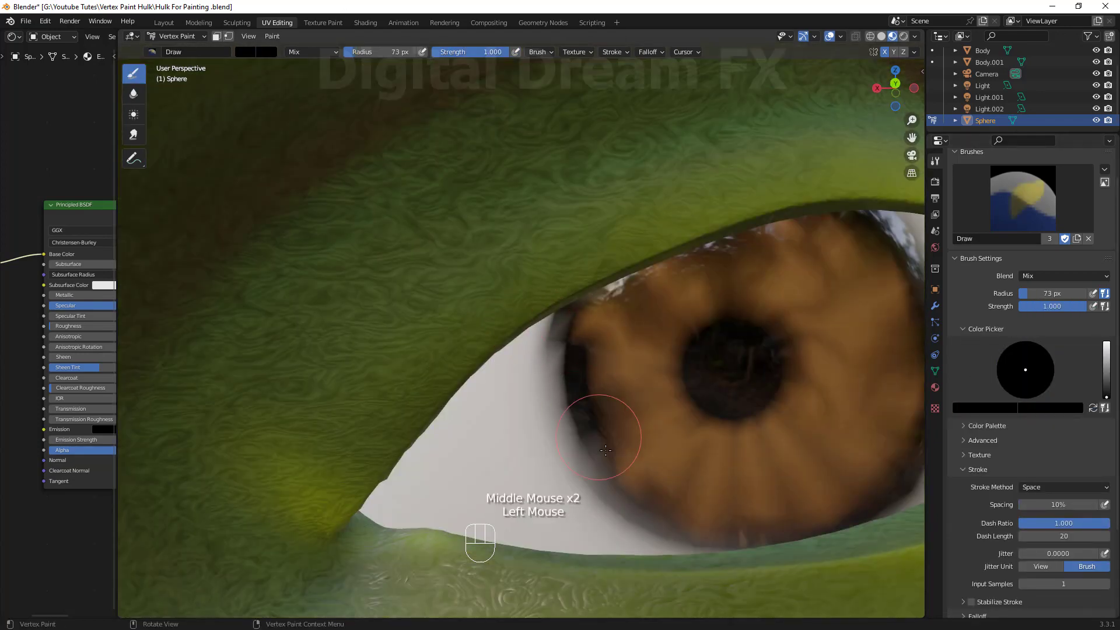
{"action": "left_click_drag", "start_coordinate": [605, 450], "coordinate": [875, 507]}
{"action": "middle_click_drag", "start_coordinate": [875, 374], "coordinate": [691, 403], "text": "shift"}
{"action": "left_click_drag", "start_coordinate": [737, 382], "coordinate": [717, 467]}
{"action": "scroll", "coordinate": [554, 408], "scroll_direction": "down", "scroll_amount": 10}
{"action": "mouse_move", "coordinate": [554, 409]}
{"action": "middle_mouse_down"}
{"action": "mouse_move", "coordinate": [588, 438]}
{"action": "mouse_move", "coordinate": [555, 400]}
{"action": "middle_mouse_up"}
{"action": "scroll", "coordinate": [587, 438], "scroll_direction": "up", "scroll_amount": 10}
{"action": "mouse_move", "coordinate": [485, 402]}
{"action": "left_mouse_down"}
{"action": "mouse_move", "coordinate": [398, 405]}
{"action": "mouse_move", "coordinate": [461, 434]}
{"action": "left_mouse_up"}
{"action": "left_click_drag", "start_coordinate": [671, 157], "coordinate": [677, 263]}
Try smearing the pupil edge into the iris with a 6 px Smear brush and undo the strokes.
{"action": "left_click", "coordinate": [134, 135]}
{"action": "key", "text": "f"}
{"action": "left_click", "coordinate": [526, 336]}
{"action": "key", "text": "ctrl+z"}
{"action": "key", "text": "ctrl+z"}
{"action": "key", "text": "ctrl+z"}
{"action": "left_click_drag", "start_coordinate": [630, 359], "coordinate": [567, 315]}
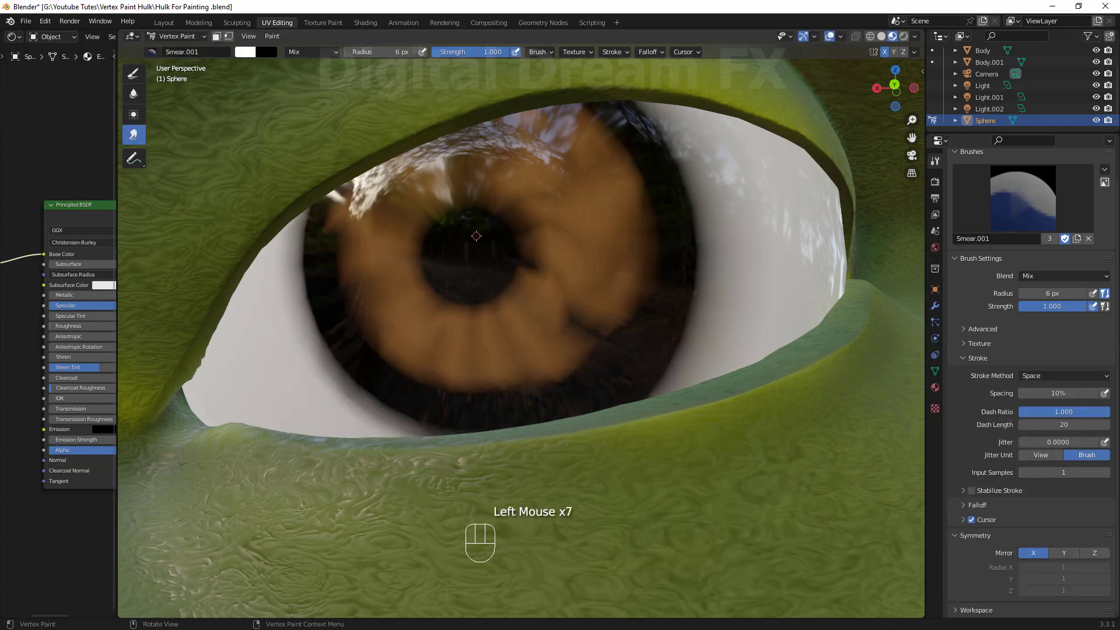
{"action": "left_click_drag", "start_coordinate": [477, 216], "coordinate": [486, 152]}
{"action": "left_click_drag", "start_coordinate": [428, 241], "coordinate": [390, 216]}
{"action": "key", "text": "ctrl+z"}
{"action": "key", "text": "ctrl+z"}
{"action": "key", "text": "ctrl+z"}
Review both painted eyes on the bust from a wider view.
{"action": "left_click_drag", "start_coordinate": [575, 300], "coordinate": [613, 347]}
{"action": "scroll", "coordinate": [584, 339], "scroll_direction": "down", "scroll_amount": 8}
{"action": "middle_click_drag", "start_coordinate": [642, 327], "coordinate": [540, 382], "text": "shift"}
{"action": "scroll", "coordinate": [583, 350], "scroll_direction": "up", "scroll_amount": 7}
{"action": "mouse_move", "coordinate": [583, 350]}
{"action": "middle_mouse_down", "text": "shift"}
{"action": "mouse_move", "coordinate": [637, 380]}
{"action": "mouse_move", "coordinate": [574, 405]}
{"action": "middle_mouse_up", "text": "shift"}
{"action": "scroll", "coordinate": [641, 337], "scroll_direction": "down", "scroll_amount": 3}
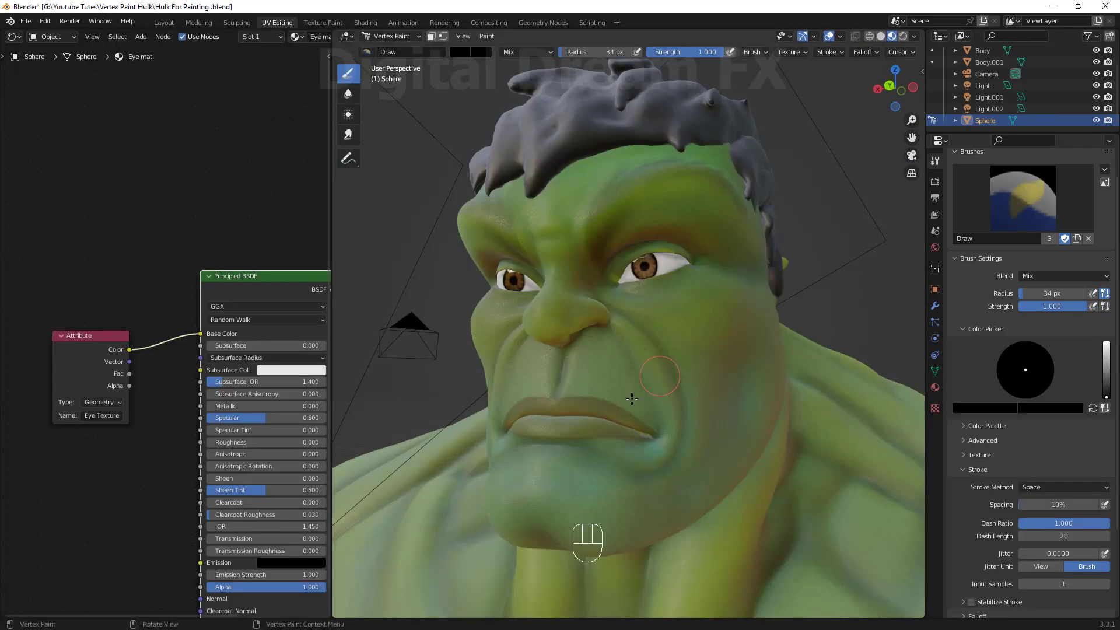
{"action": "mouse_move", "coordinate": [632, 399]}
{"action": "middle_mouse_down"}
{"action": "mouse_move", "coordinate": [660, 373]}
{"action": "mouse_move", "coordinate": [648, 411]}
{"action": "mouse_move", "coordinate": [681, 448]}
{"action": "mouse_move", "coordinate": [682, 418]}
{"action": "mouse_move", "coordinate": [695, 433]}
{"action": "middle_mouse_up"}
{"action": "scroll", "coordinate": [660, 374], "scroll_direction": "down", "scroll_amount": 1}
{"action": "scroll", "coordinate": [683, 450], "scroll_direction": "down", "scroll_amount": 1}
{"action": "scroll", "coordinate": [683, 418], "scroll_direction": "up", "scroll_amount": 2}
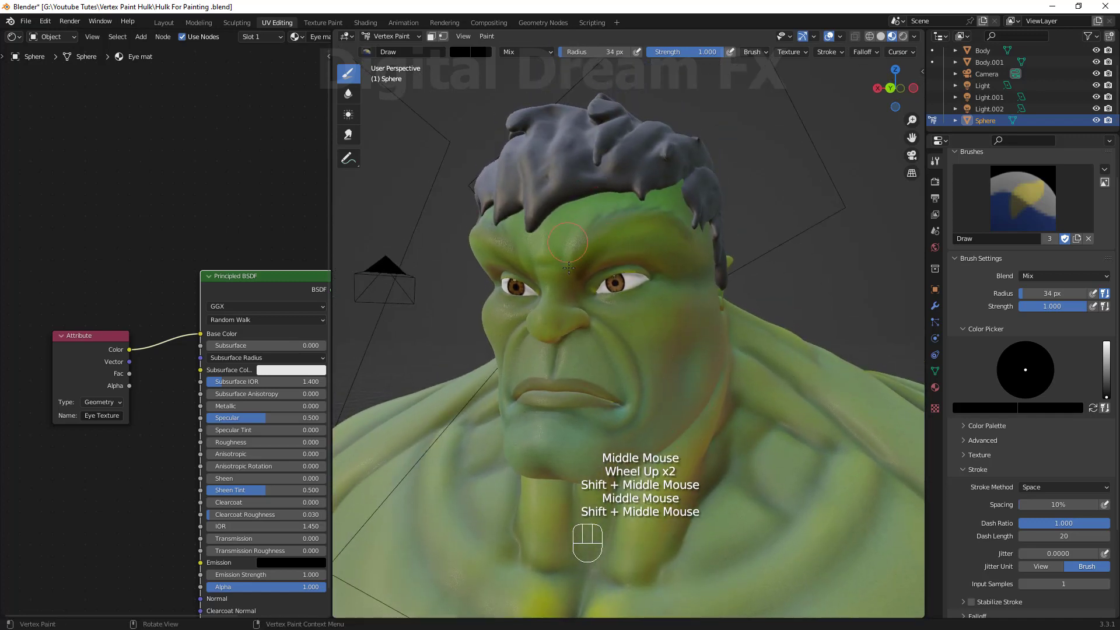
{"action": "middle_click_drag", "start_coordinate": [580, 308], "coordinate": [600, 352], "text": "shift"}
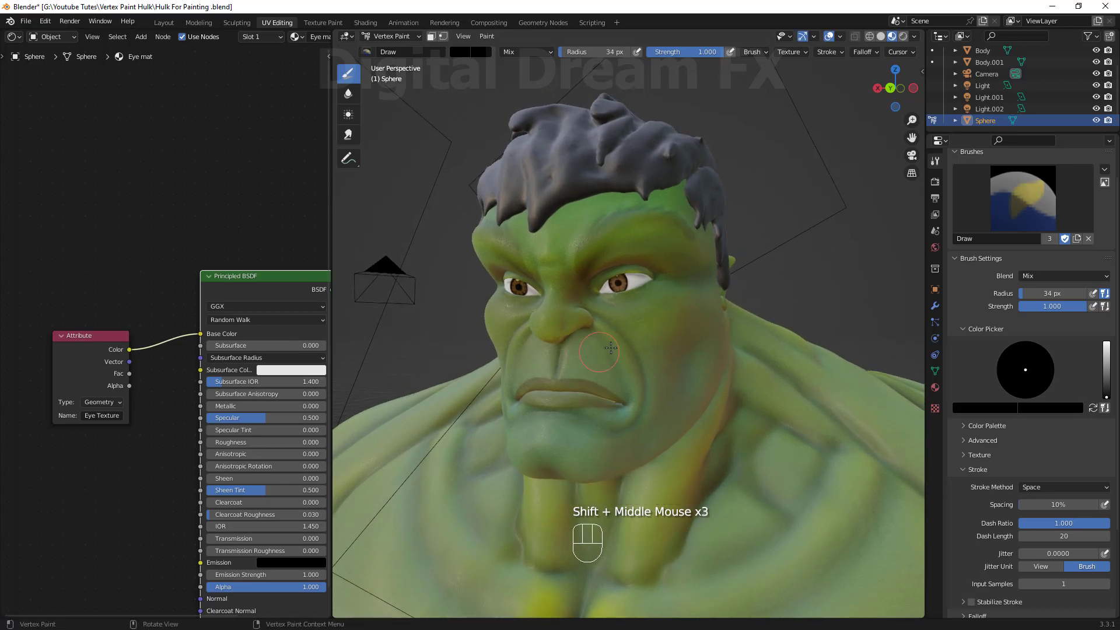